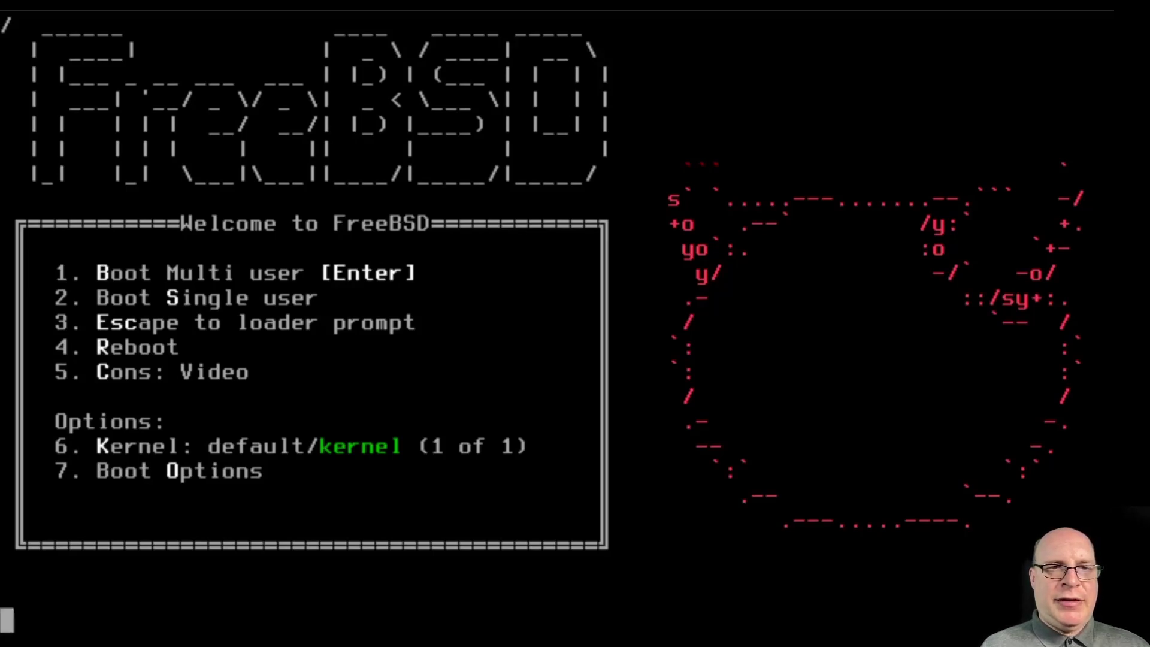
Boot the FreeBSD install medium in multi-user mode and begin the installation with the default keymap.
key(Return)
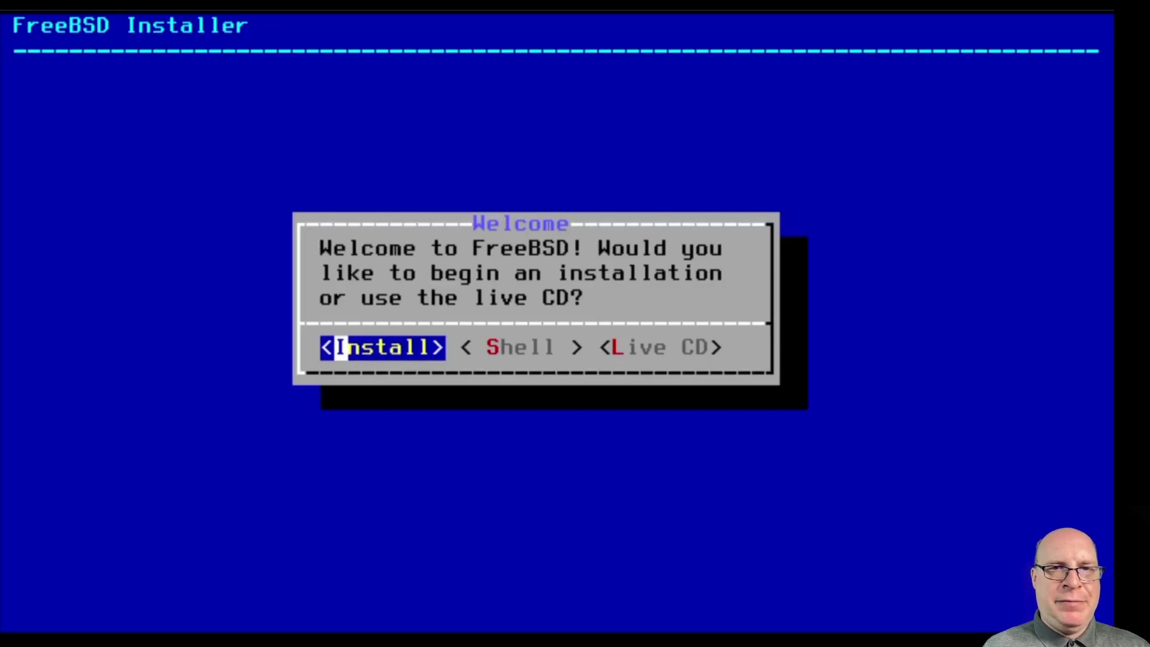
key(Return)
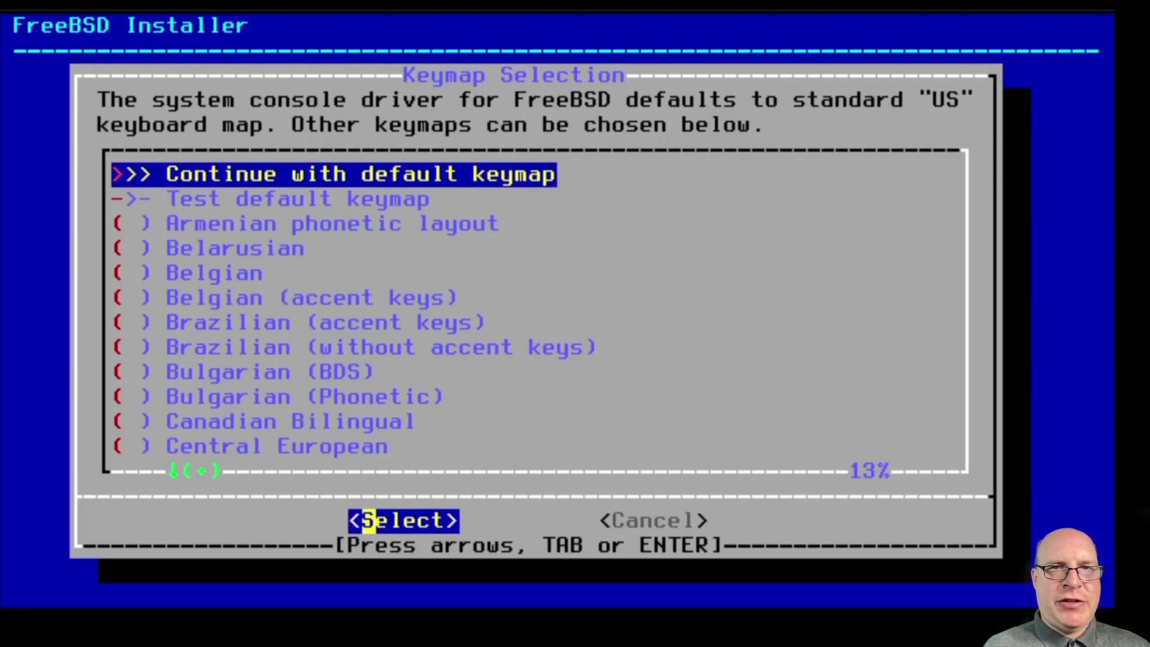
key(Return)
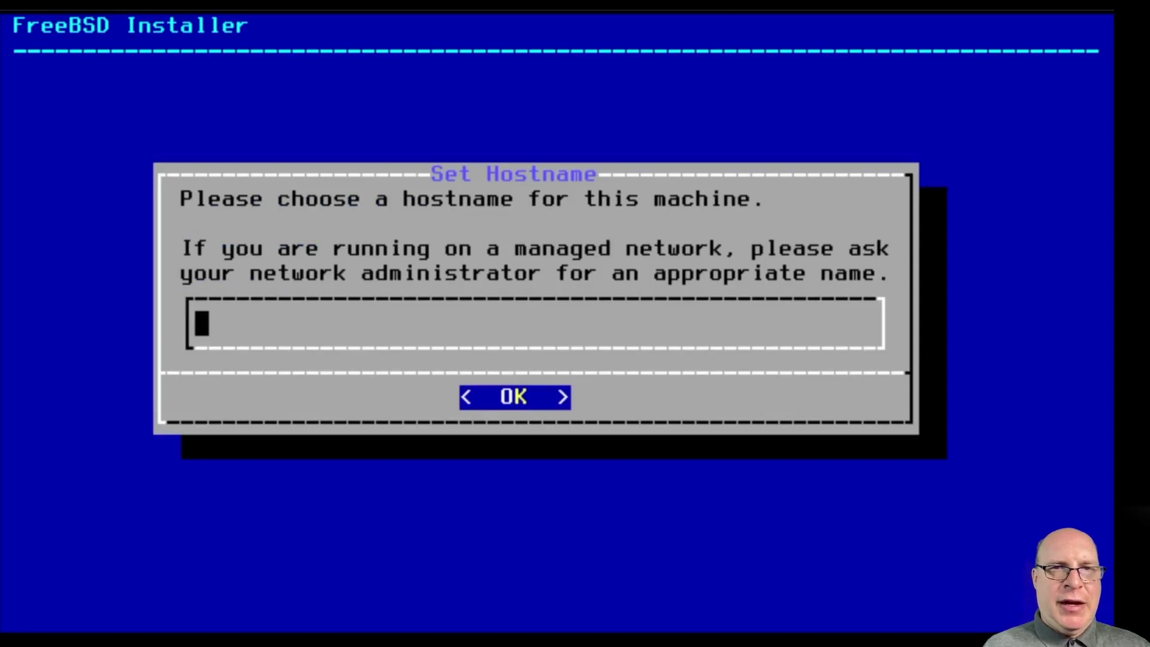
Set the machine's hostname to freebie13.
text(freebie)
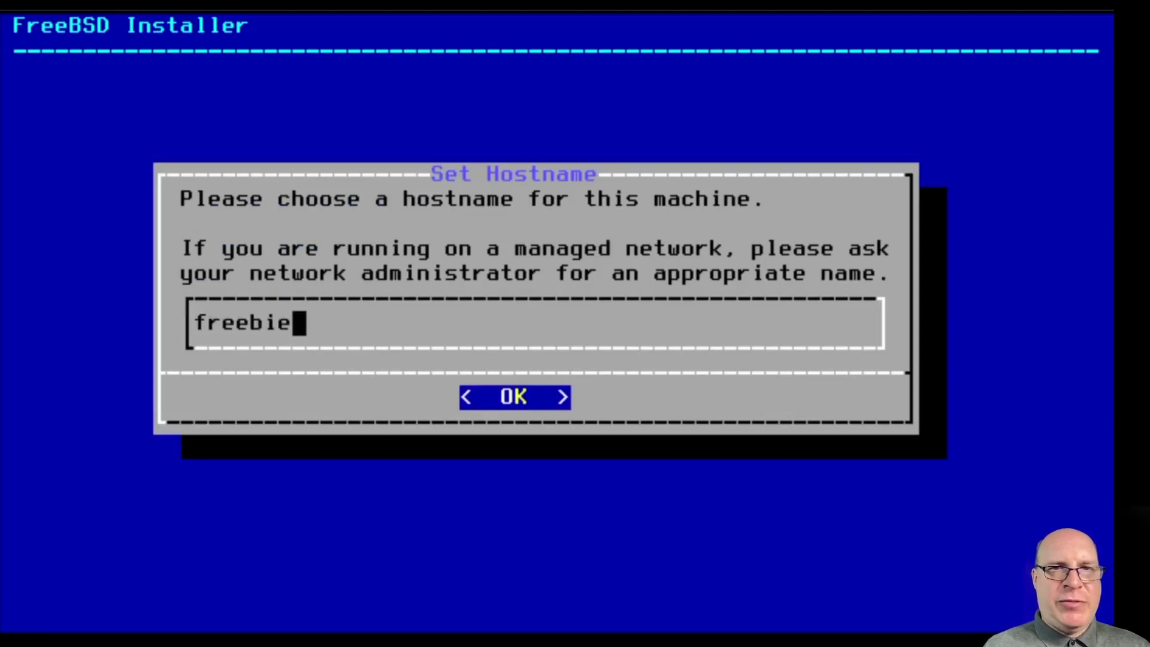
text(13)
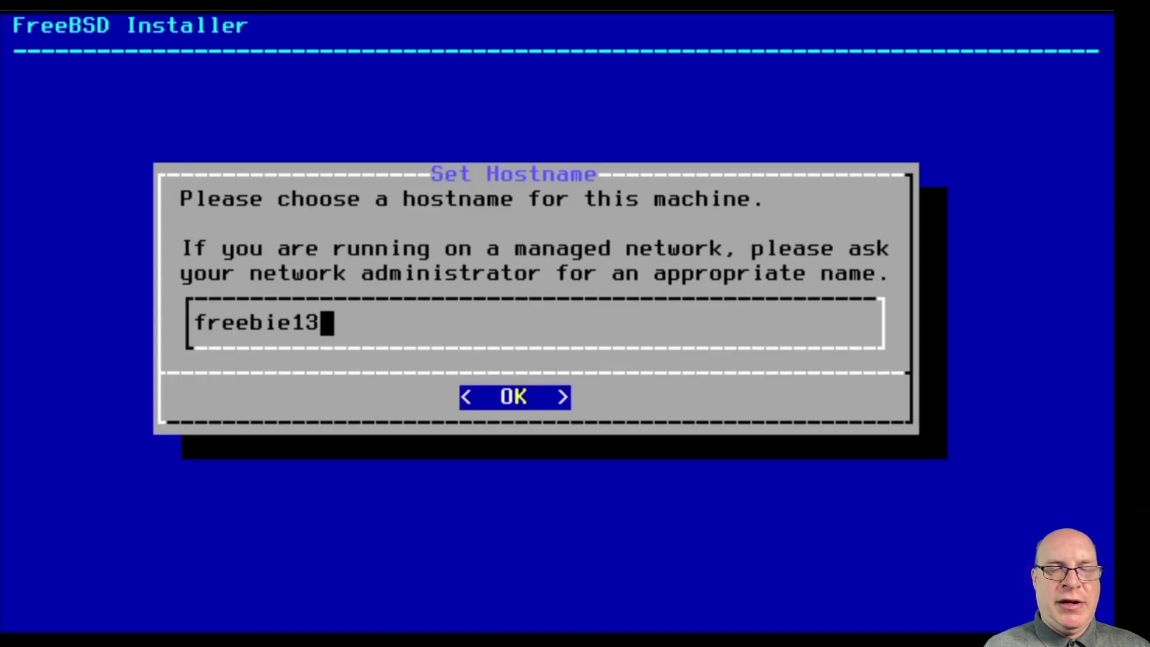
key(Return)
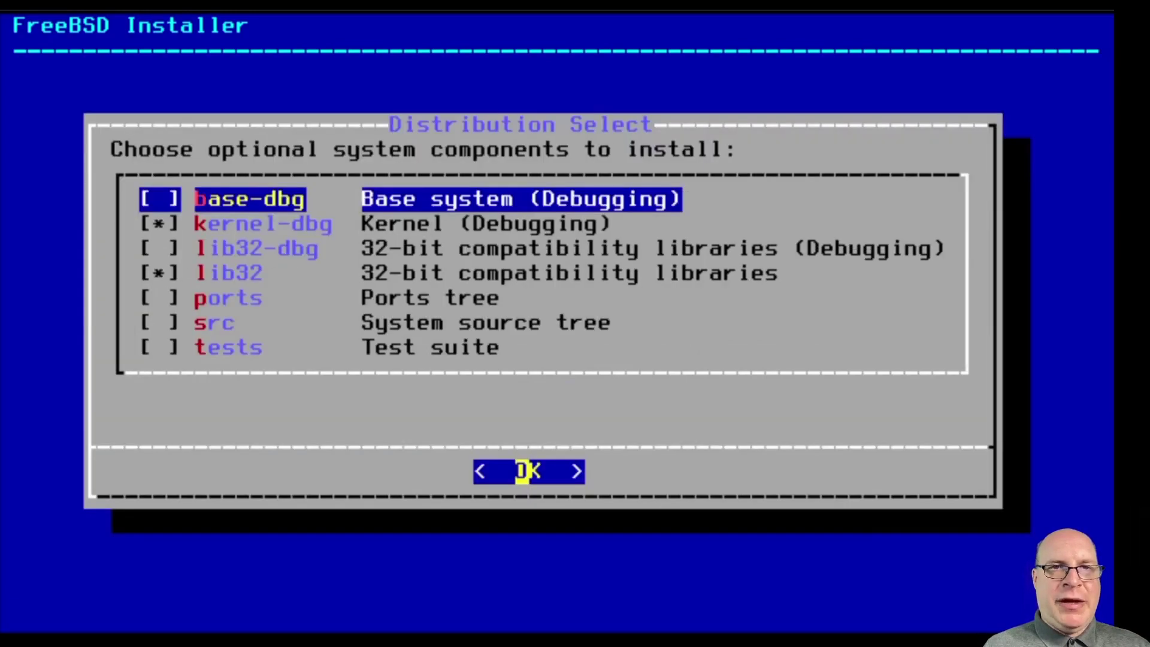
Add the ports tree to the optional system components and accept the component selection.
key(Down)
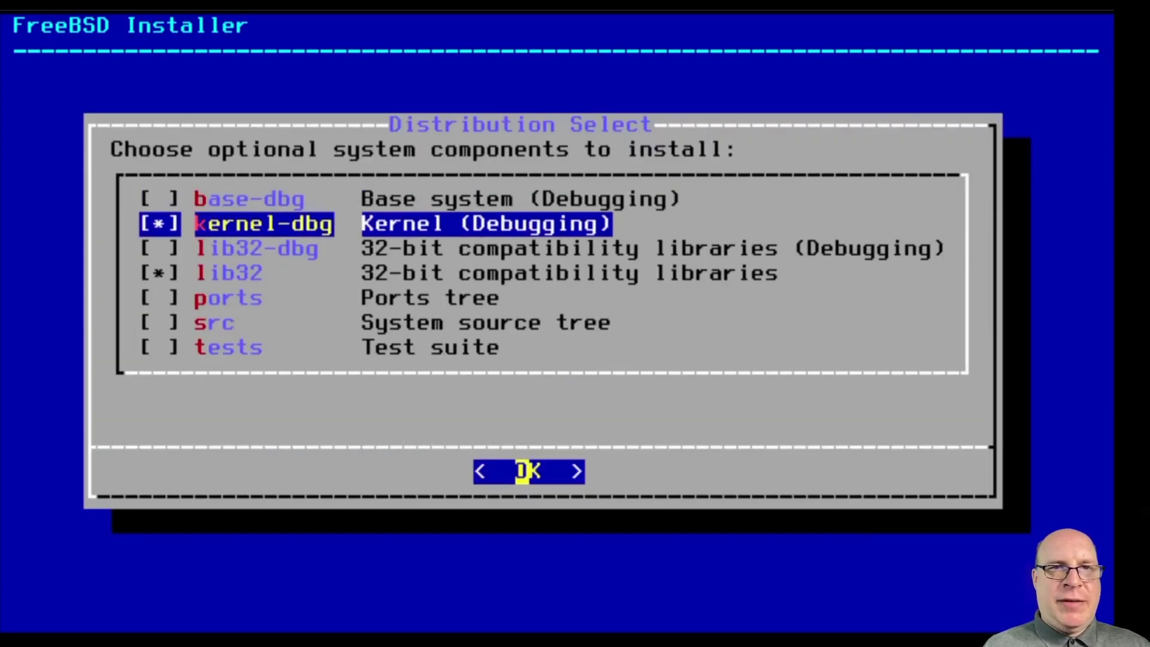
key(Down)
key(Down)
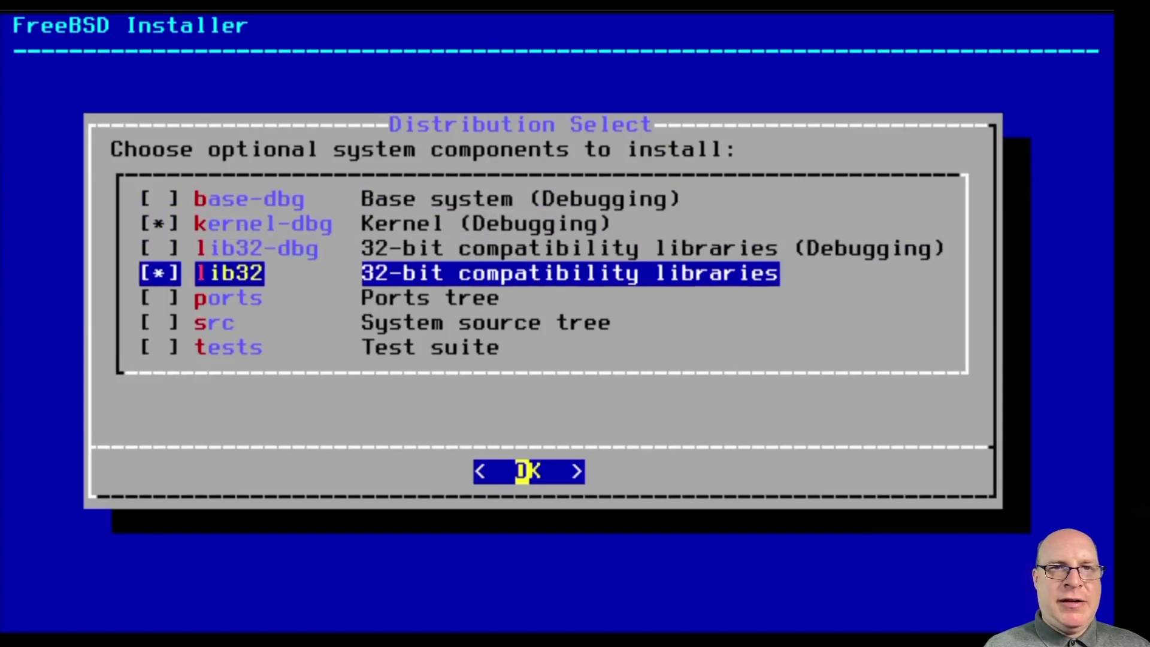
key(Down)
key(space)
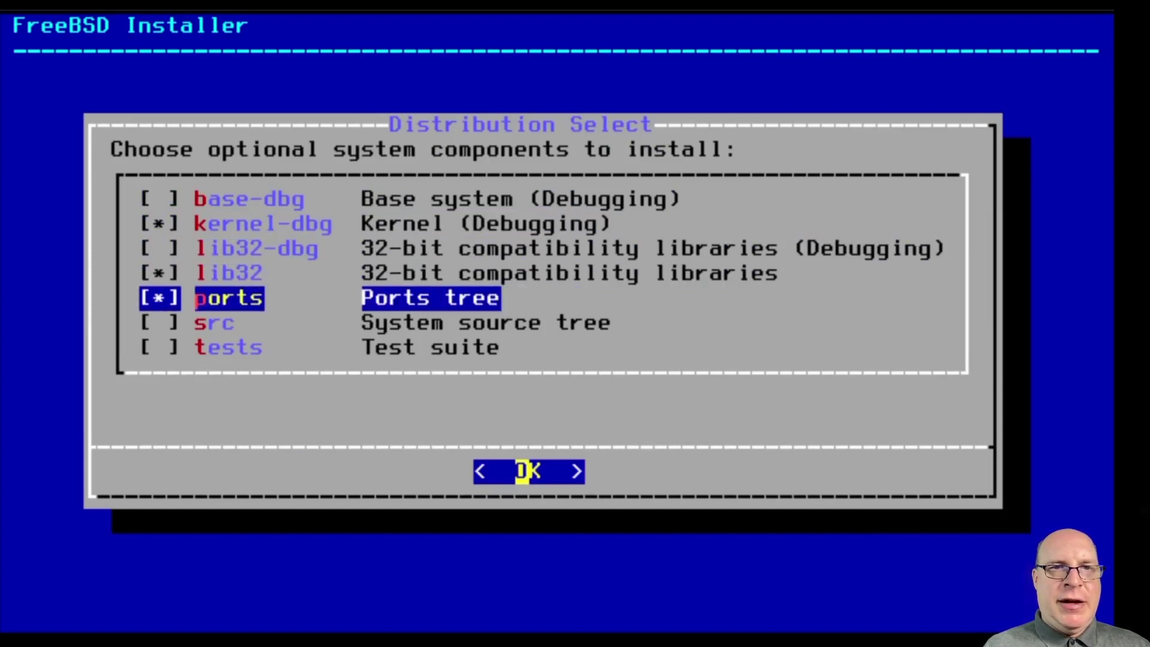
key(Down)
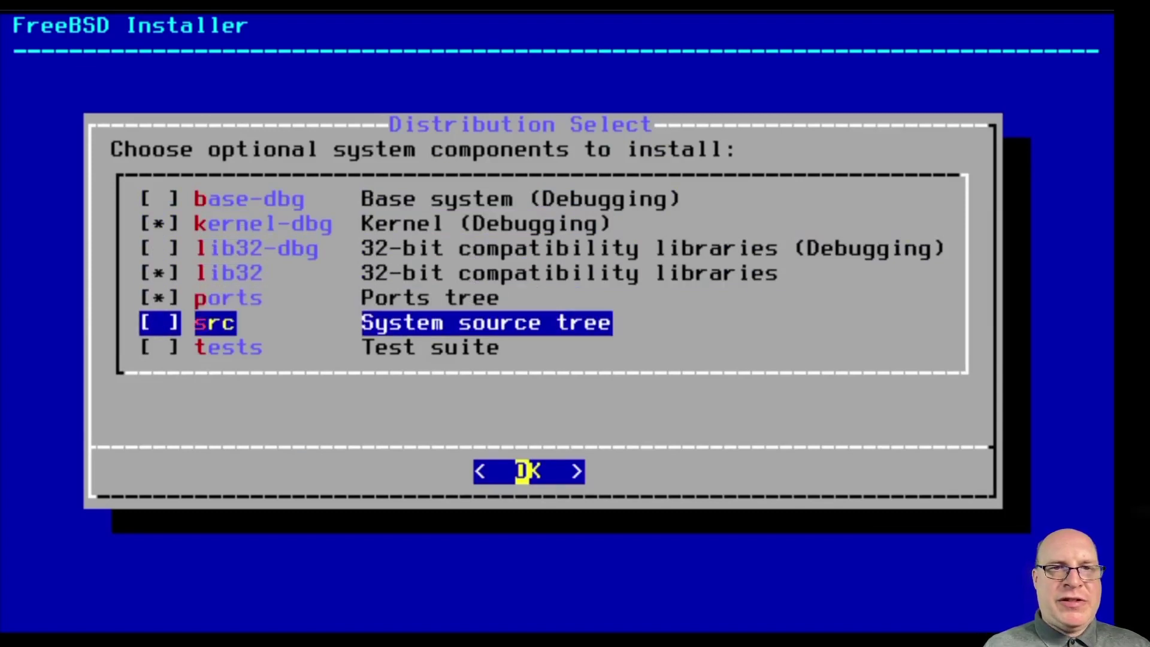
key(Down)
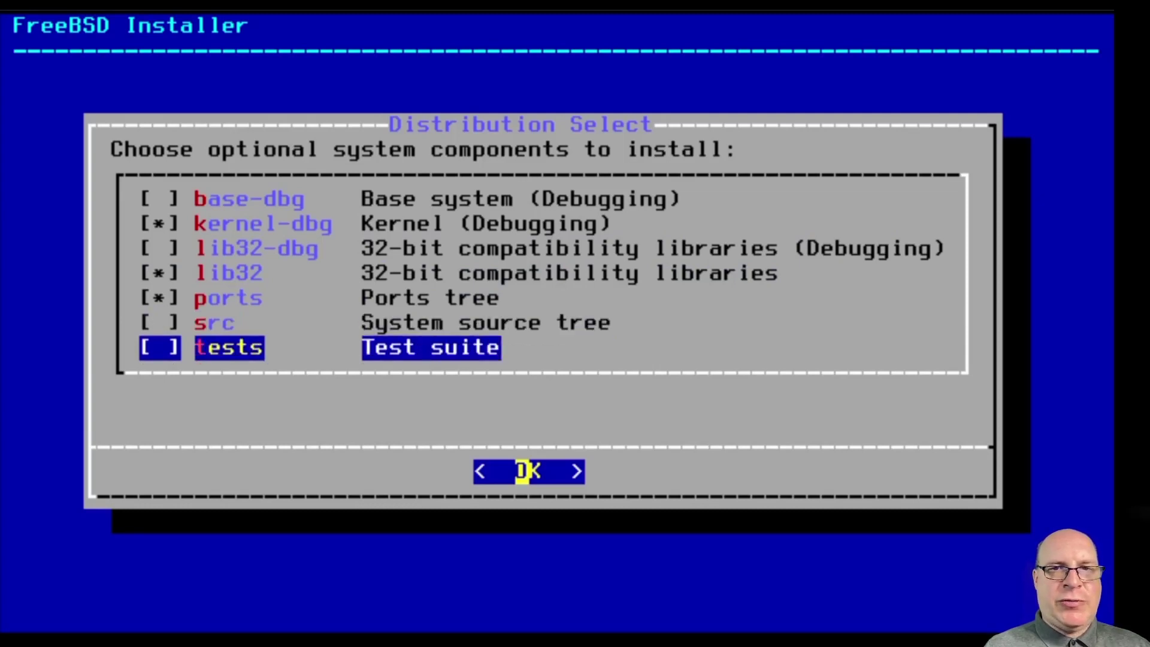
key(Return)
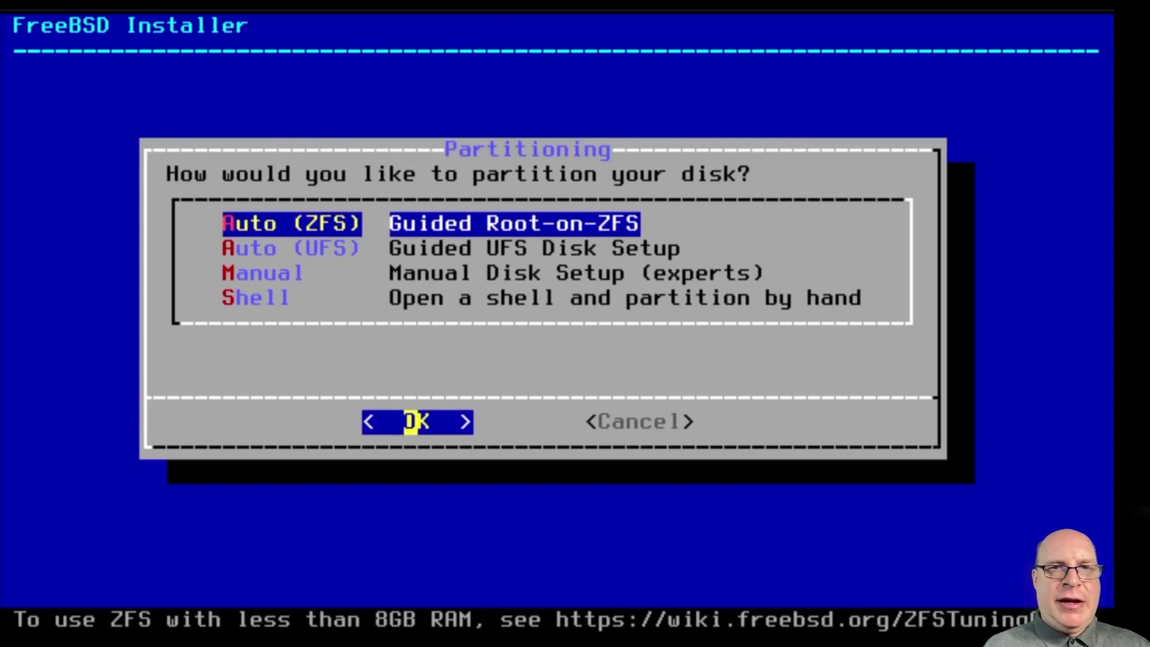
Partition the entire vtbd0 disk using guided UFS setup with MBR DOS partitions, and commit the layout to disk.
key(Down)
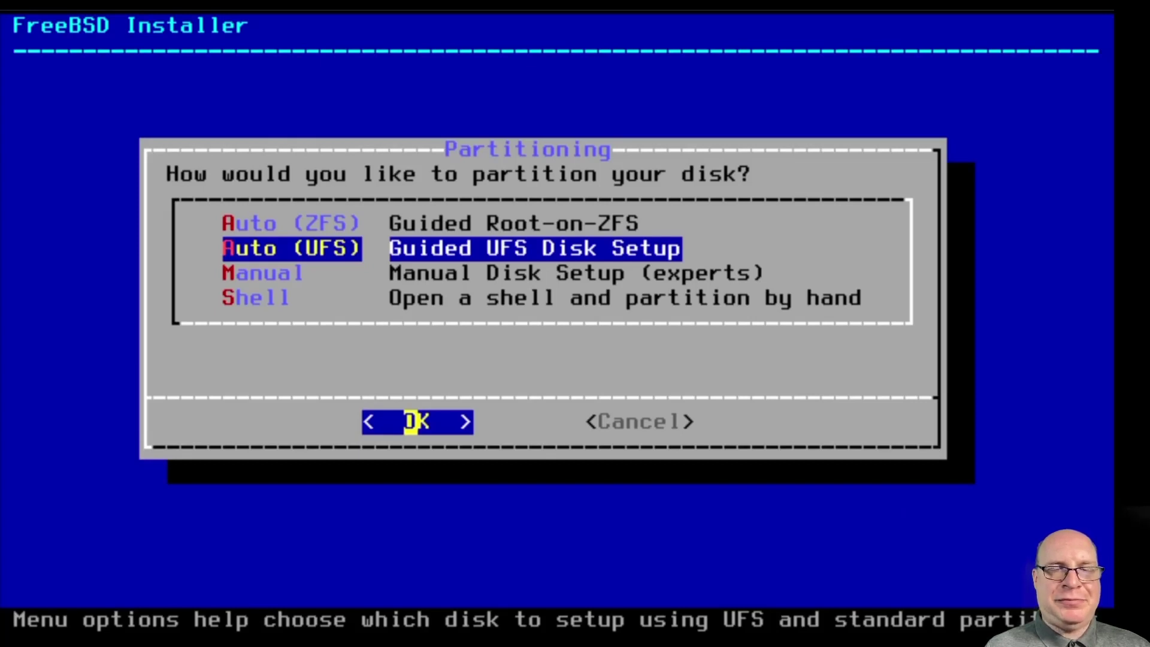
key(Return)
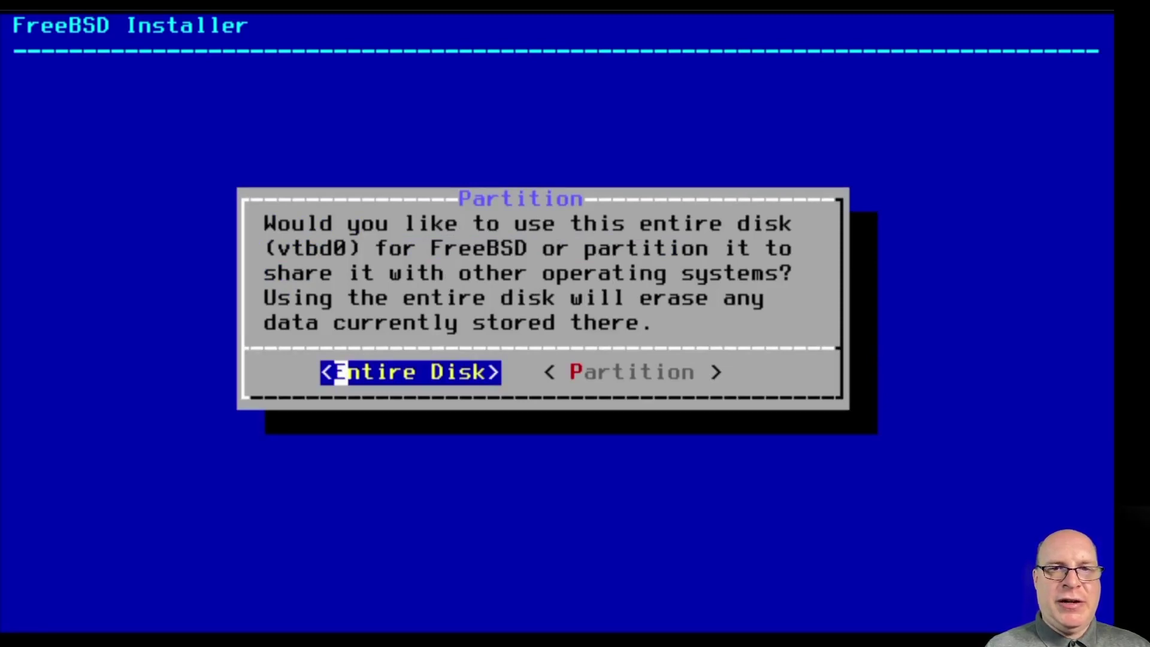
key(Return)
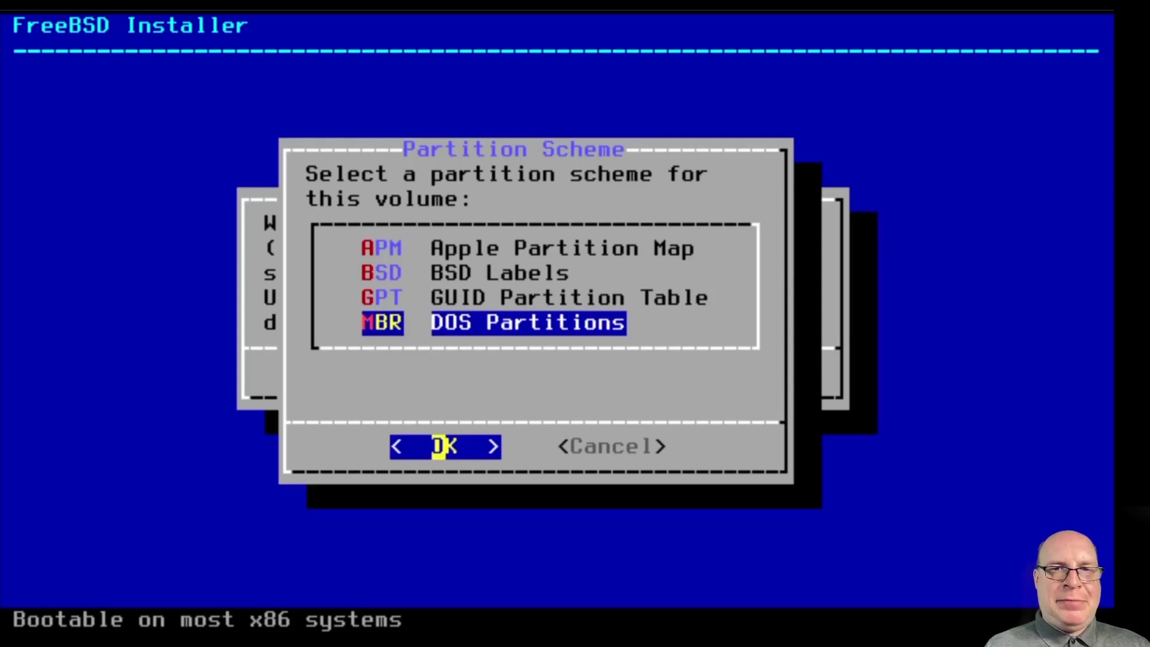
key(Return)
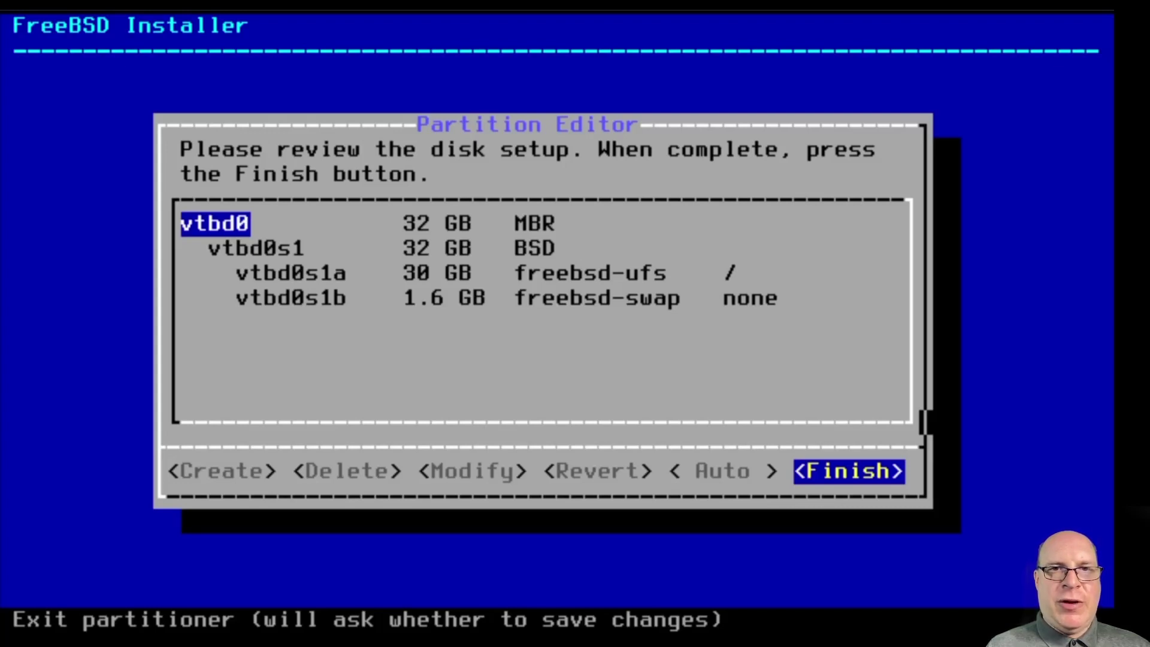
key(Return)
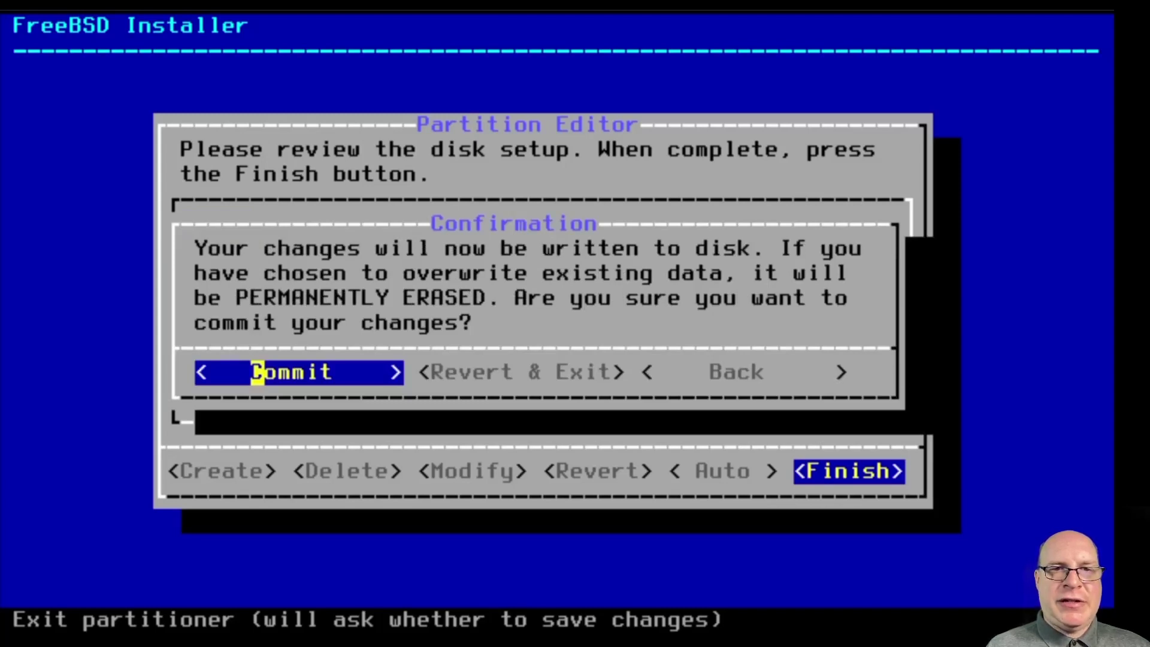
key(Return)
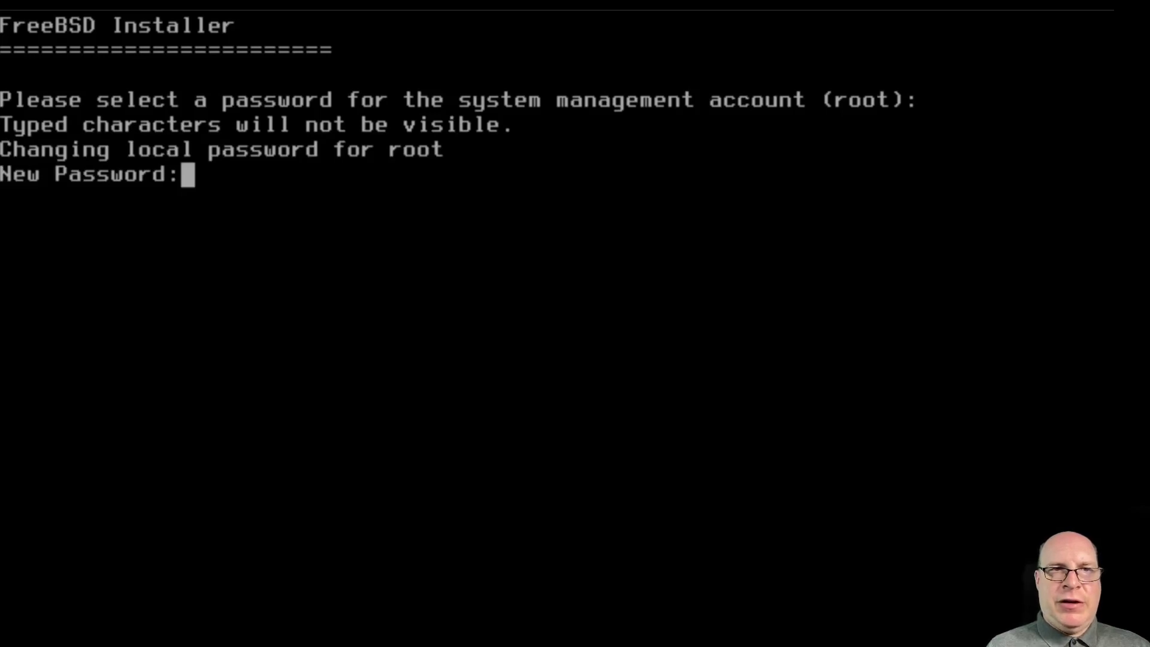
Enter and retype the new password for the root system management account.
key(Return)
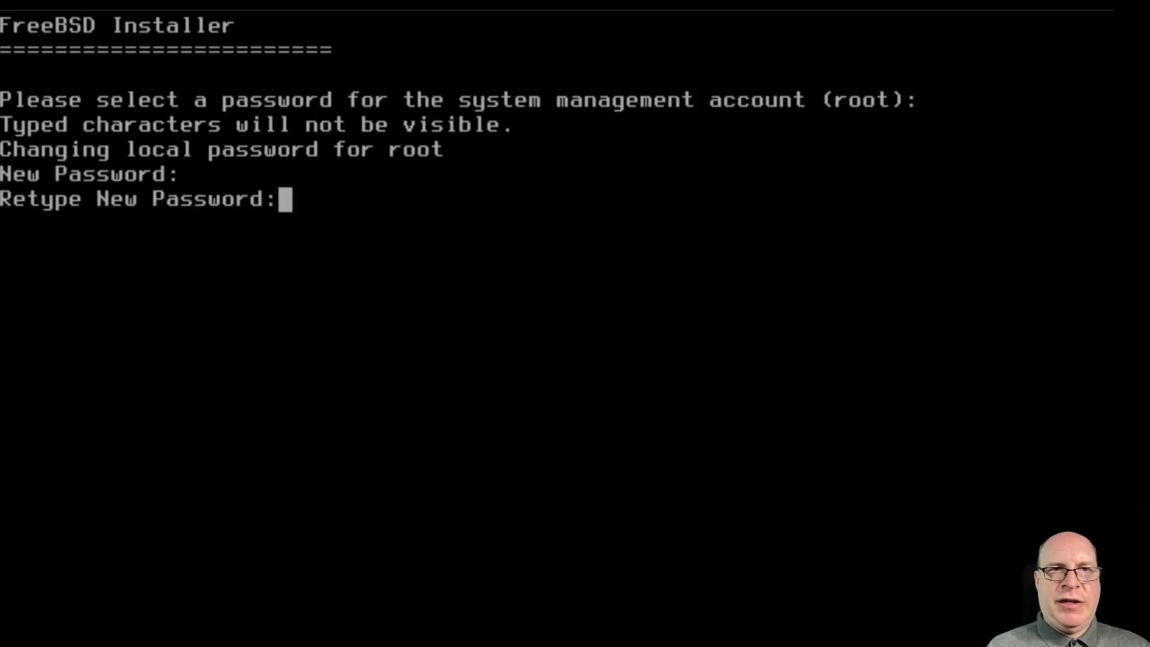
key(Return)
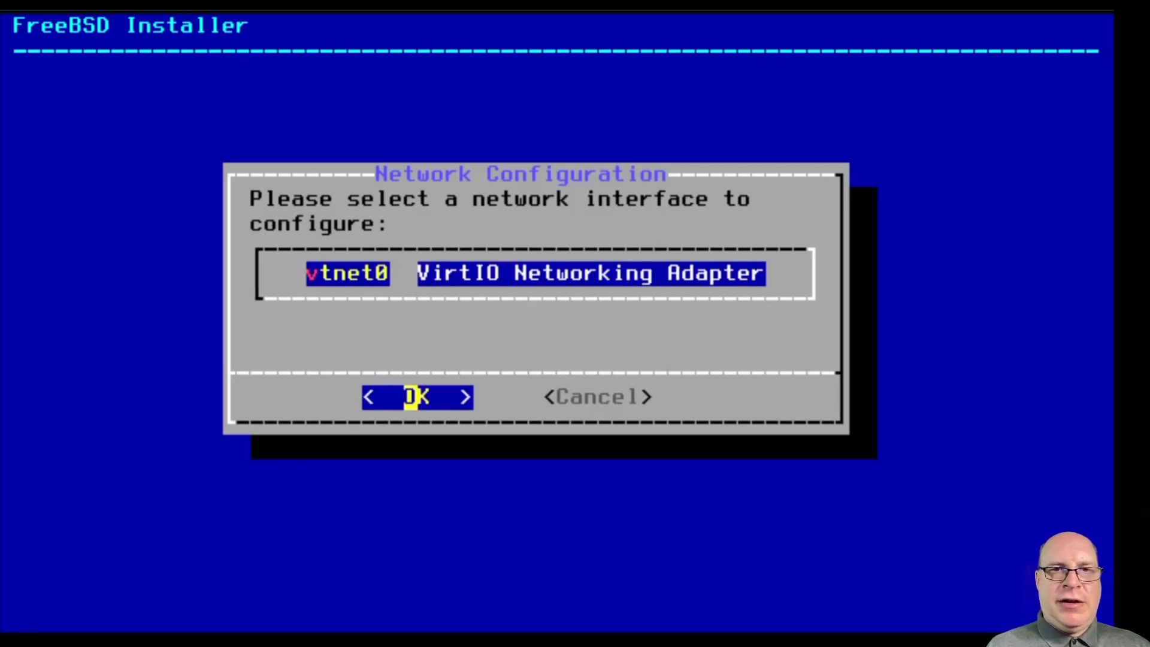
Configure IPv4 through DHCP on the vtnet0 VirtIO network adapter.
key(Return)
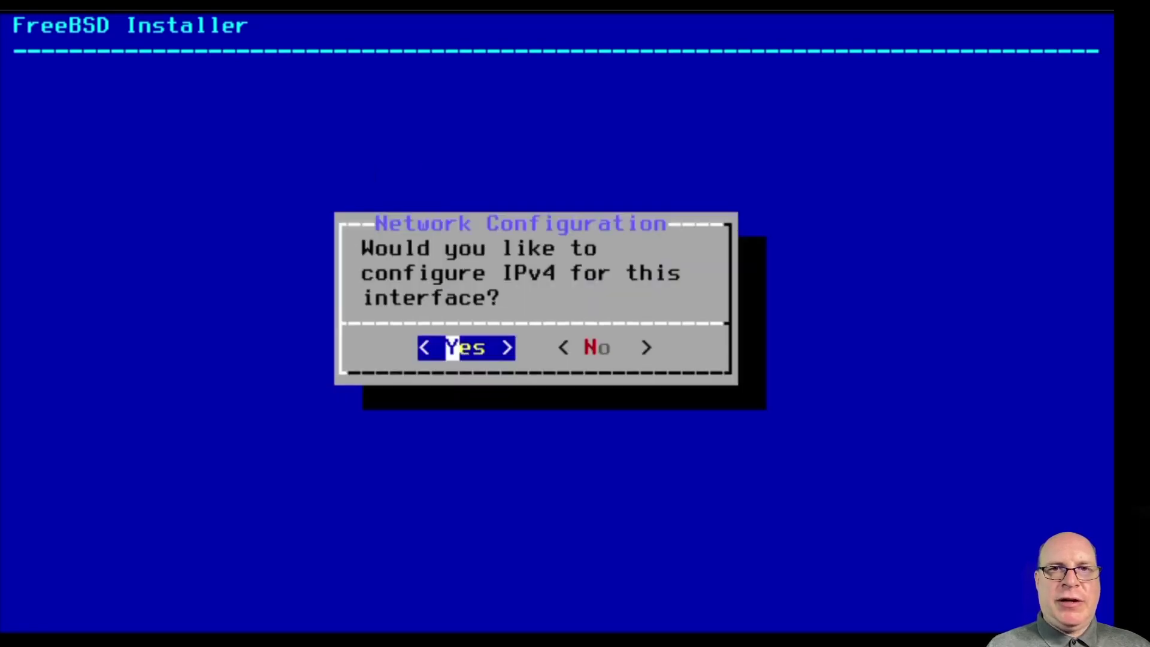
key(Return)
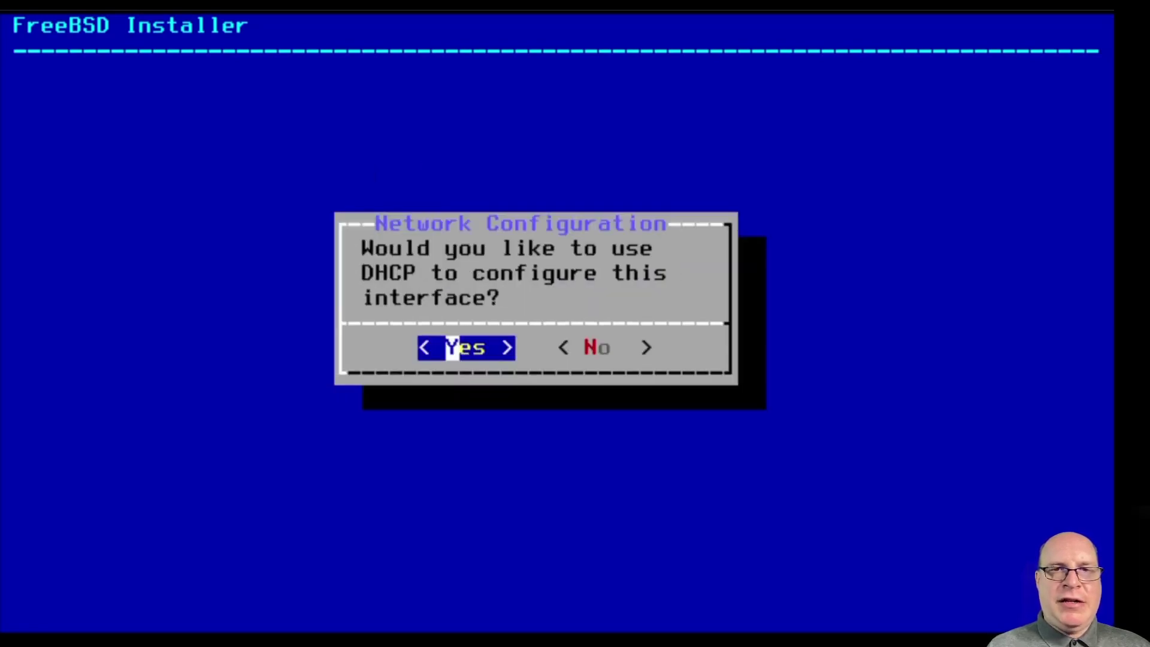
key(Return)
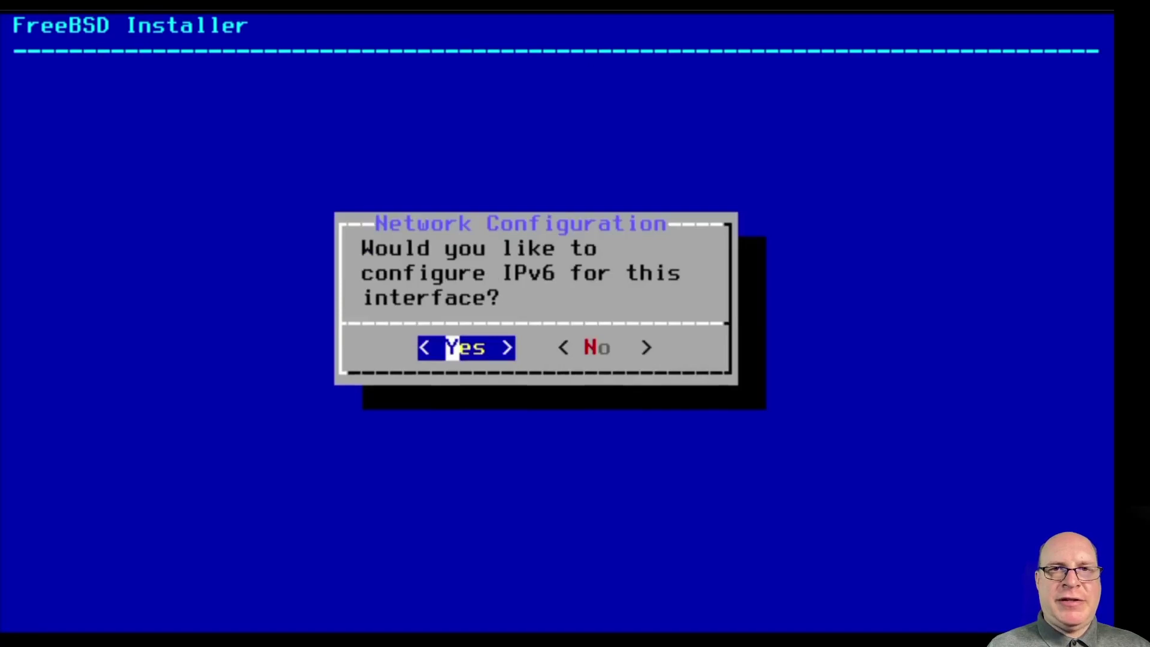
Decline IPv6 configuration for the interface and accept the prefilled DNS resolver settings.
key(Right)
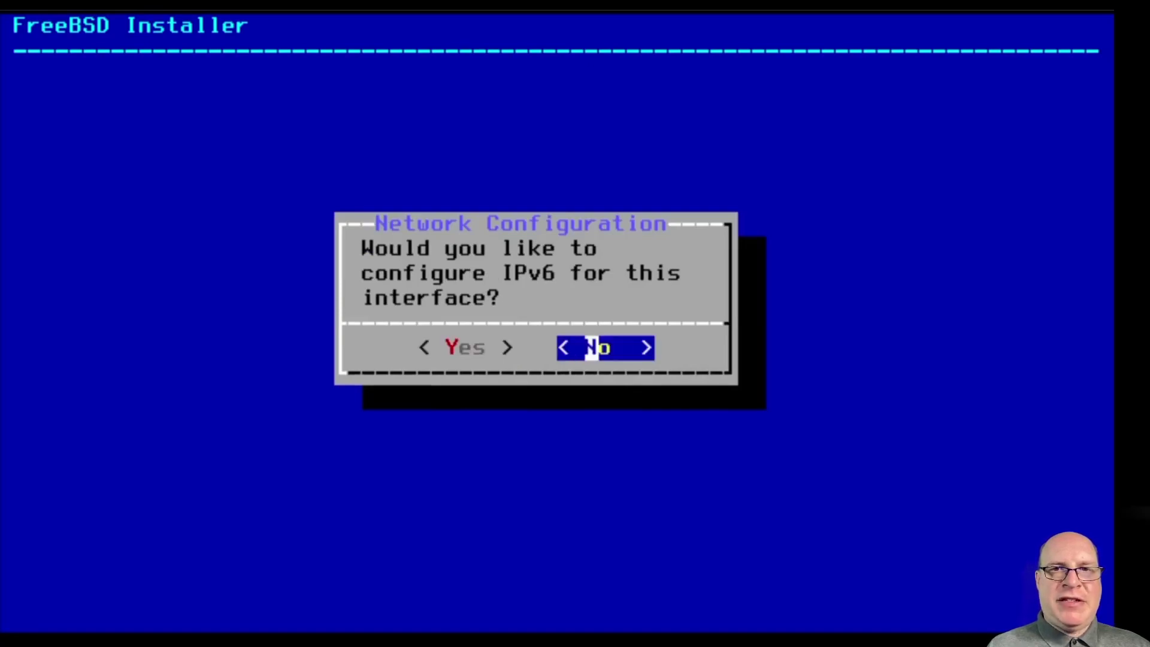
key(Return)
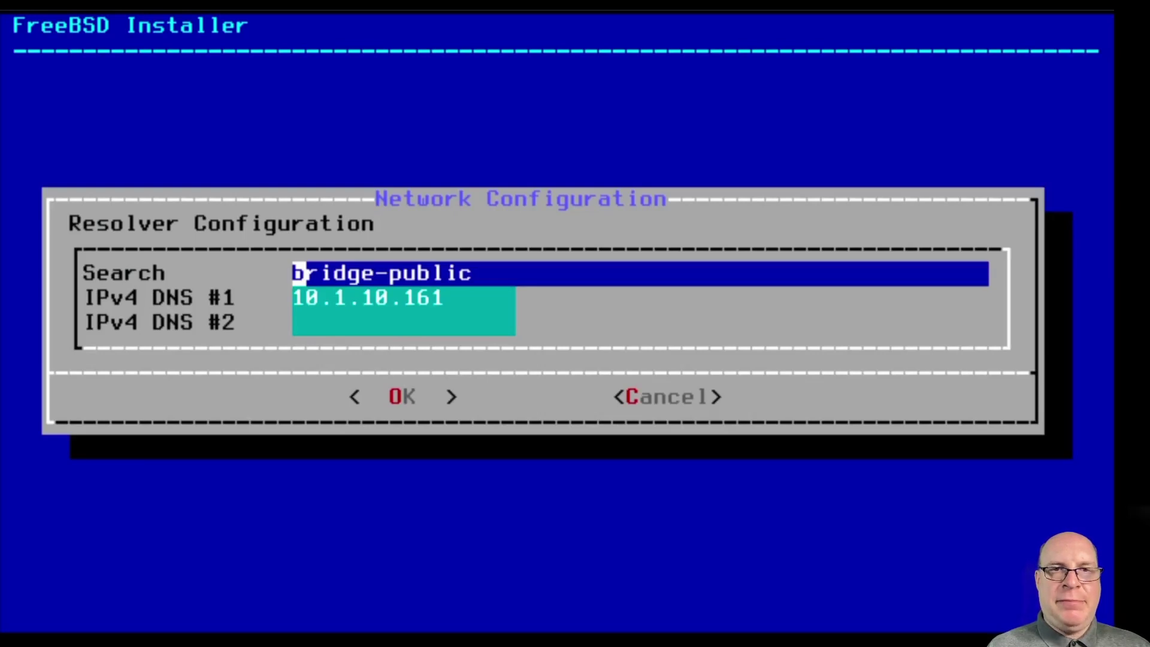
key(Tab)
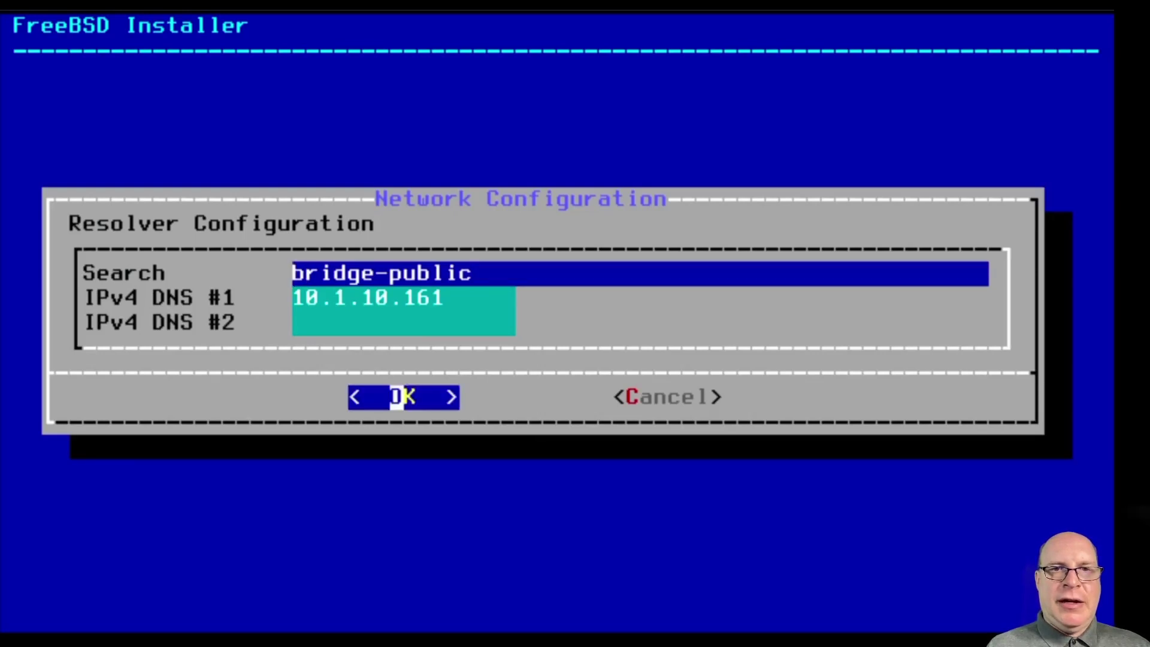
key(Return)
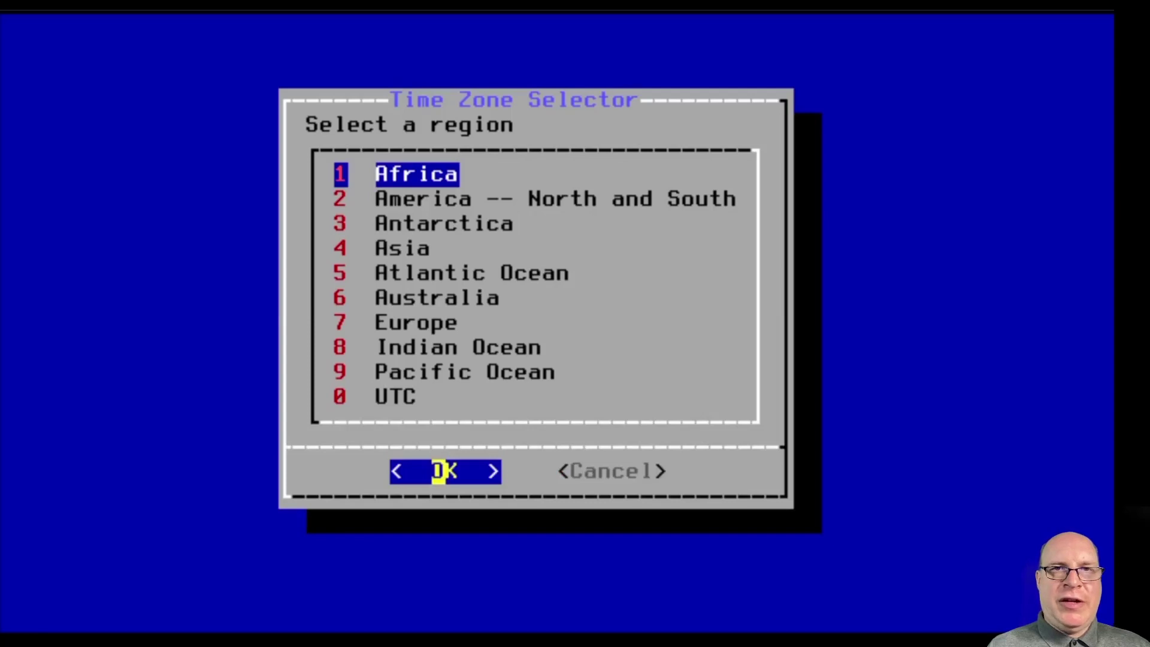
Select America -- North and South as the time zone region and United States of America as the country.
key(Down)
key(Return)
key(Down)
key(Down)
key(Down)
key(Down)
key(Down)
key(Down)
key(Down)
key(Down)
key(Down)
key(Down)
key(Down)
key(Down)
key(Down)
key(Down)
key(Down)
key(Down)
key(Down)
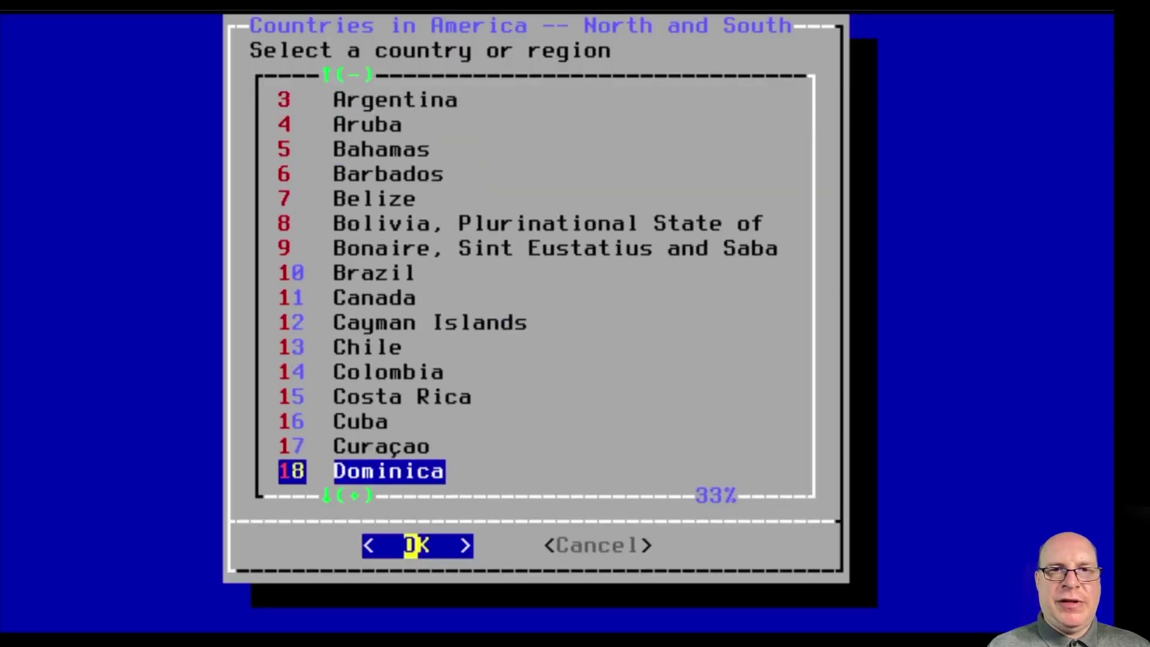
key(Down)
key(Down)
key(Down)
key(Down)
key(Down)
key(Down)
key(Down)
key(Down)
key(Down)
key(Down)
key(Down)
key(Down)
key(Down)
key(Down)
key(Down)
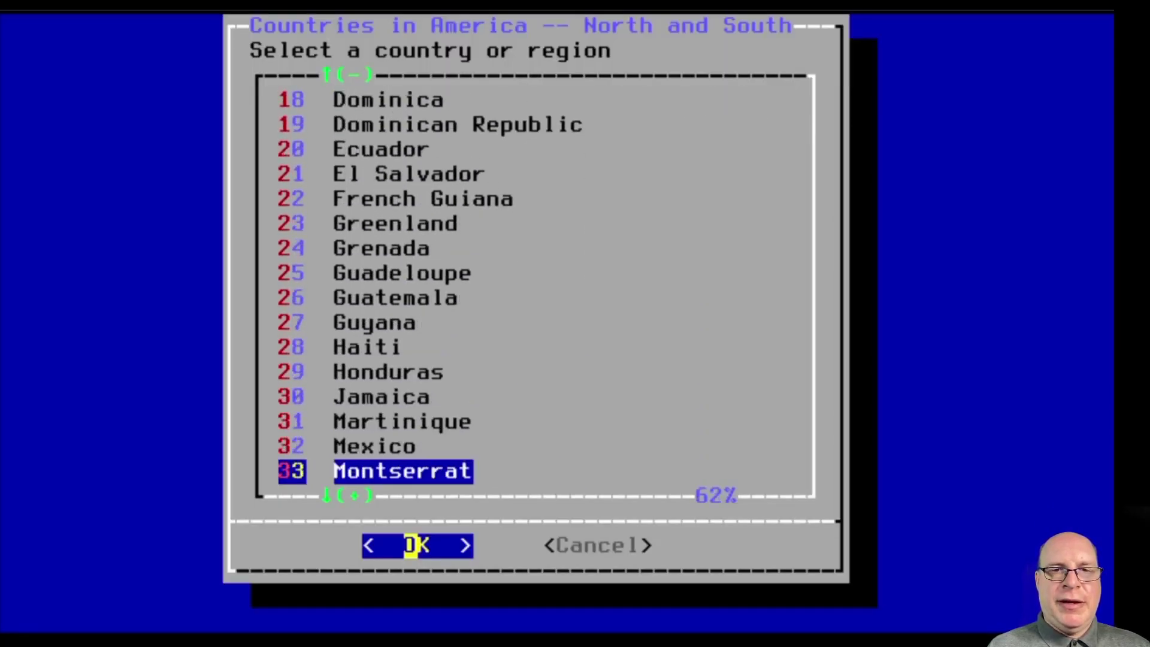
key(Down)
key(Down)
key(Down)
key(Down)
key(Down)
key(Down)
key(Down)
key(Down)
key(Down)
key(Down)
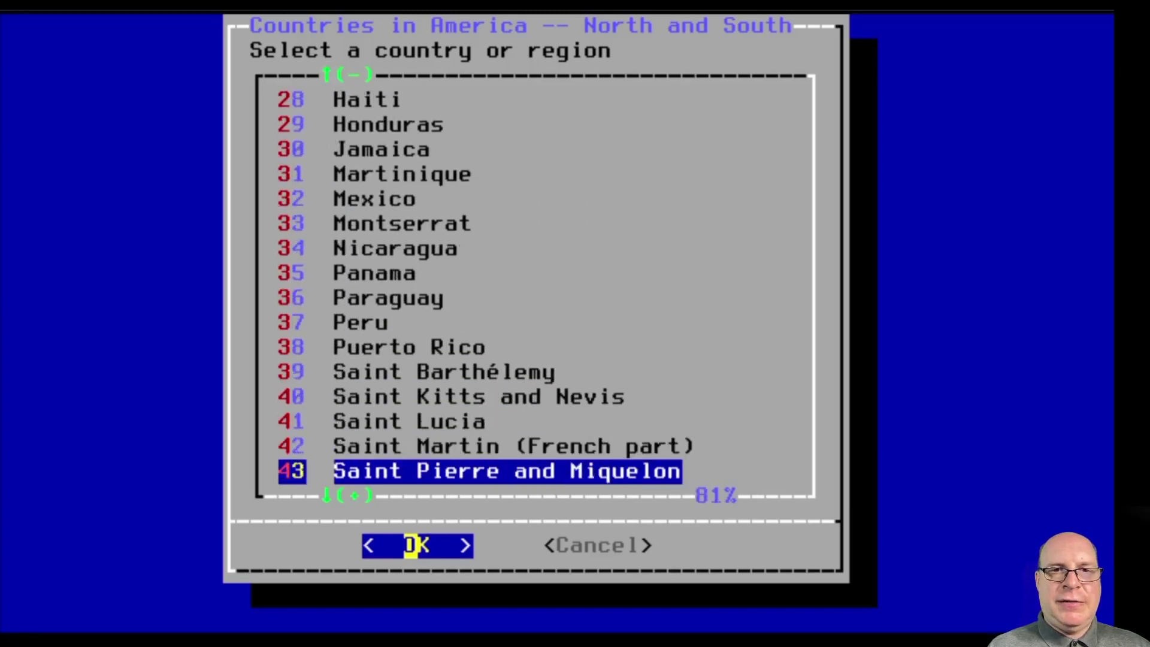
key(Down)
key(Down)
key(Down)
key(Down)
key(Down)
key(Down)
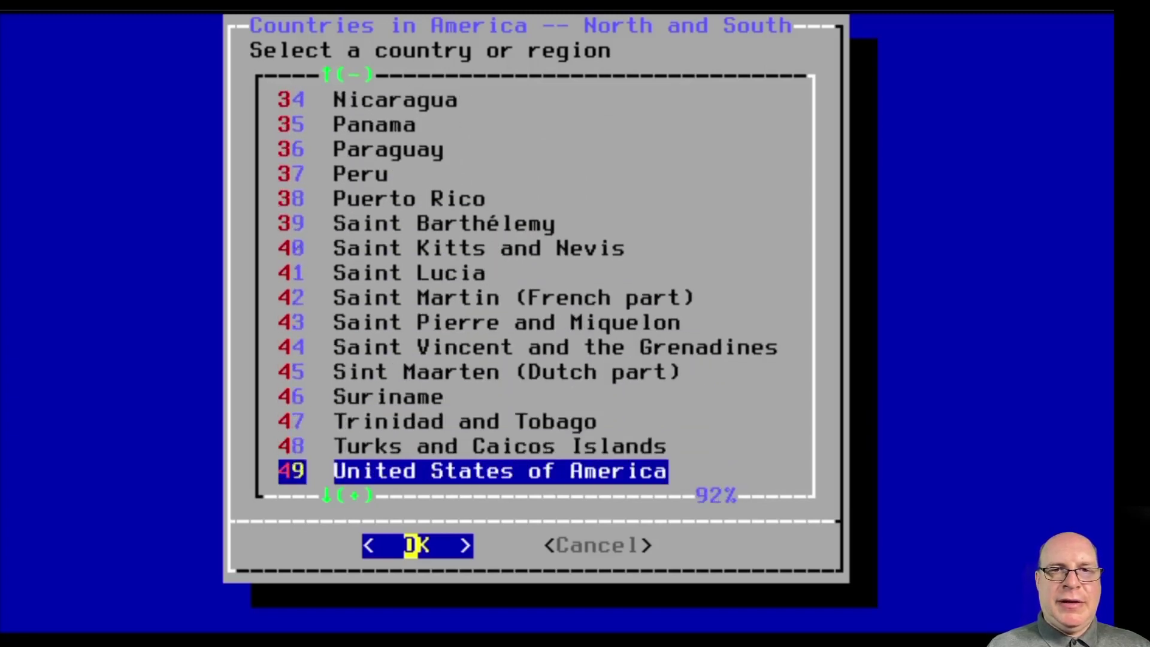
key(Return)
Choose the Pacific time zone and accept the PDT abbreviation.
key(Down)
key(Down)
key(Down)
key(Down)
key(Down)
key(Down)
key(Down)
key(Down)
key(Down)
key(Down)
key(Down)
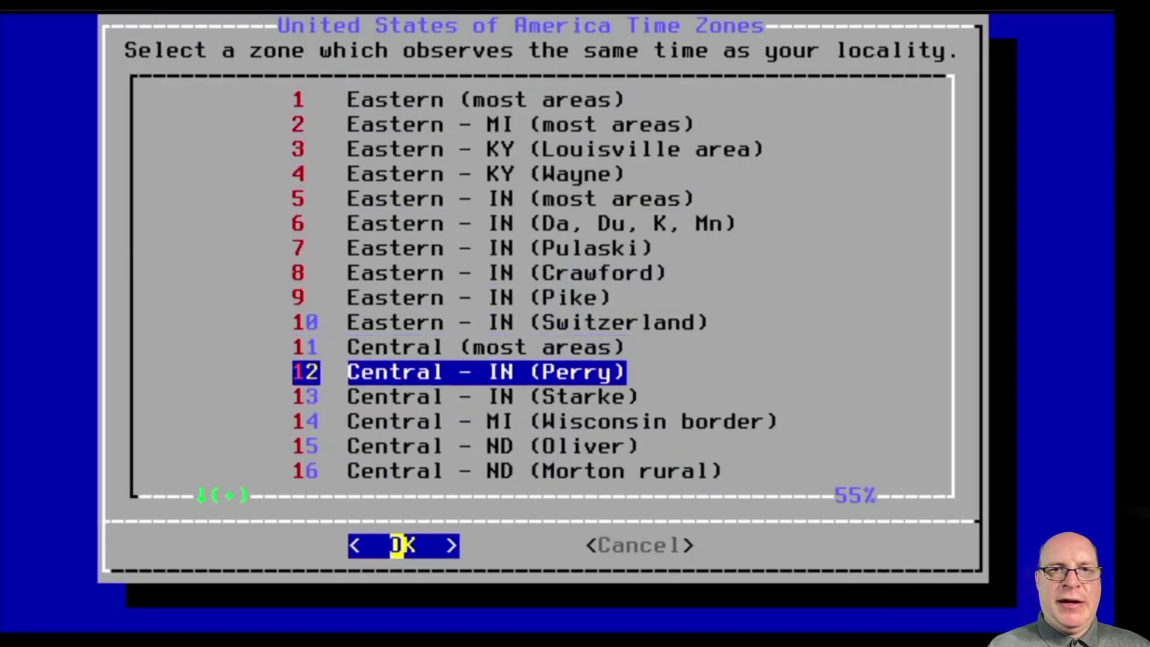
key(Down)
key(Down)
key(Down)
key(Down)
key(Down)
key(Down)
key(Down)
key(Down)
key(Down)
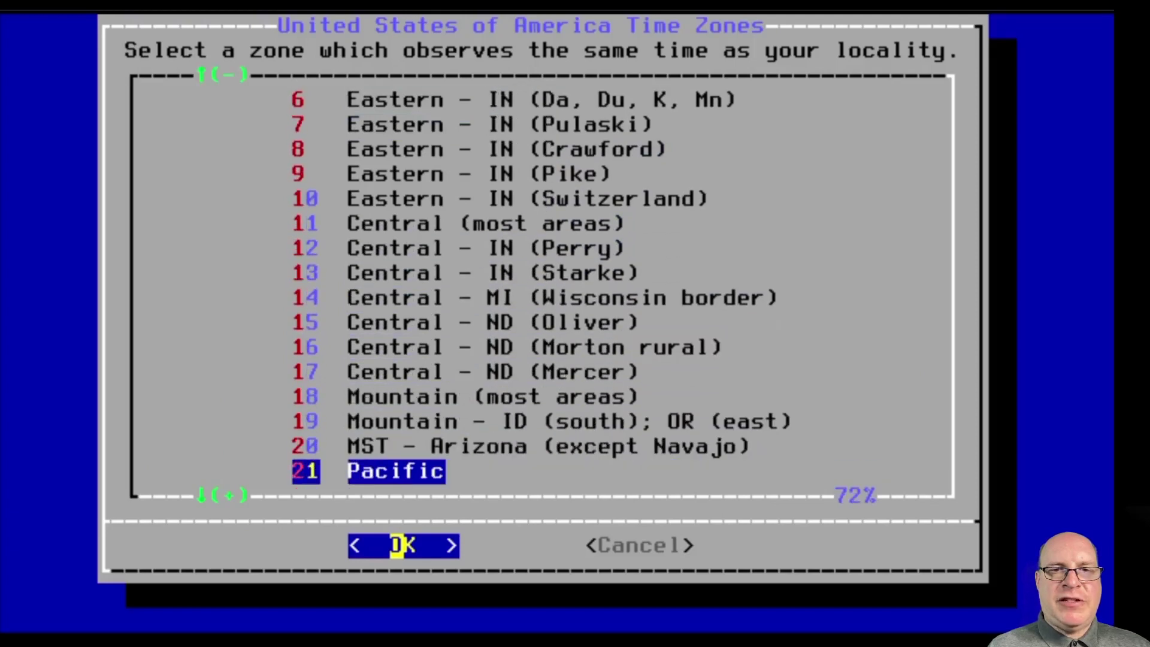
key(Return)
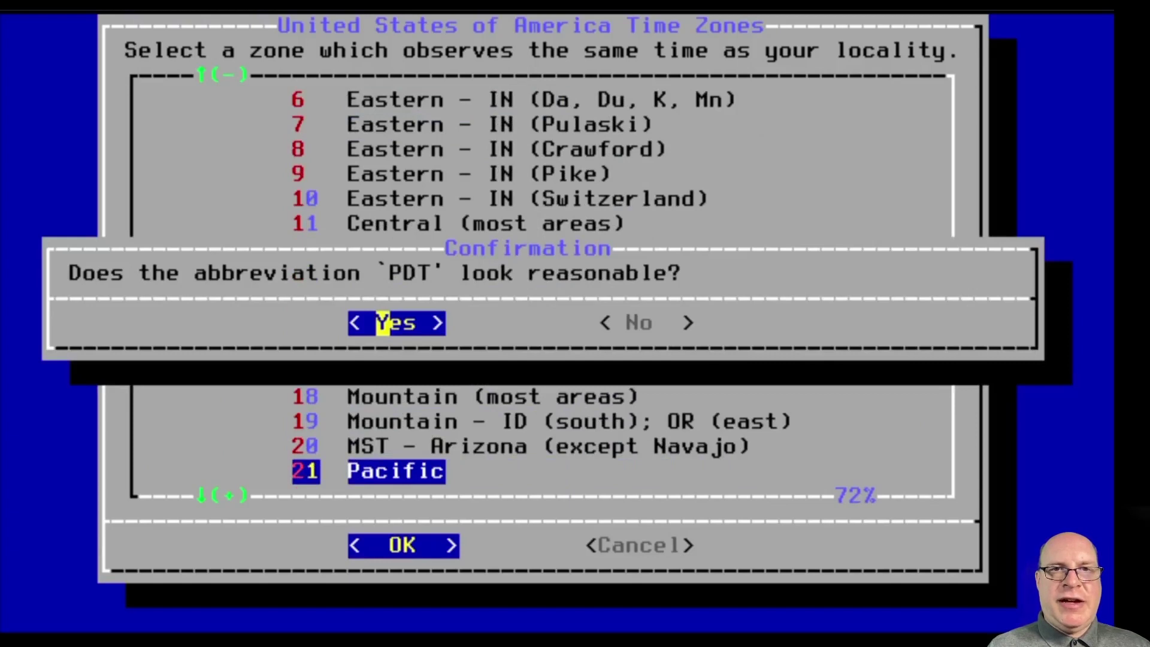
key(Return)
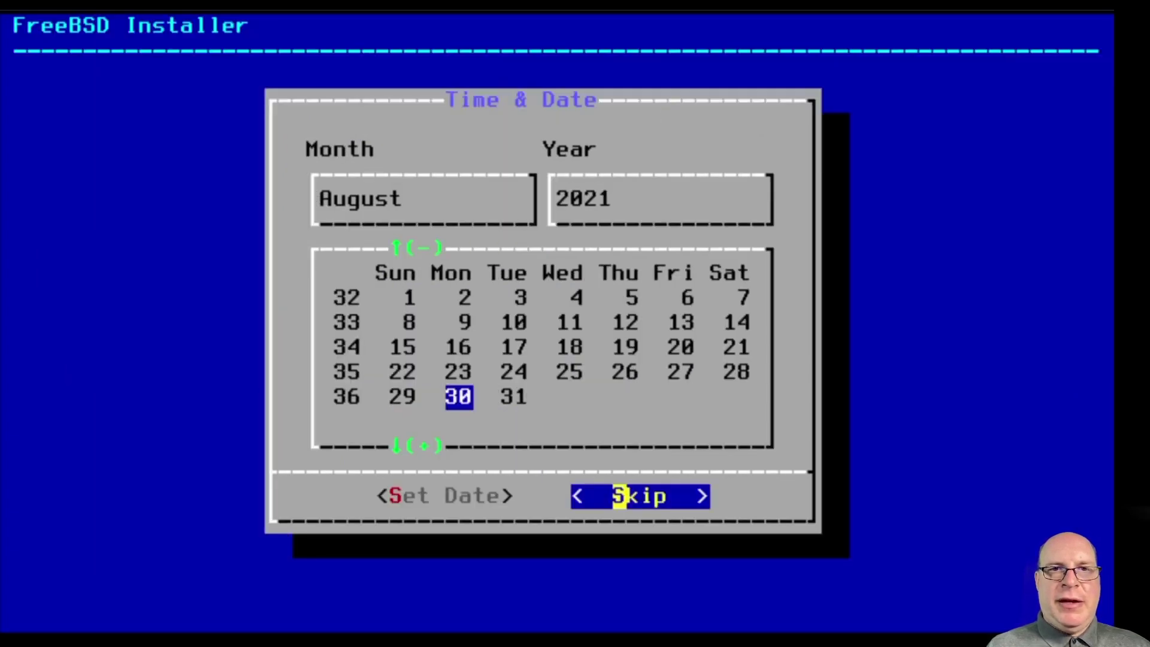
Skip setting the date and the time manually.
key(Return)
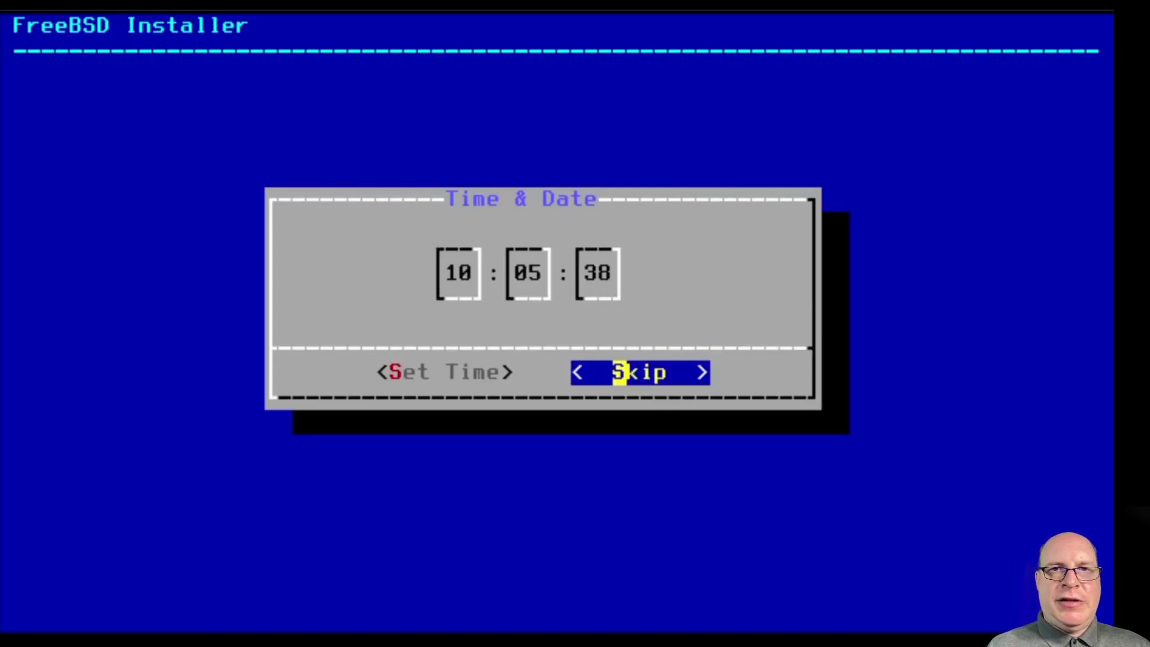
key(Return)
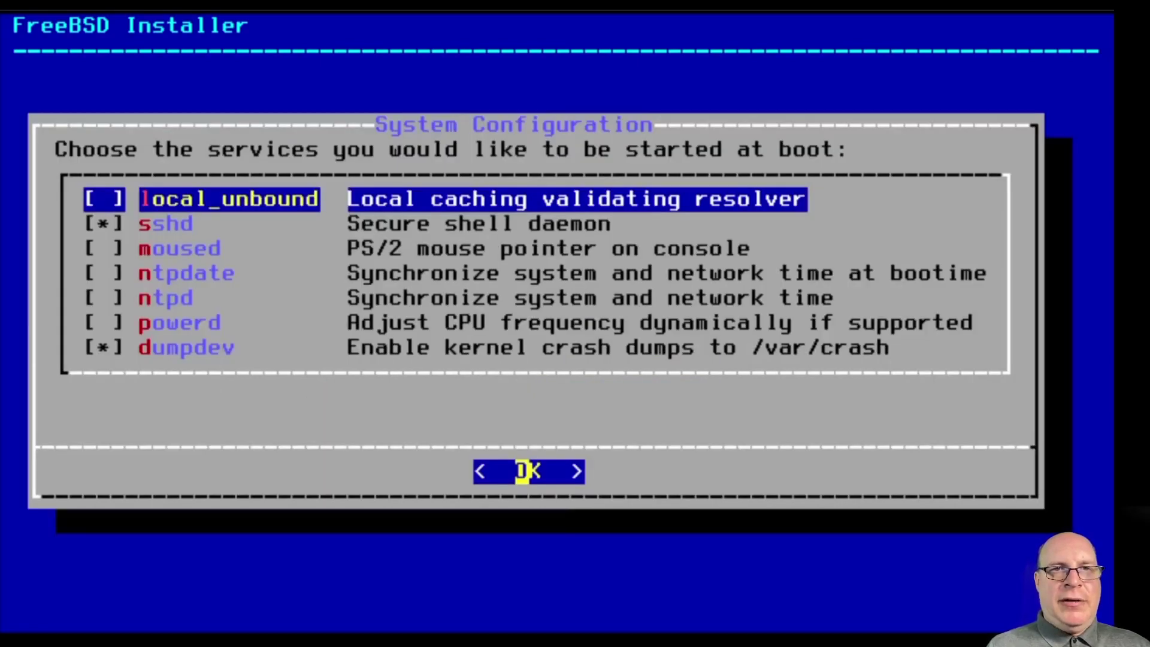
Review the services started at boot and accept the list with only sshd and dumpdev enabled.
key(Down)
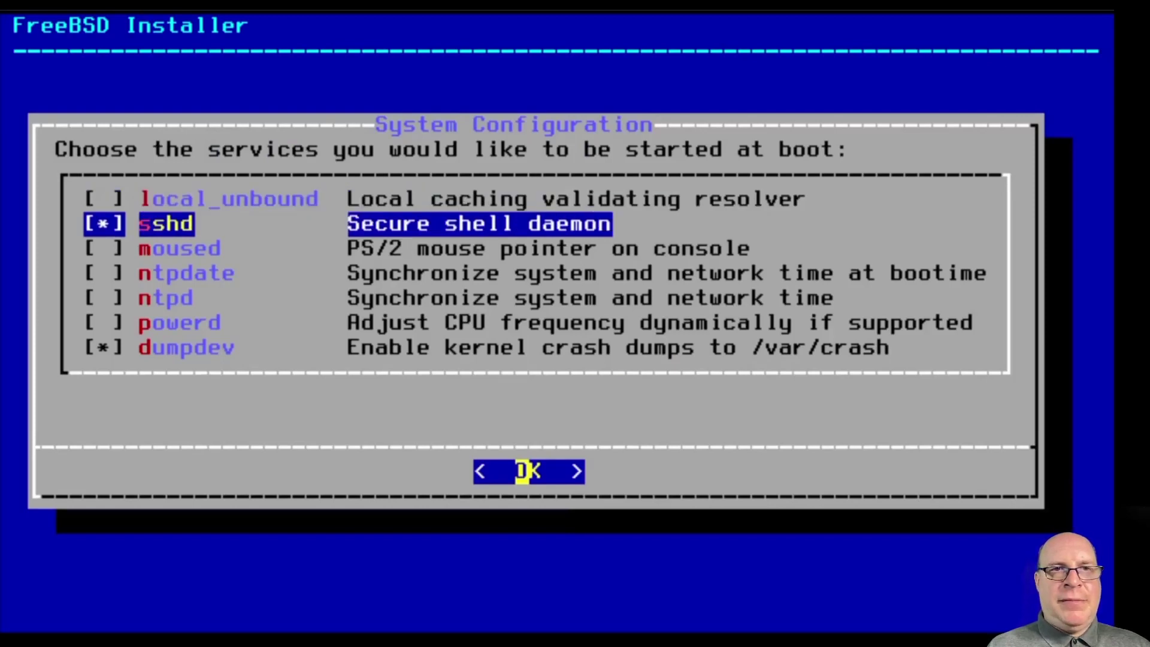
key(Down)
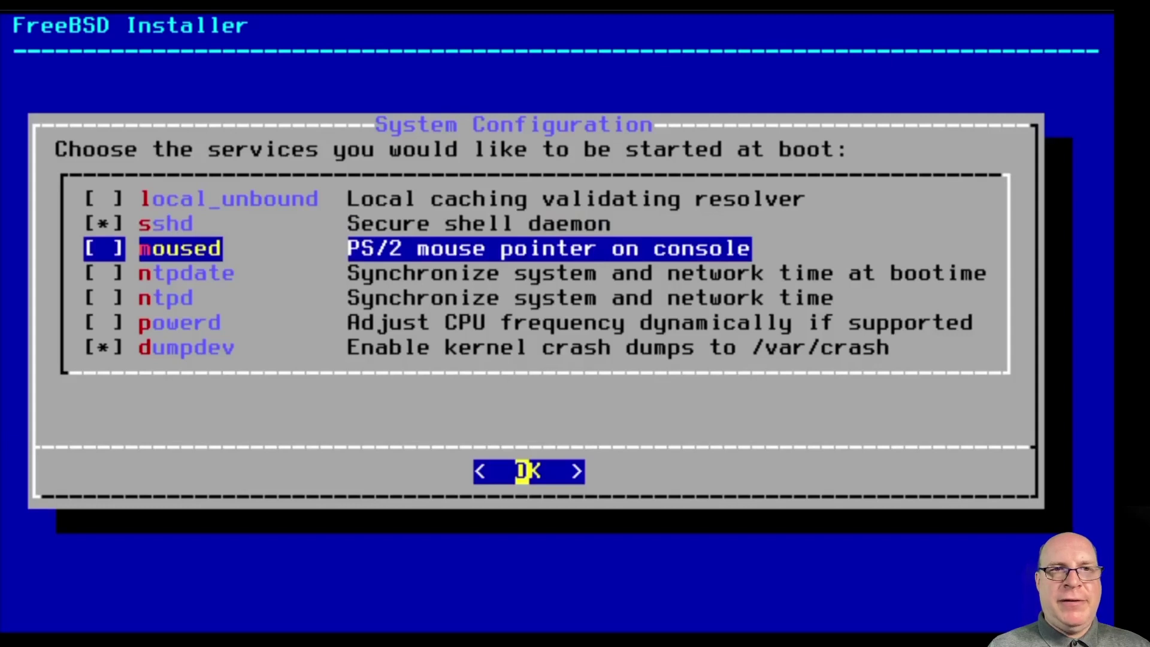
key(Down)
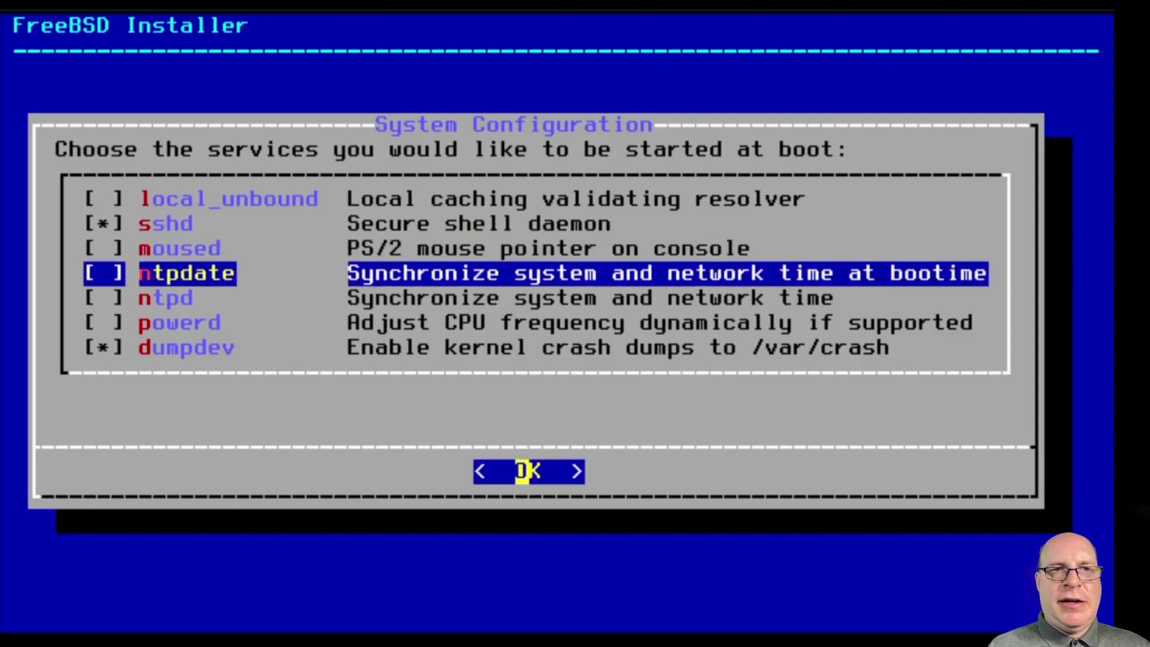
key(Down)
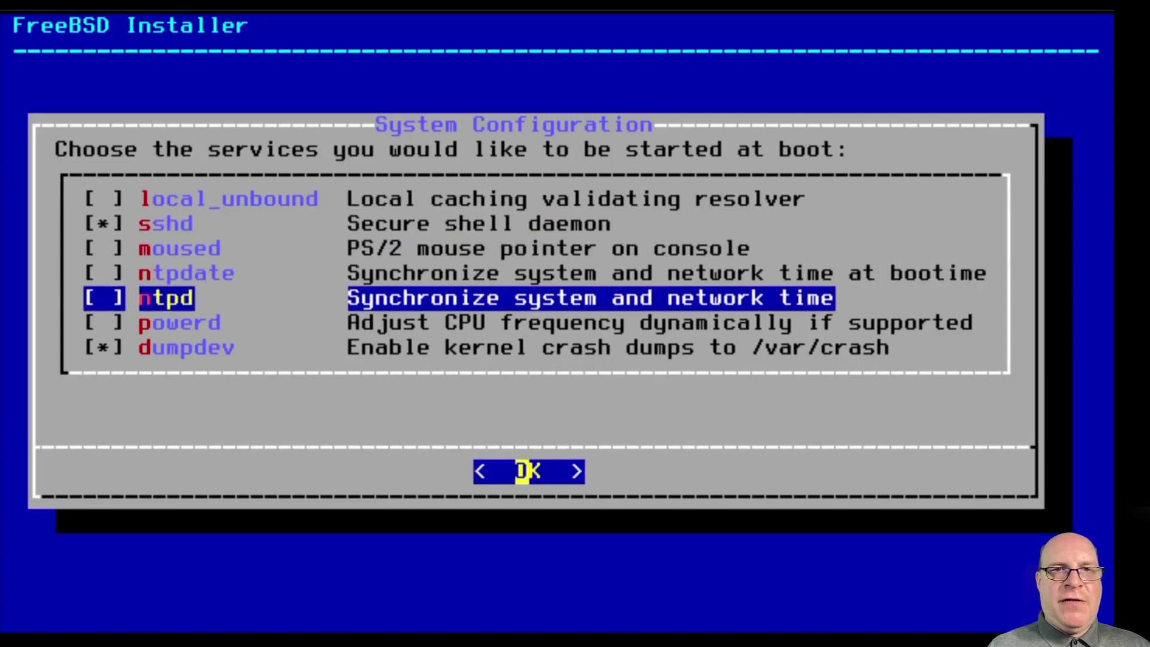
key(Down)
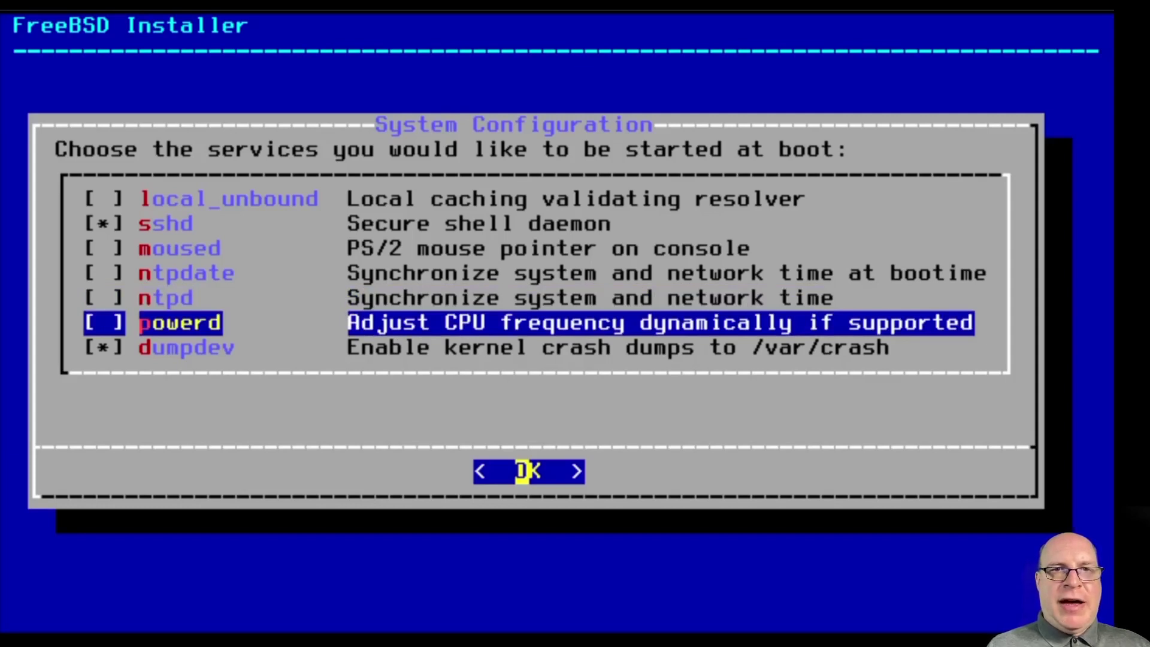
key(Down)
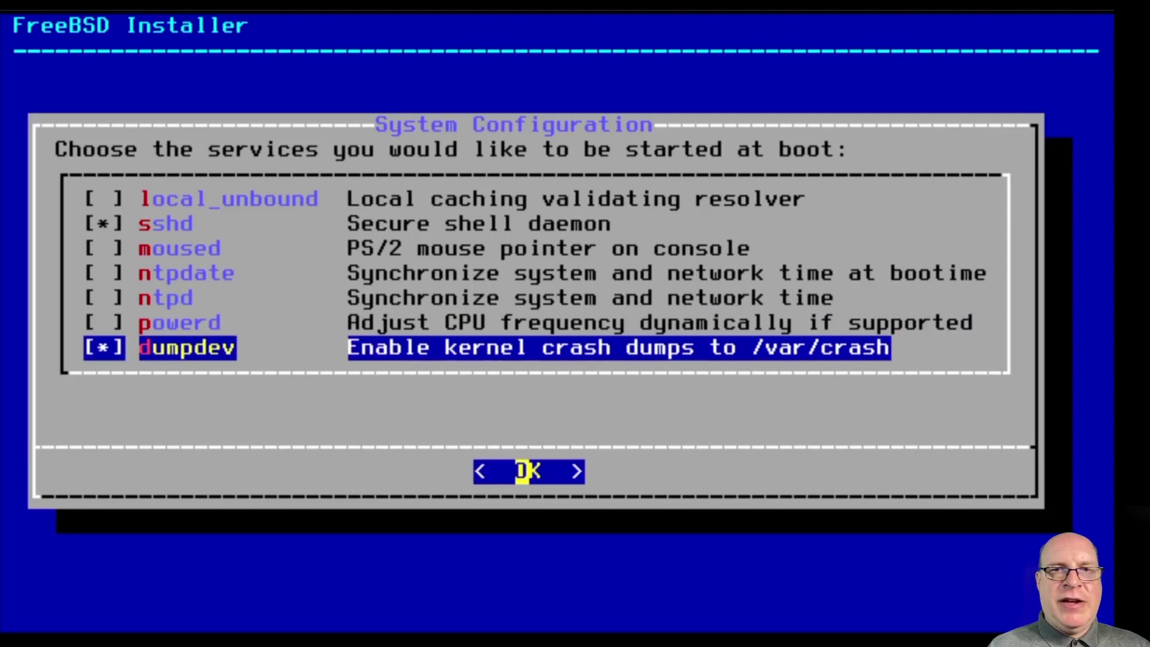
key(Return)
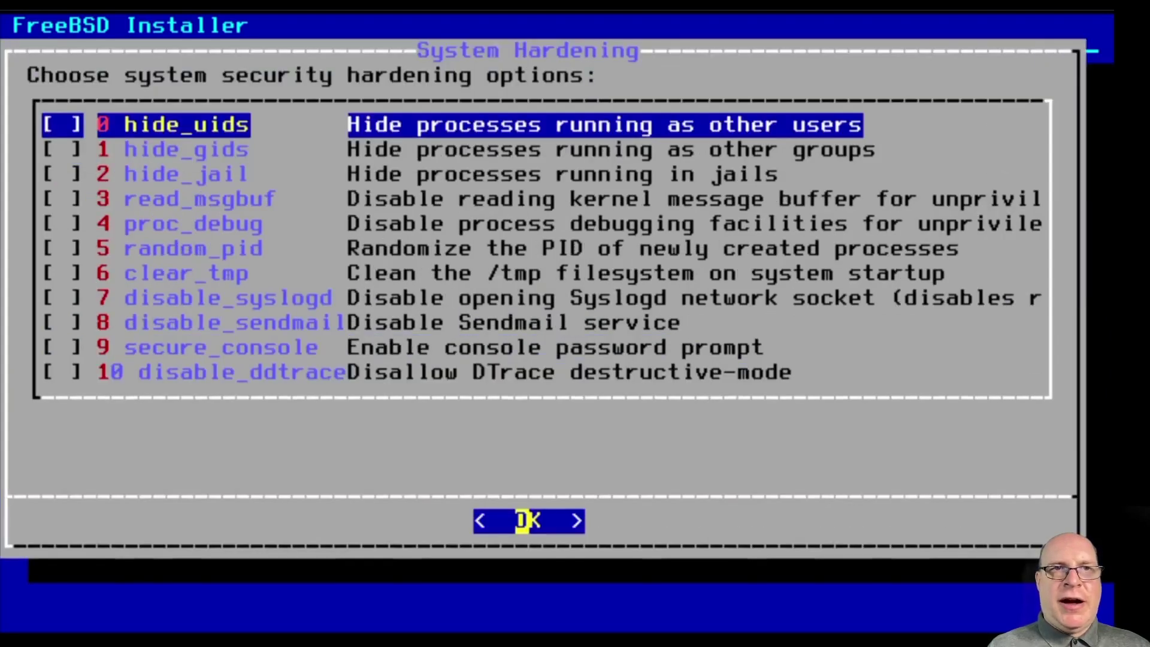
Enable the clear_tmp hardening option so the /tmp filesystem is cleaned on system startup.
key(Down)
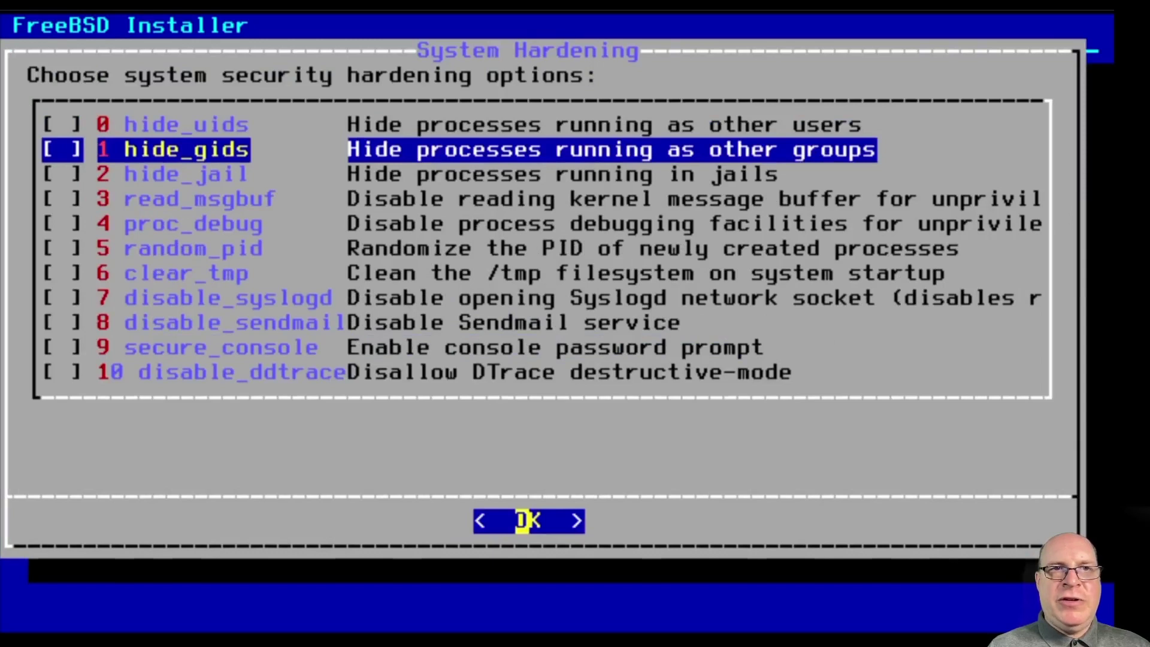
key(Down)
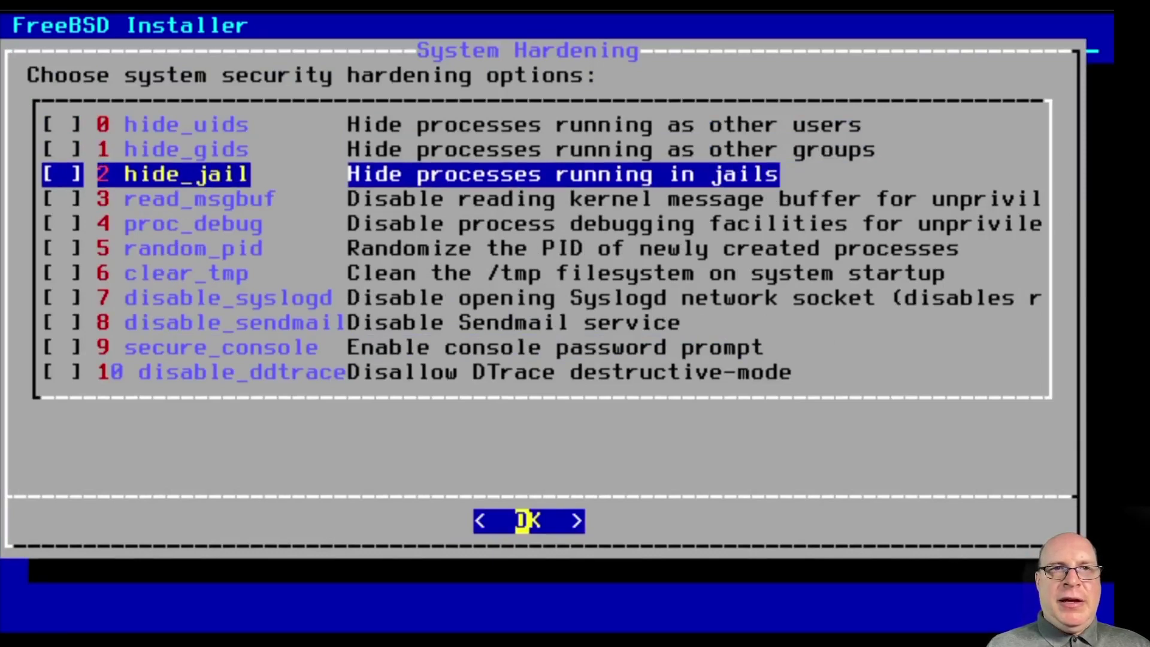
key(Down)
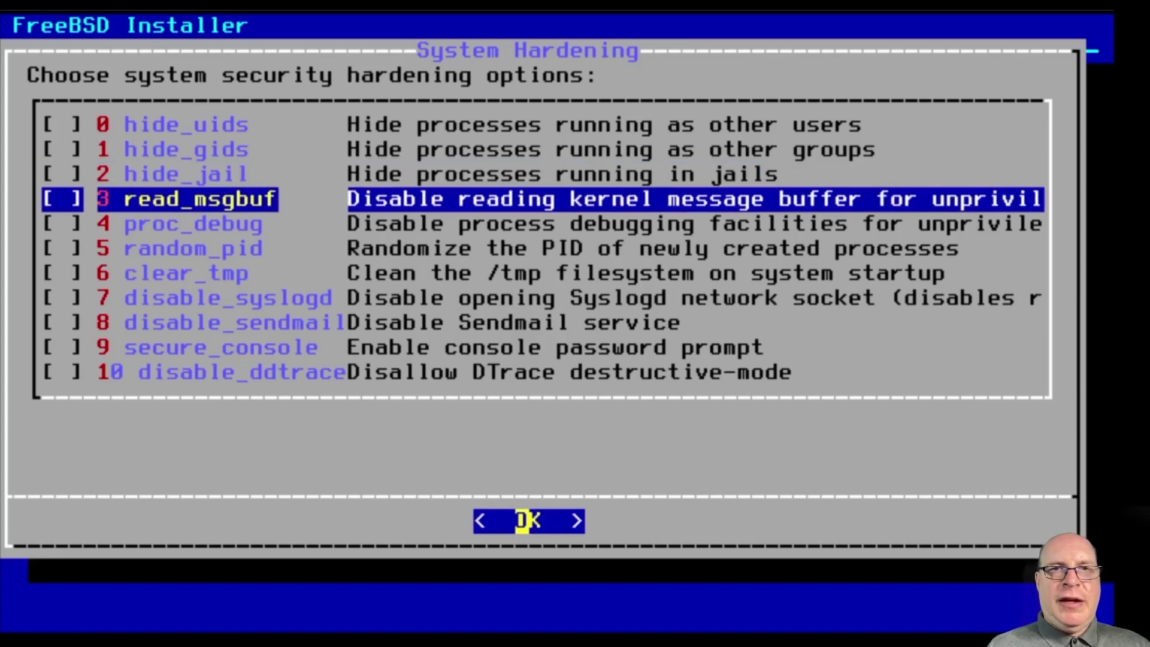
key(Down)
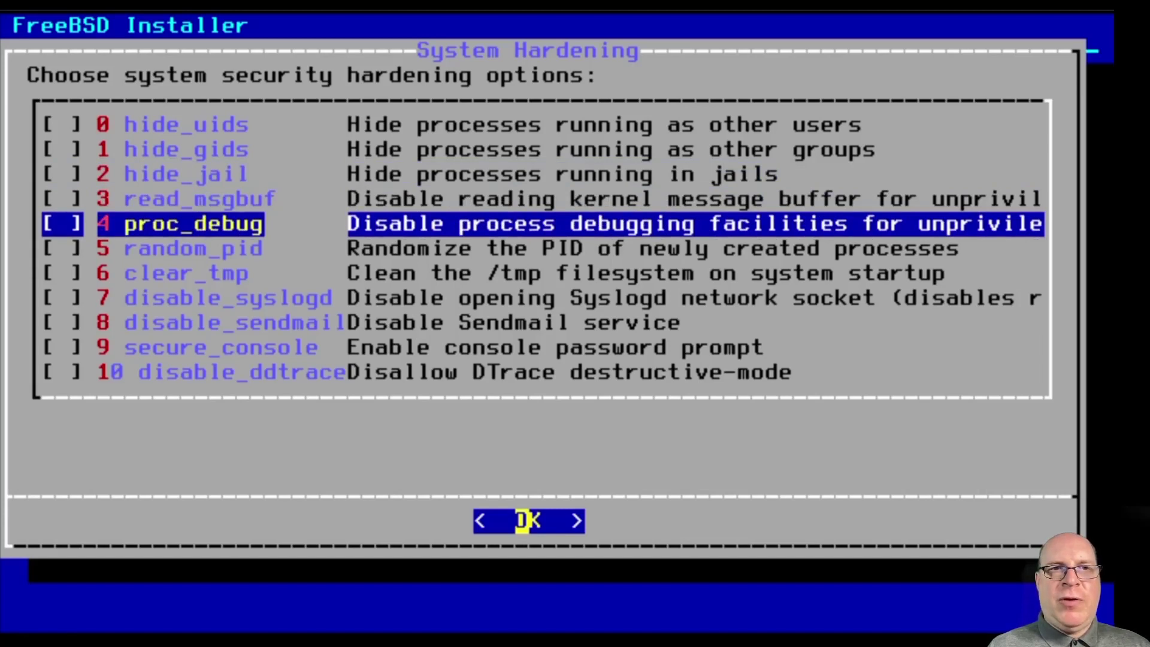
key(Down)
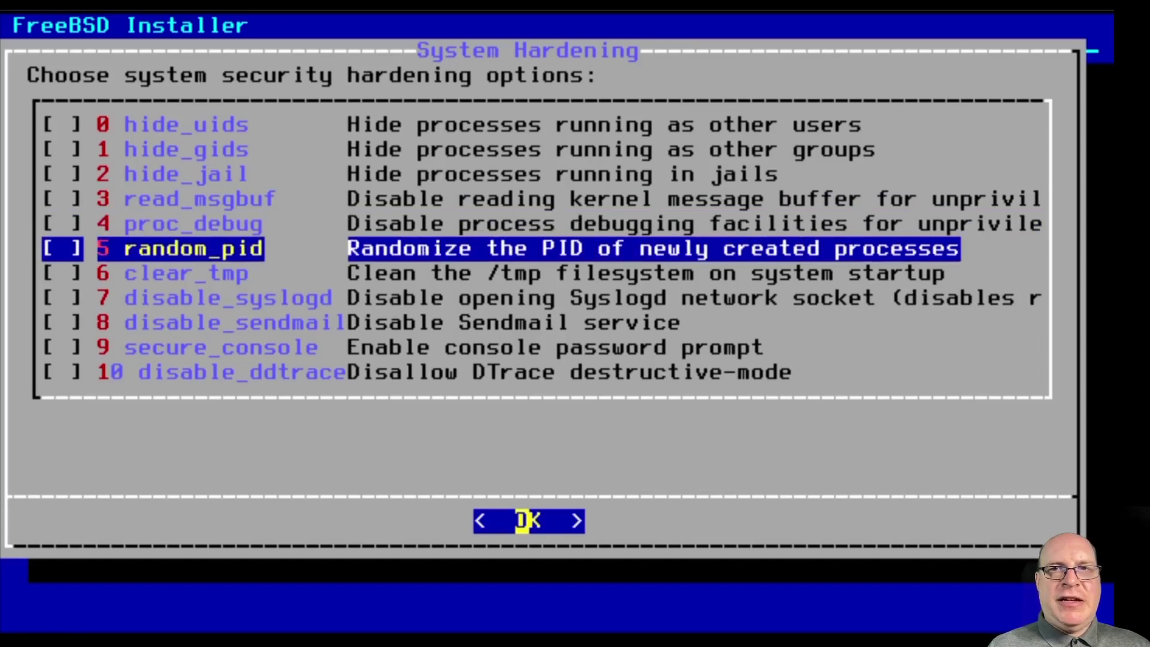
key(Down)
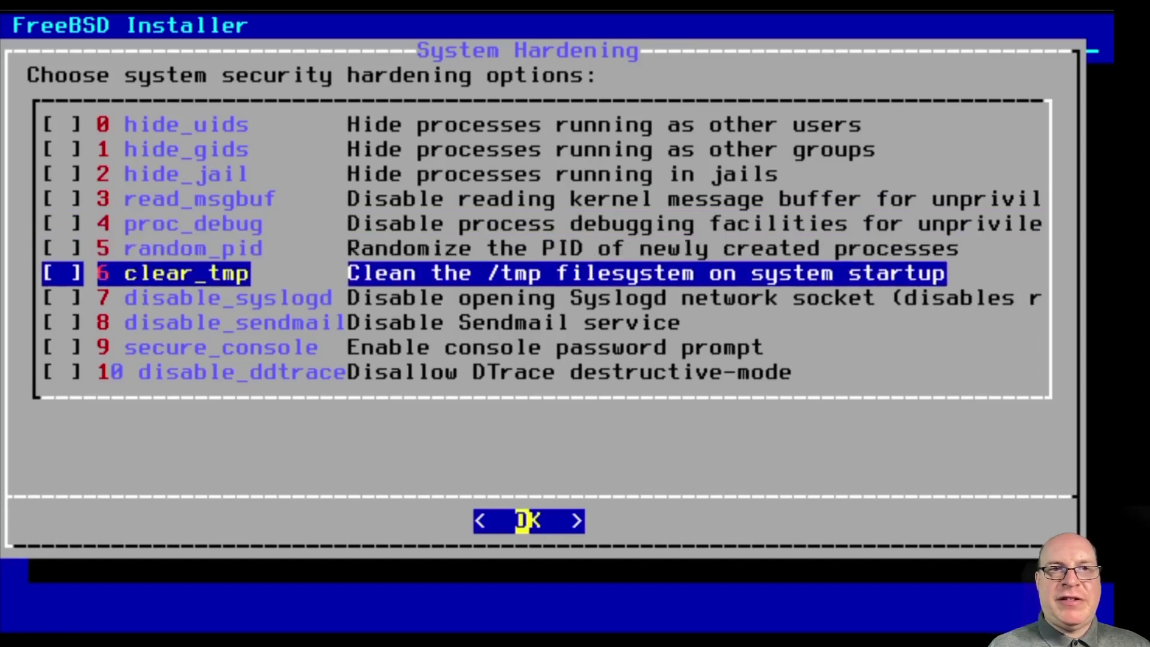
key(space)
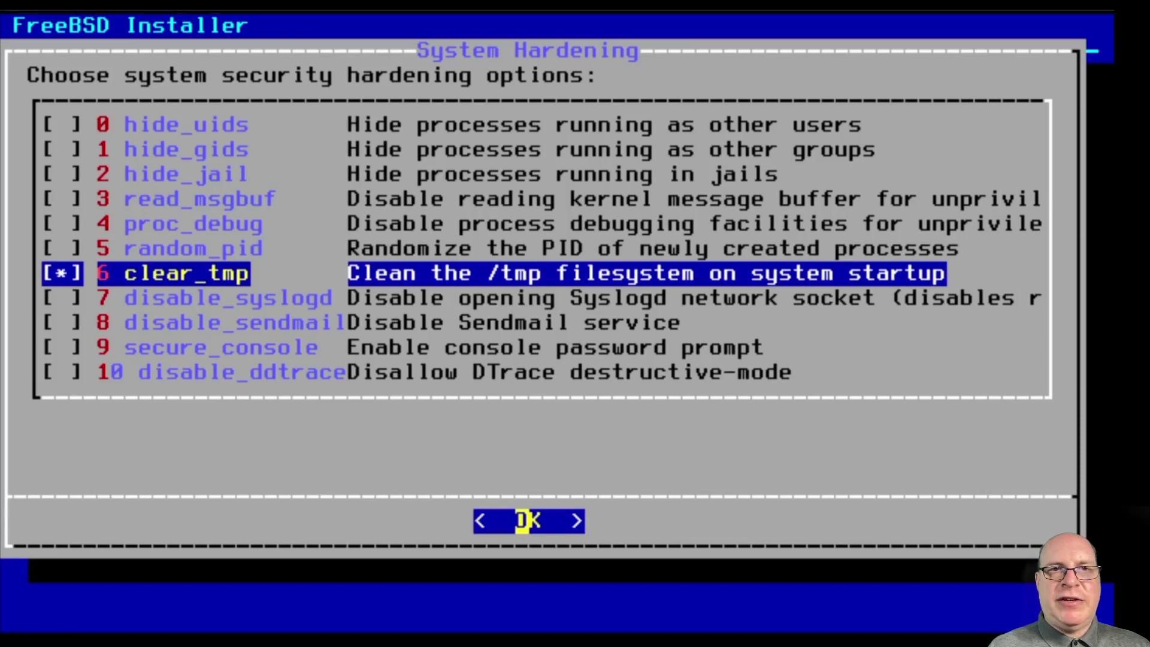
Enable the disable_sendmail hardening option, leave disable_syslogd, secure_console and disable_ddtrace off, and confirm the hardening selection.
key(Down)
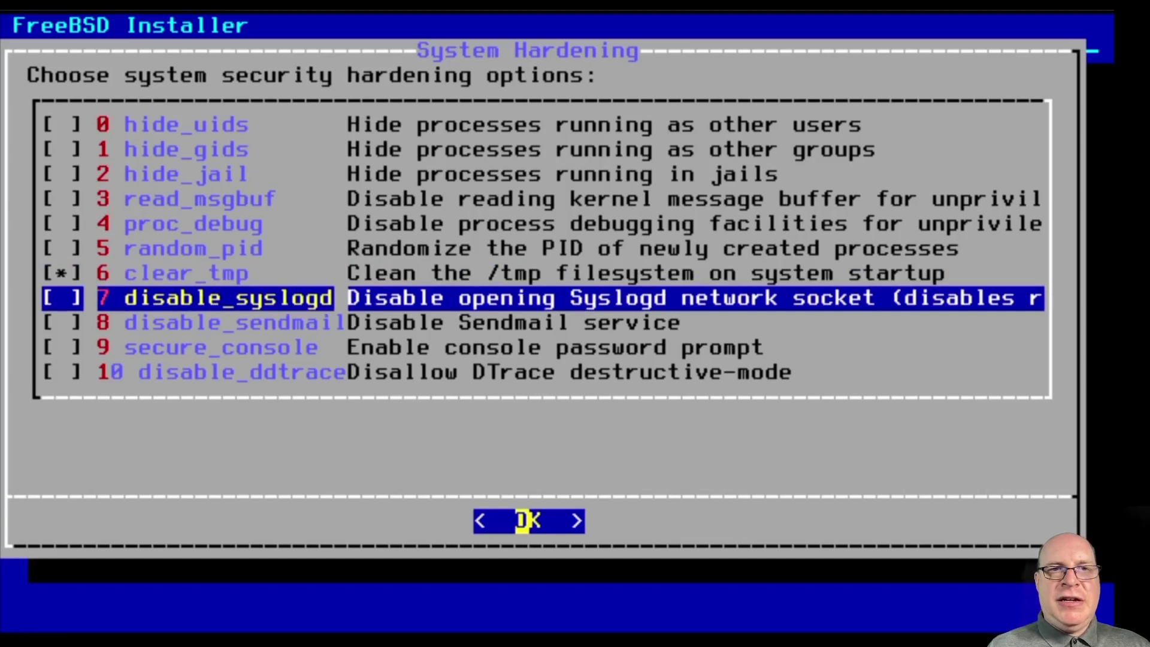
key(Down)
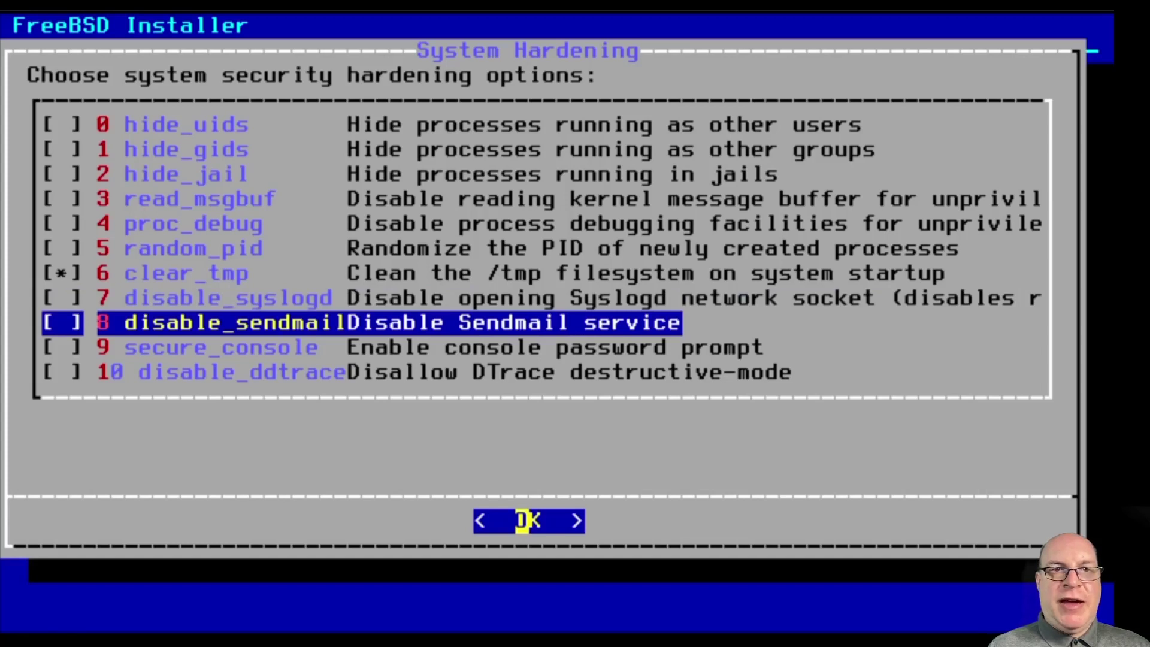
key(space)
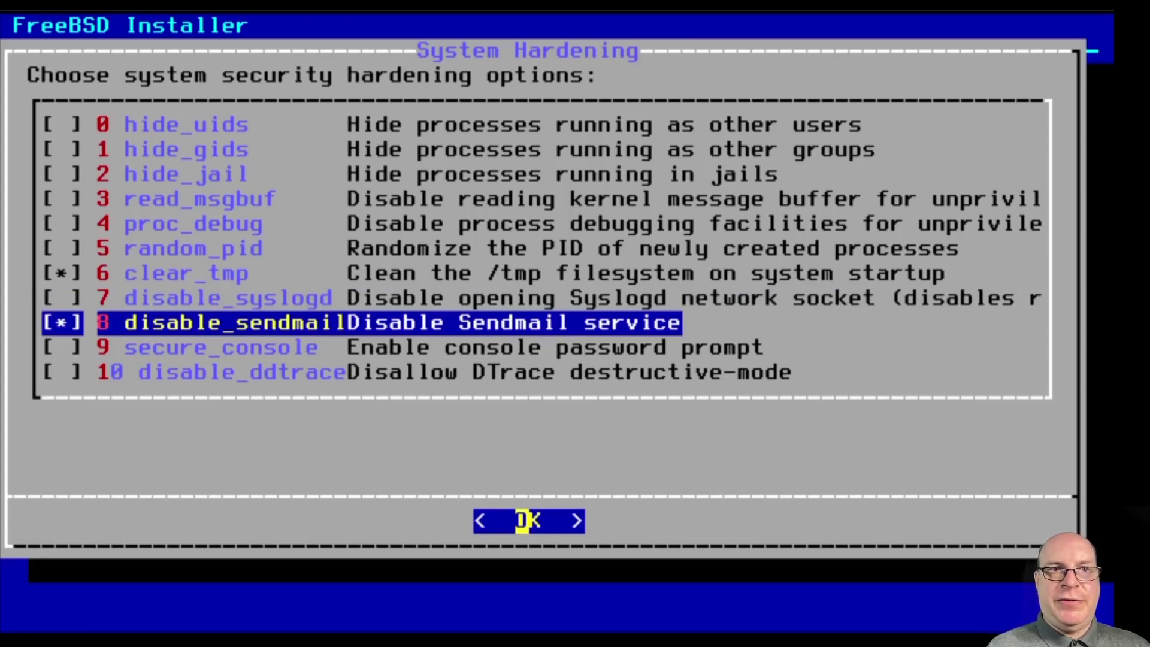
key(Down)
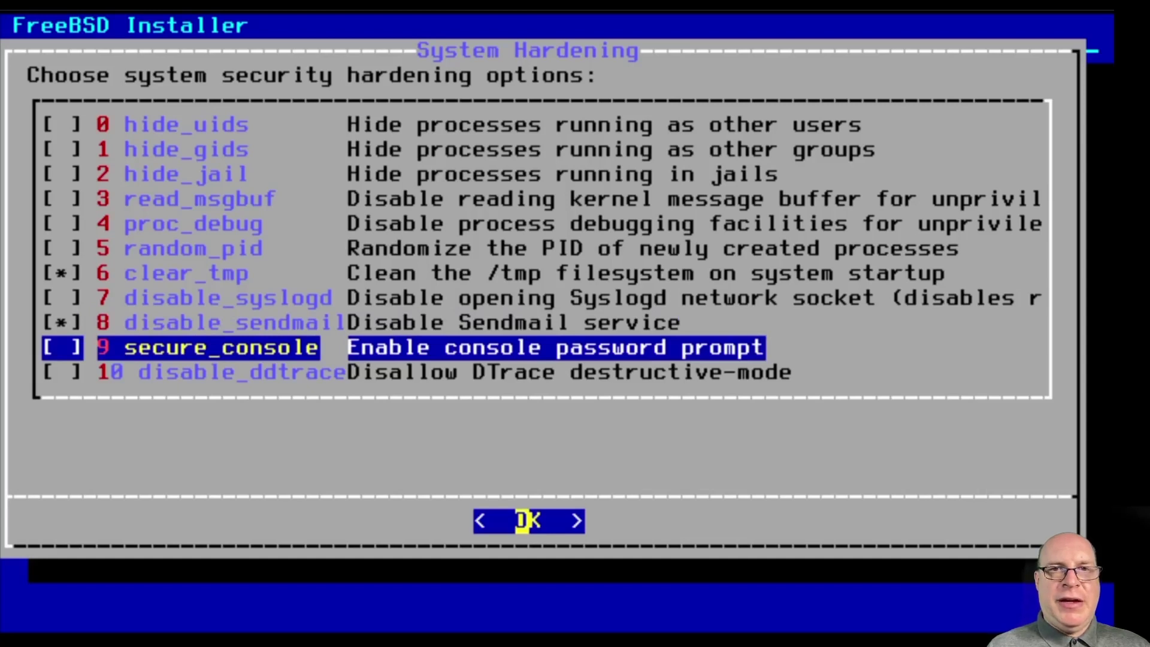
key(Down)
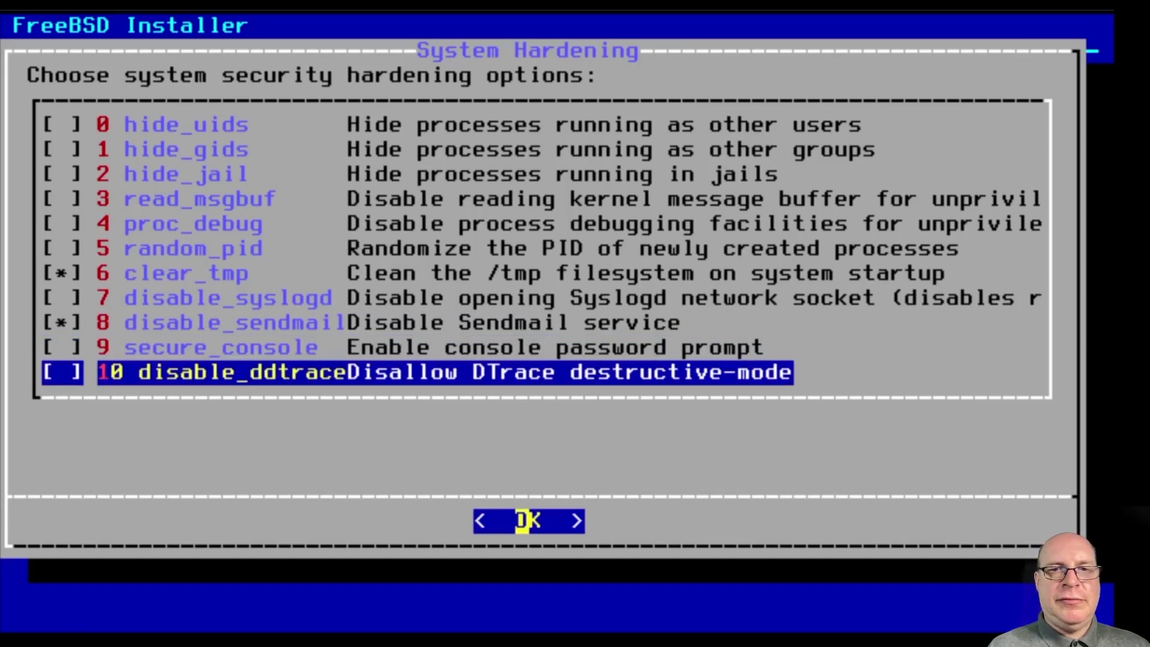
key(Return)
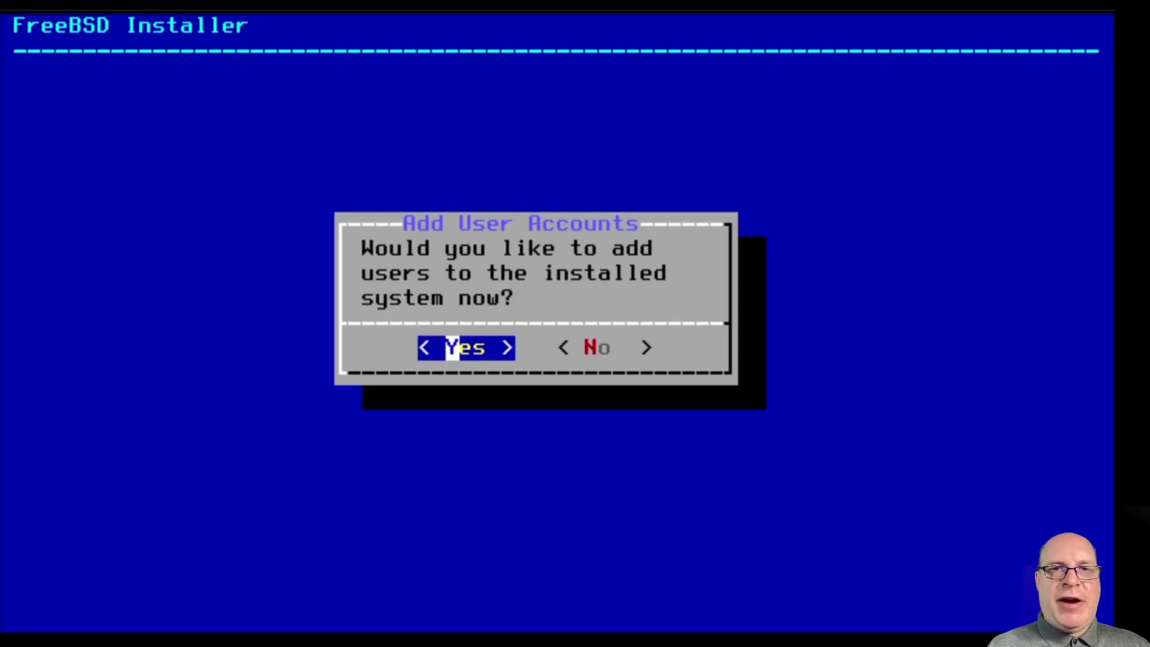
Agree to add a user account to the installed system and enter its username and full name.
key(Return)
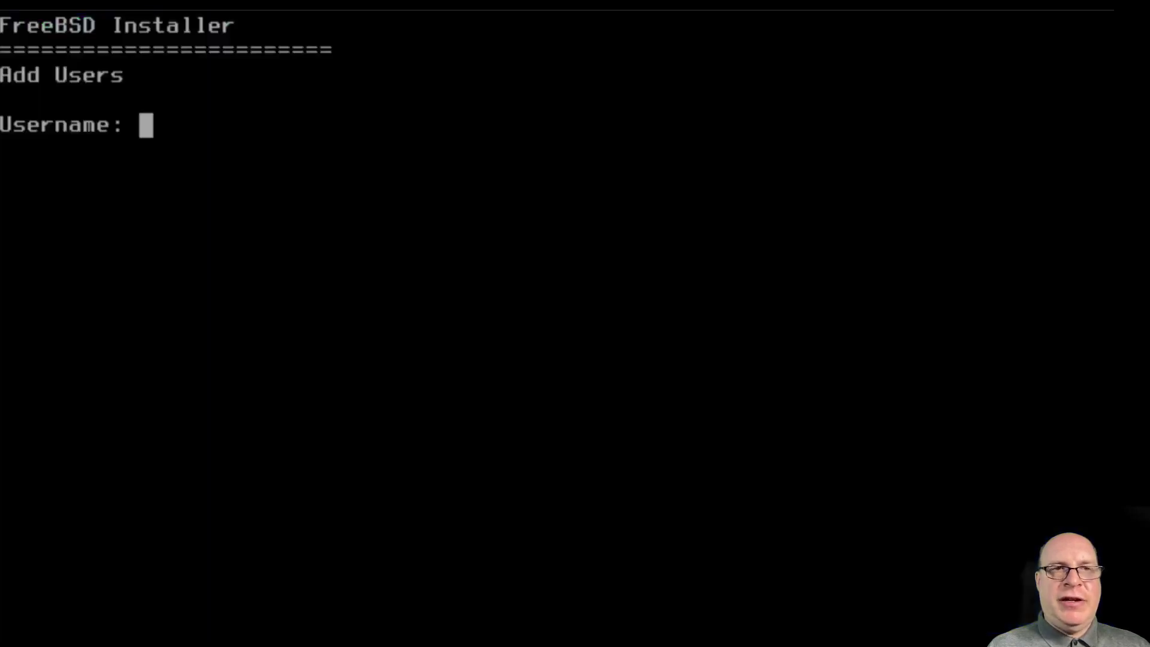
text(stephen)
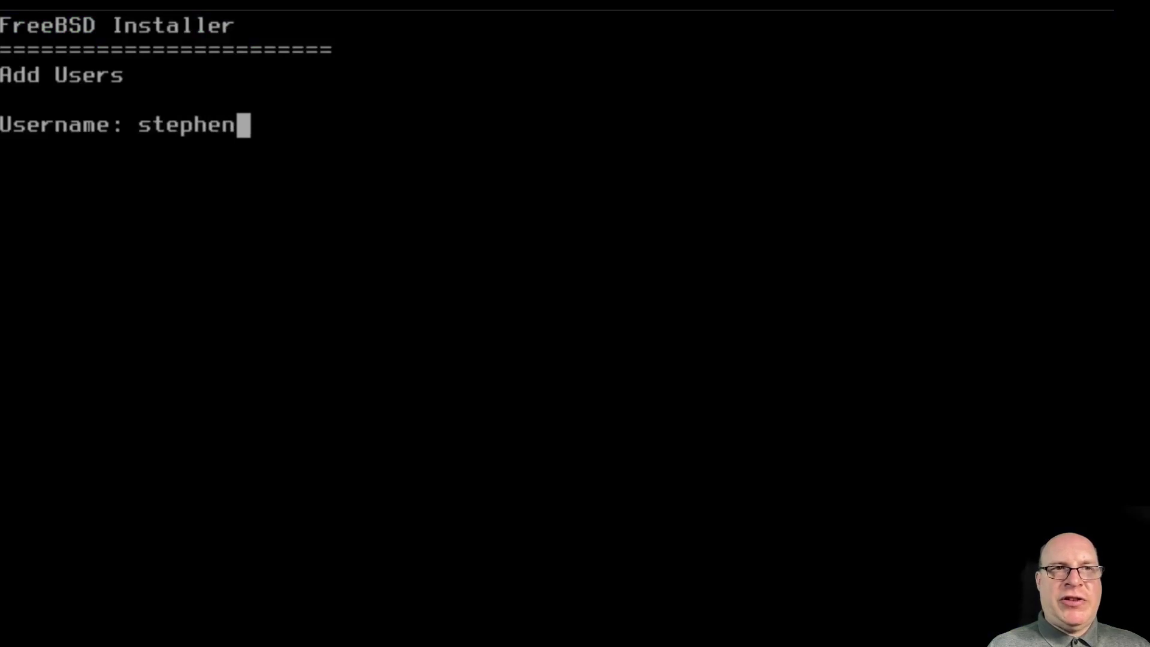
key(Return)
text(stephen)
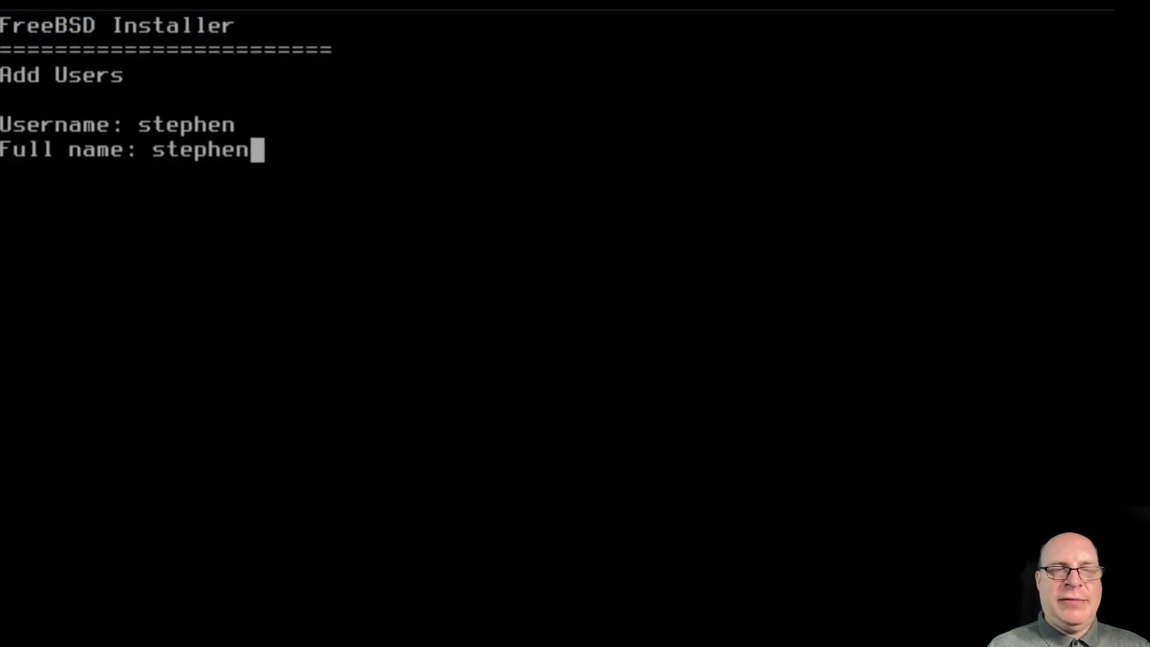
key(Return)
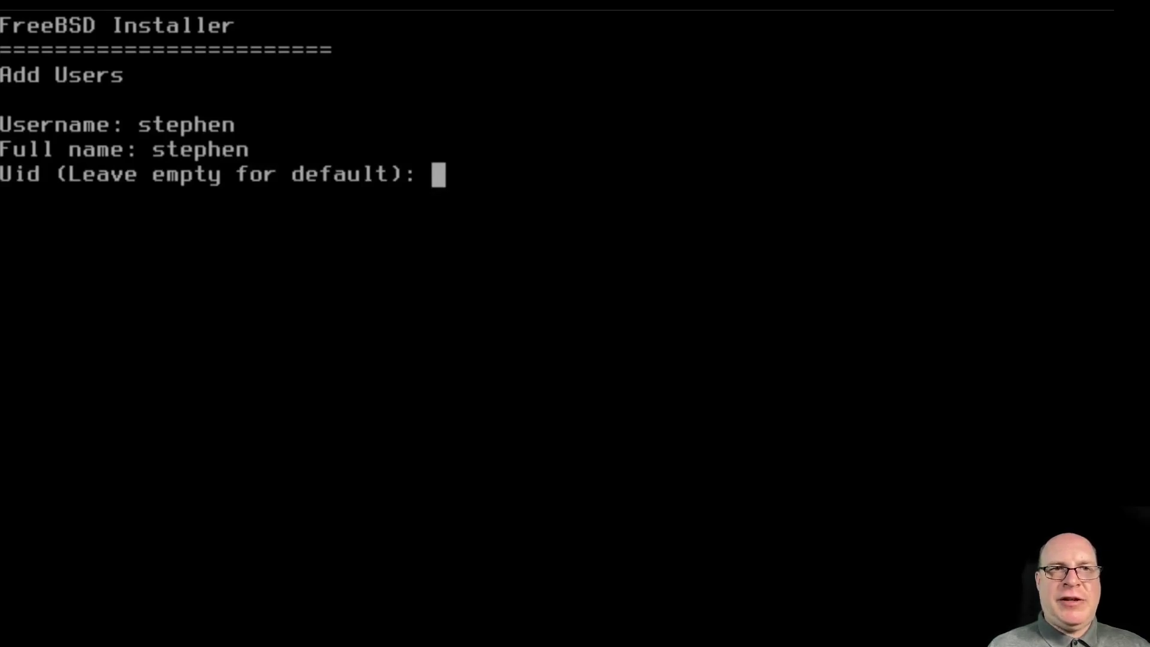
Keep the default uid and login group for the new user and add the account to the wheel group.
key(Return)
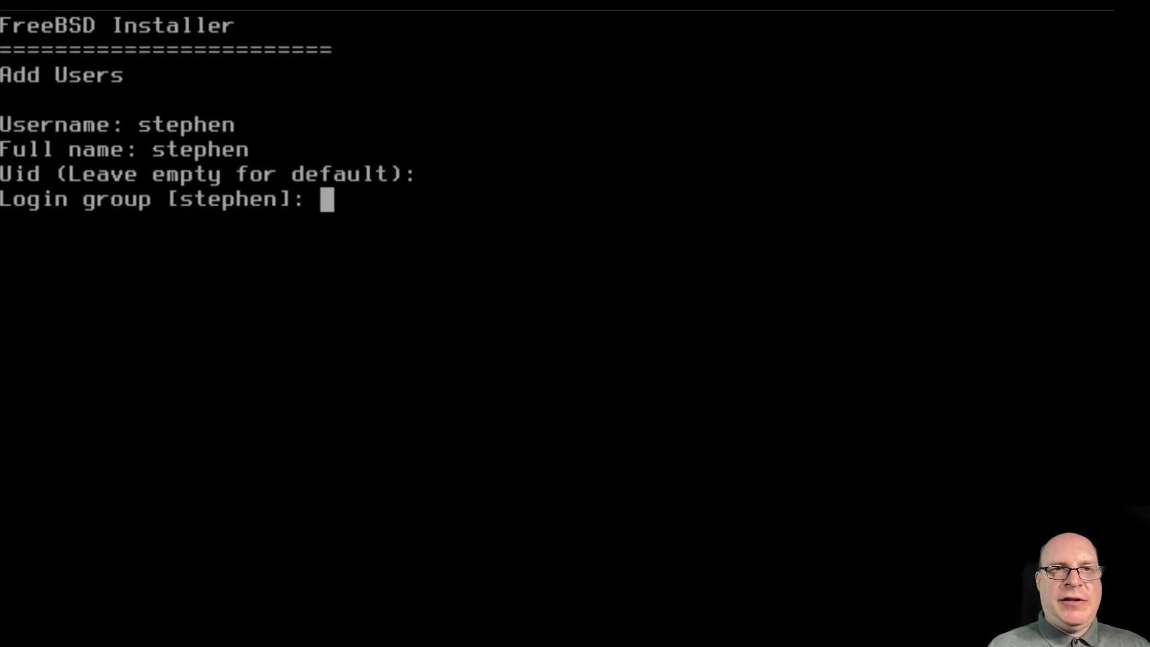
key(Return)
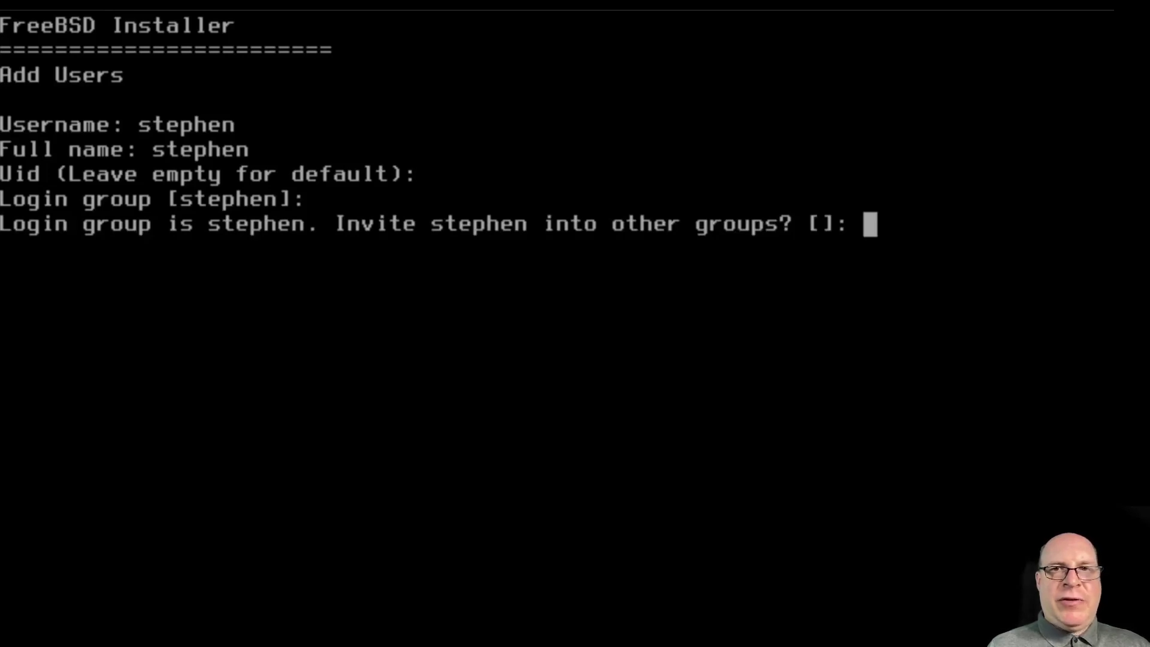
text(wheel)
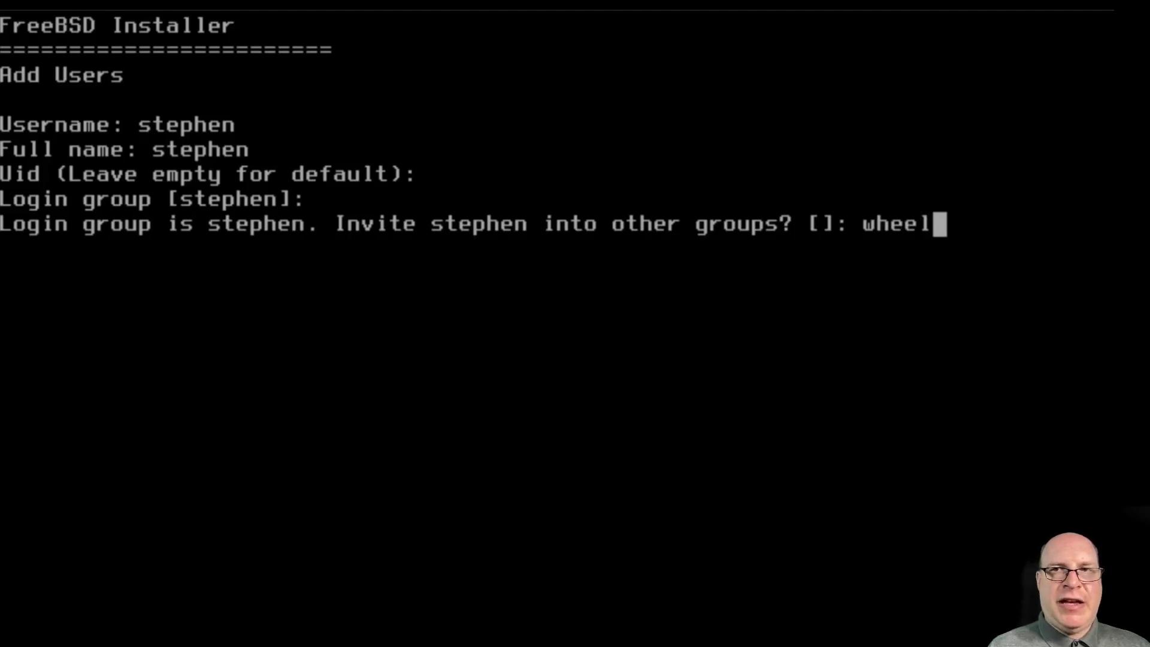
key(Return)
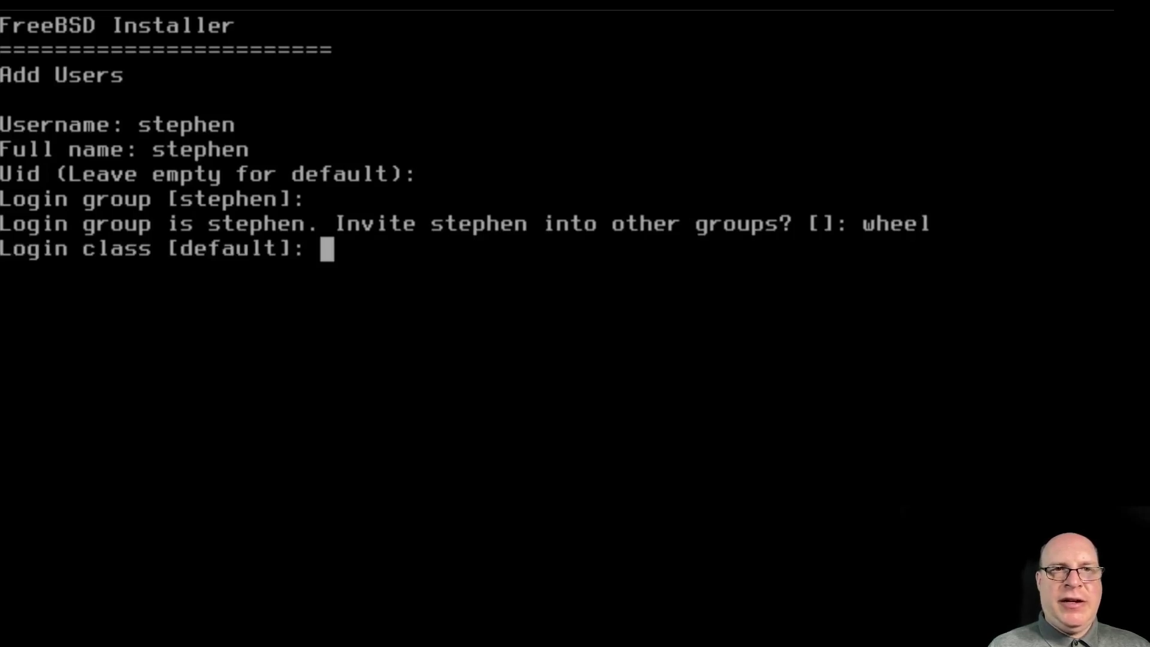
Accept the default login class, sh shell, home directory and its permissions, and password-based authentication for the new user.
key(Return)
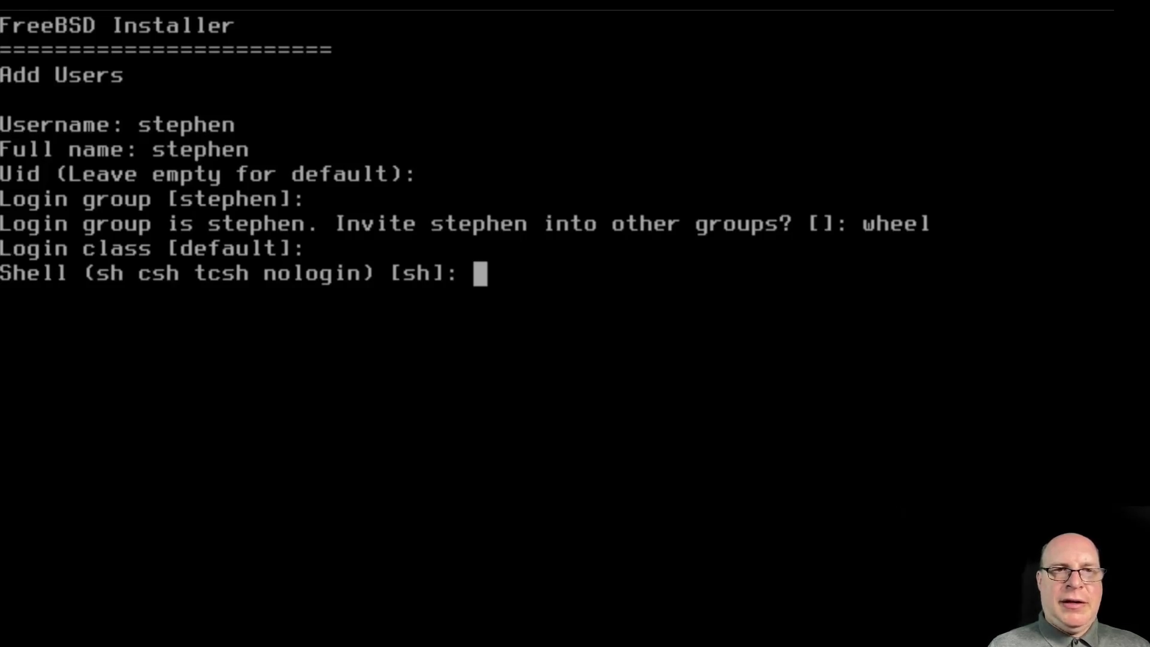
key(Return)
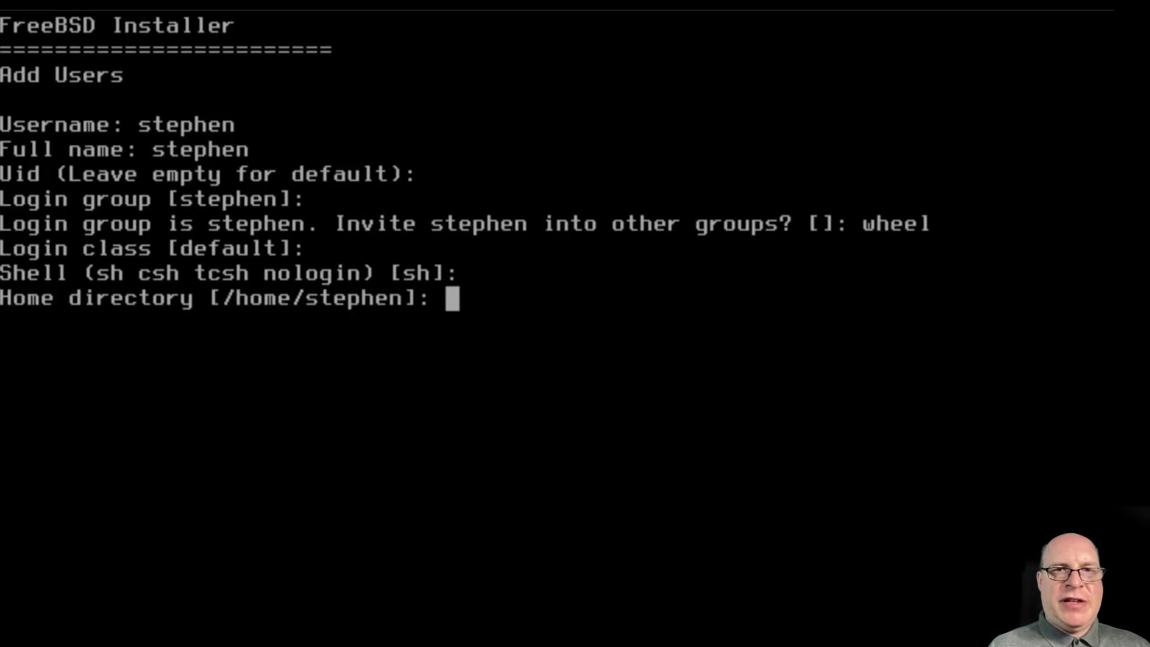
key(Return)
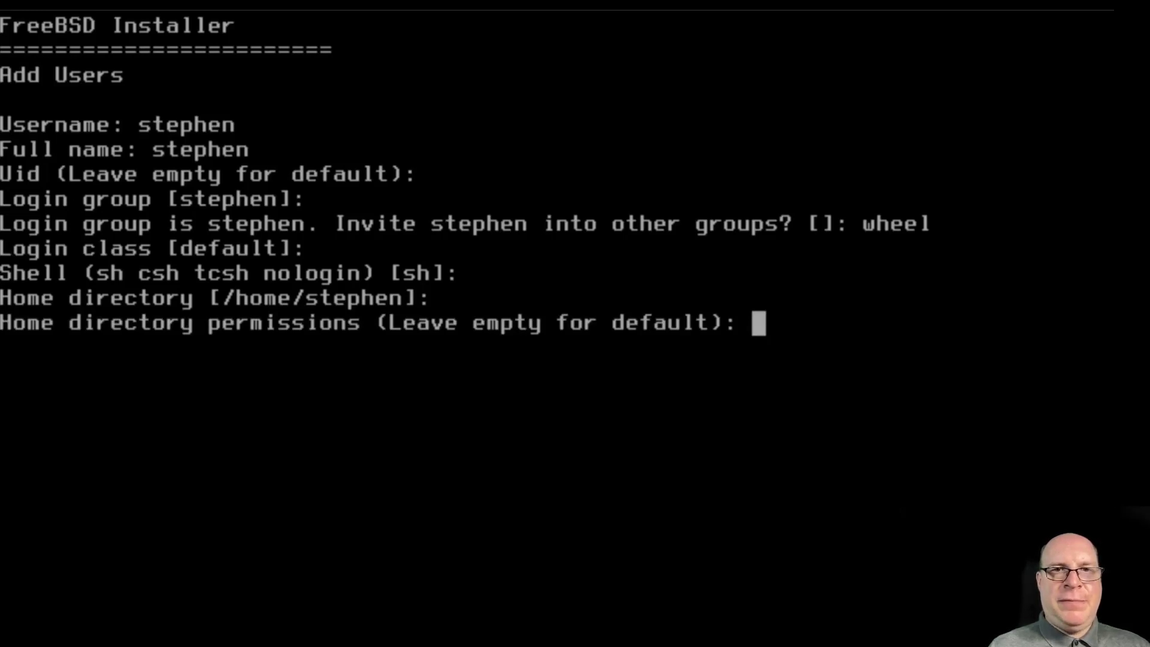
key(Return)
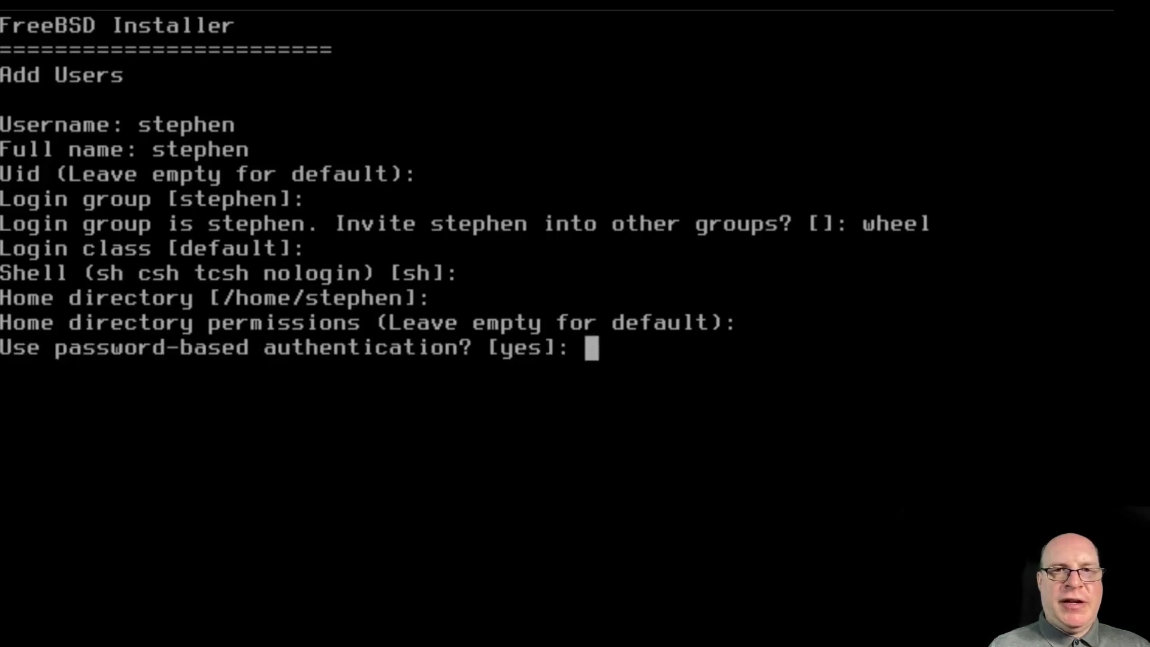
key(Return)
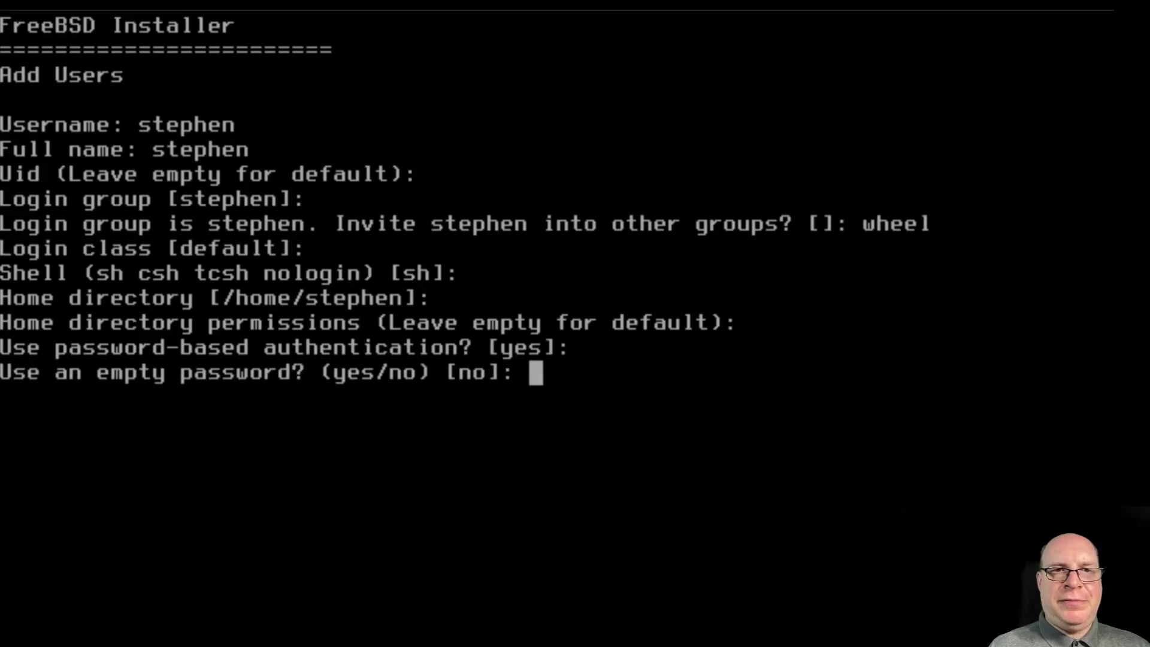
Decline an empty or random password for the new user, then enter and repeat the account password.
key(Return)
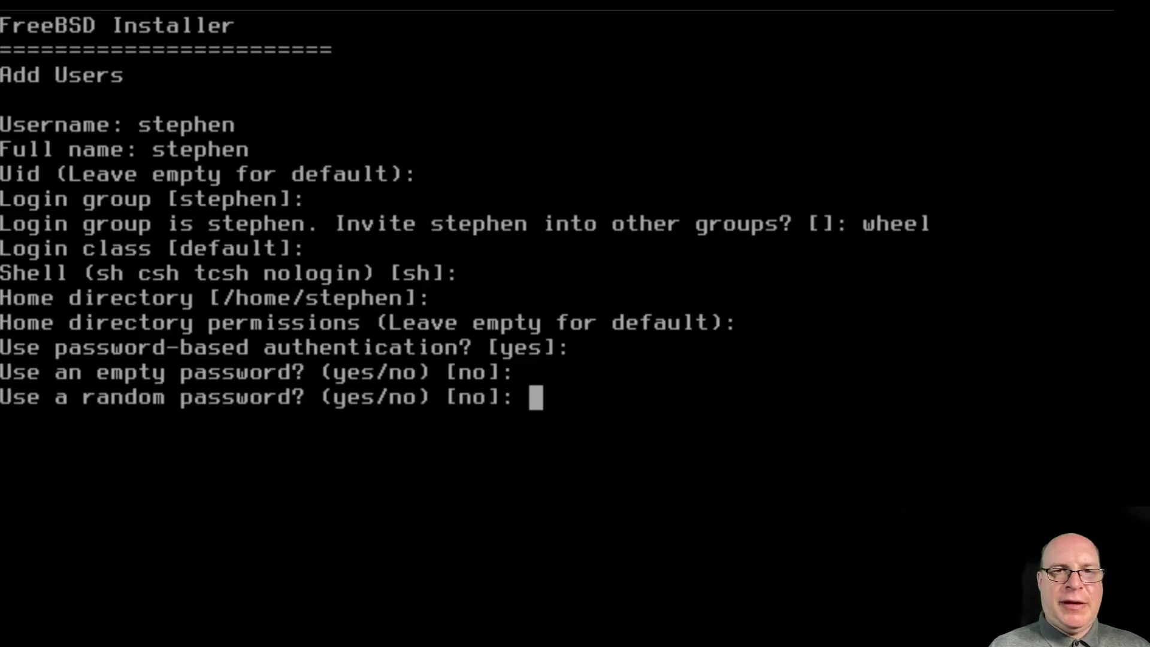
key(Return)
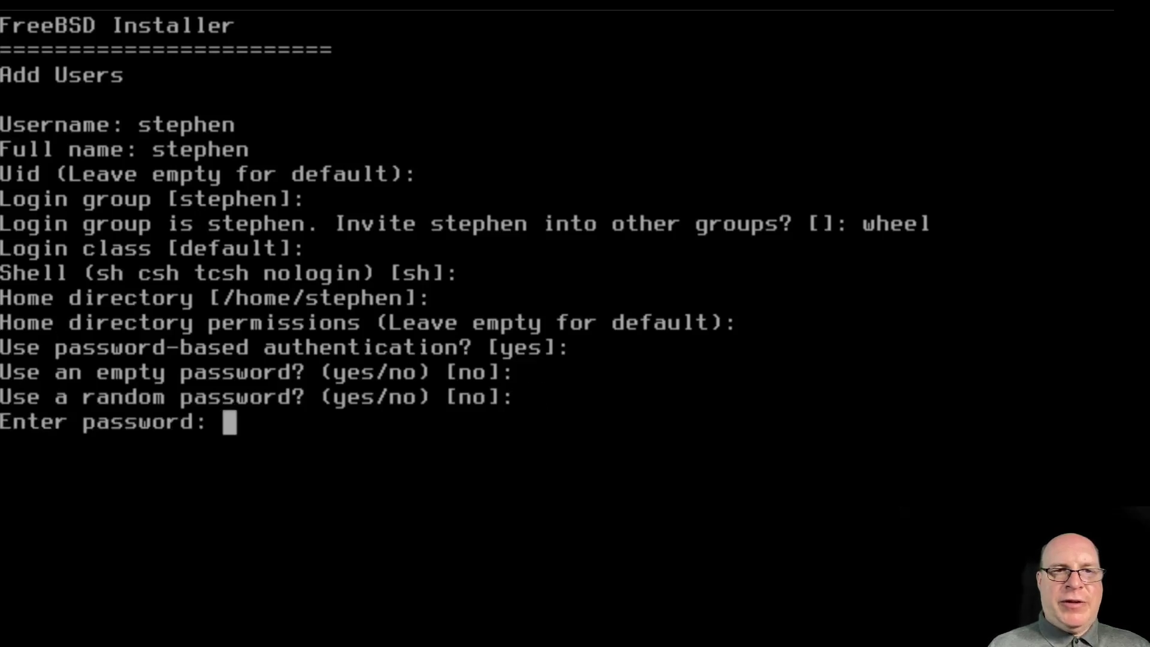
key(Return)
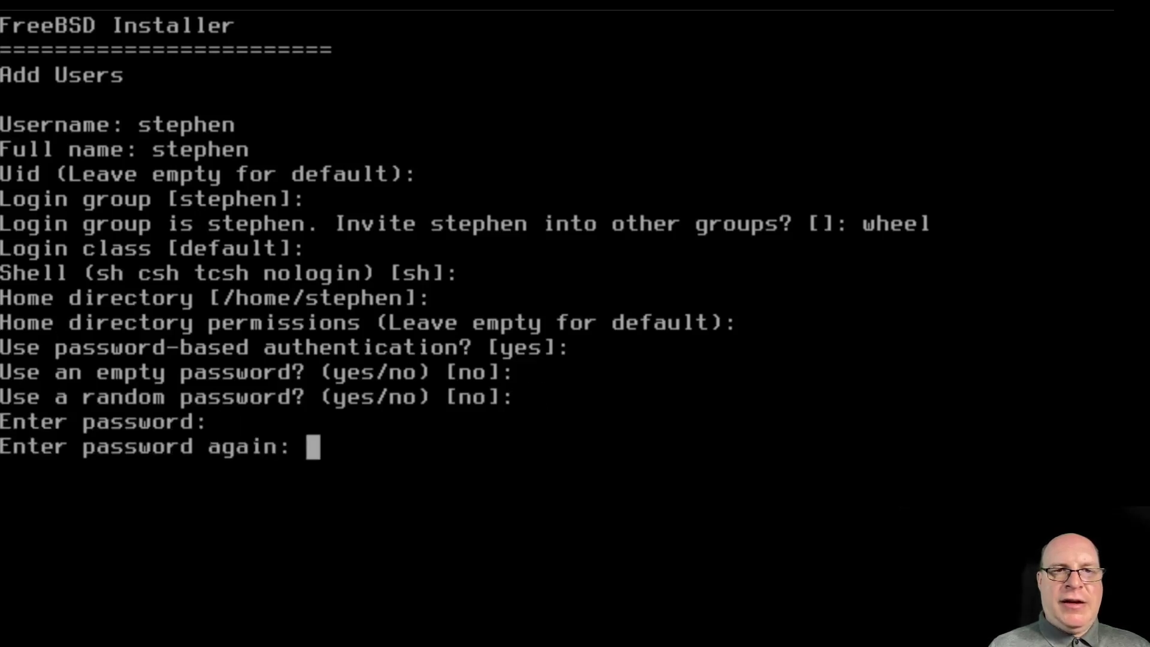
key(Return)
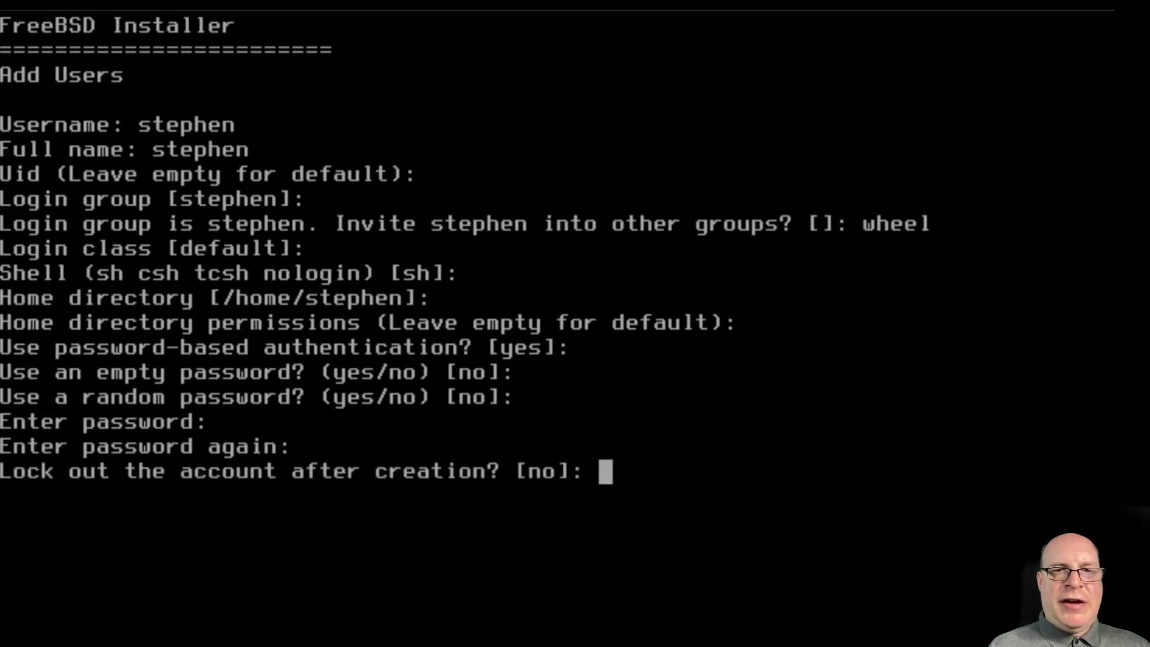
Leave the new account unlocked, accept the account summary with yes, and answer no to adding another user.
key(Return)
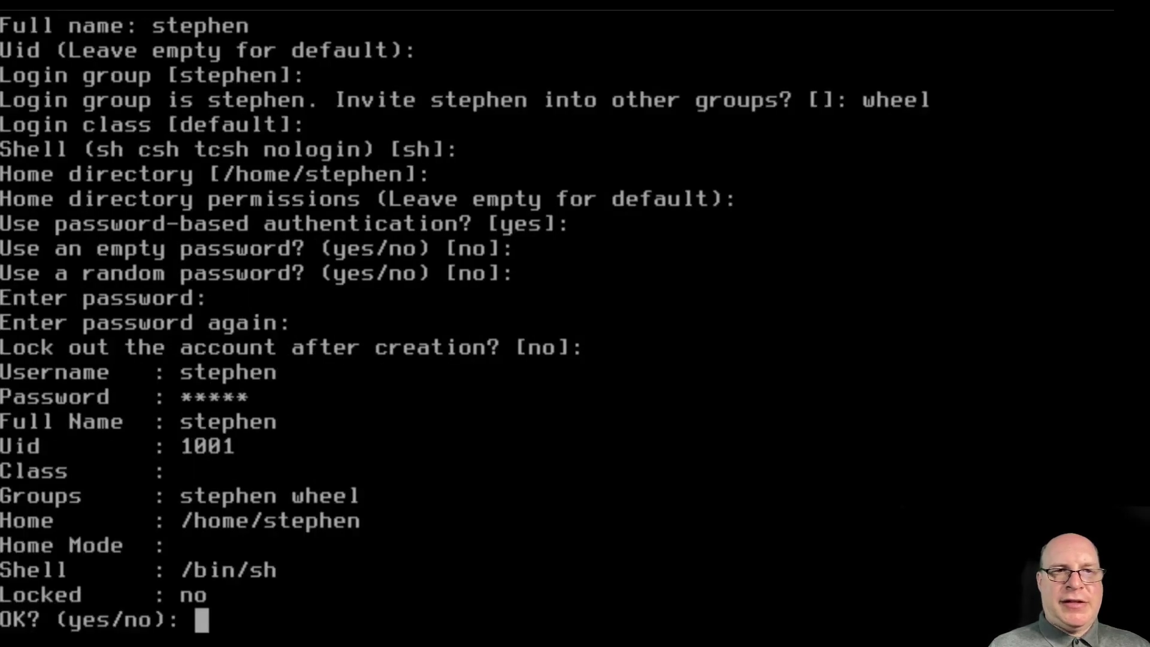
text(yes)
key(Return)
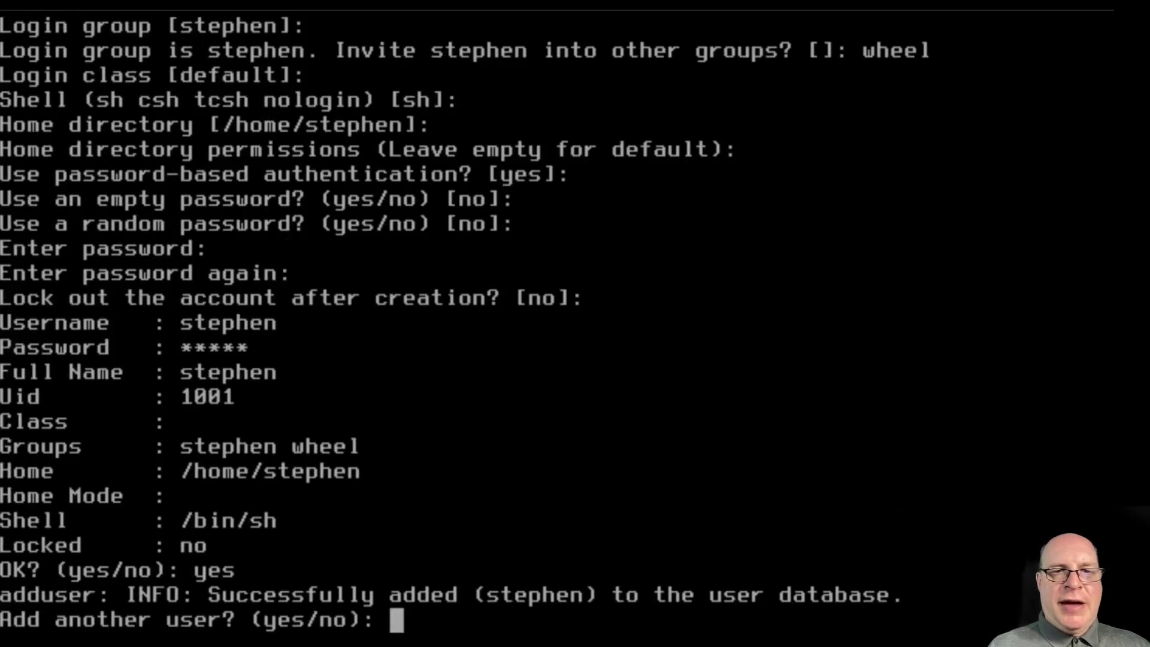
text(no)
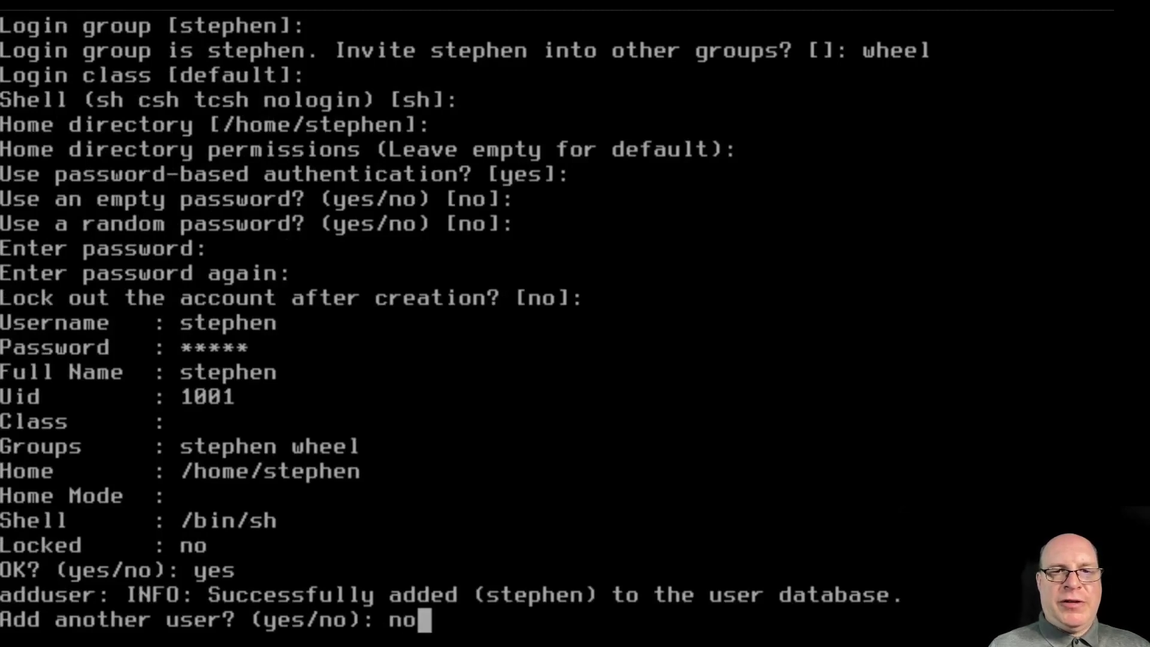
key(Return)
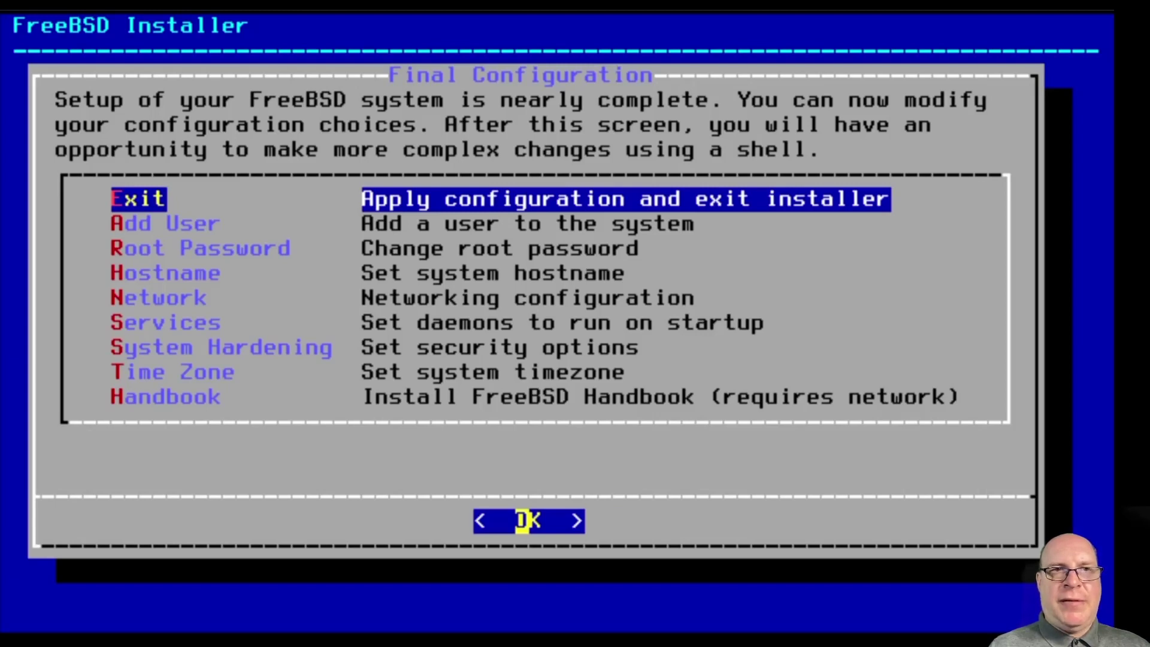
Apply the final configuration, decline opening a shell for manual changes, and reboot into the installed system.
key(Return)
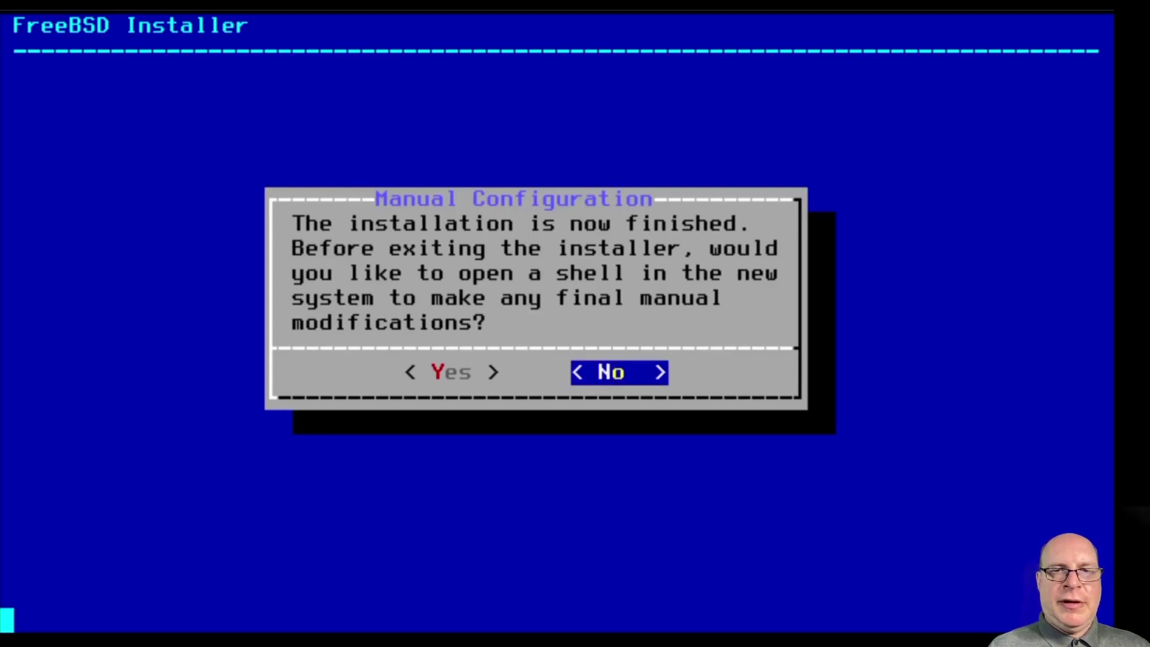
key(Return)
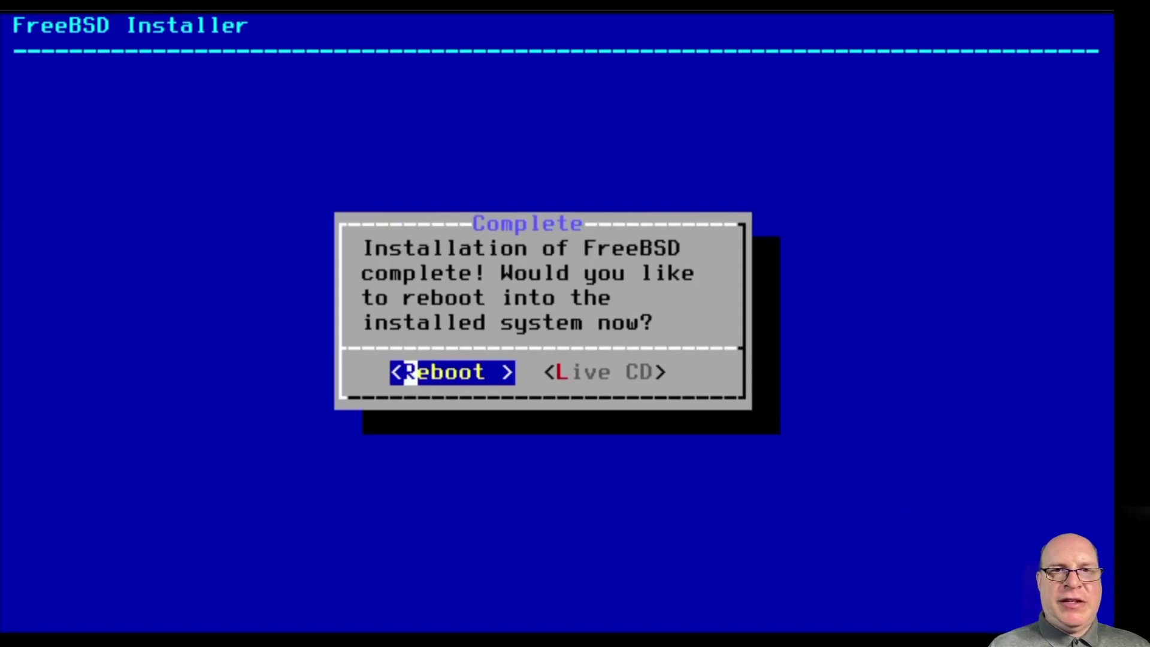
key(Return)
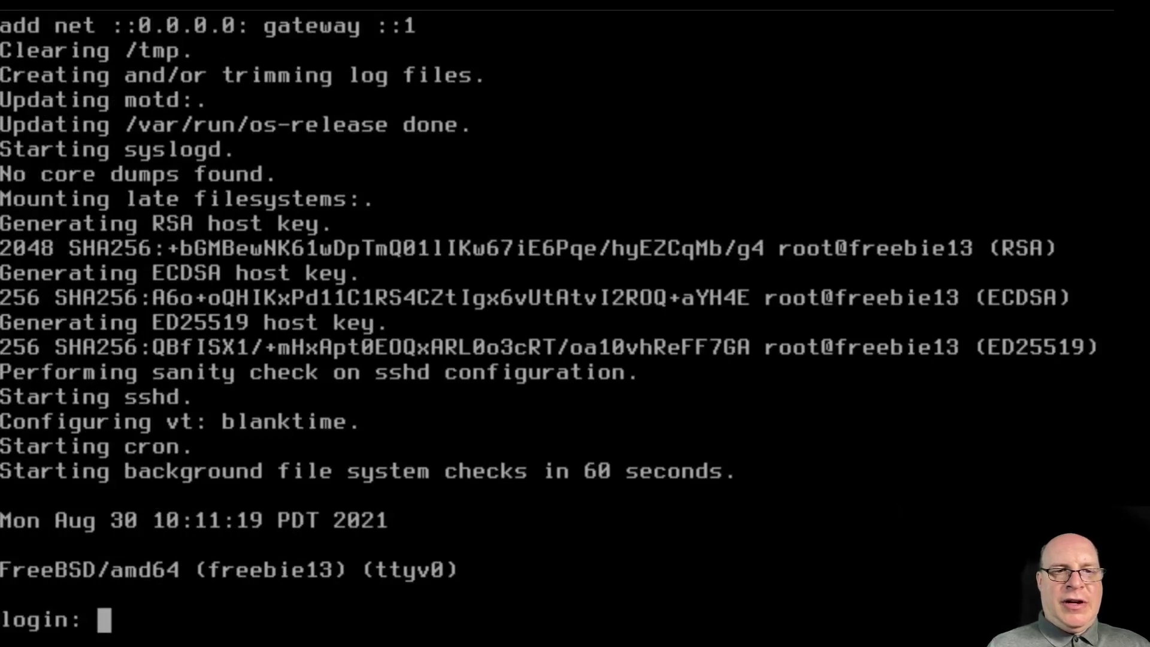
Log in at the console with the new user's username and account password.
text(stephen)
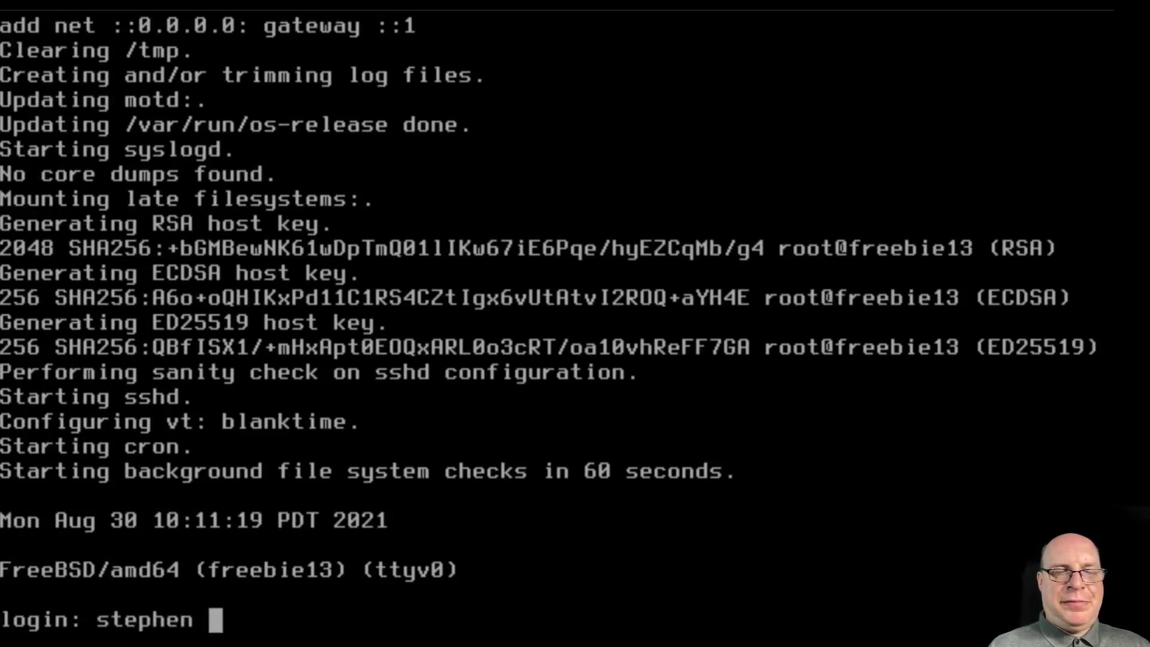
key(BackSpace)
key(Return)
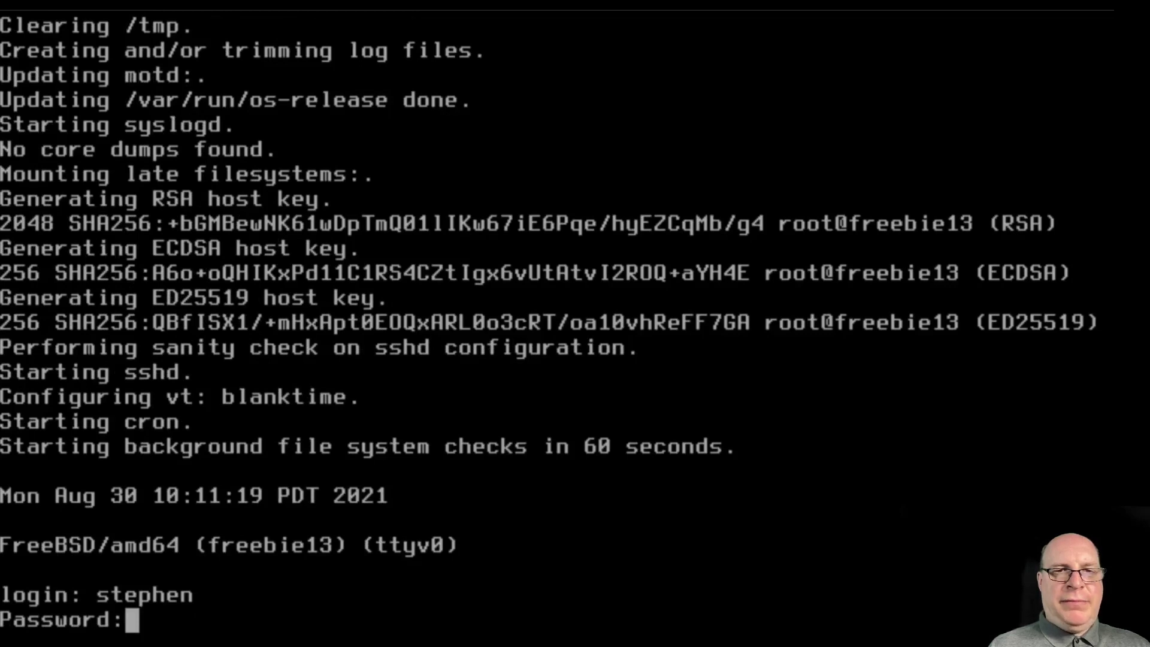
key(Return)
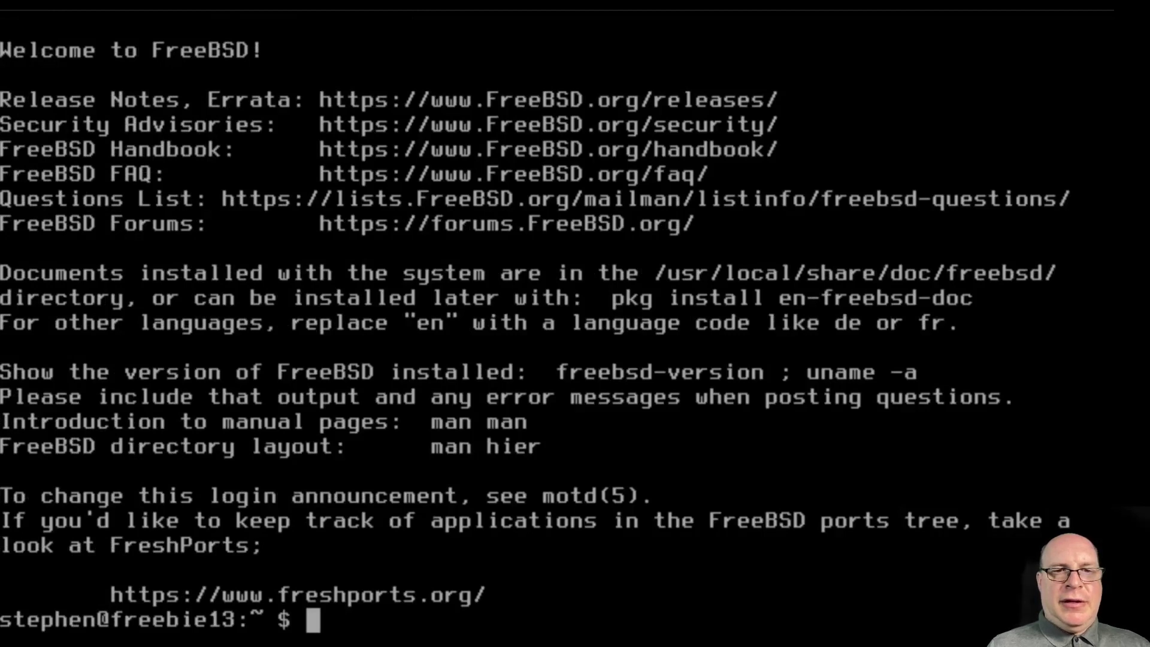
Clear the terminal and switch to a root login shell with su -, entering the root password.
key(ctrl+l)
text(su )
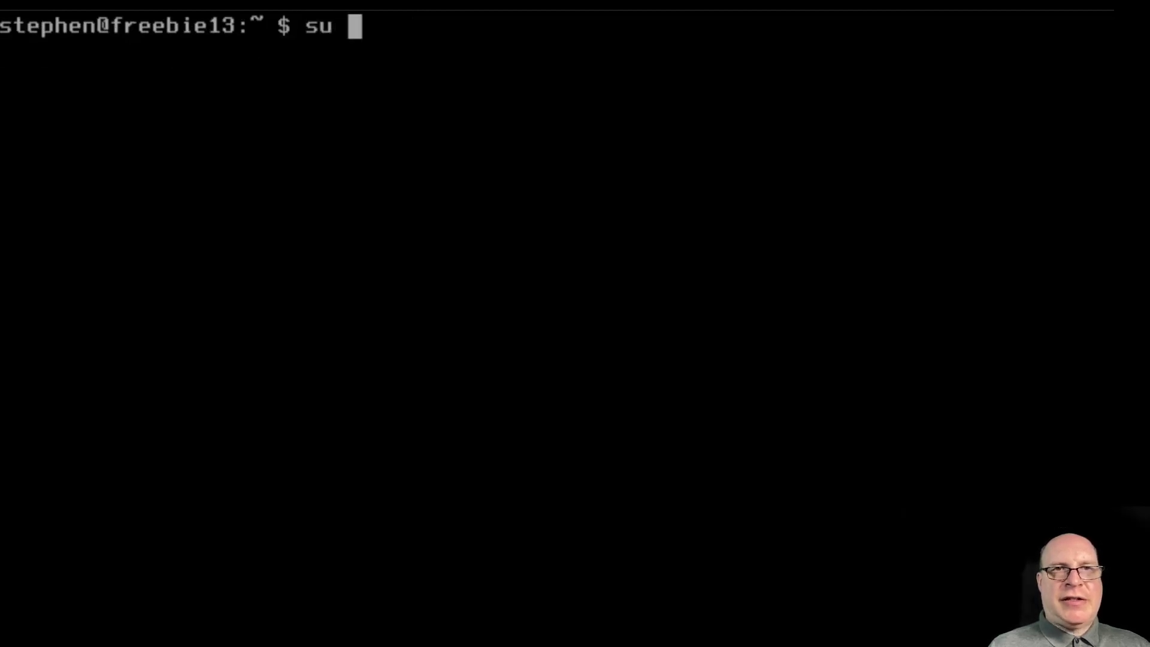
text(-)
key(Return)
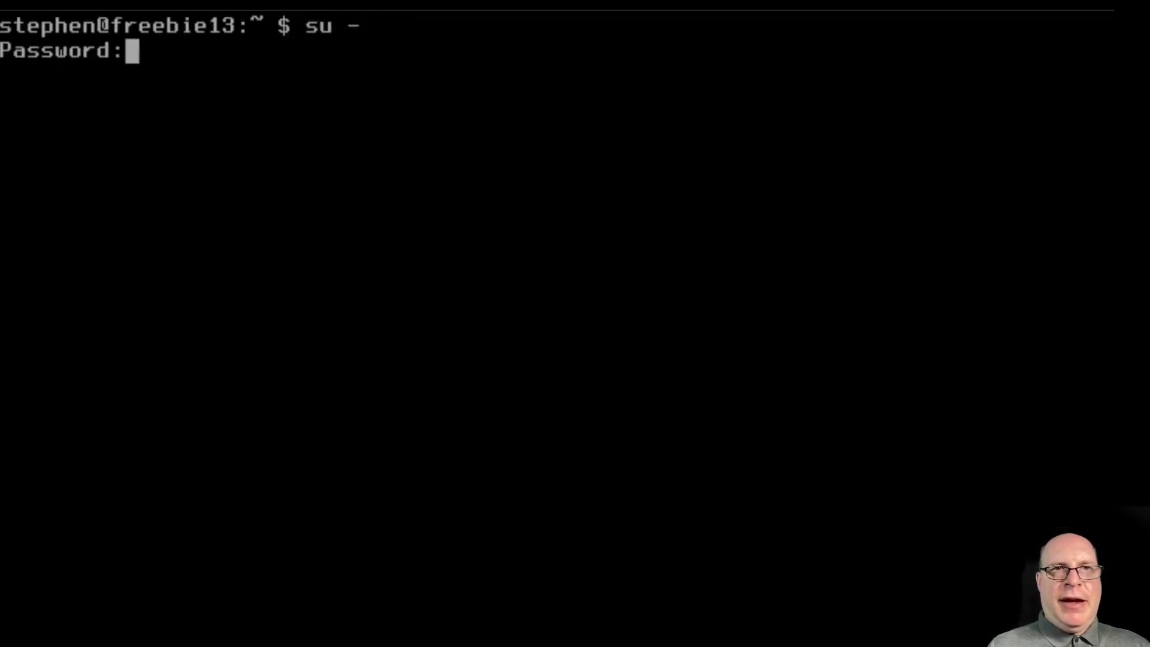
key(Return)
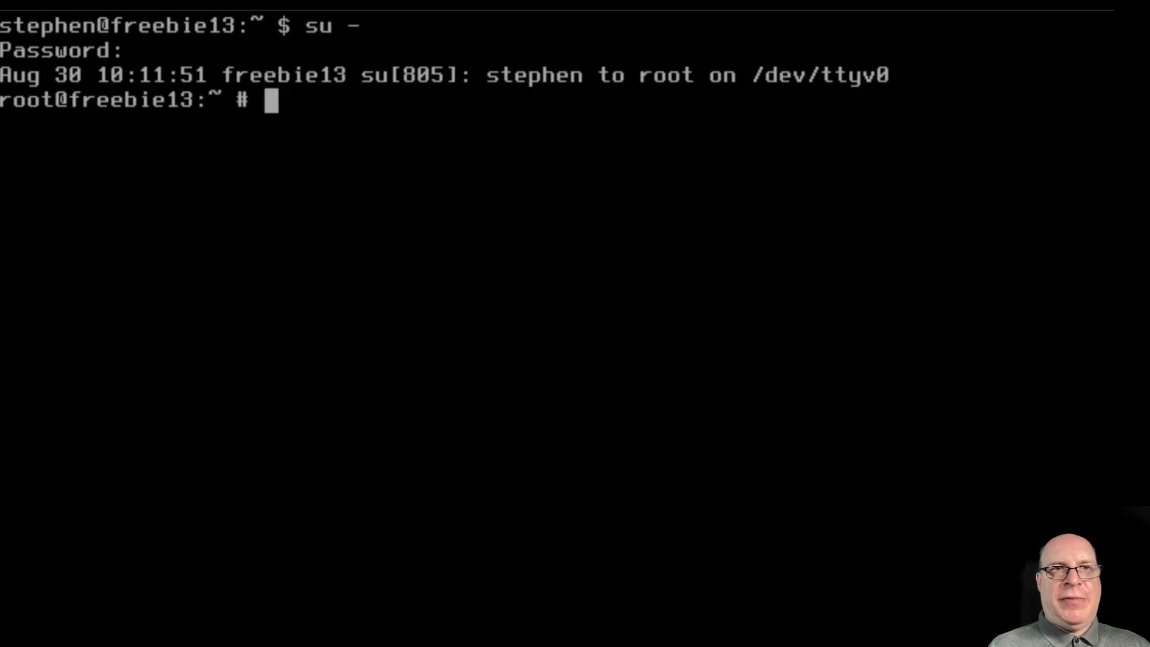
Download the available system updates with freebsd-update fetch.
text(freebsd)
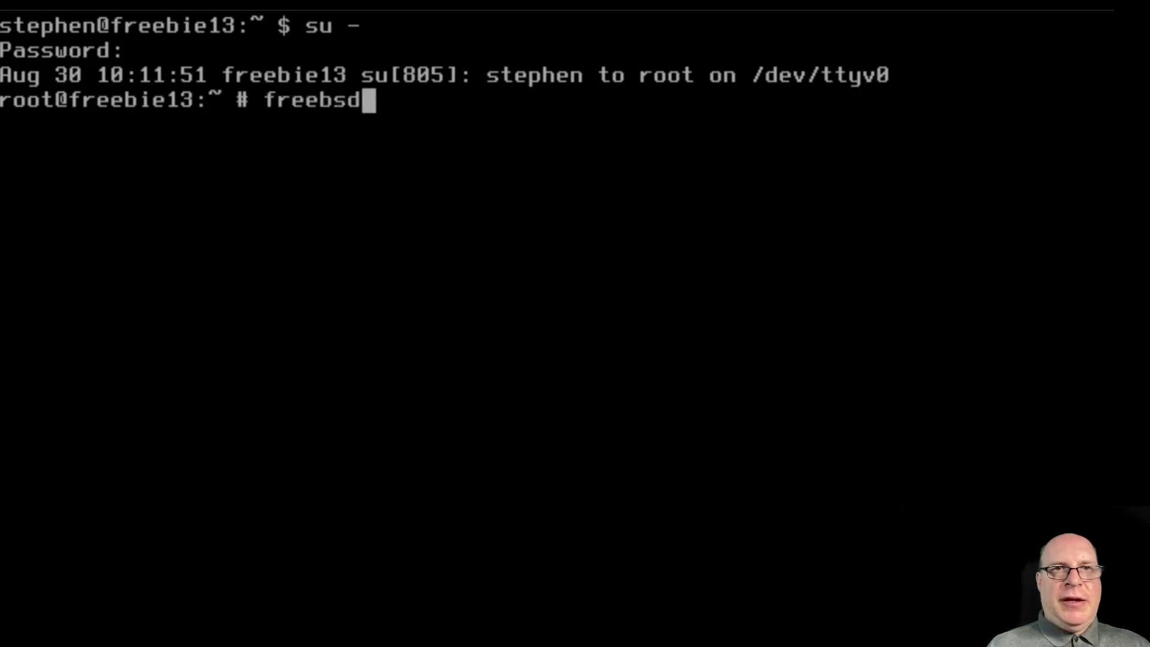
text(-update fe)
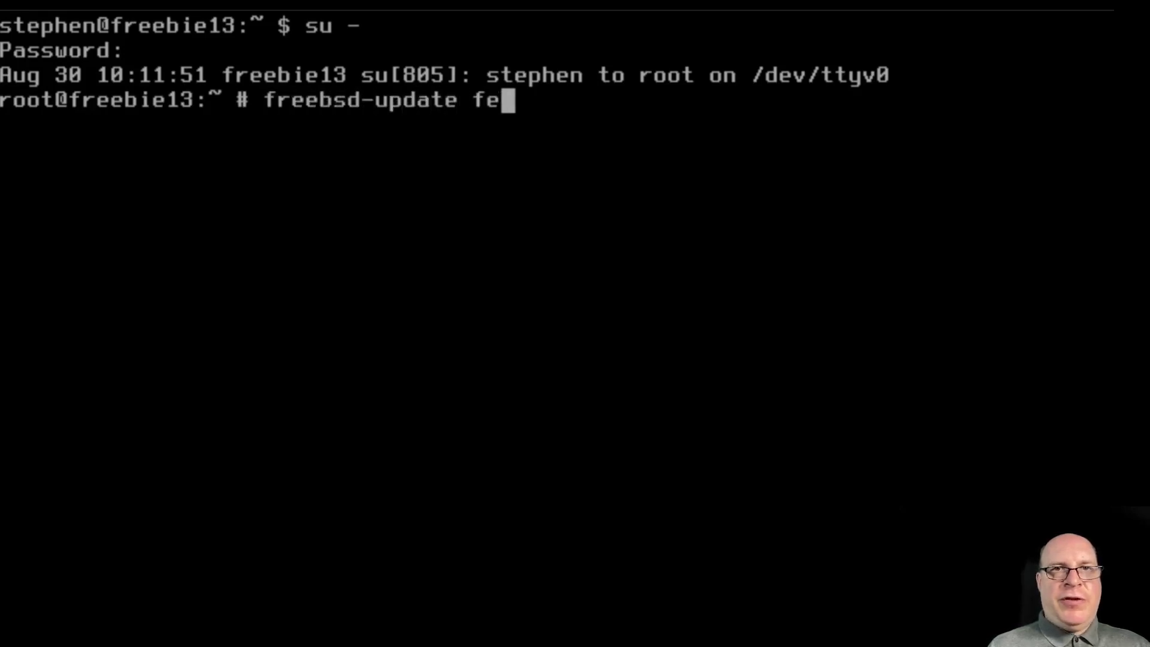
text(tch)
key(Return)
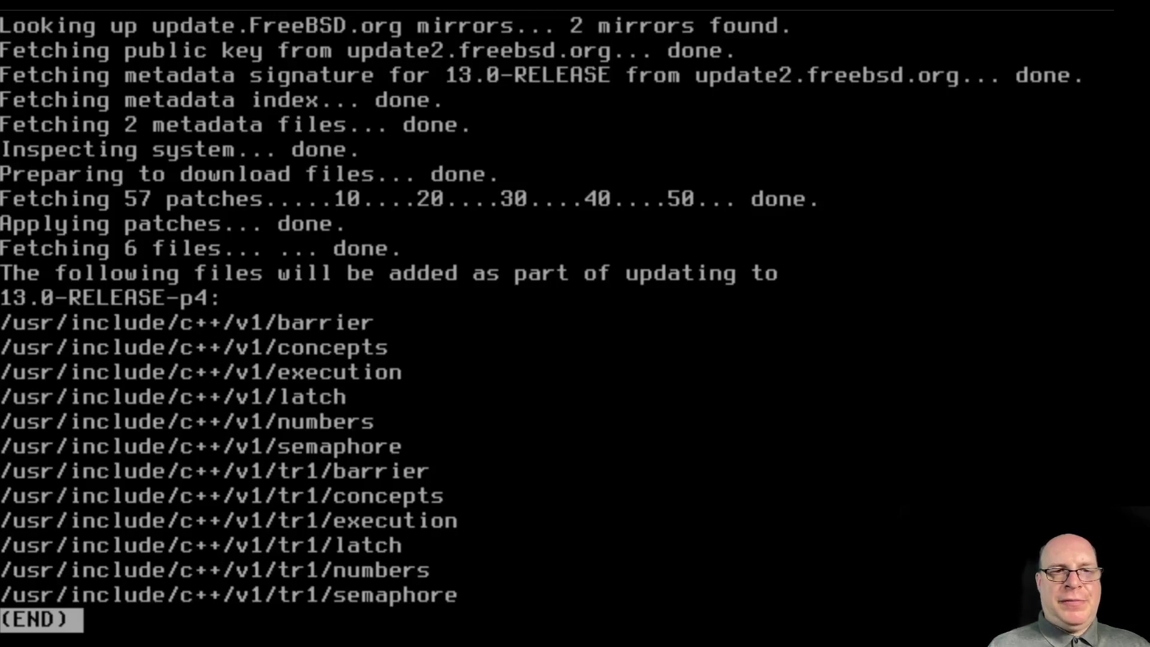
Review the lists of files the fetched update adds and changes, and return to the root prompt.
key(q)
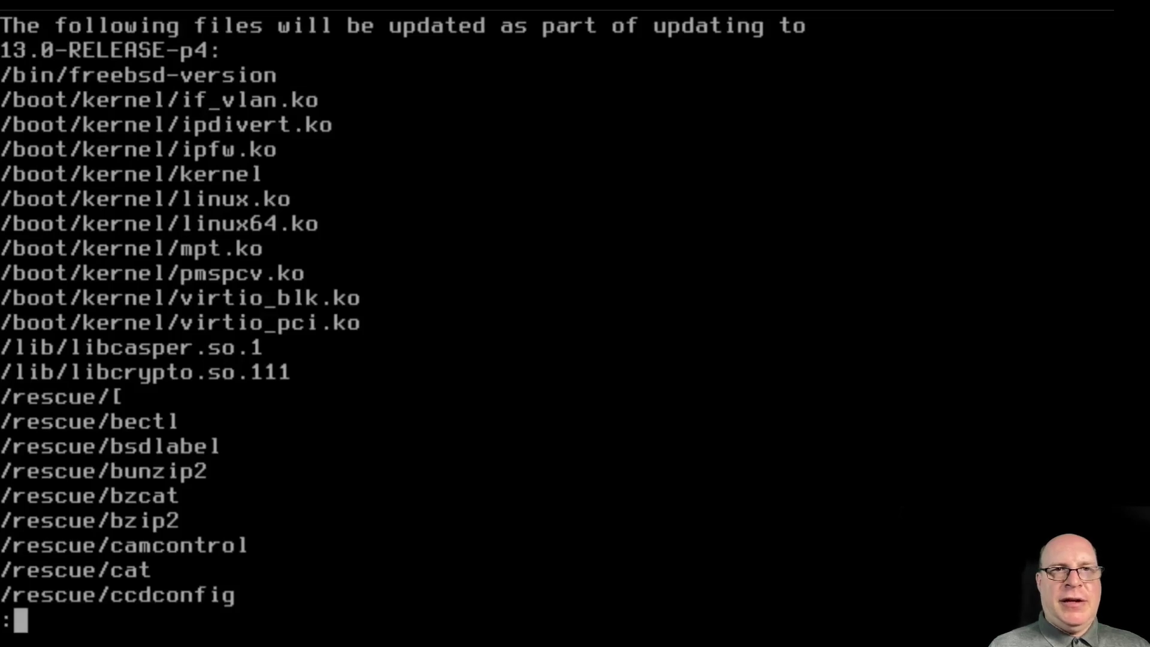
key(space)
key(space)
key(space)
key(space)
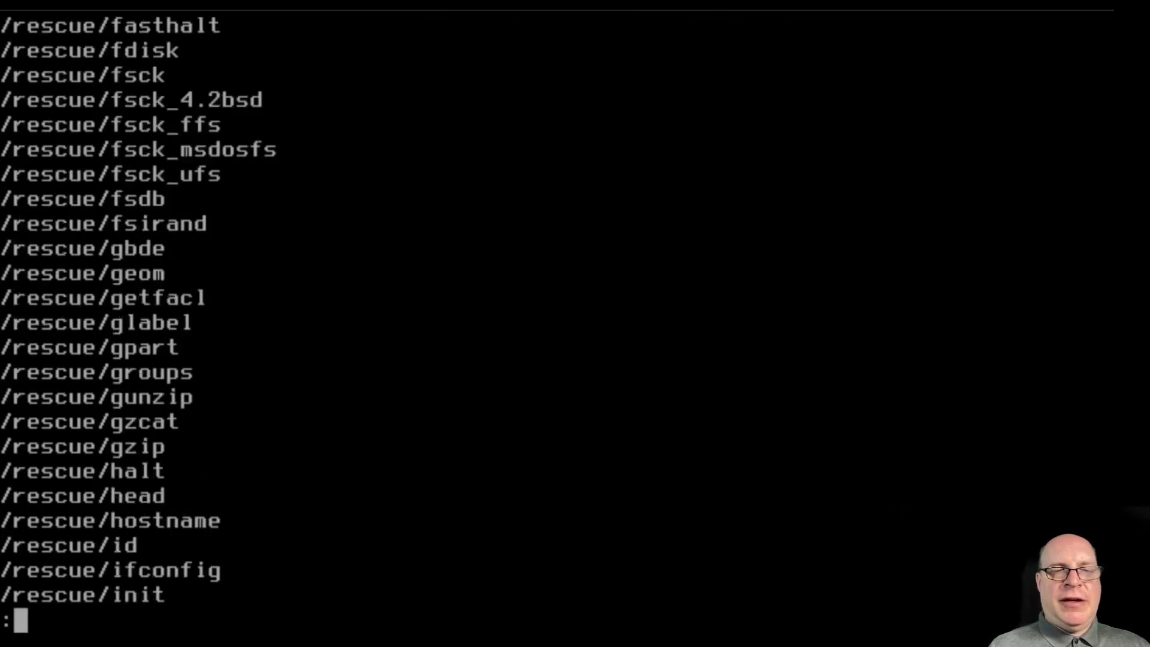
key(space)
key(space)
key(space)
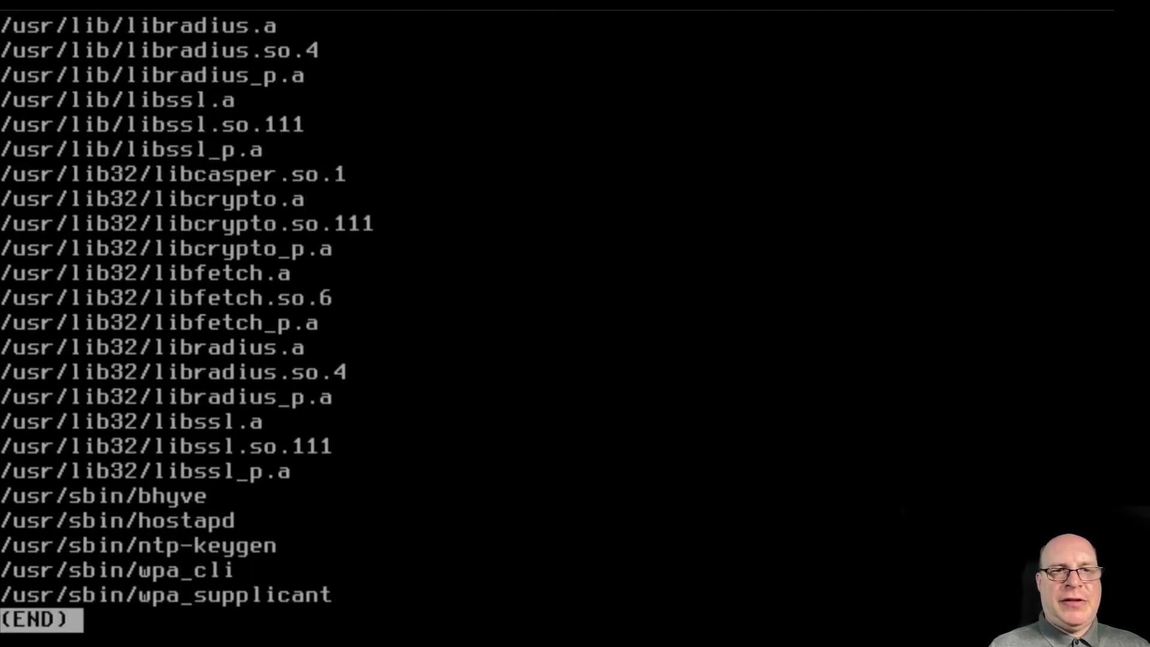
key(q)
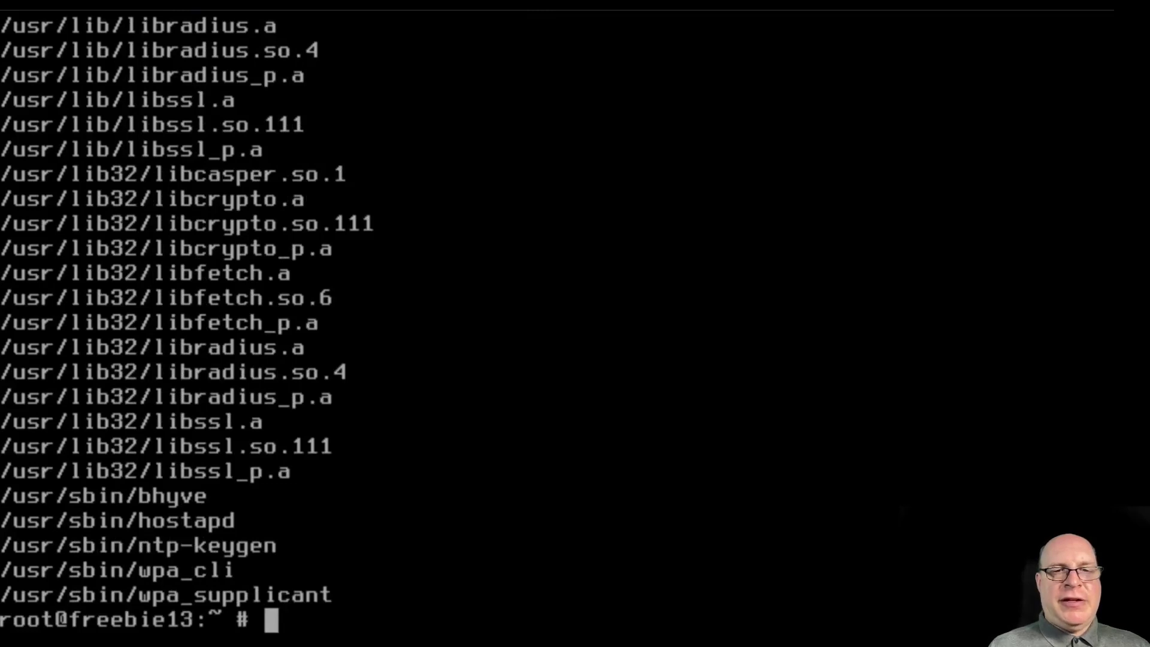
Clear the terminal, install the downloaded updates with freebsd-update install, and reboot the system.
key(ctrl+l)
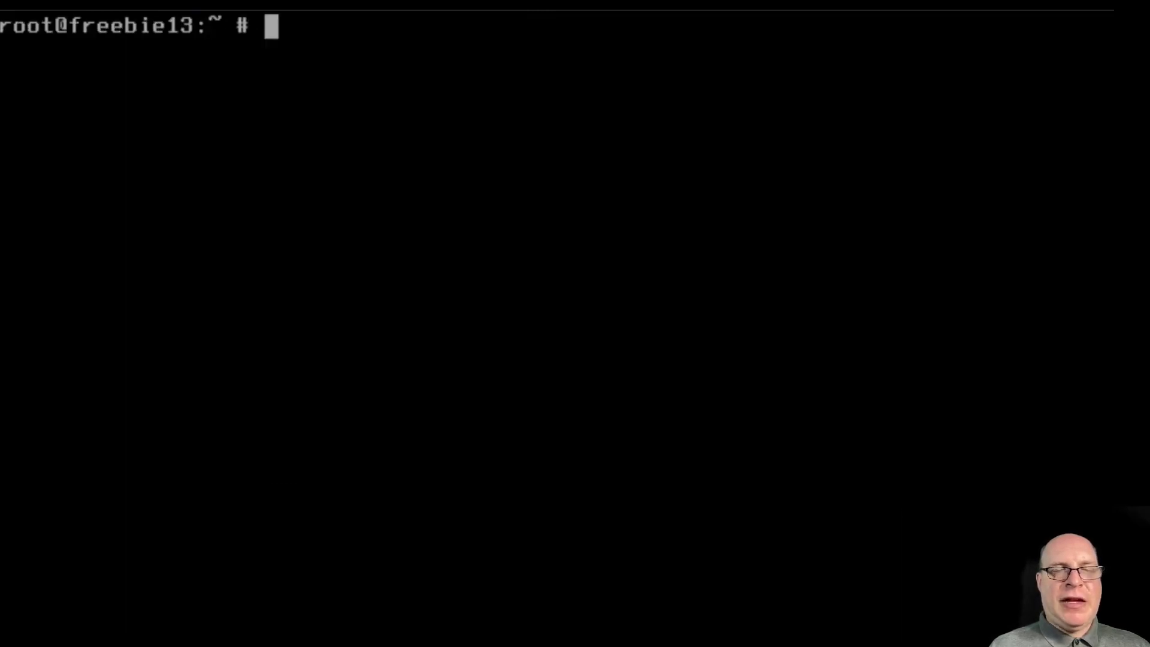
text(fr)
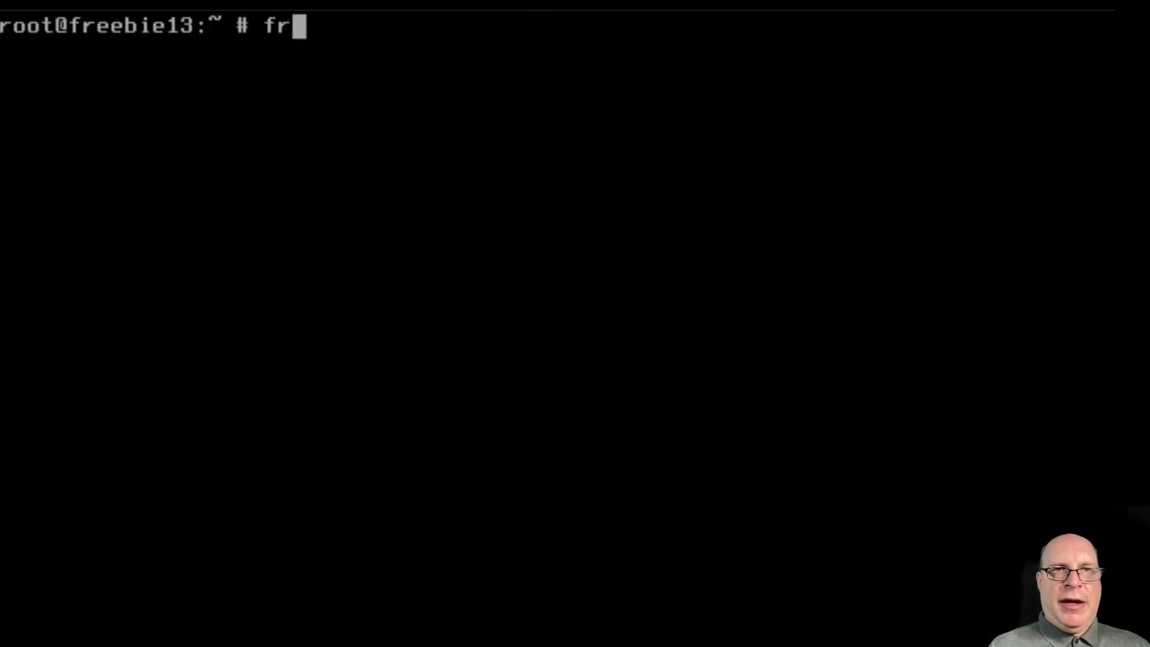
text(eebsd-upd)
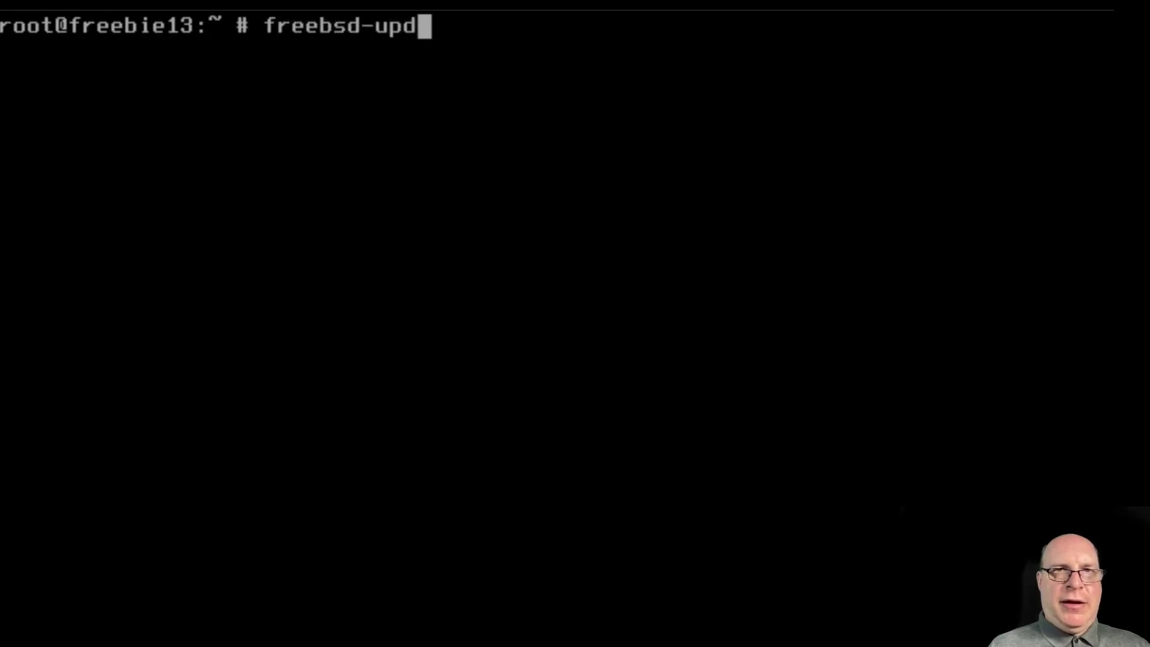
text(ate install)
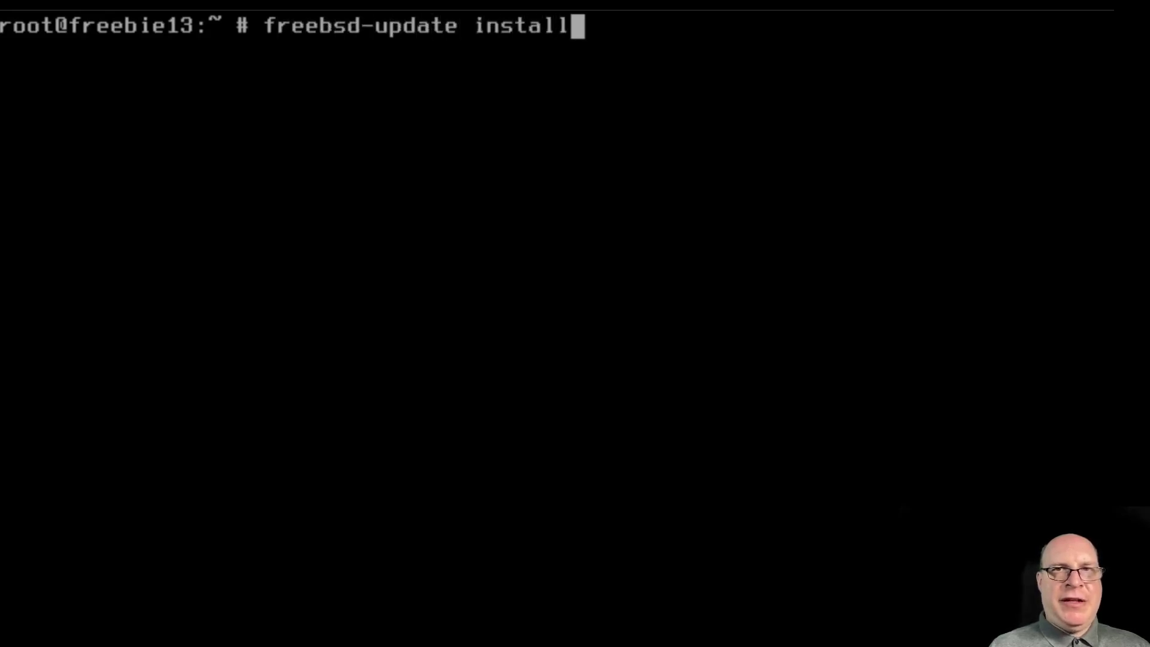
key(Return)
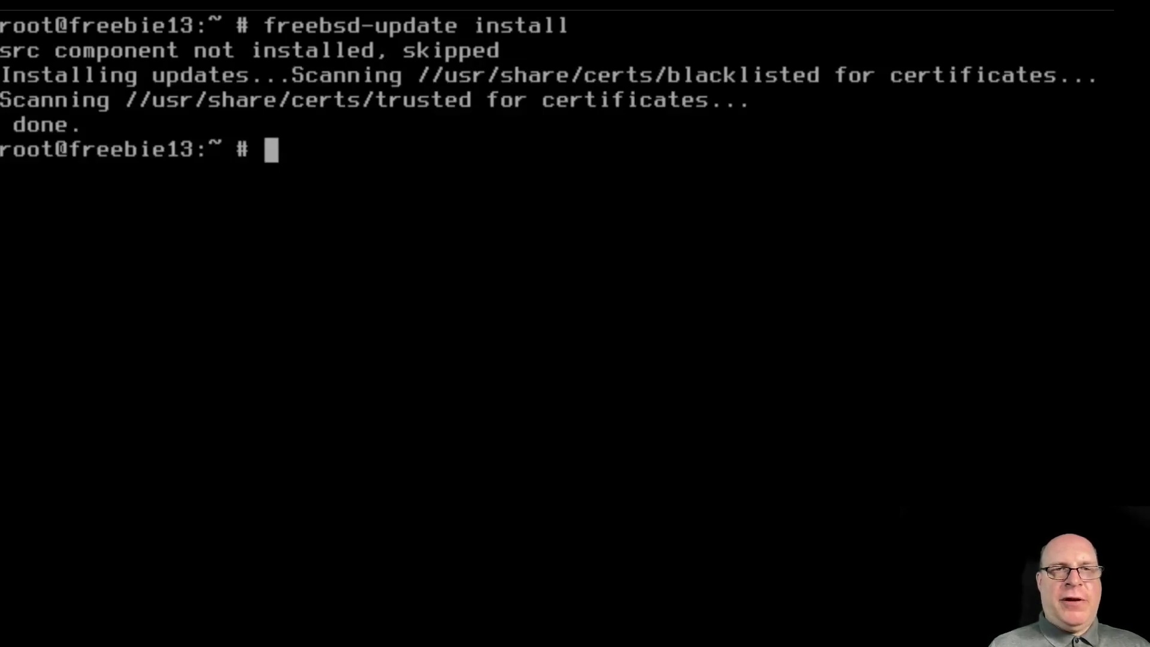
text(reboot)
key(Return)
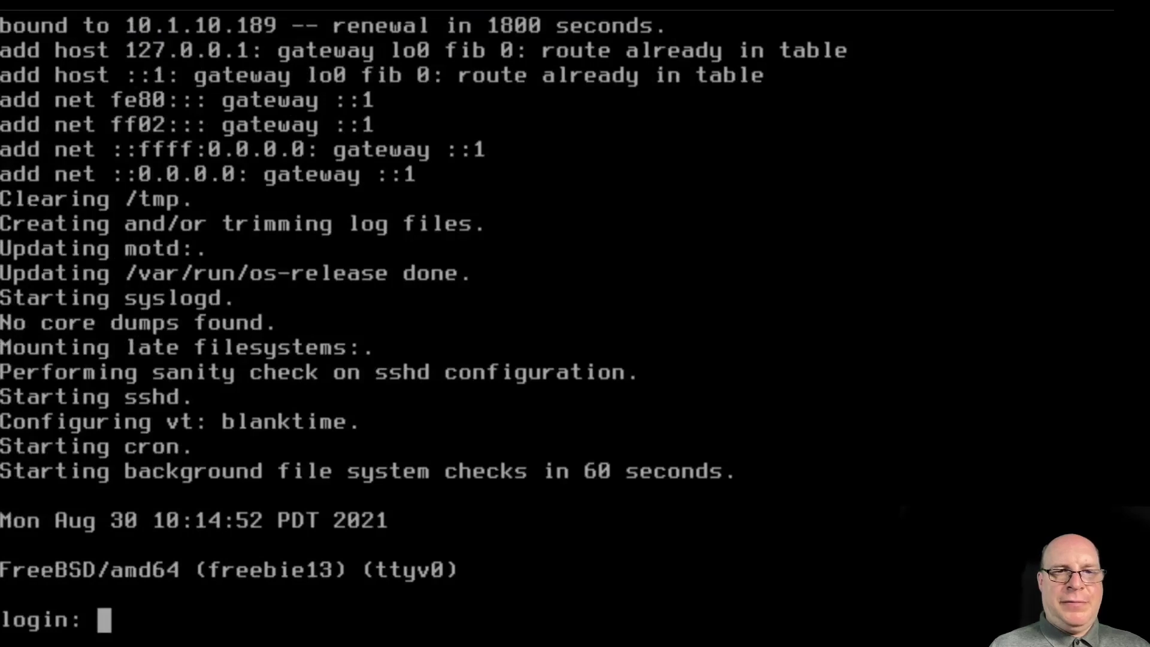
Log back in to the restarted system with the regular user's username and account password.
text(stephen)
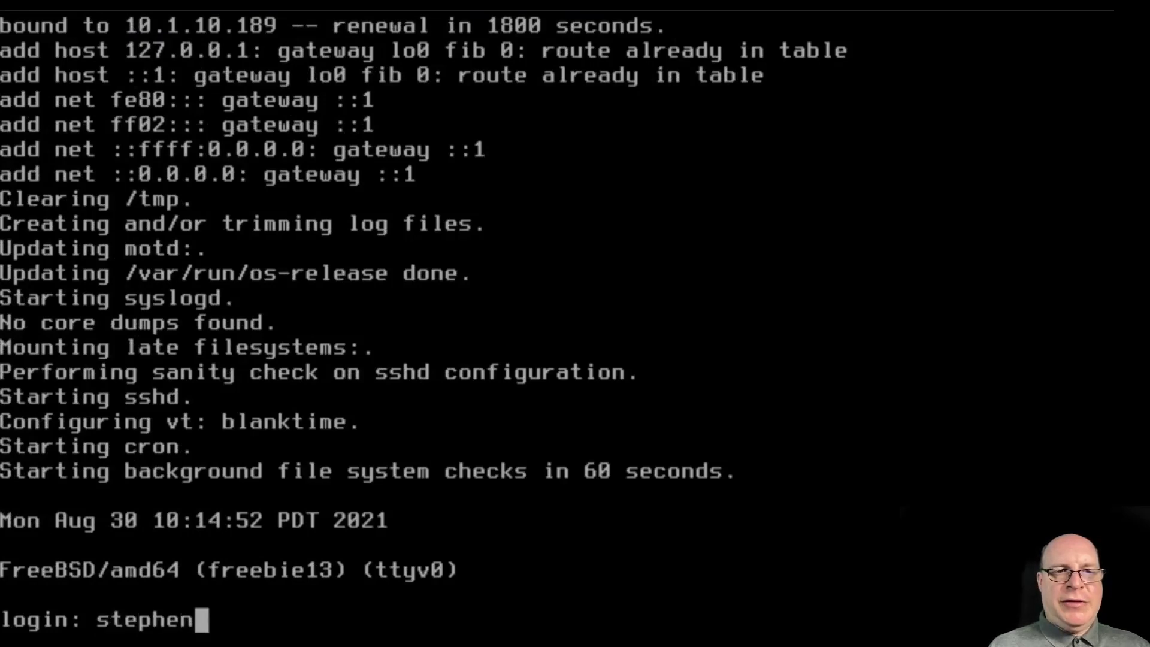
key(Return)
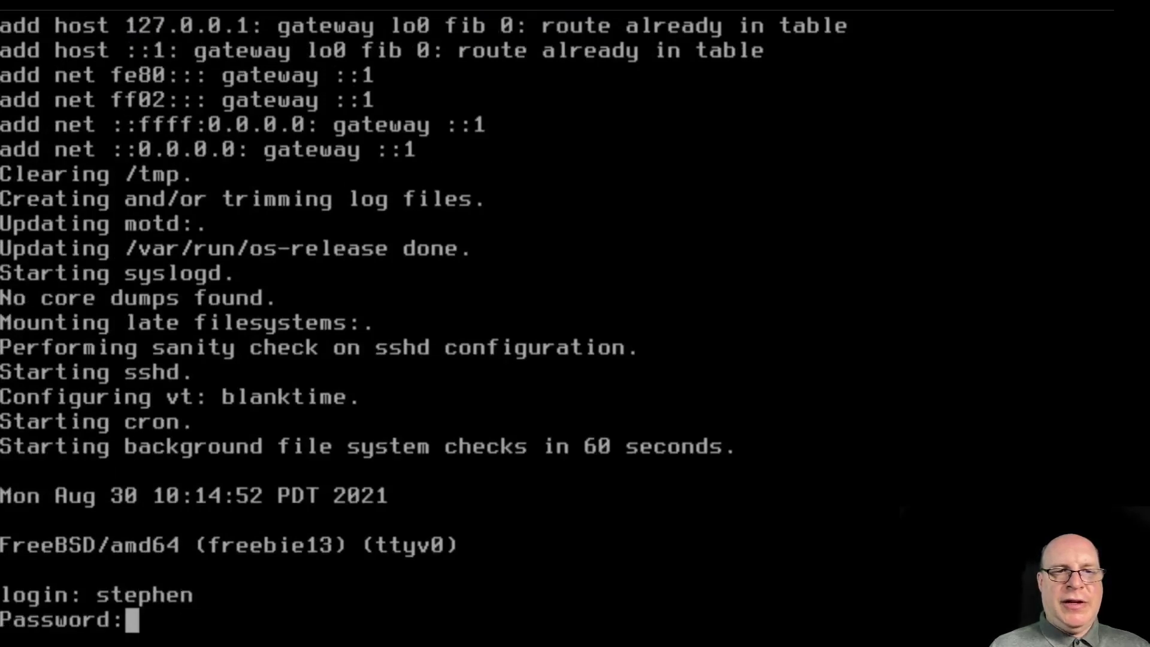
key(Return)
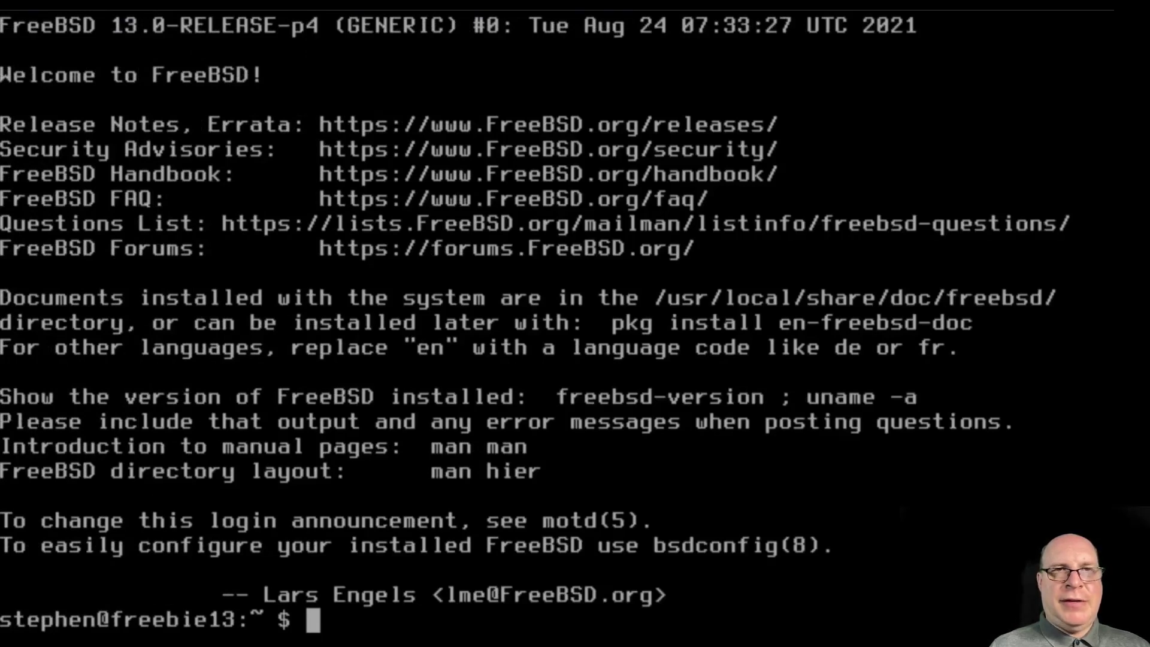
Clear the terminal and check the running kernel and release version with uname -a.
key(ctrl+l)
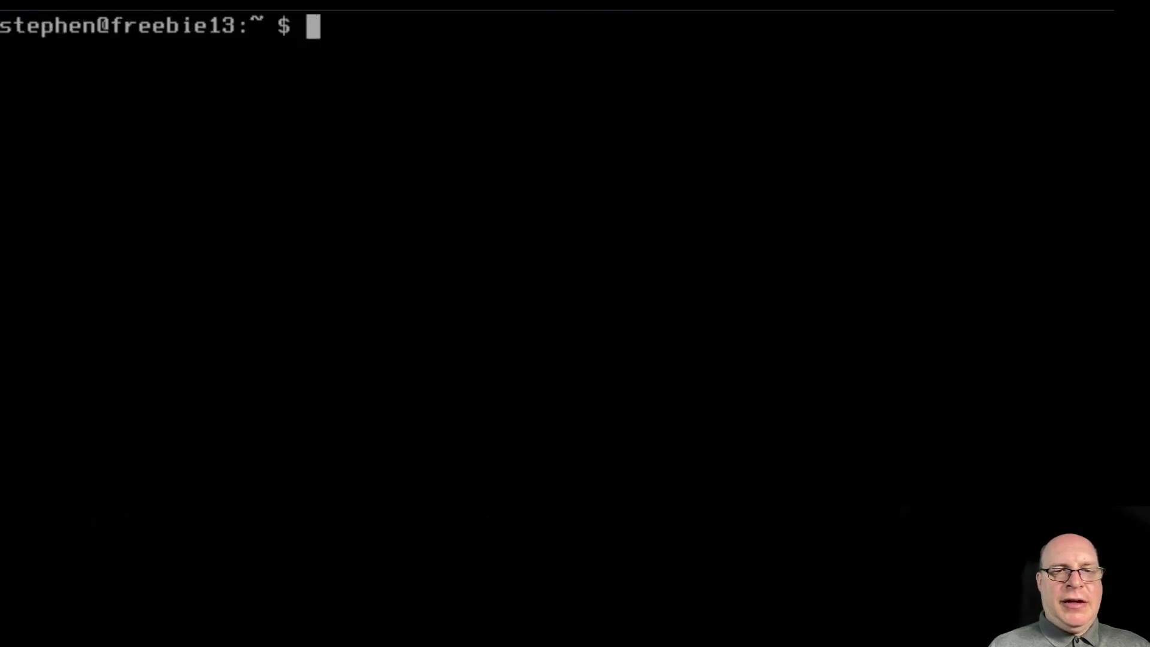
text(uname -a)
key(Return)
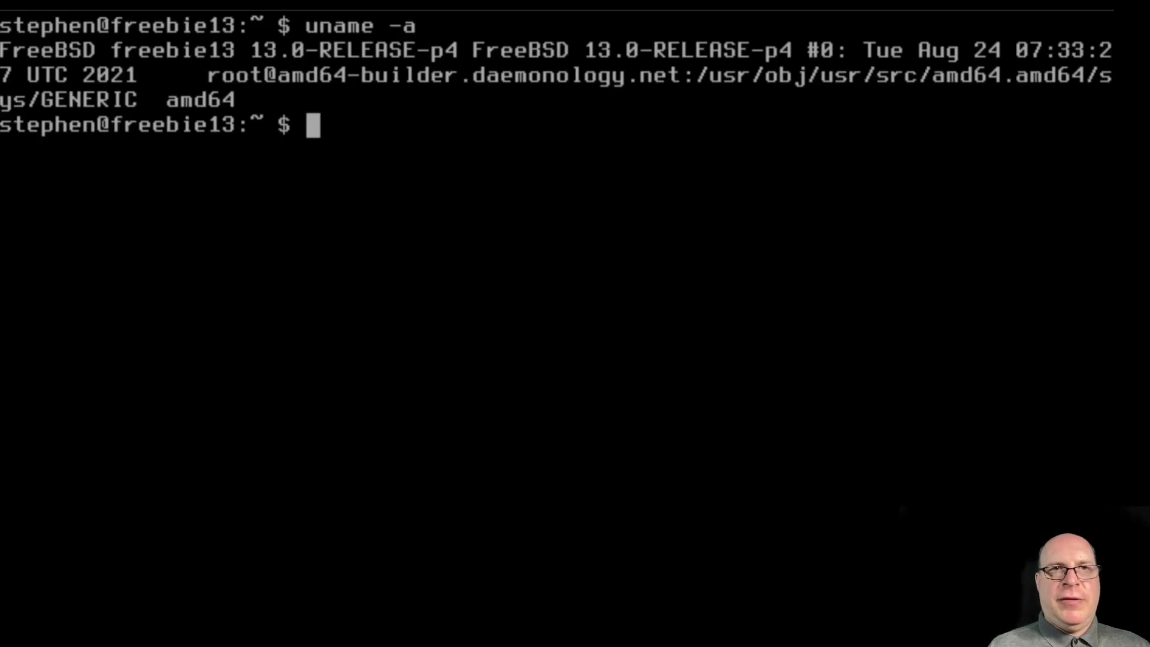
Clear the terminal and switch to the root account with su -, entering the root password.
key(ctrl+l)
text(su -)
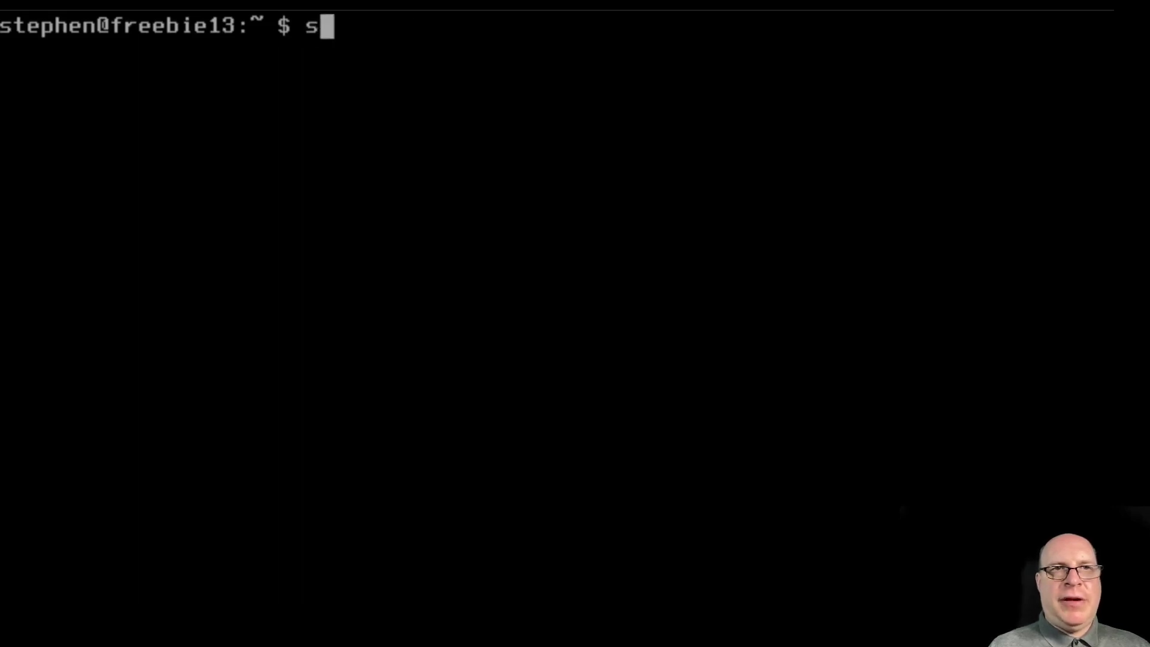
key(Return)
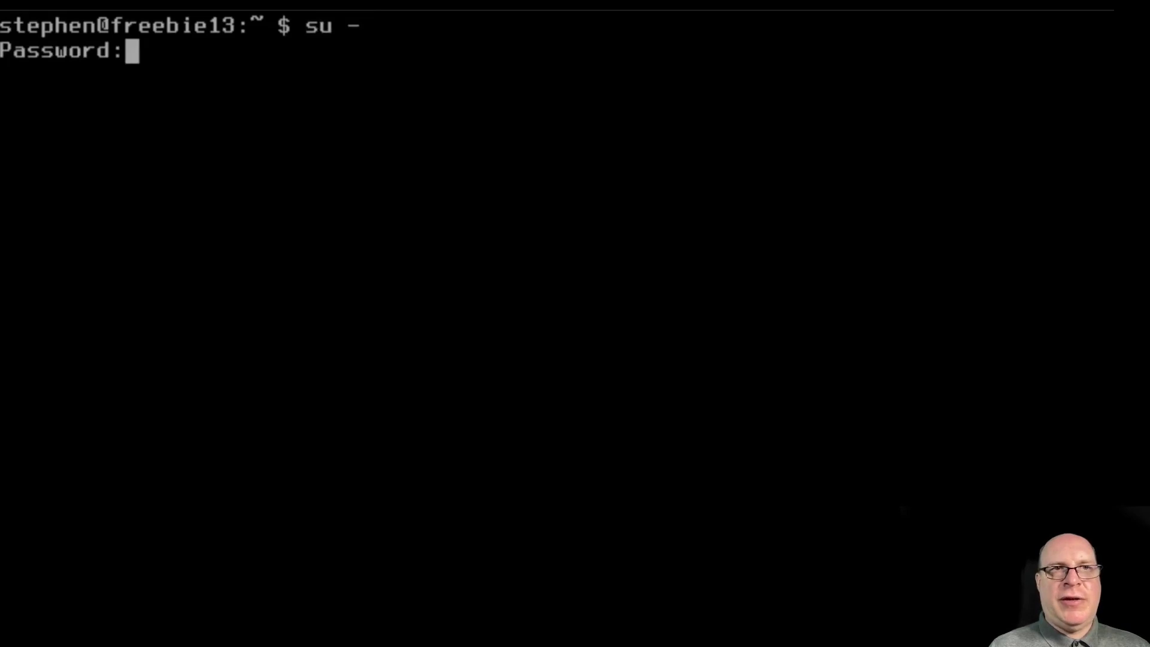
key(Return)
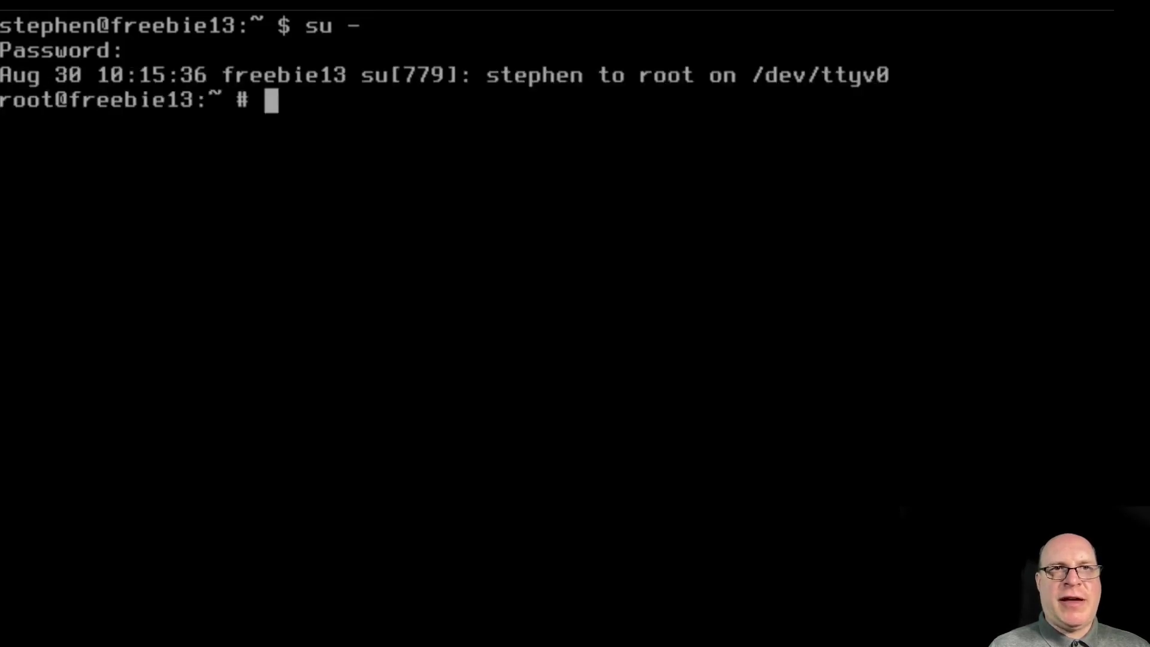
Install the sudo package with pkg, agreeing to fetch the package management tool and to proceed with the installation.
text(pkg)
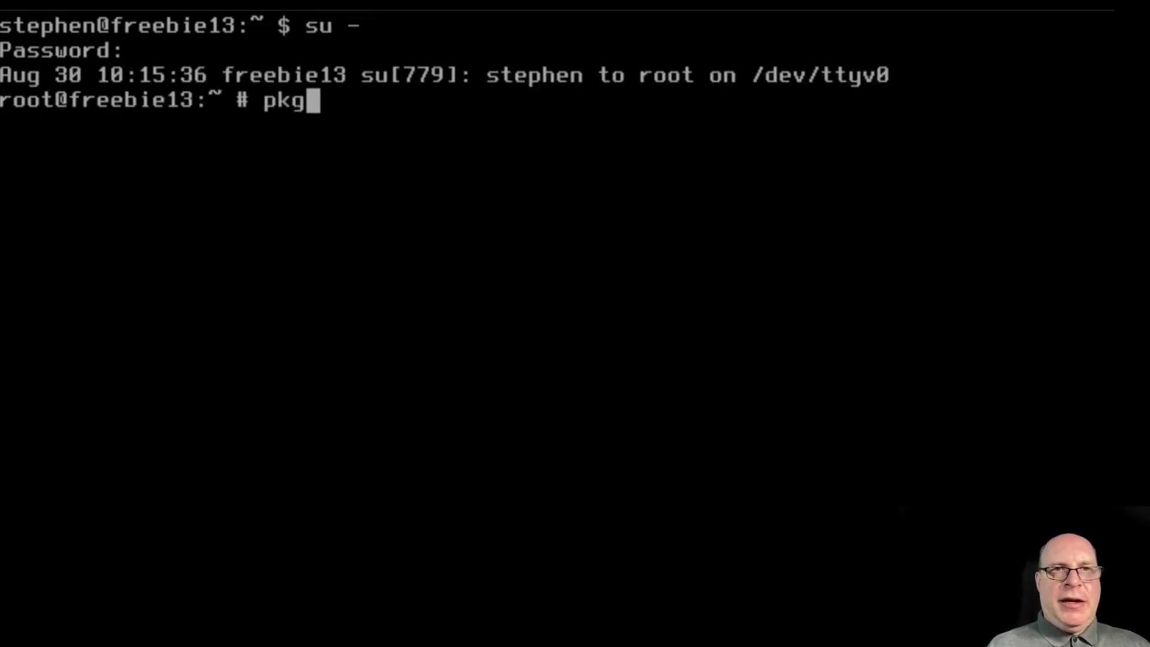
text( install sudo)
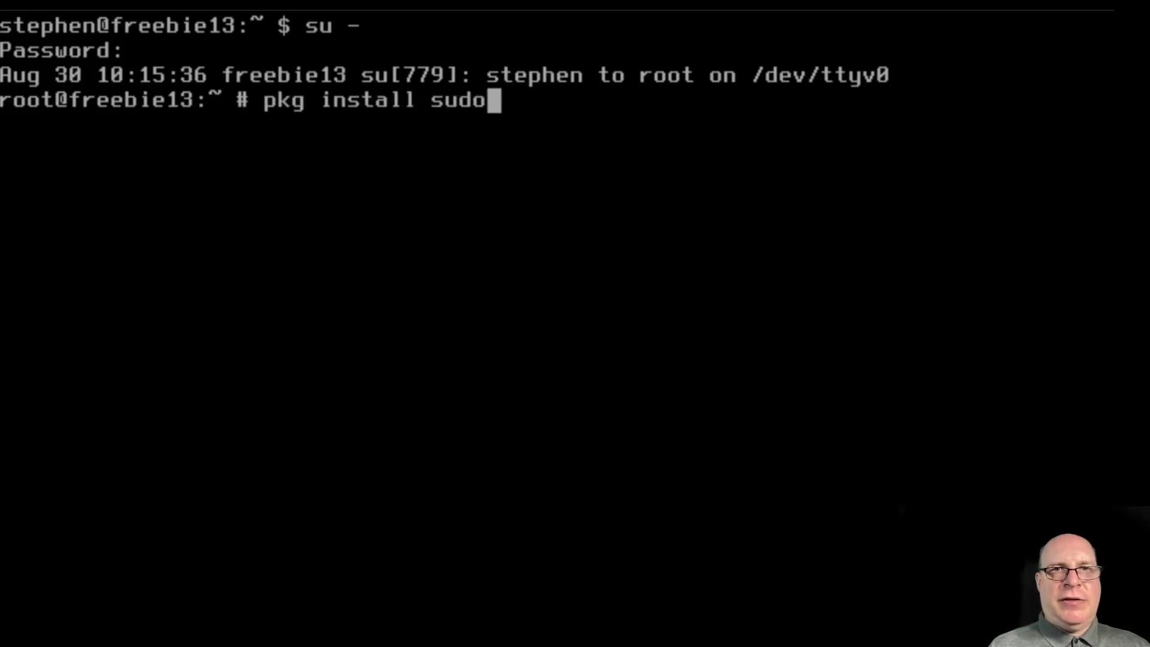
key(Return)
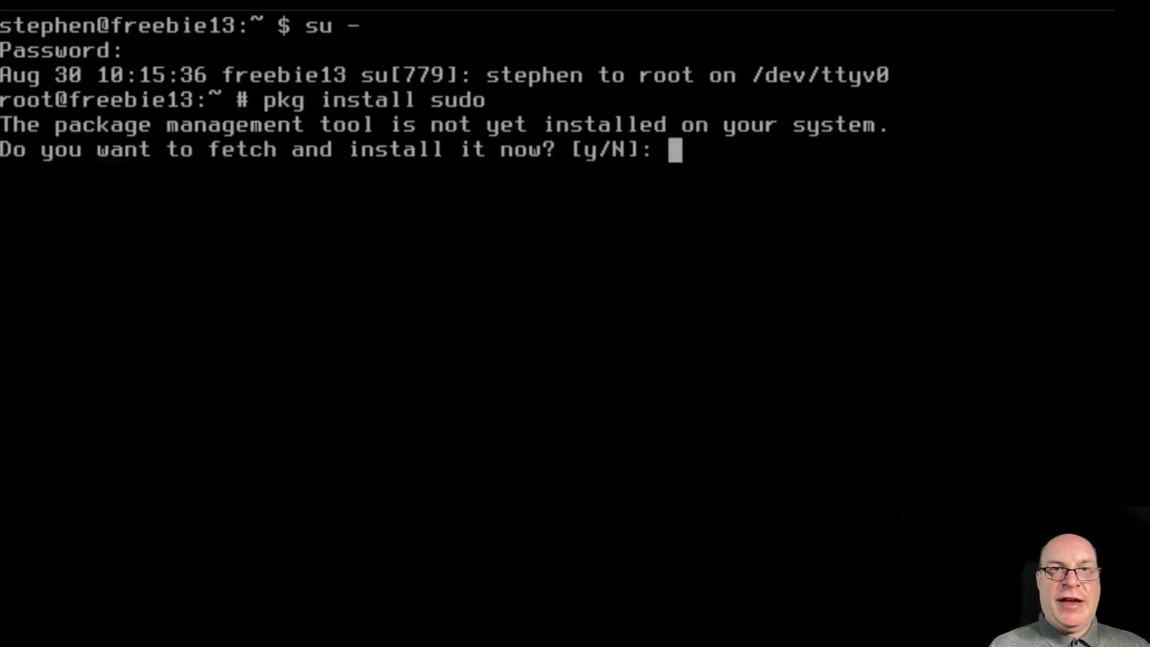
text(y)
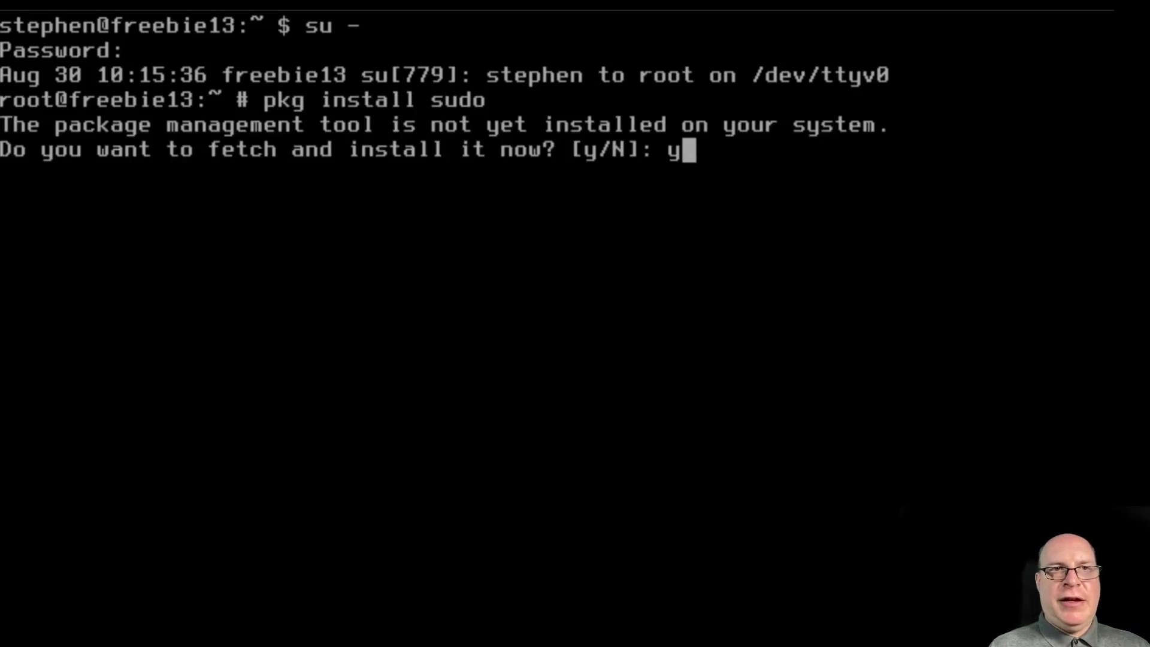
key(Return)
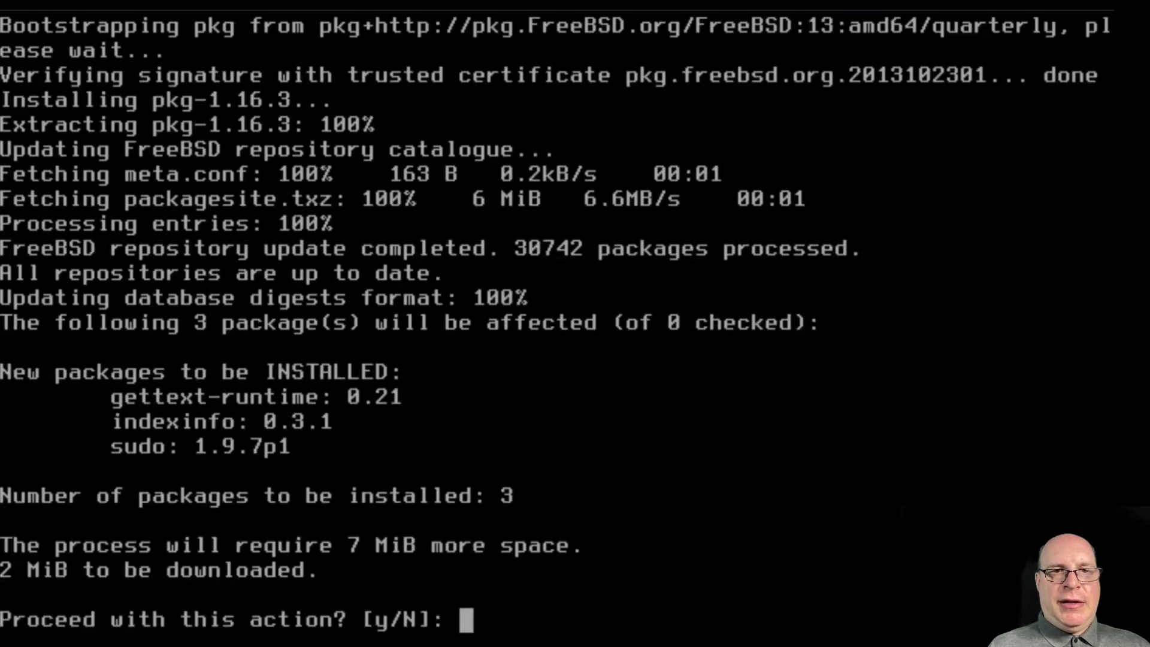
text(y)
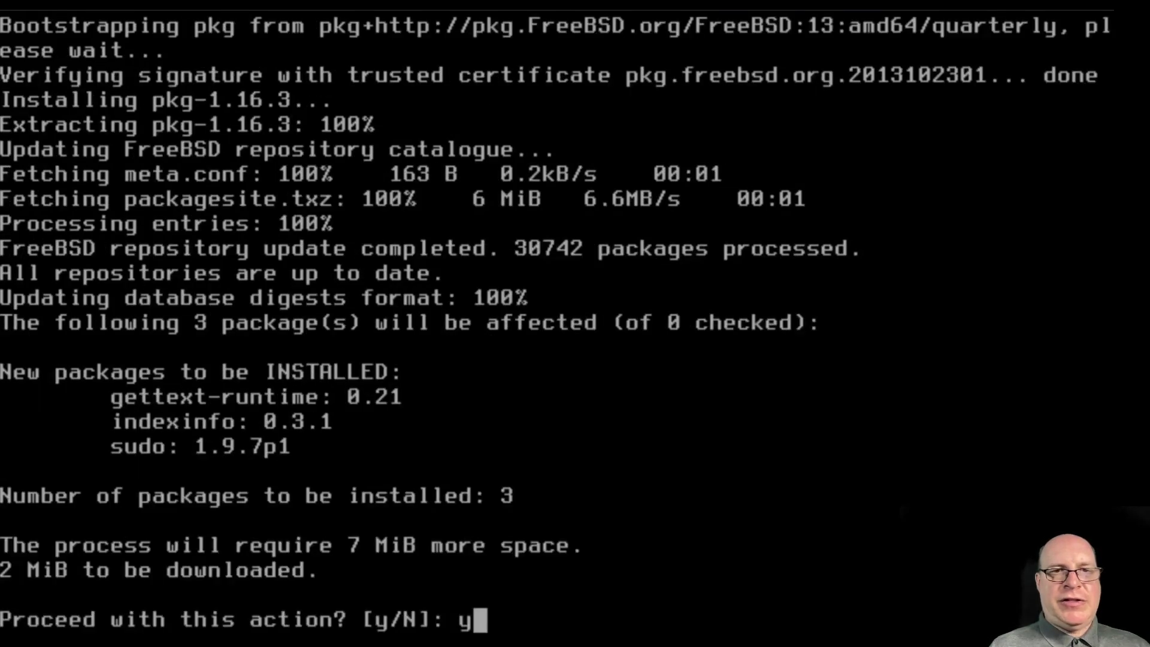
key(Return)
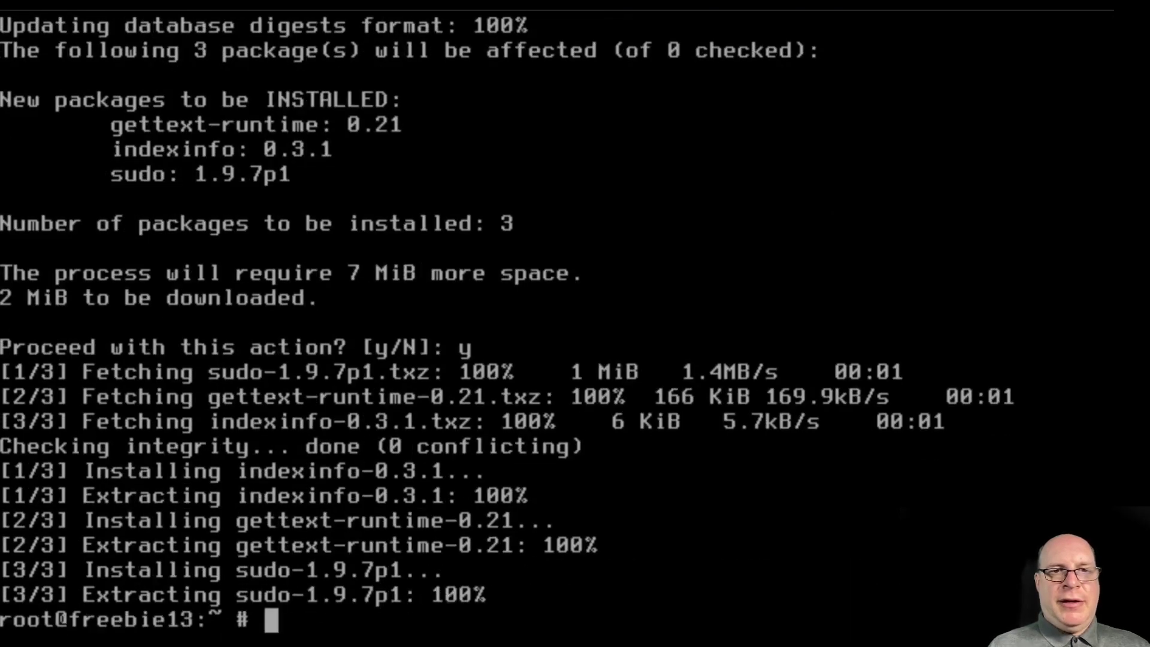
Open the sudoers file with visudo and uncomment the %wheel ALL=(ALL) ALL line that lets wheel group members execute any command.
key(ctrl+l)
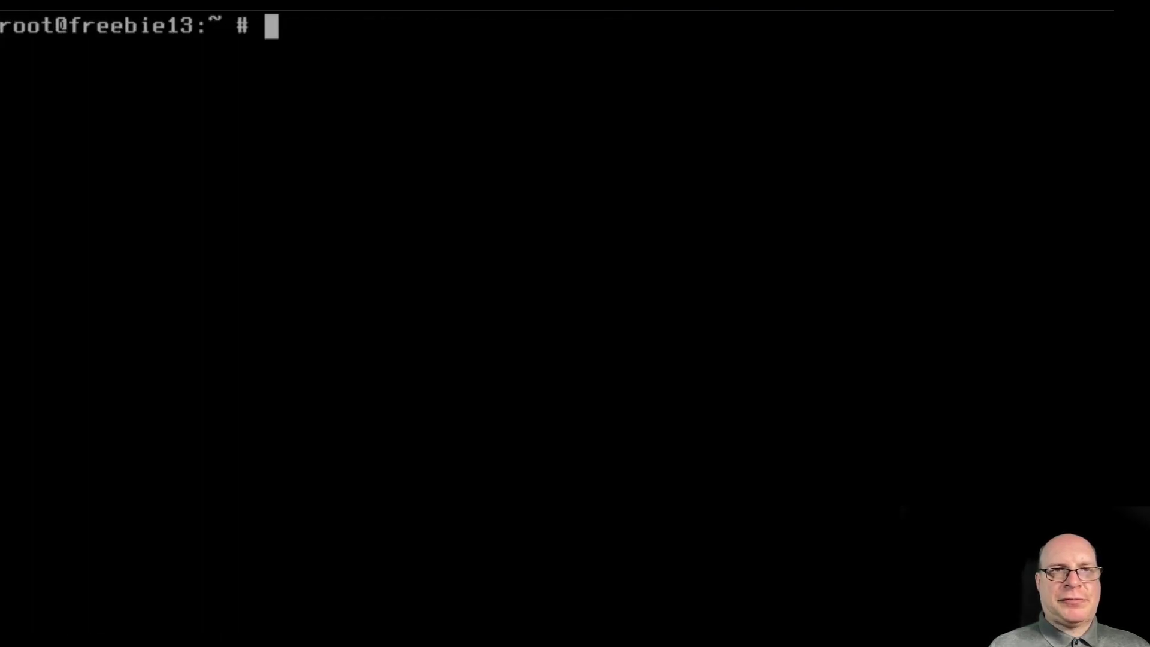
text(visudo)
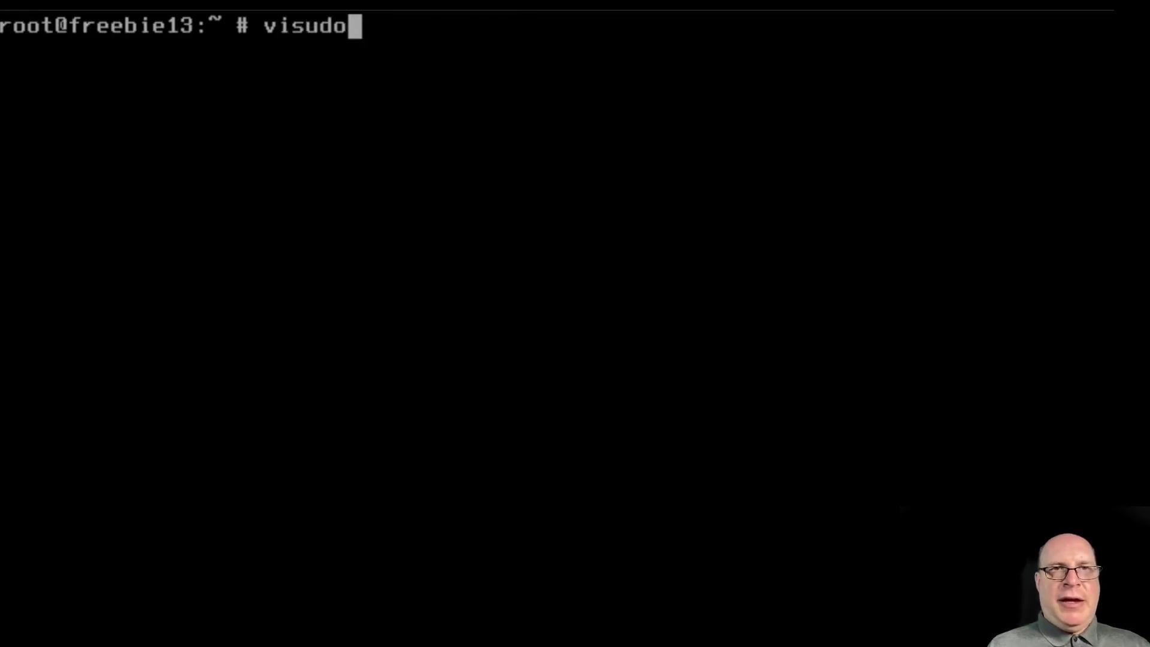
key(Return)
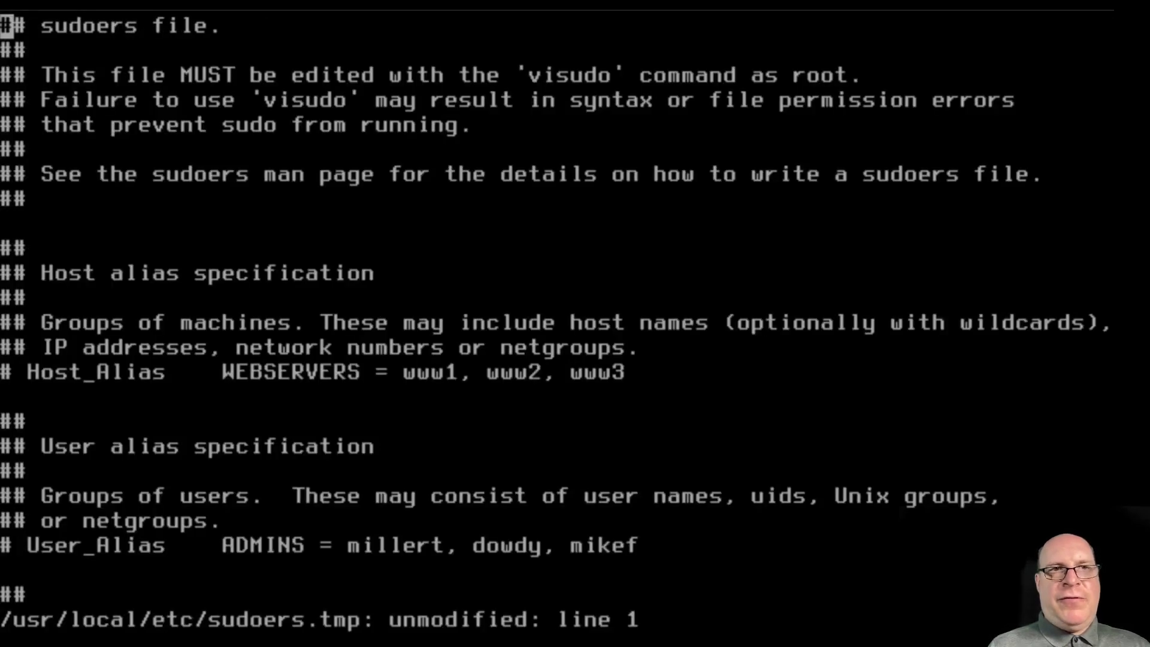
key(Down)
key(Down)
key(Down)
key(Down)
key(Down)
key(Down)
key(Down)
key(Down)
key(Down)
key(Down)
key(Down)
key(Down)
key(Down)
key(Down)
key(Down)
key(Down)
key(Down)
key(Down)
key(Down)
key(Down)
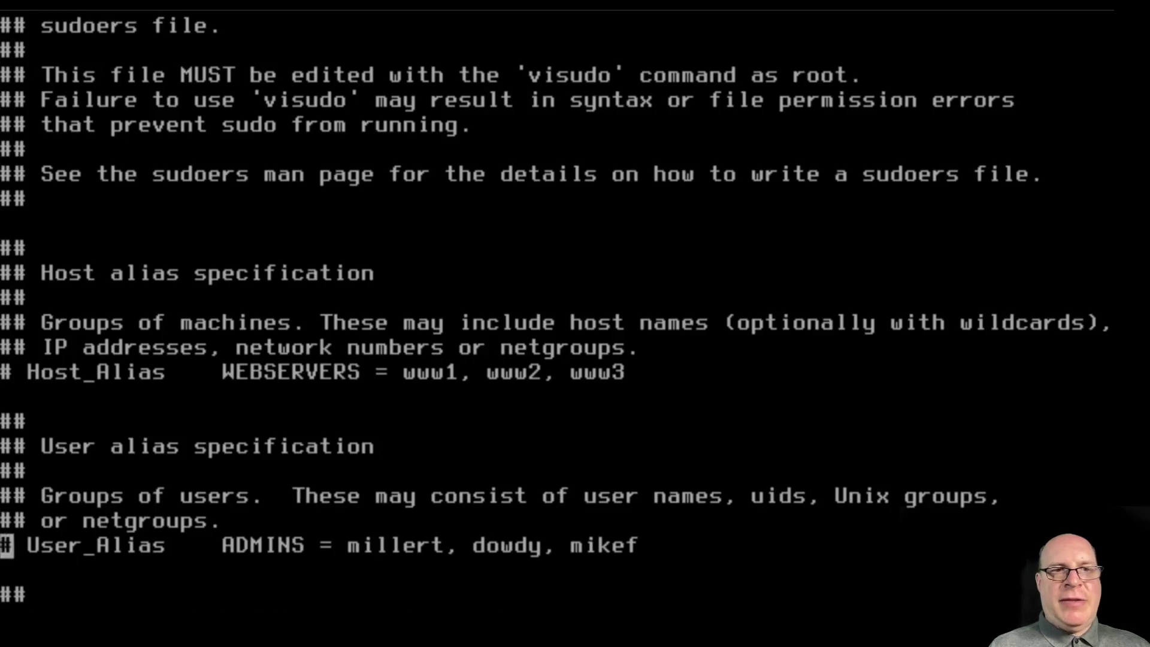
key(Down)
key(Down)
key(Down)
key(Down)
key(Down)
key(Down)
key(Down)
key(Down)
key(Down)
key(Down)
key(Down)
key(Down)
key(Down)
key(Down)
key(Down)
key(Down)
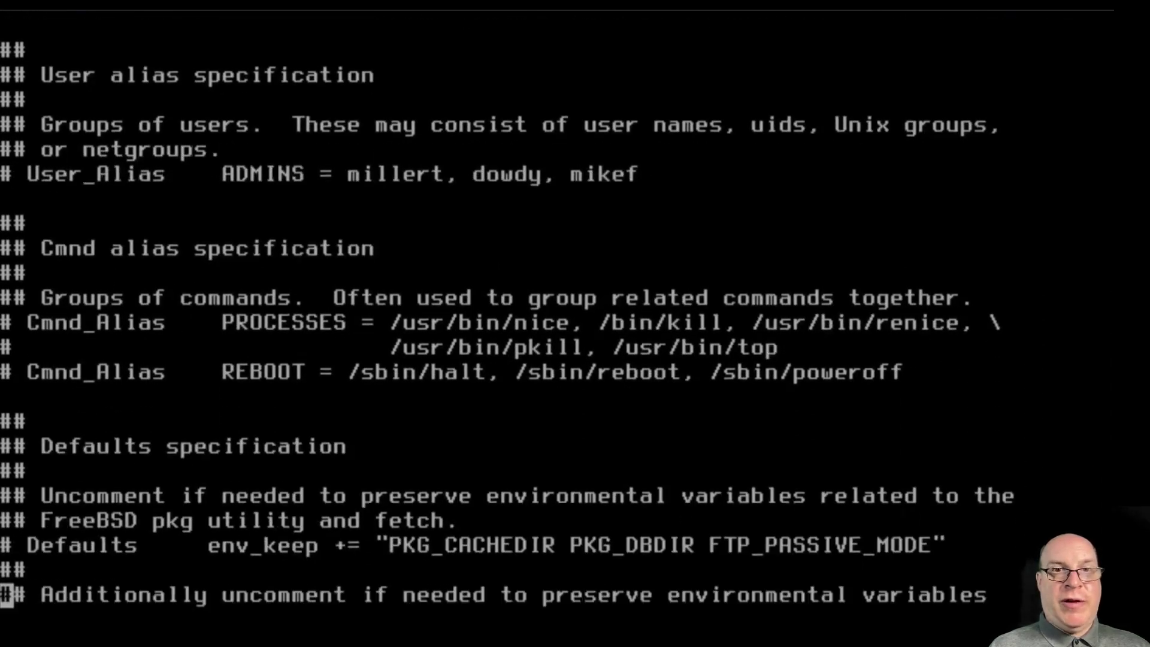
key(Down)
key(Down)
key(Down)
key(Down)
key(Down)
key(Down)
key(Down)
key(Down)
key(Down)
key(Down)
key(Down)
key(Down)
key(Down)
key(Down)
key(Down)
key(Down)
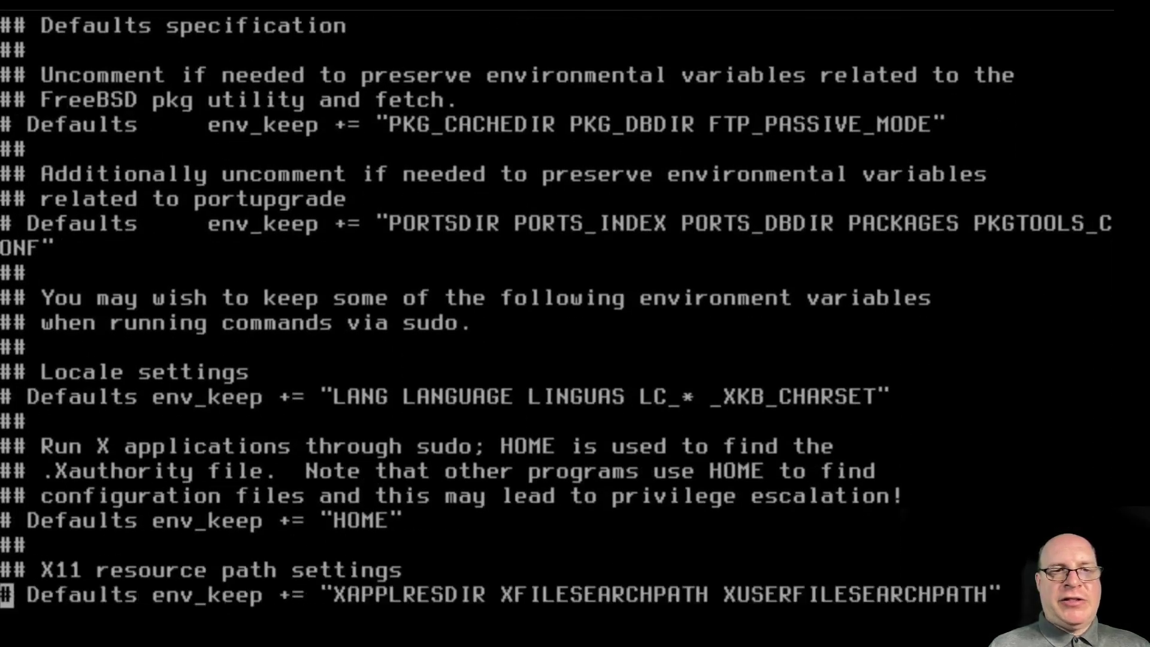
key(Down)
key(Down)
key(Down)
key(Down)
key(Down)
key(Down)
key(Down)
key(Down)
key(Down)
key(Down)
key(Down)
key(Down)
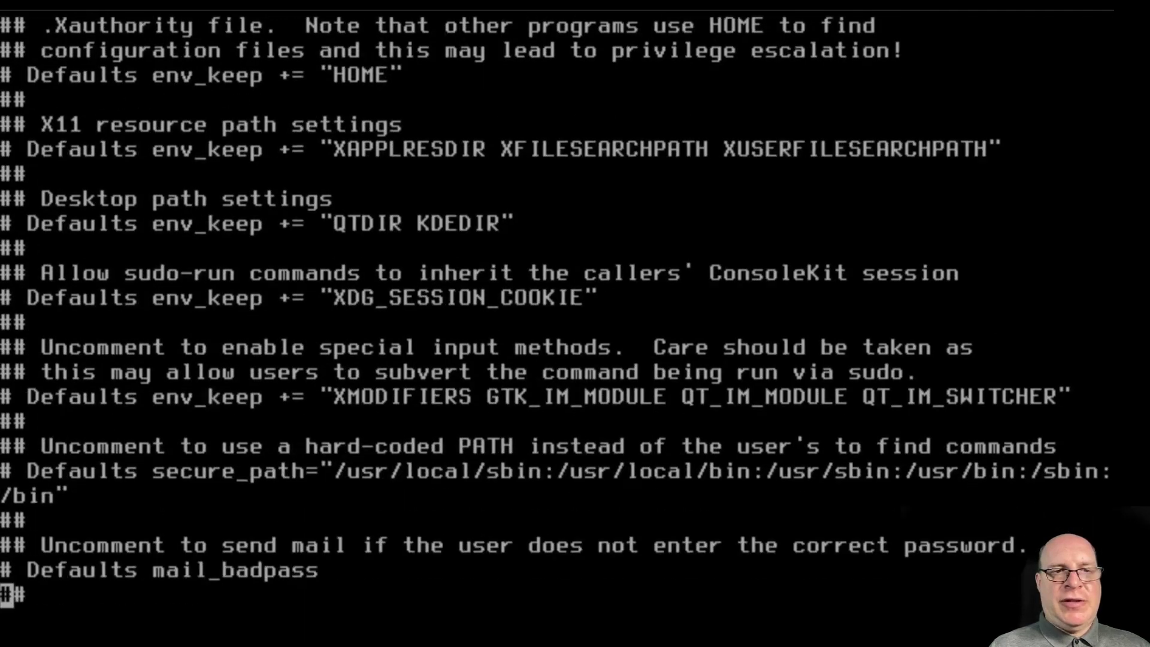
key(Down)
key(Down)
key(Down)
key(Down)
key(Down)
key(Down)
key(Down)
key(Down)
key(Down)
key(Down)
key(Down)
key(Down)
key(Down)
key(Down)
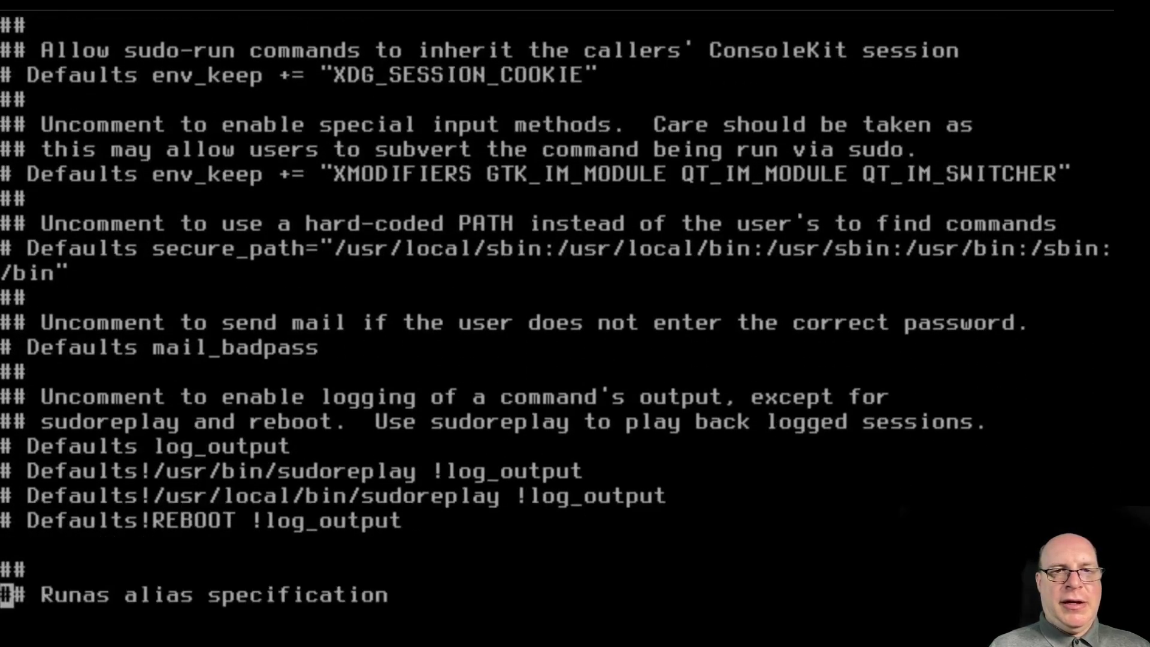
key(Down)
key(Down)
key(Down)
key(Down)
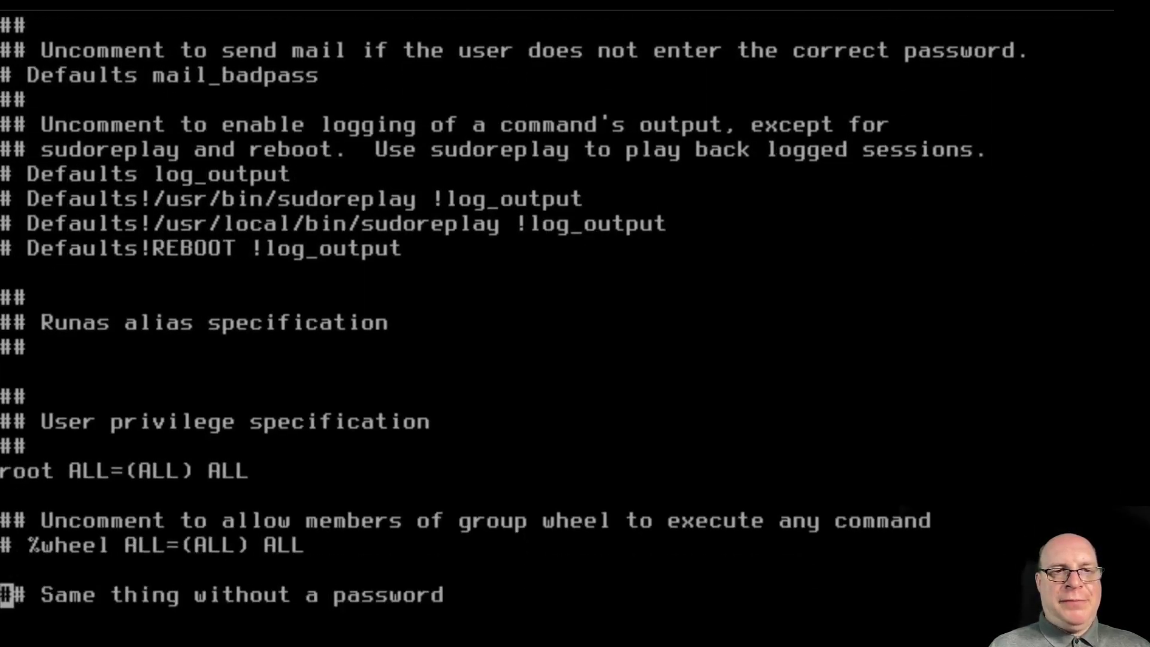
key(Up)
key(Up)
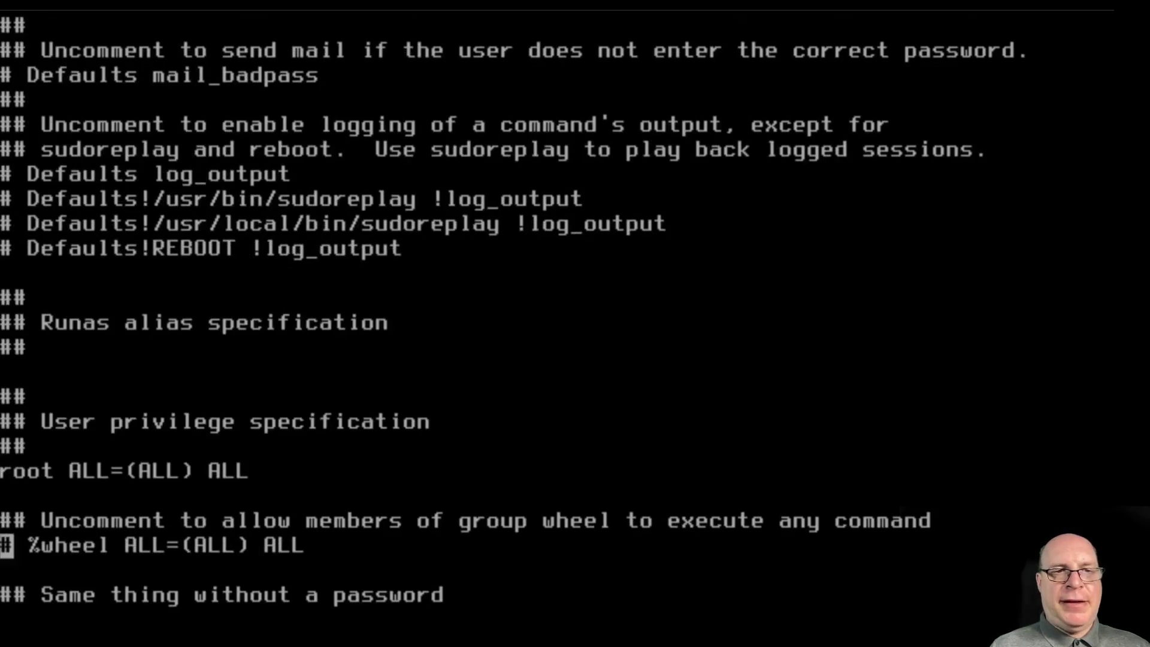
key(x)
key(x)
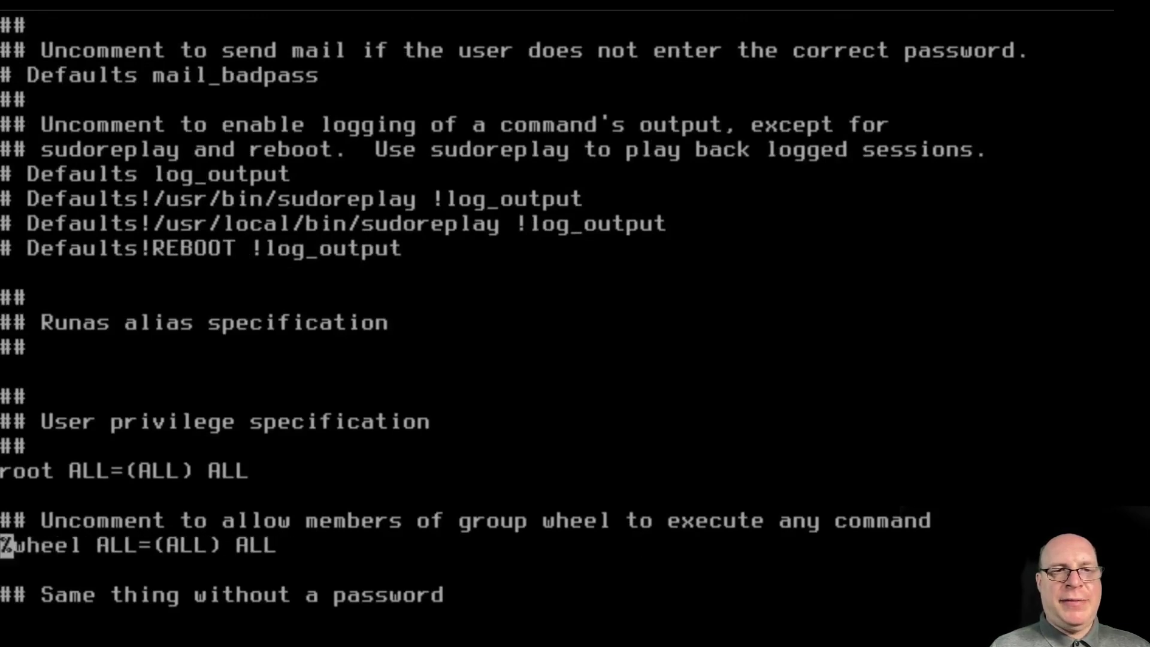
Write the edited sudoers file and quit the editor with :wq!
key(colon)
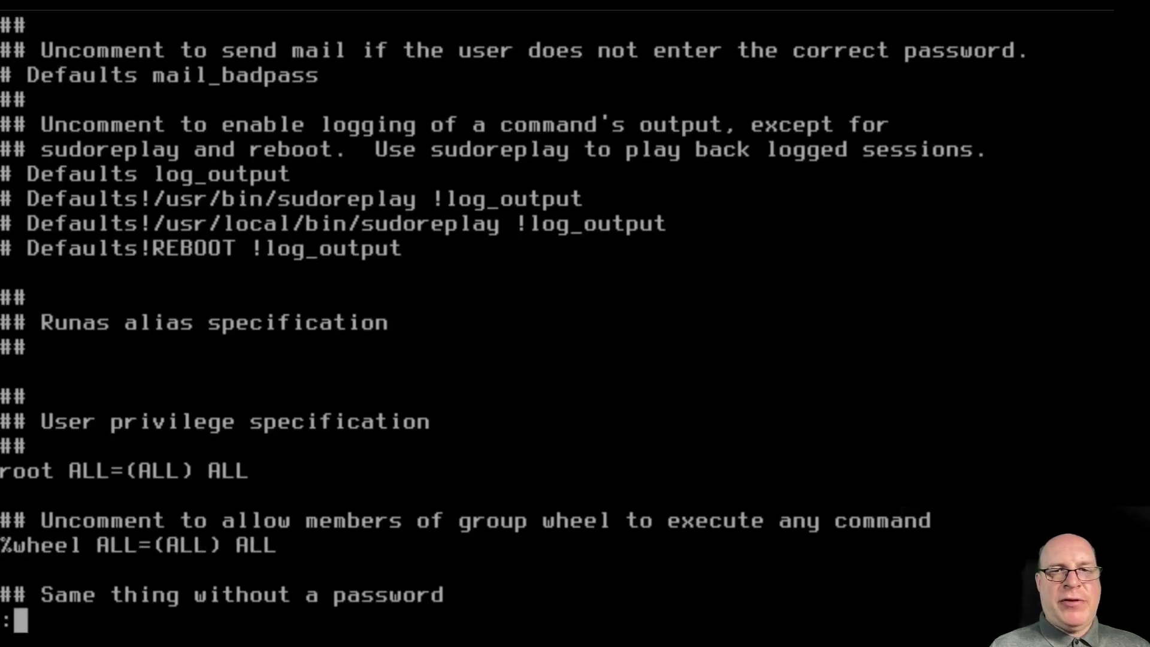
text(wq!)
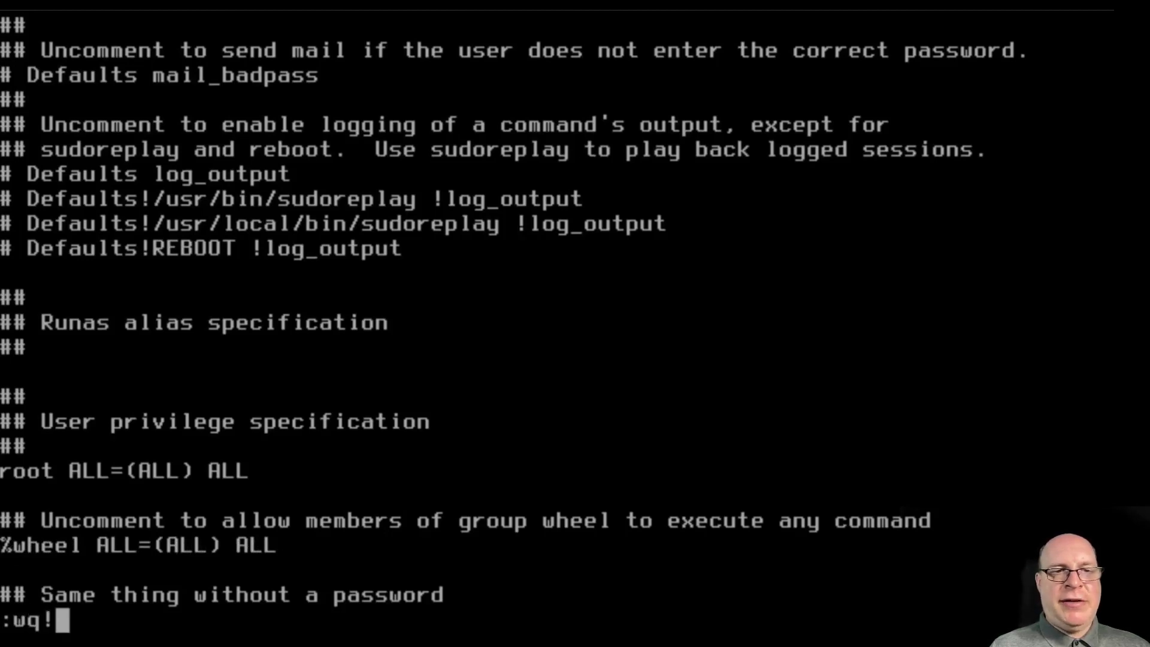
key(Return)
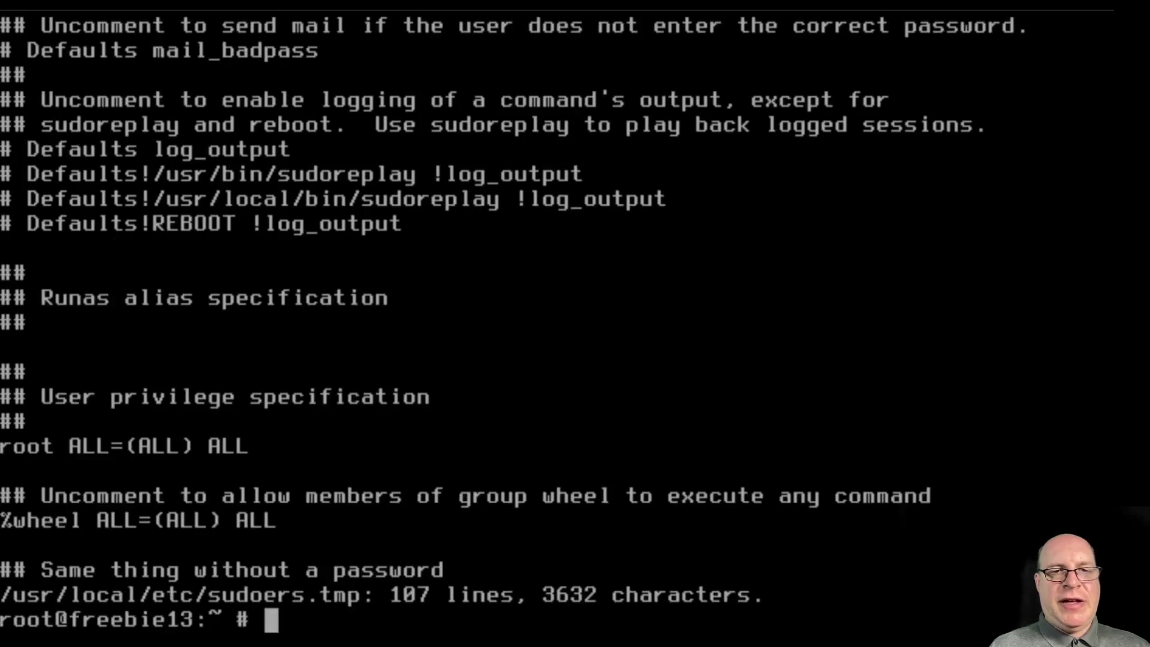
Log out of the root and user sessions, and log back in with the regular user's username and account password.
key(ctrl+d)
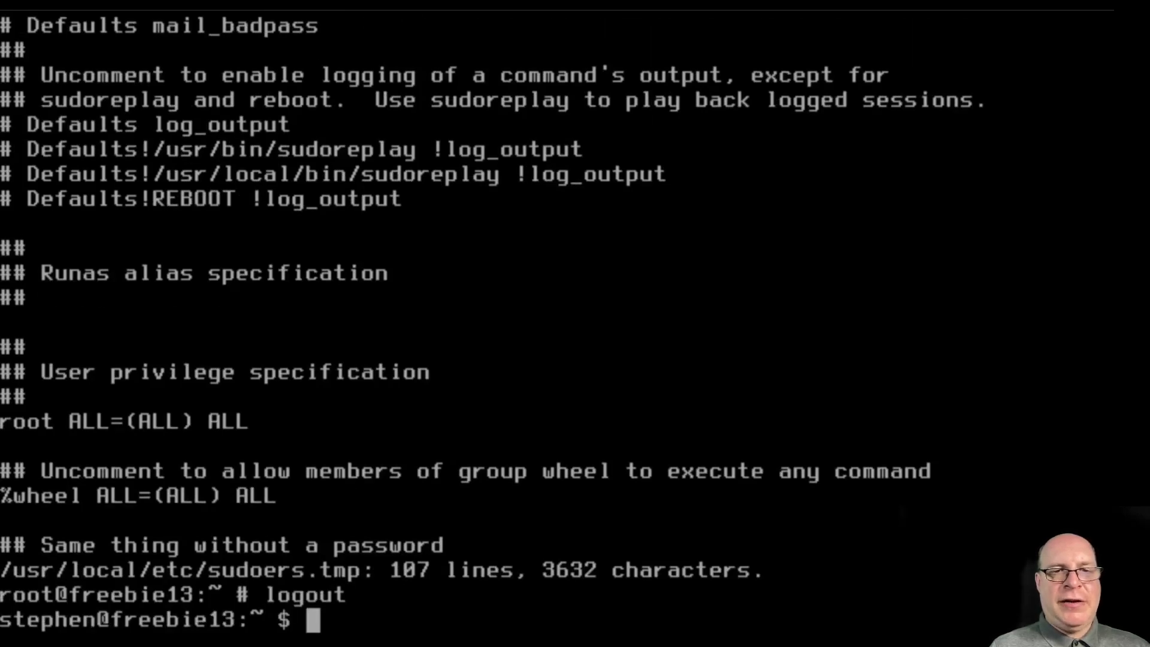
key(ctrl+d)
text(stephen)
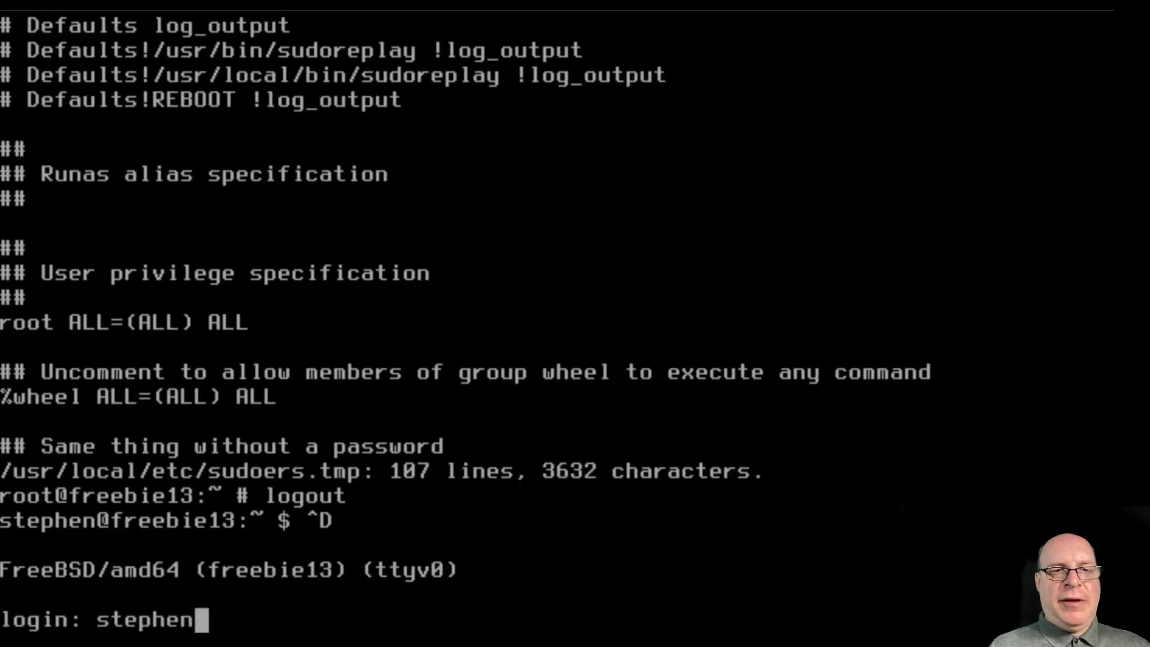
key(Return)
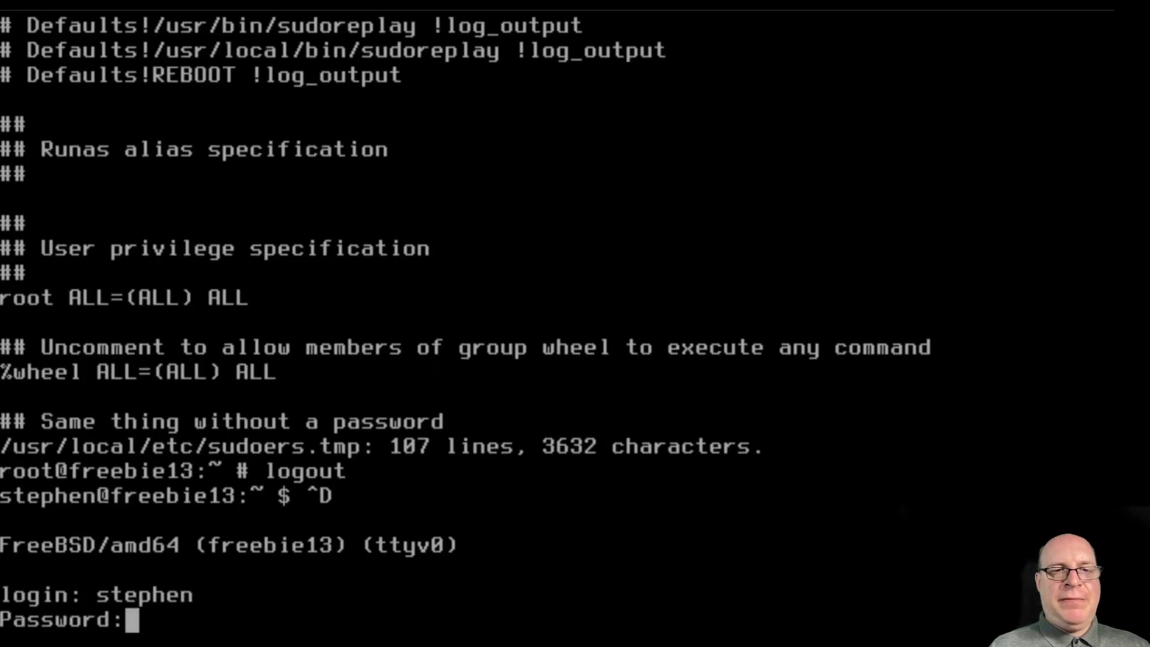
key(Return)
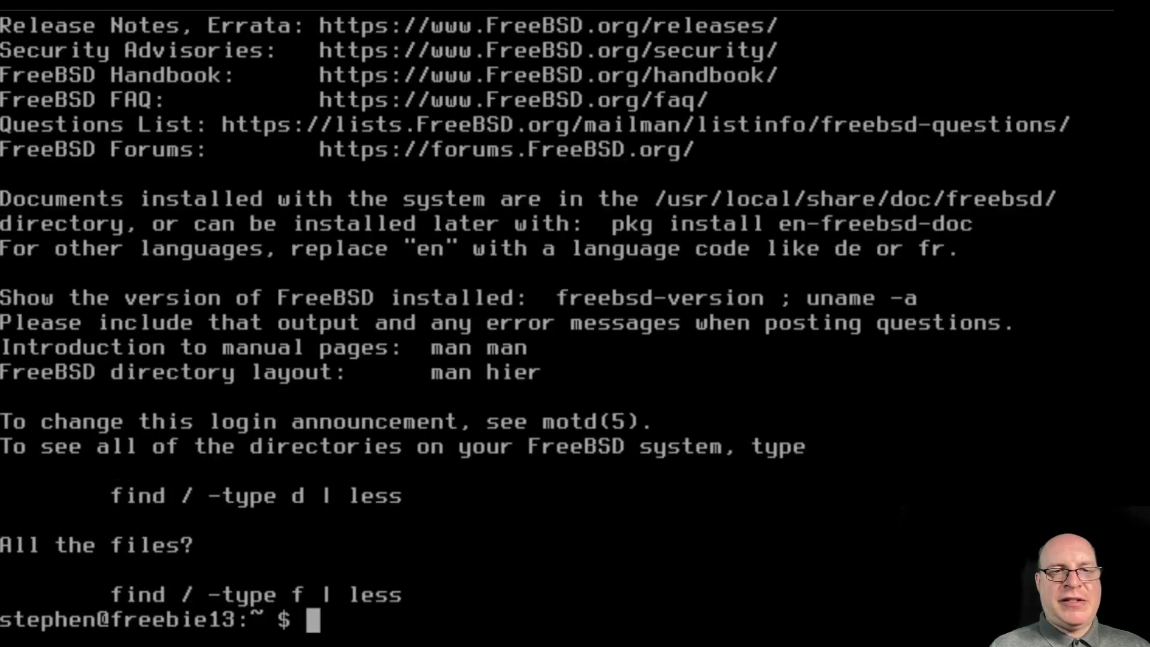
Clear the terminal and start a root shell with sudo -s, entering the user's account password.
key(ctrl+l)
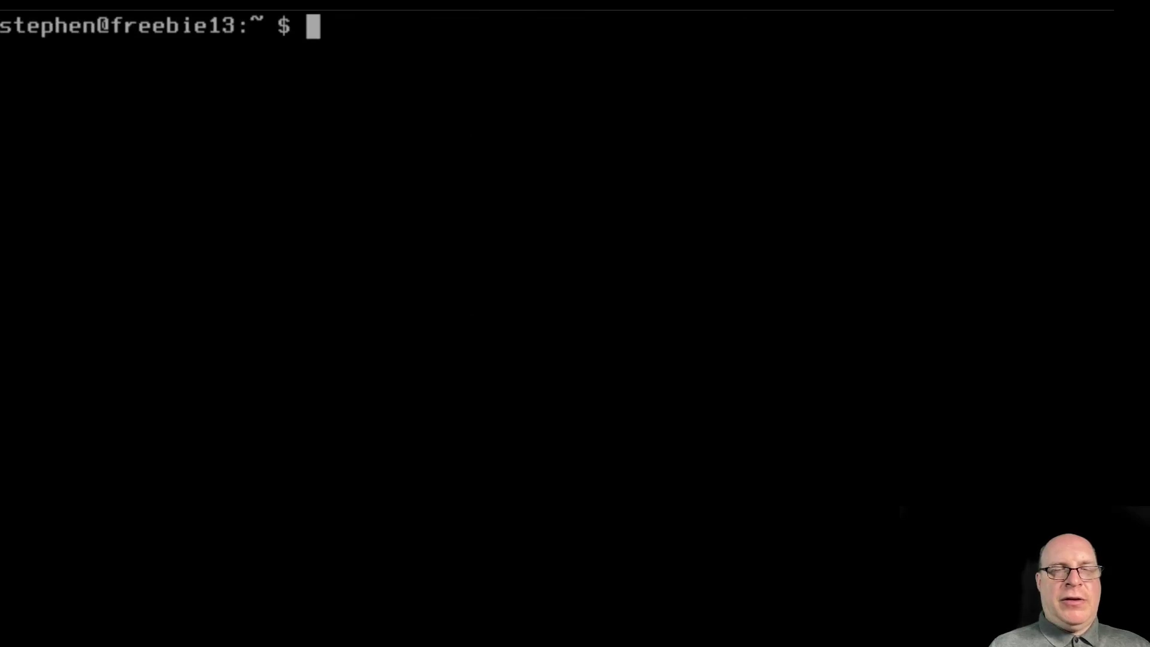
text(sudo -s)
key(Return)
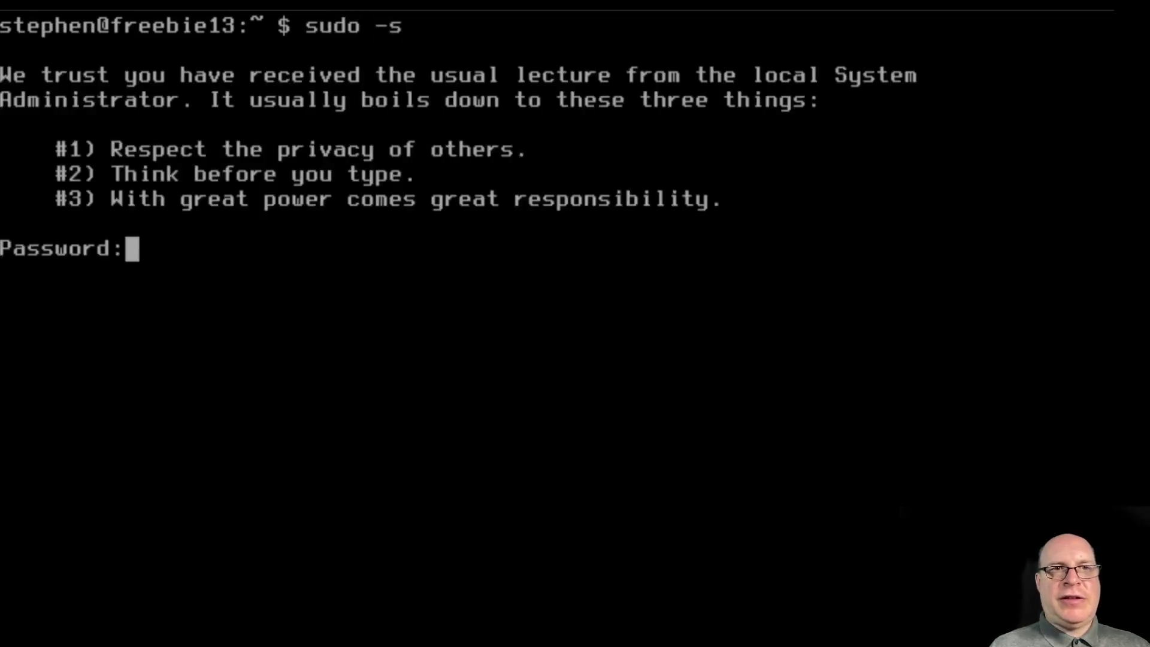
key(Return)
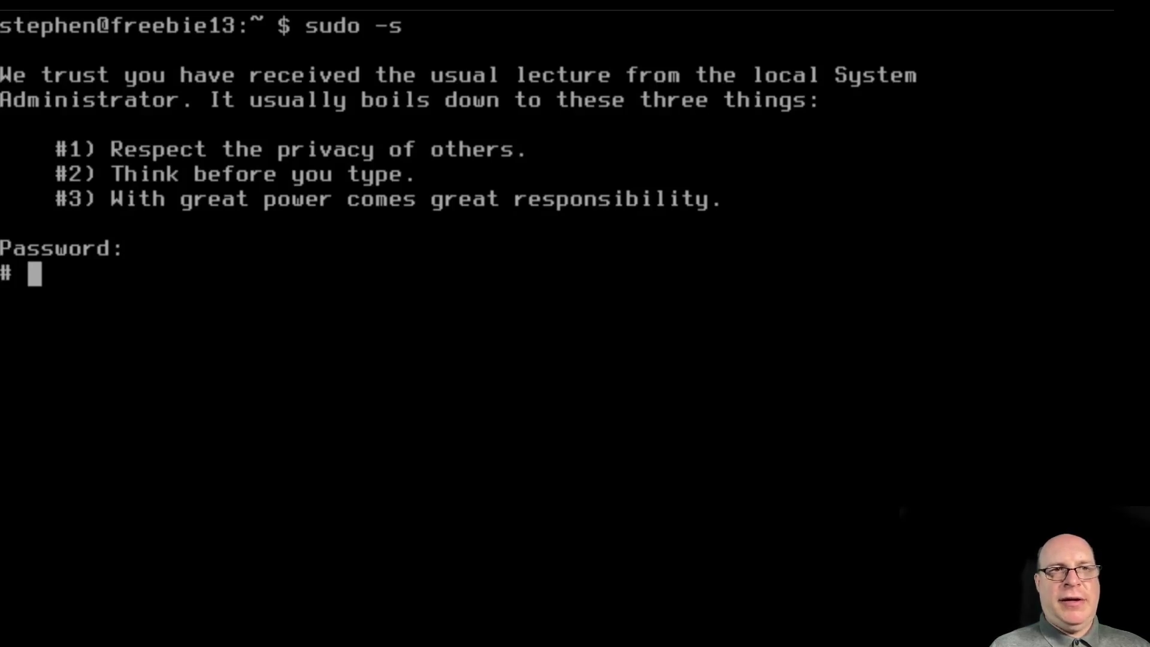
Clear the terminal and install the xorg package with pkg, accepting the installation.
key(ctrl+l)
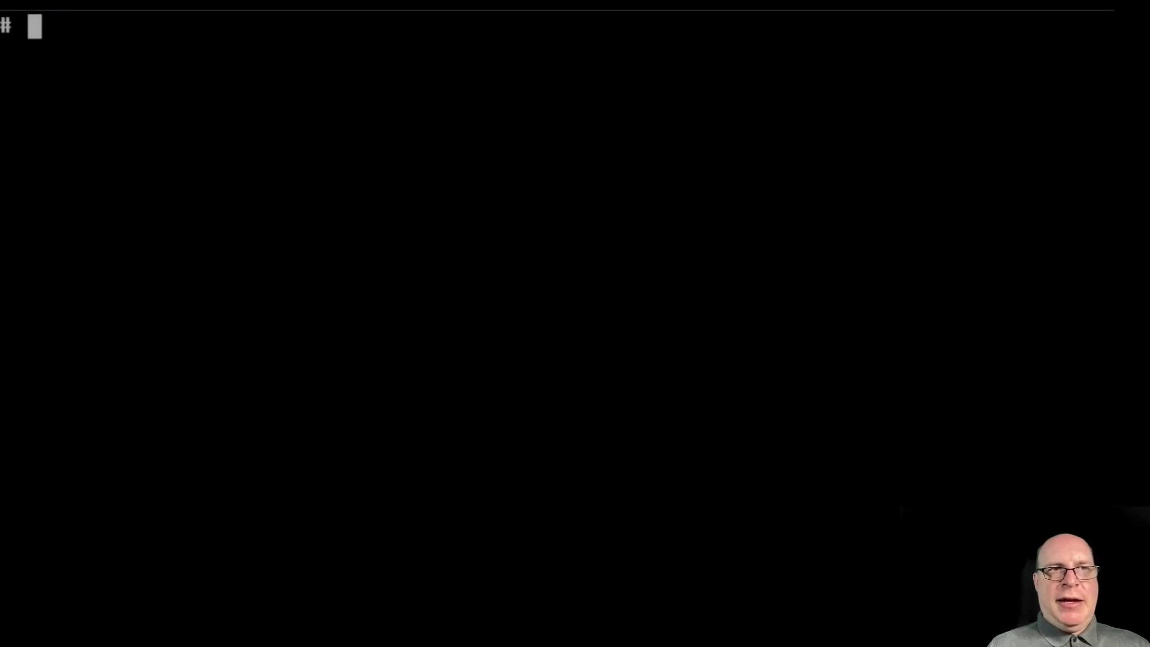
text(pkg )
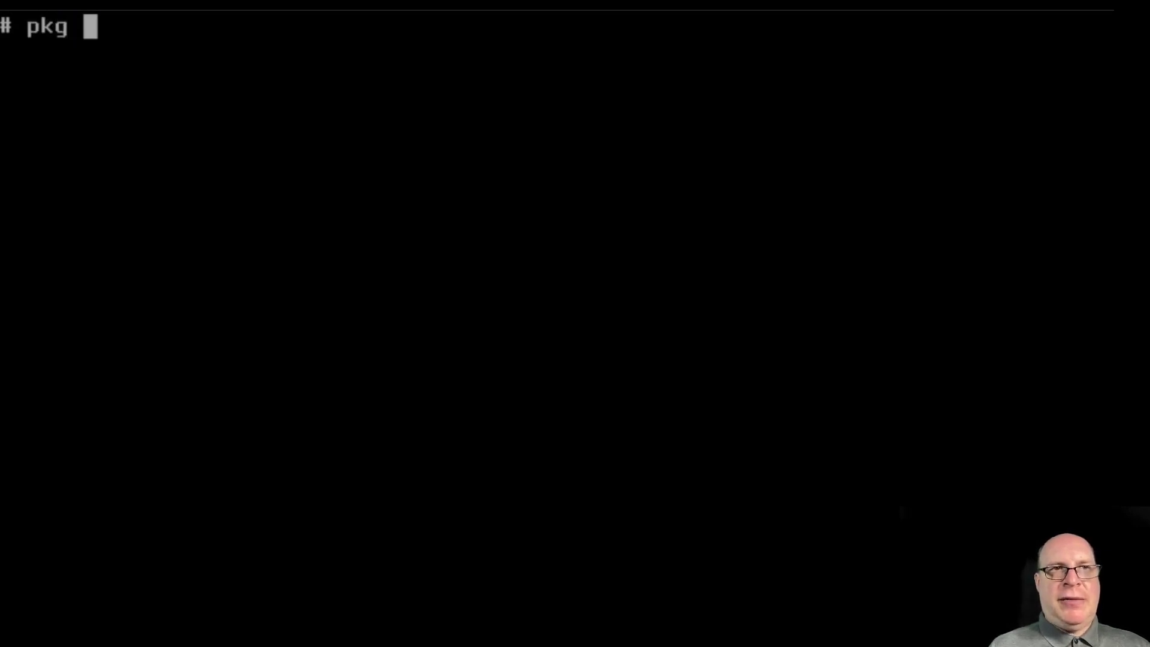
text(install xorg)
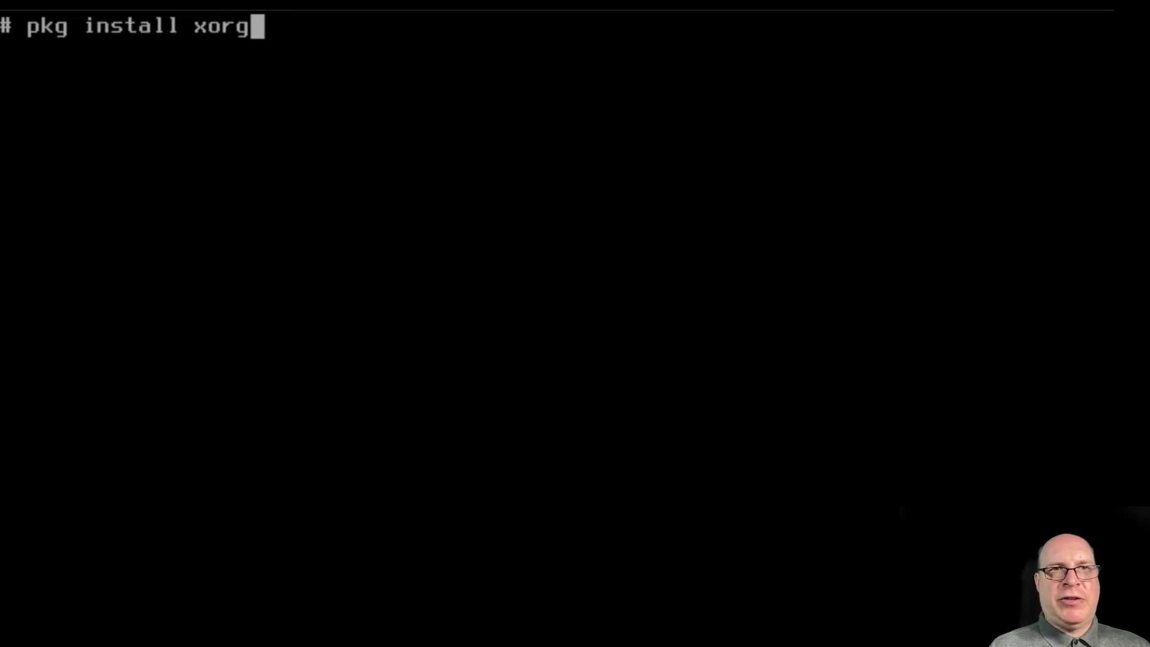
key(Return)
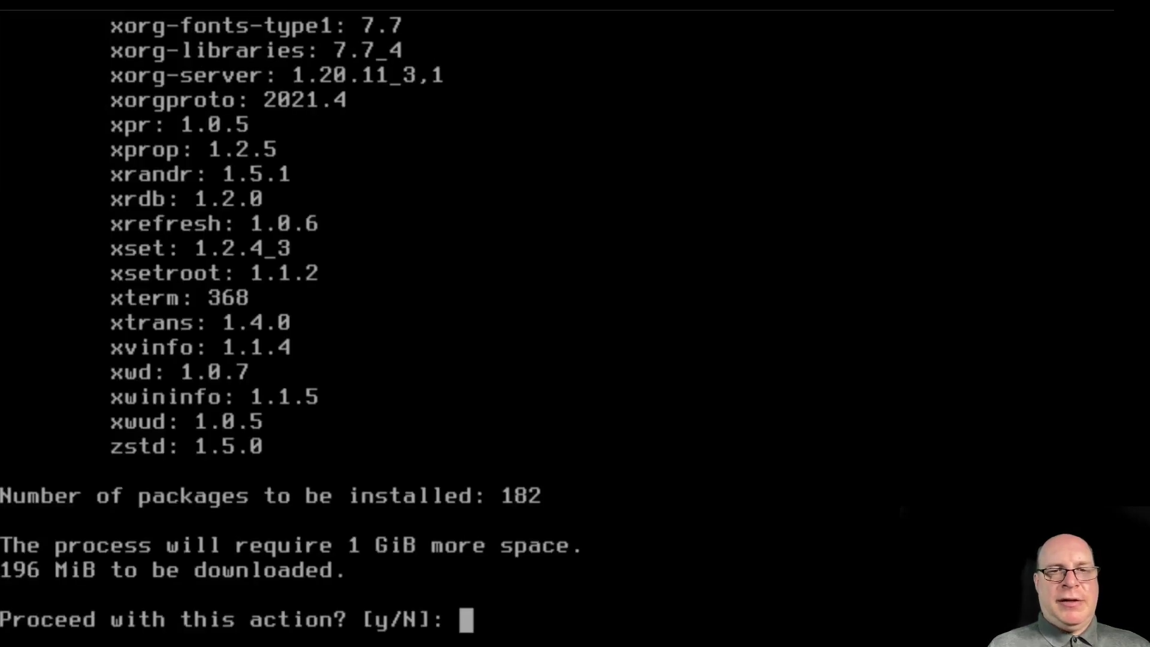
text(y)
key(Return)
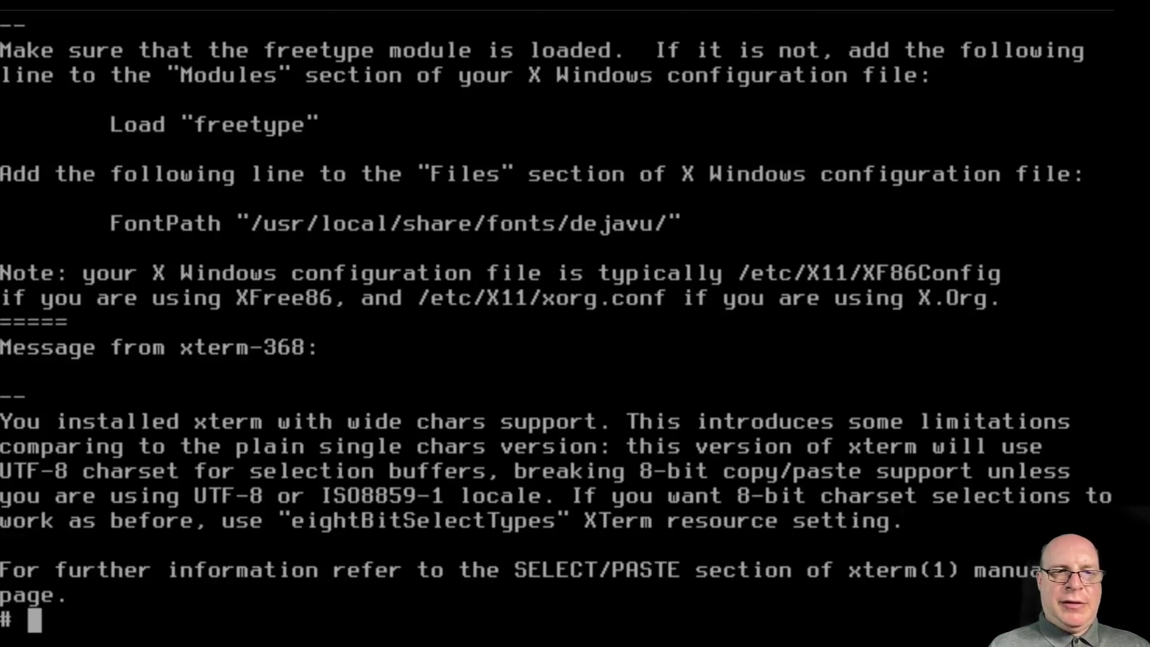
Leave the root shell, clear the console, and launch the graphical session as the regular user with startx.
key(ctrl+d)
key(ctrl+l)
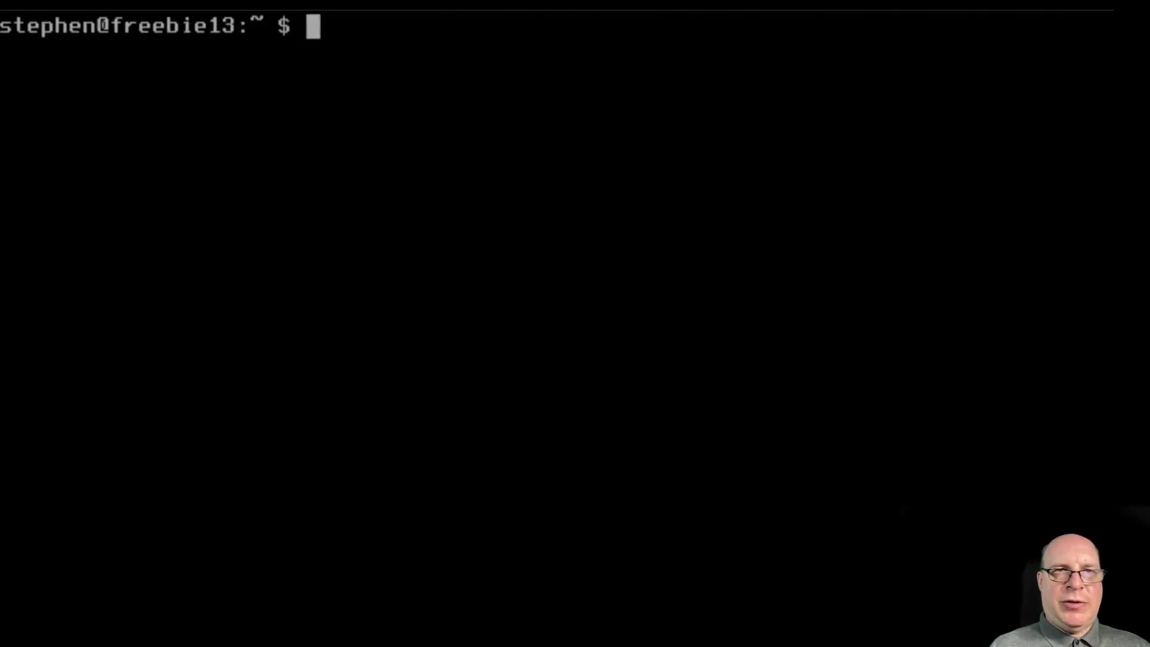
text(startx)
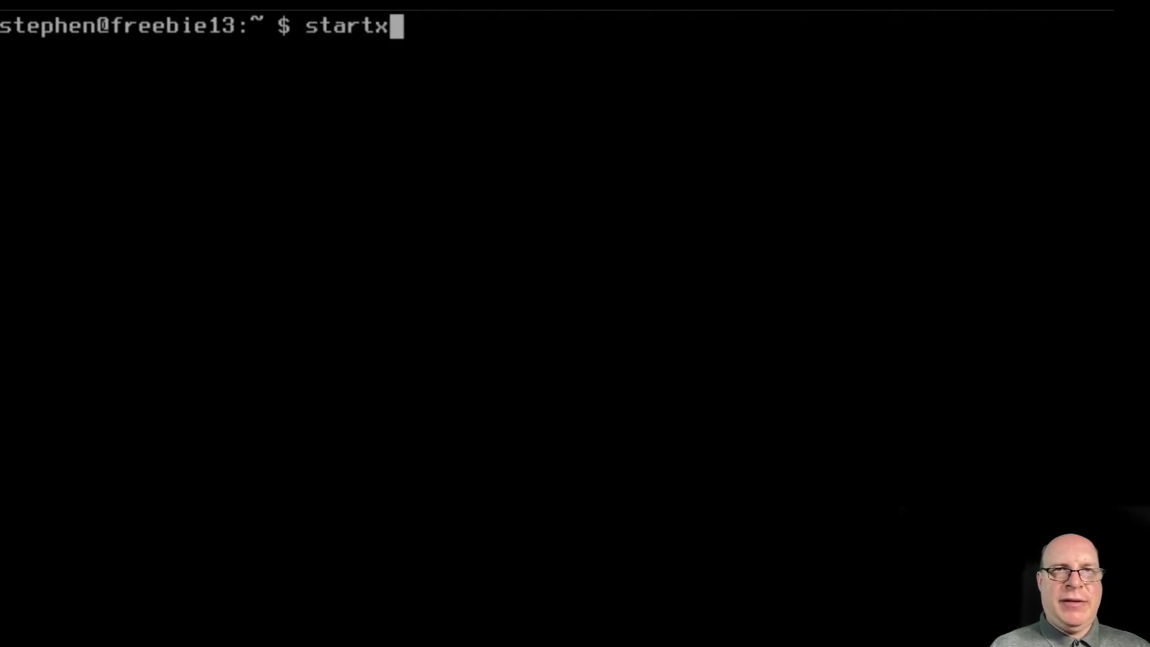
key(Return)
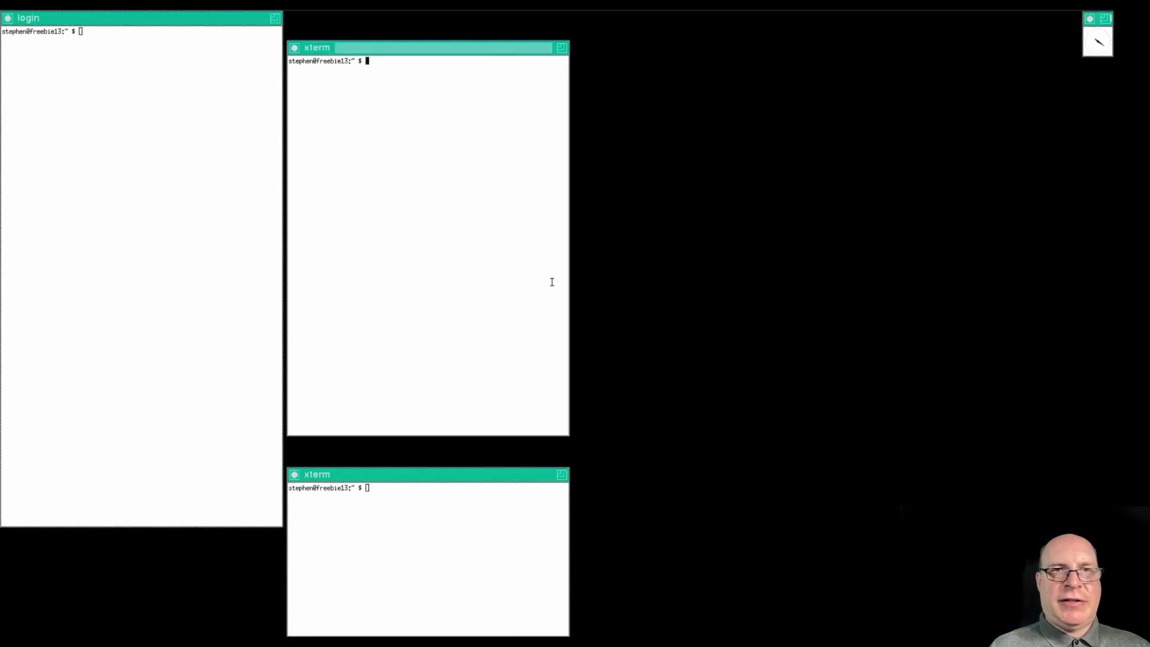
Open a new xterm window in the empty desktop area and start a root shell in it with sudo -s, entering the account password.
drag(652, 68, 653, 219)
click(603, 76)
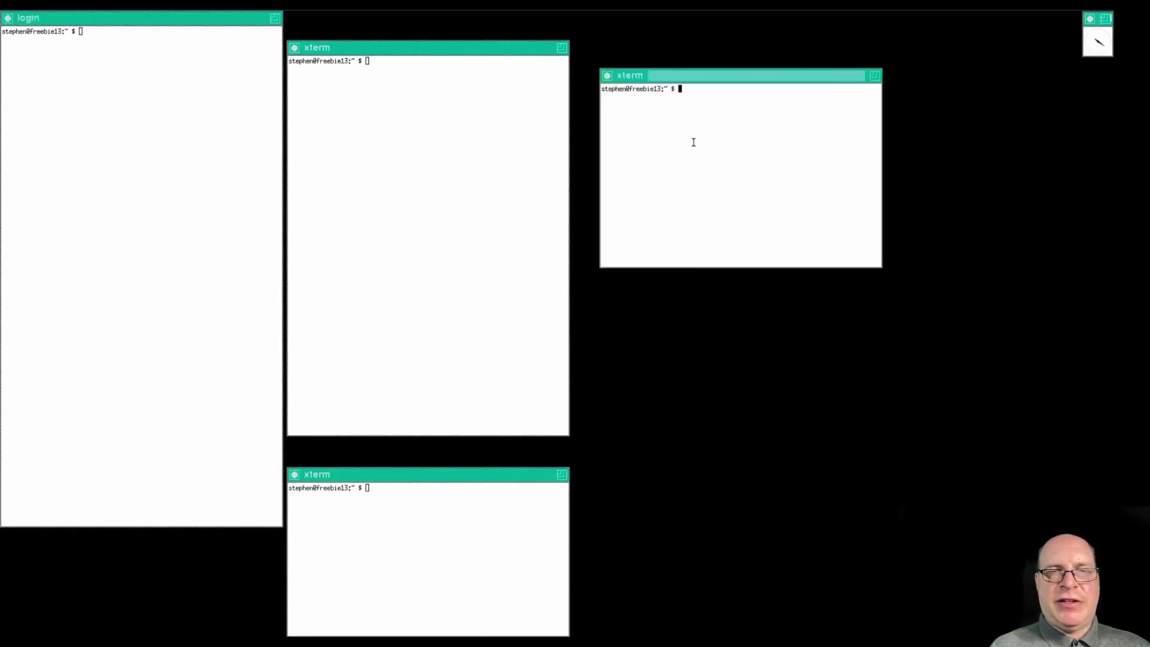
text(sudo -s)
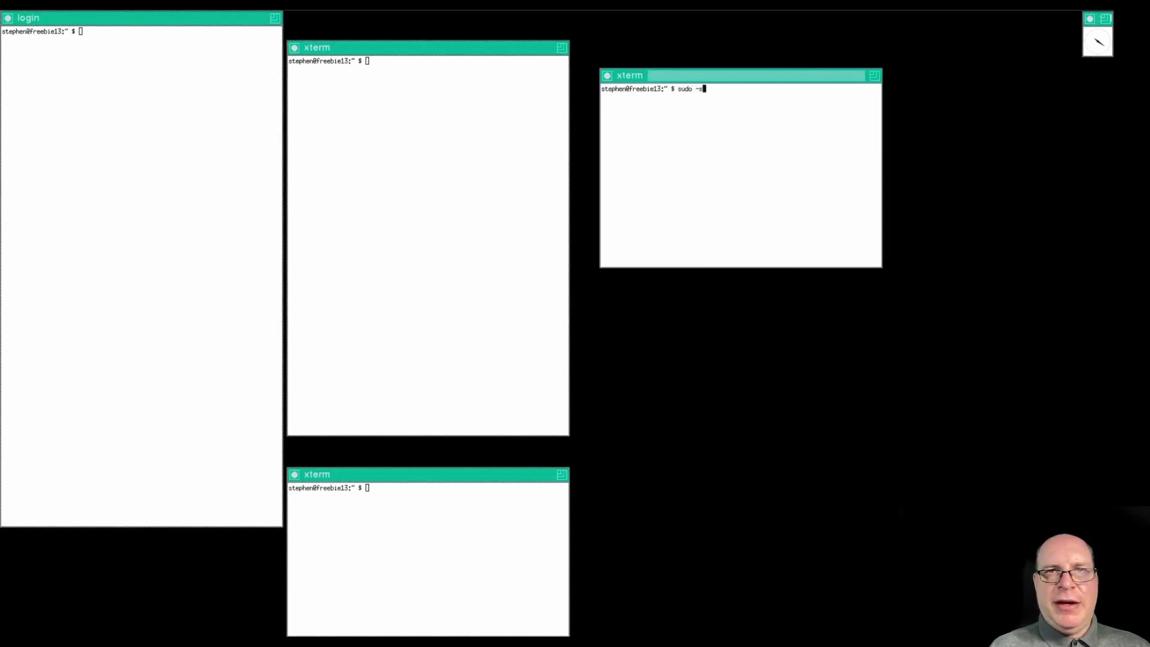
key(Return)
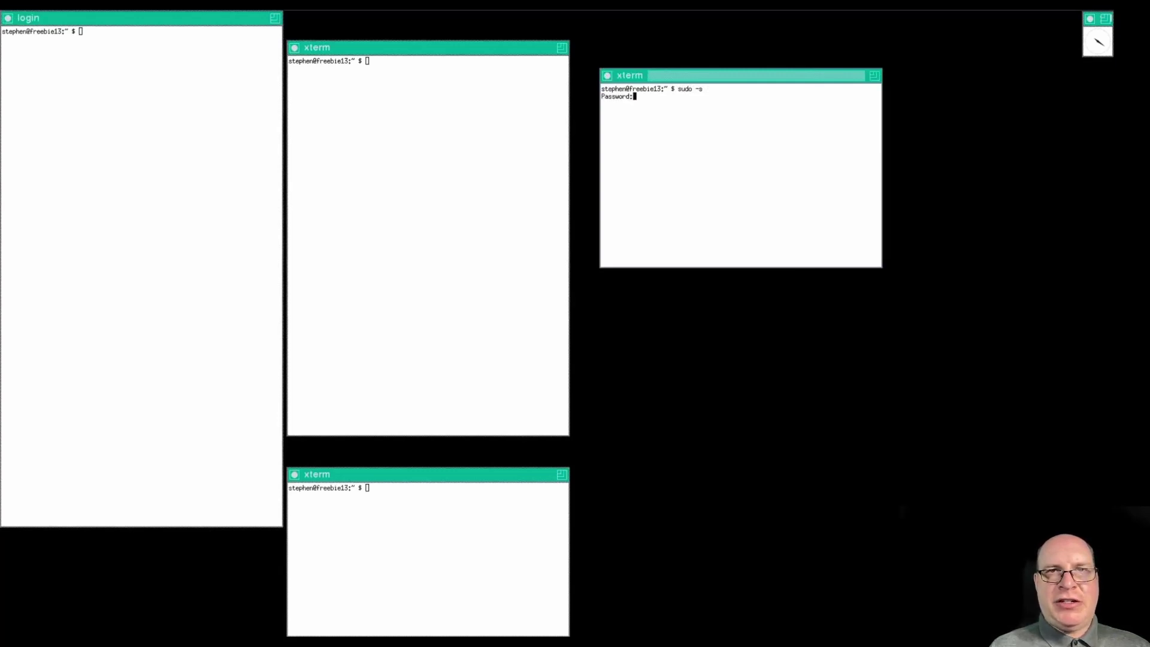
key(Return)
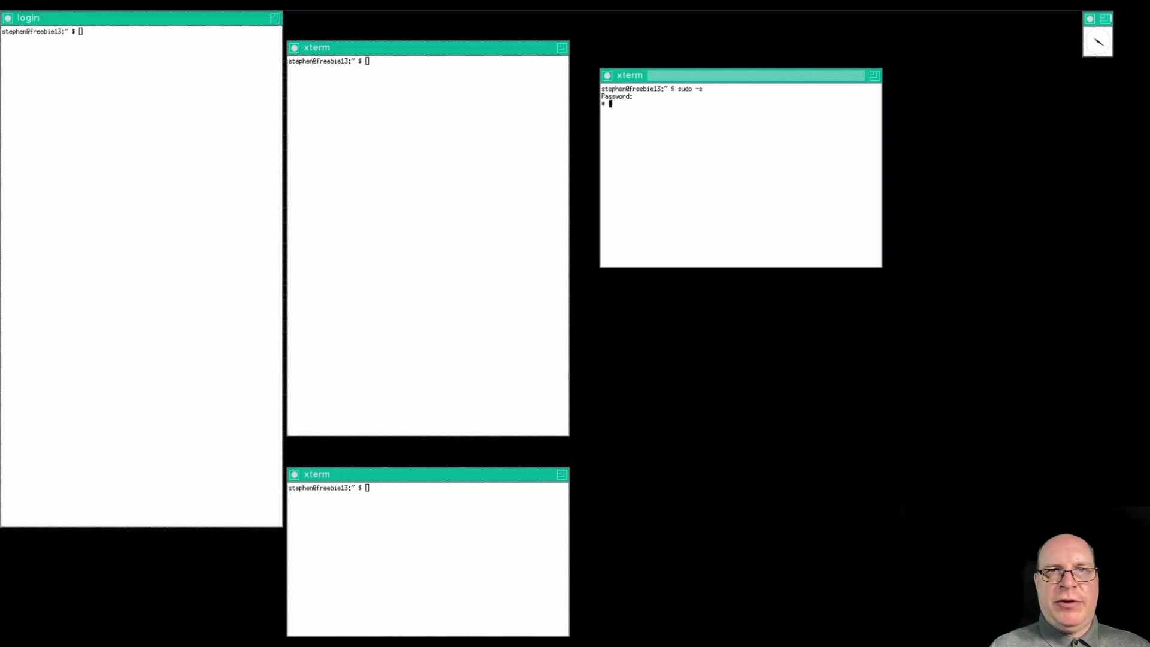
Update the package repository catalogue with pkg update and install the neofetch package, accepting the installation.
text(pkg update)
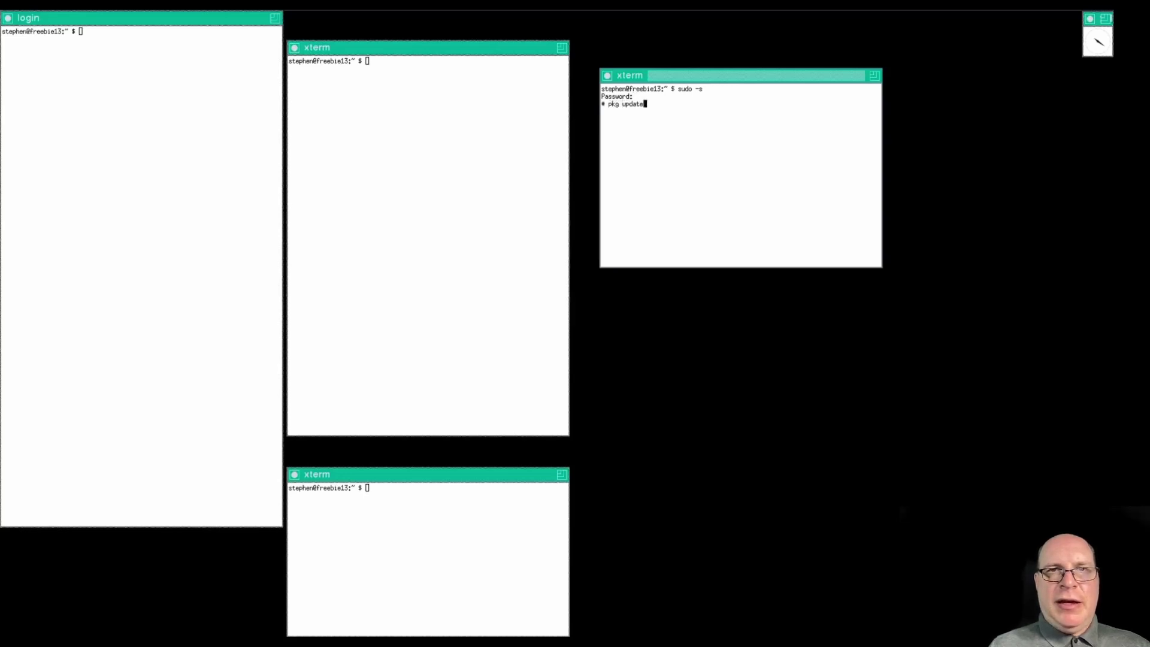
key(Return)
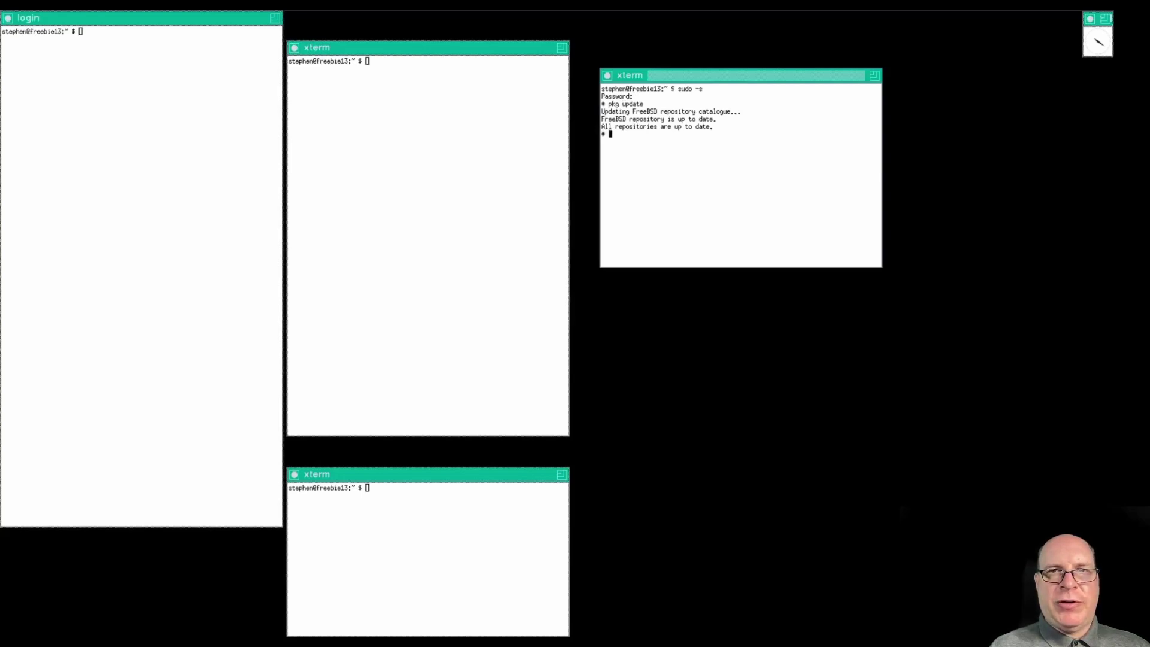
text(pkg install)
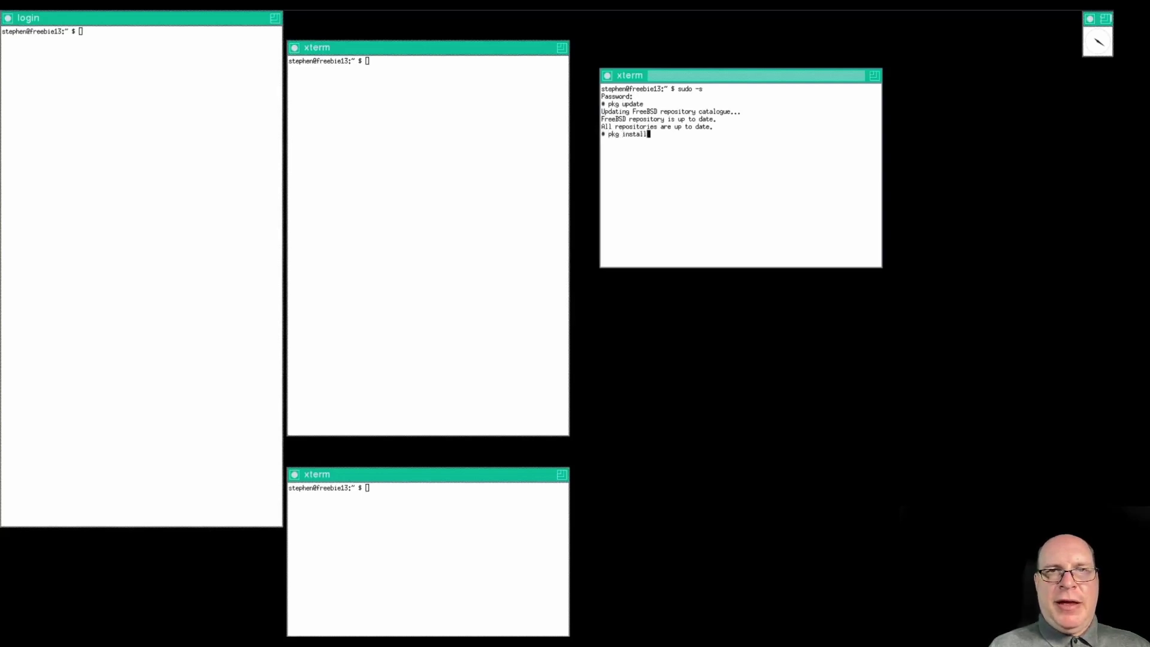
text( neofetch)
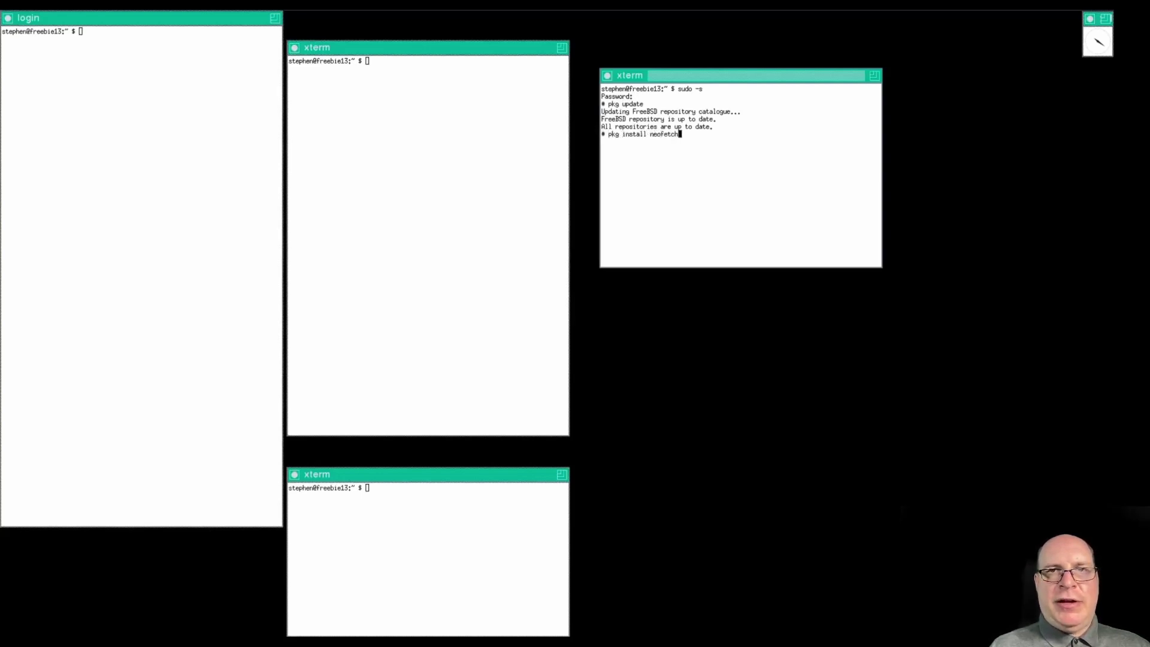
key(Return)
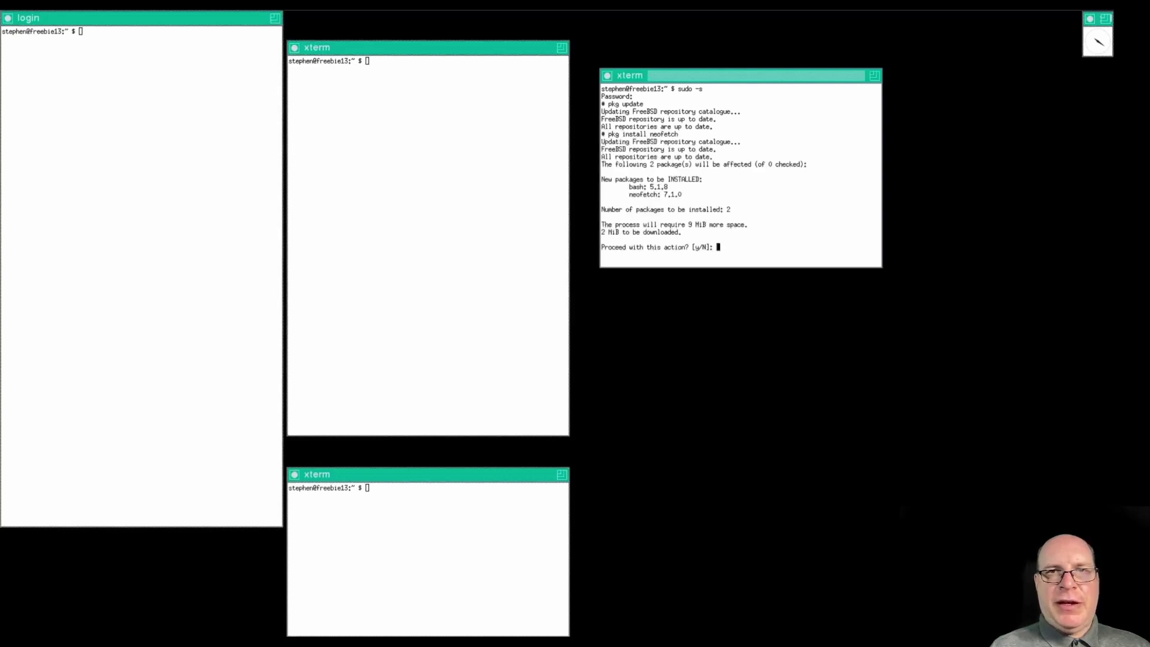
text(y)
key(Return)
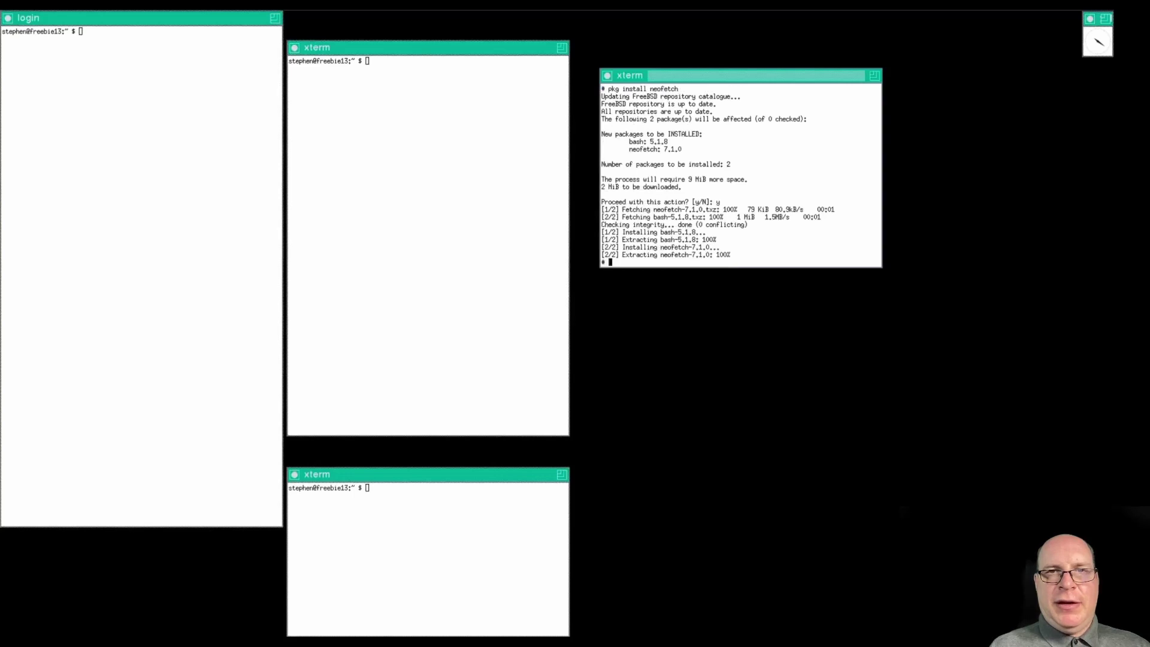
Leave the root shell, run neofetch as the regular user, and highlight the memory usage value in its output.
key(ctrl+d)
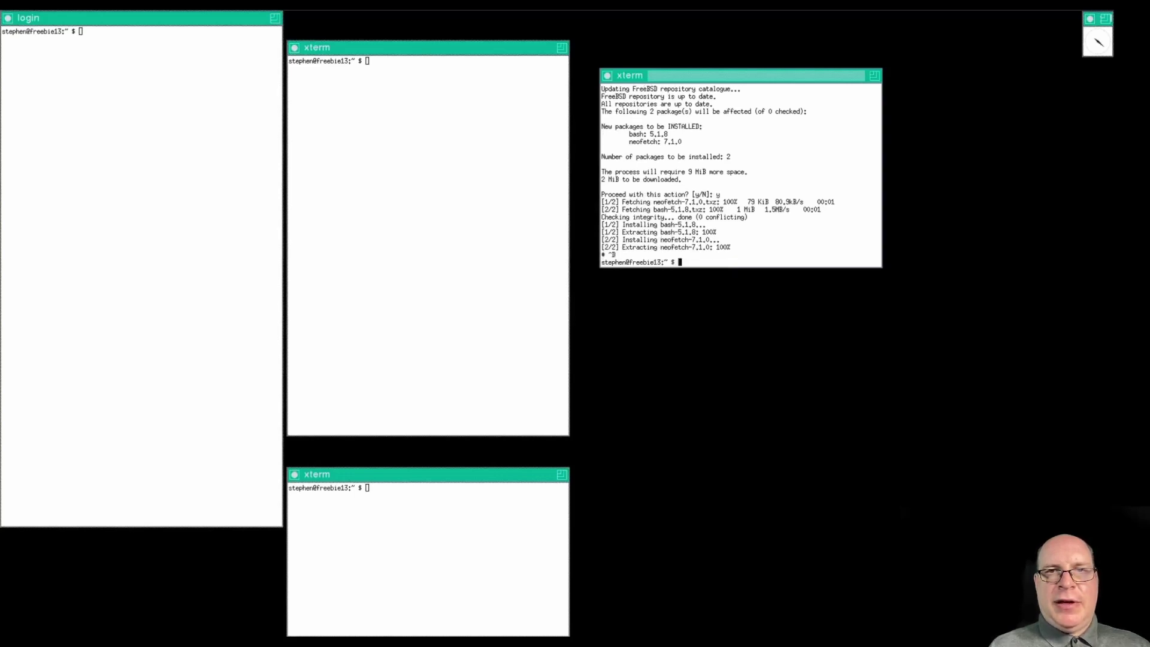
text(neofetch)
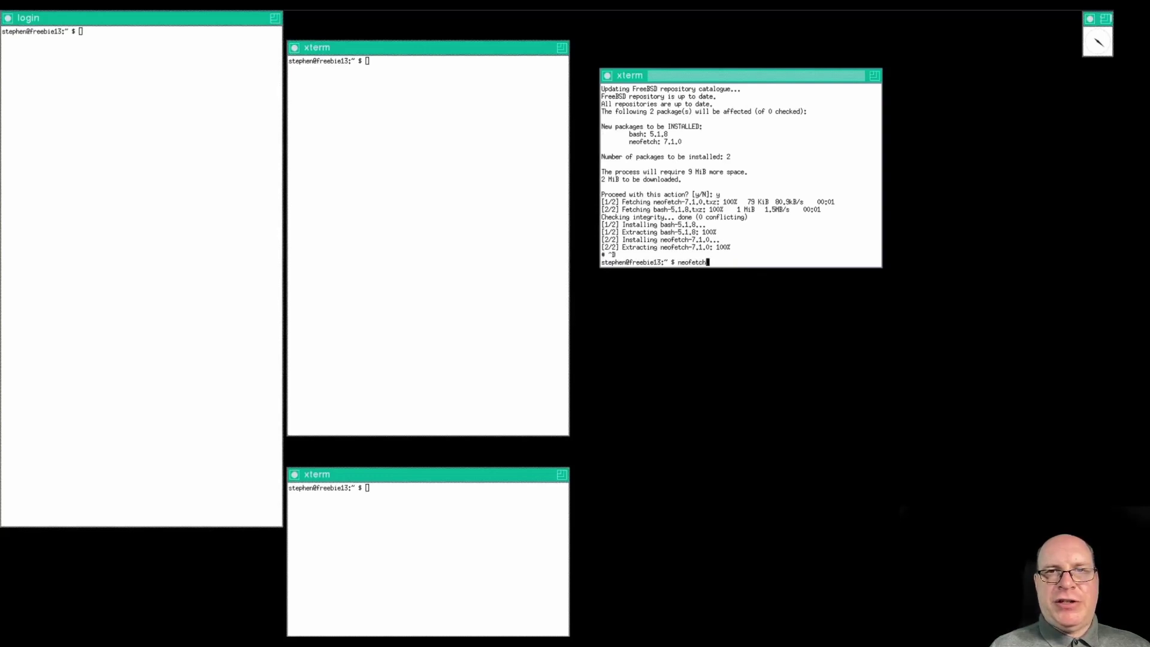
key(Return)
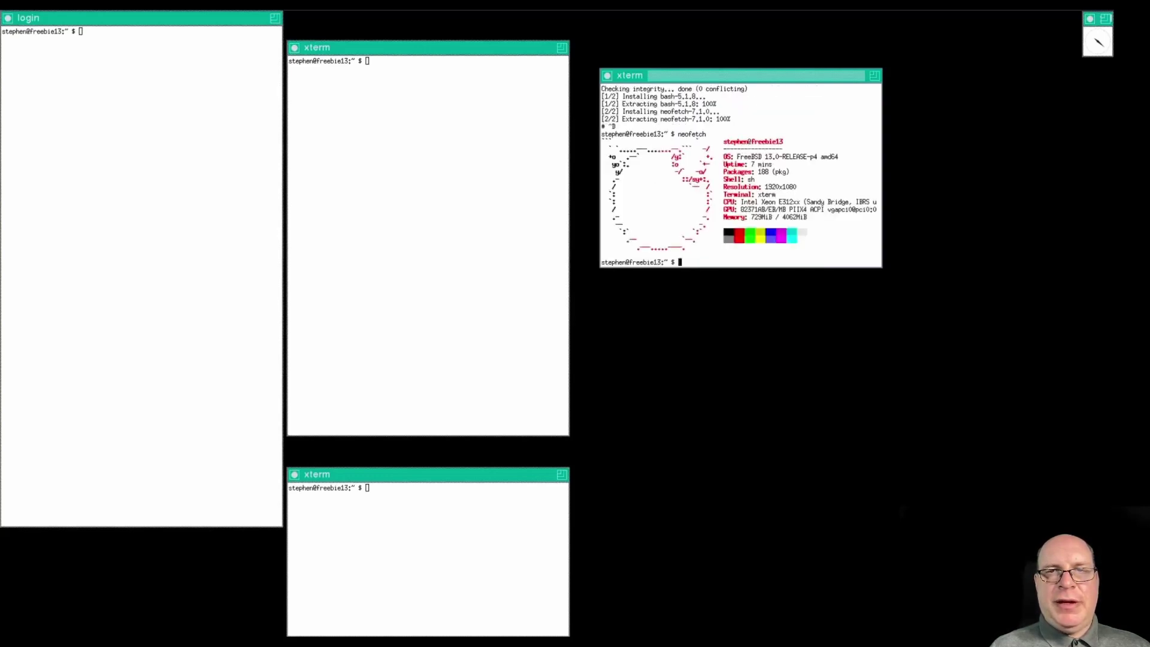
drag(745, 216, 807, 217)
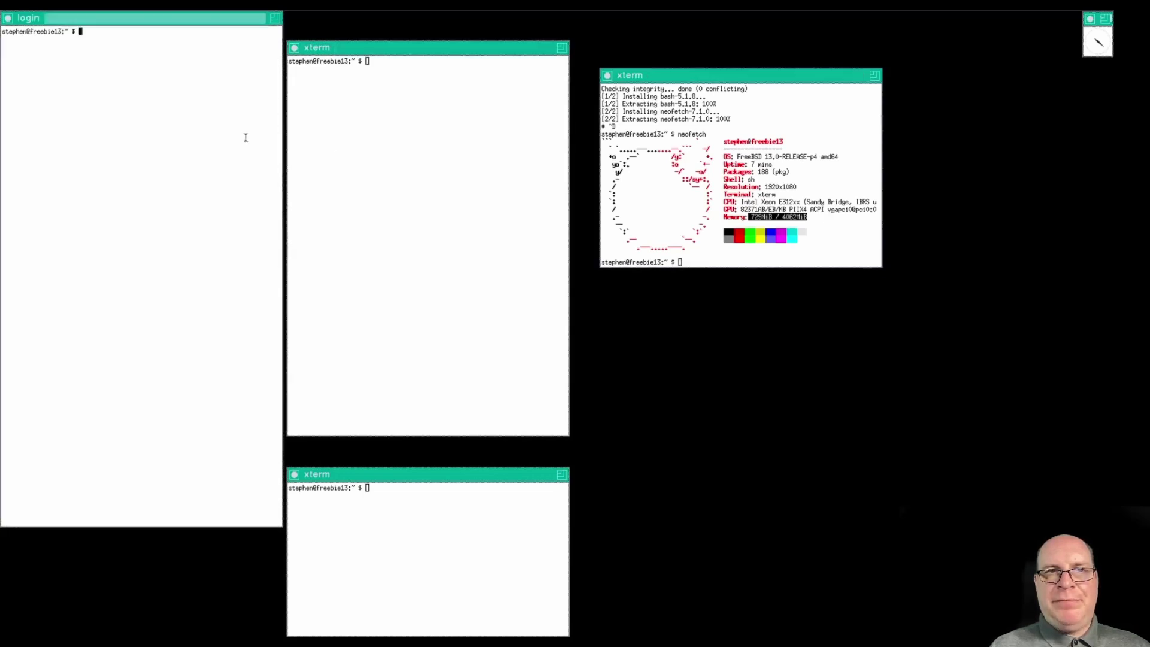
End the graphical session by running exit in the login window, and clear the text console.
text(exit)
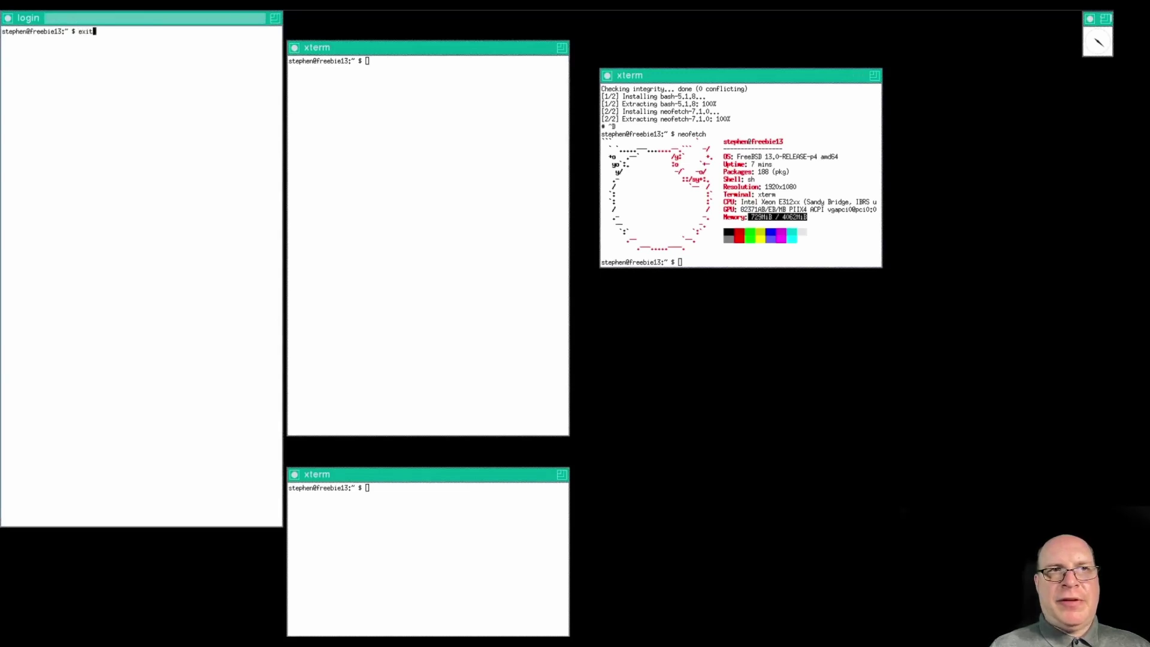
key(Return)
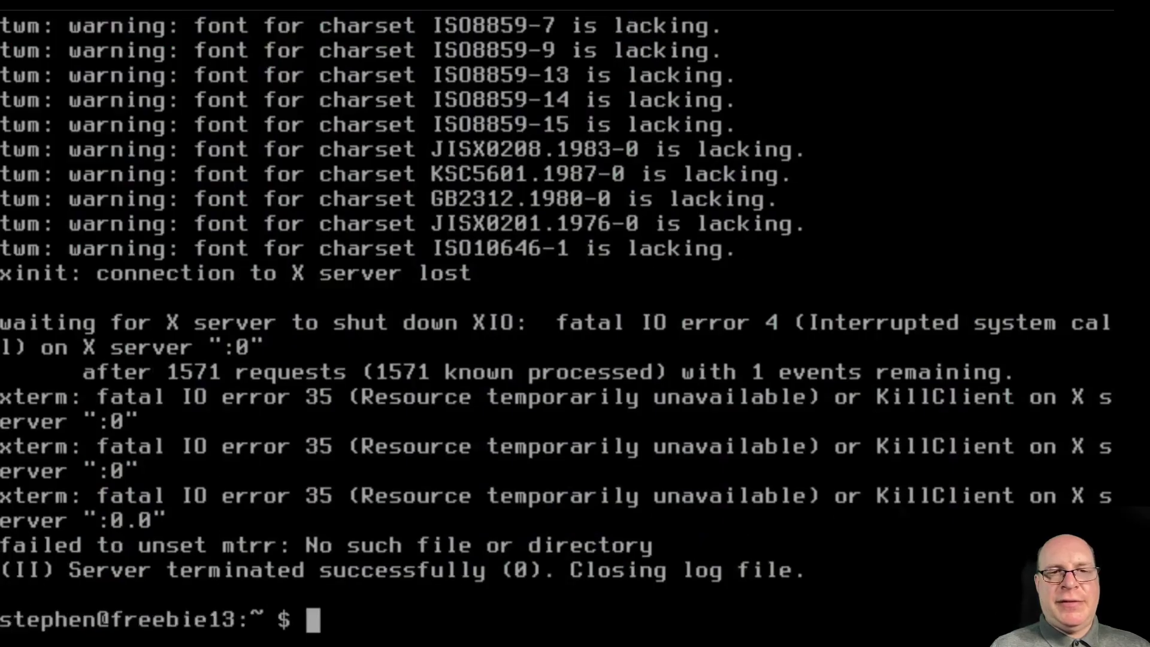
key(ctrl+l)
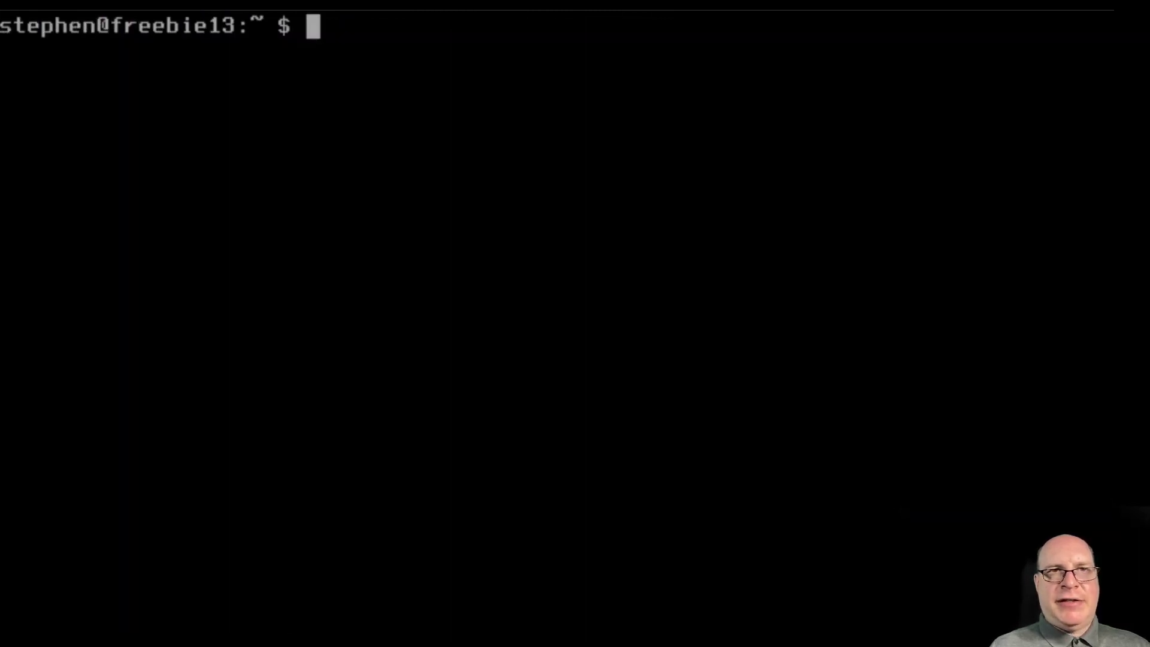
Start a root shell on the text console with sudo -s, entering the user's account password.
text(sudo -s)
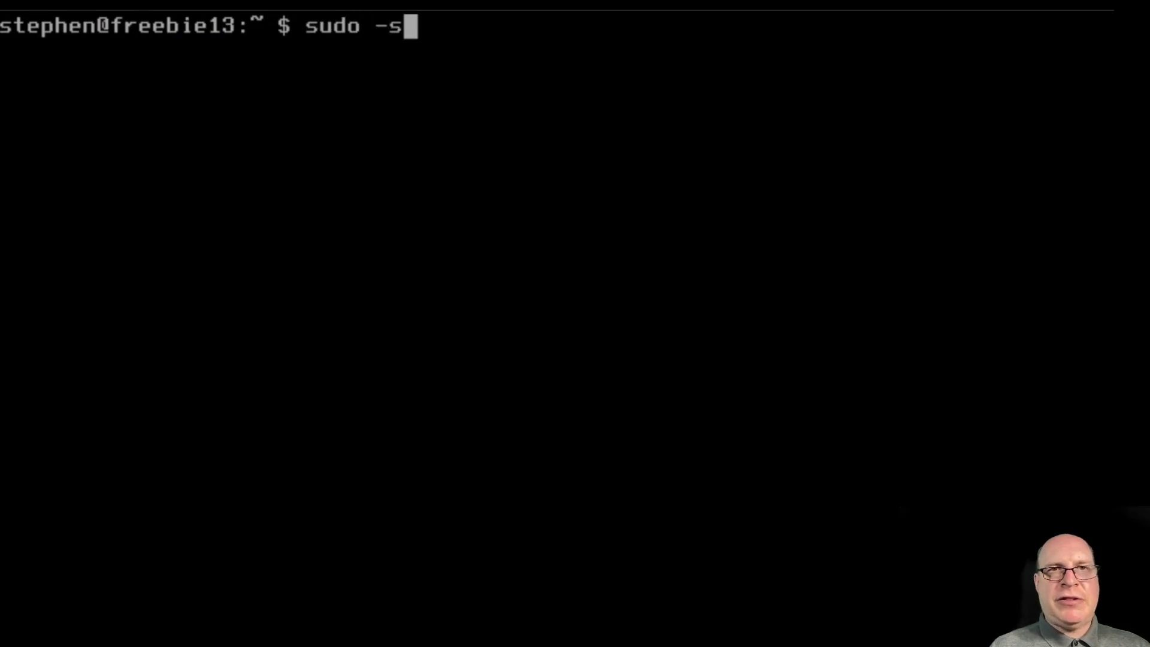
key(Return)
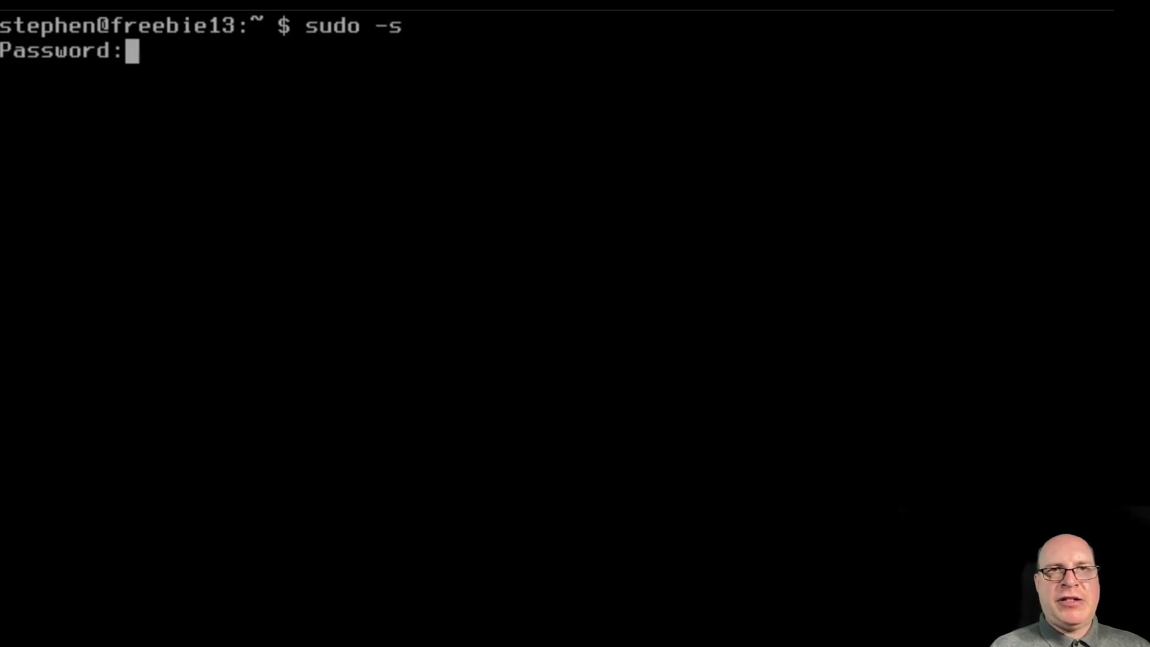
key(Return)
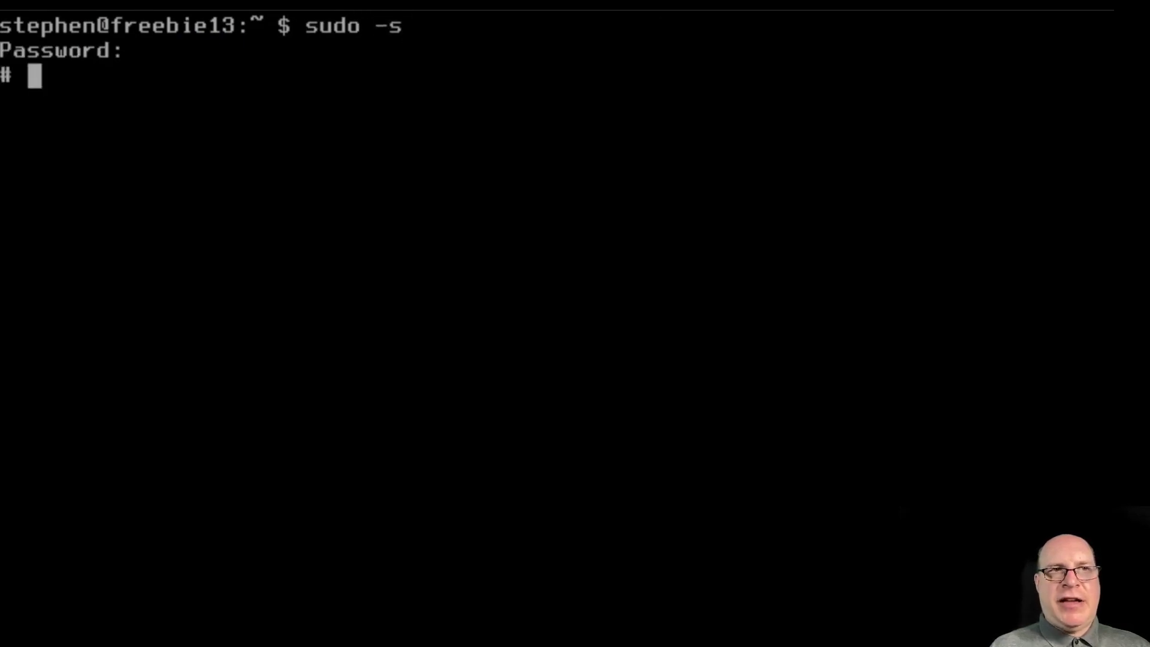
Install the KDE desktop with pkg install x11/kde5, accepting the installation, and clear the terminal when it finishes.
text(pkg inst)
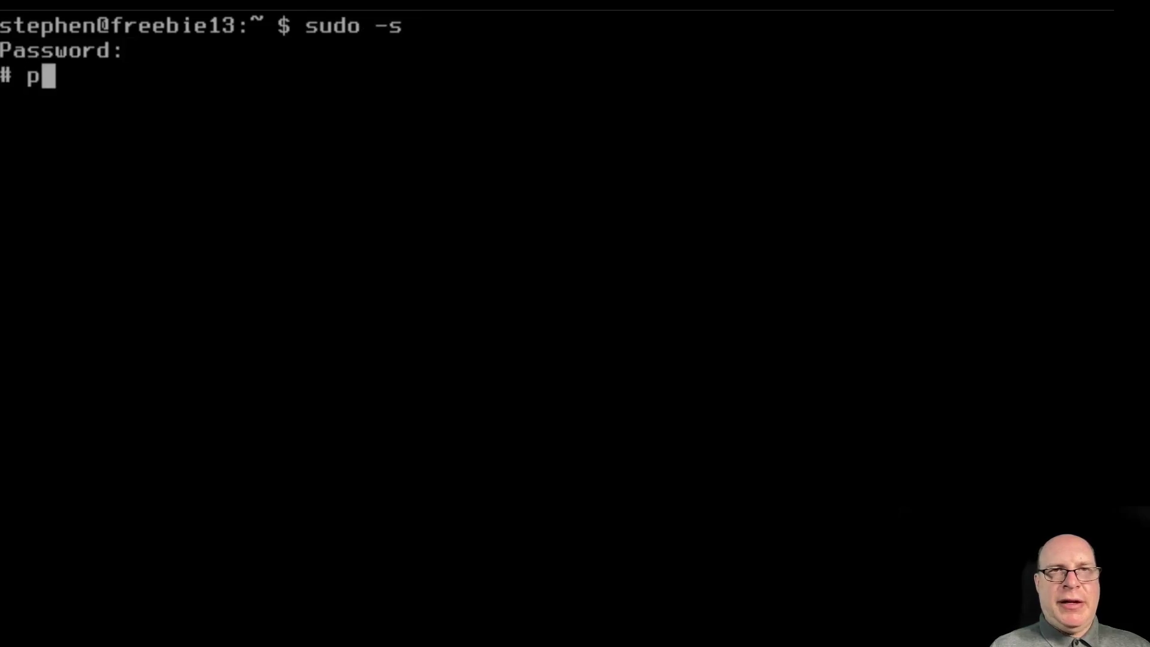
text(a)
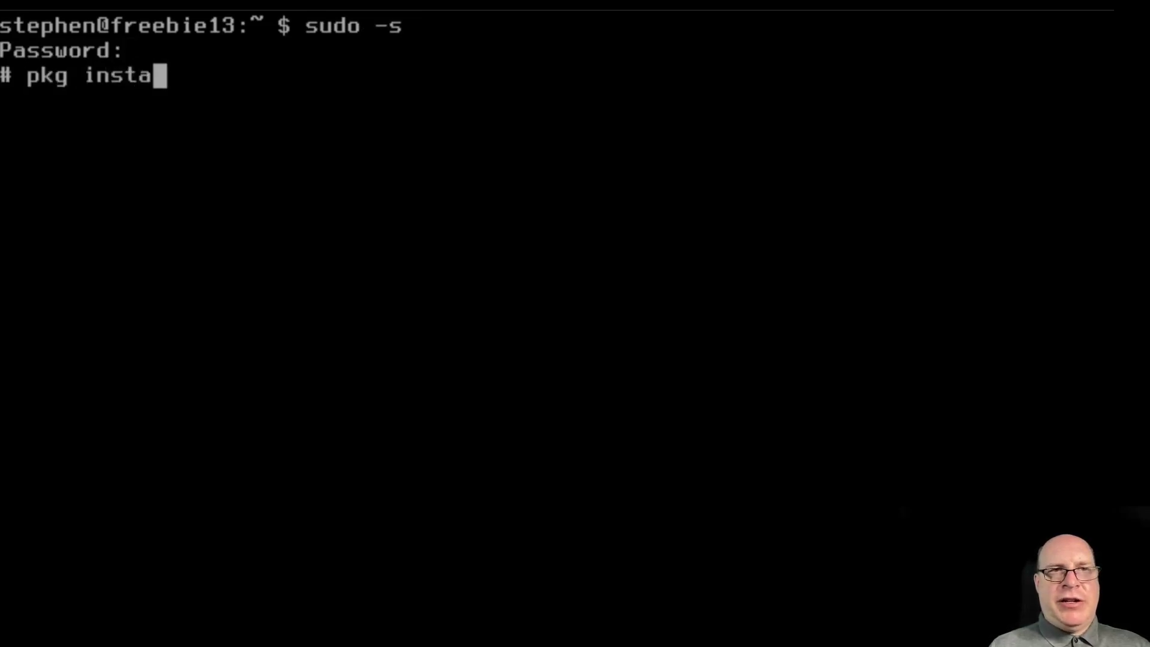
text(ll x11)
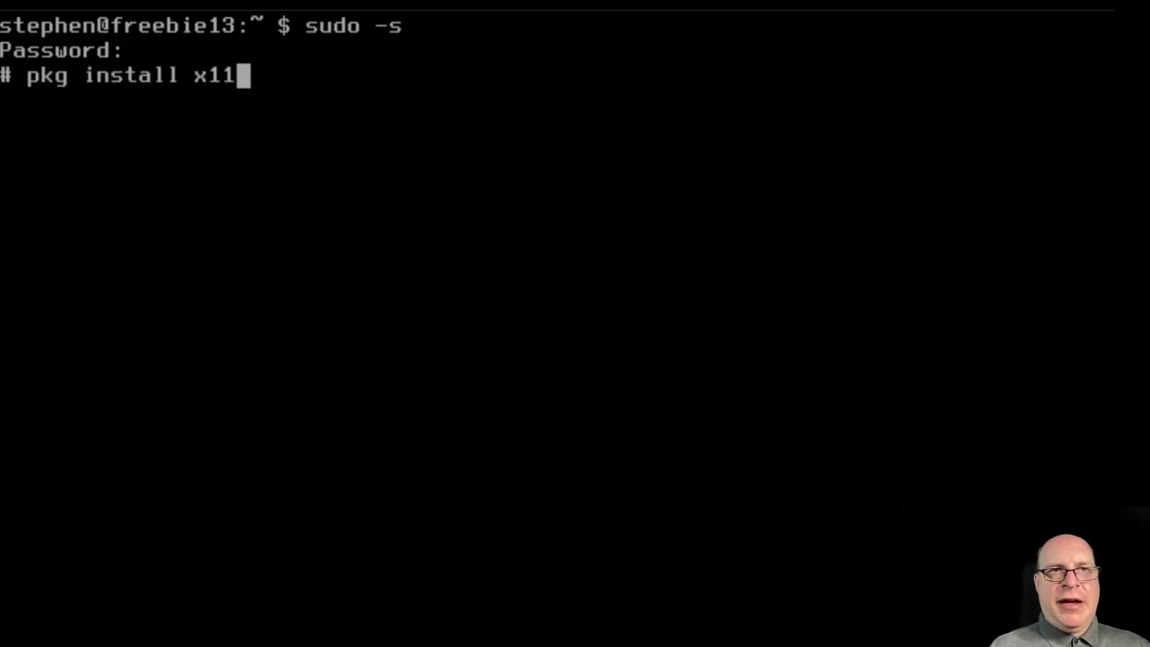
text(/kde5)
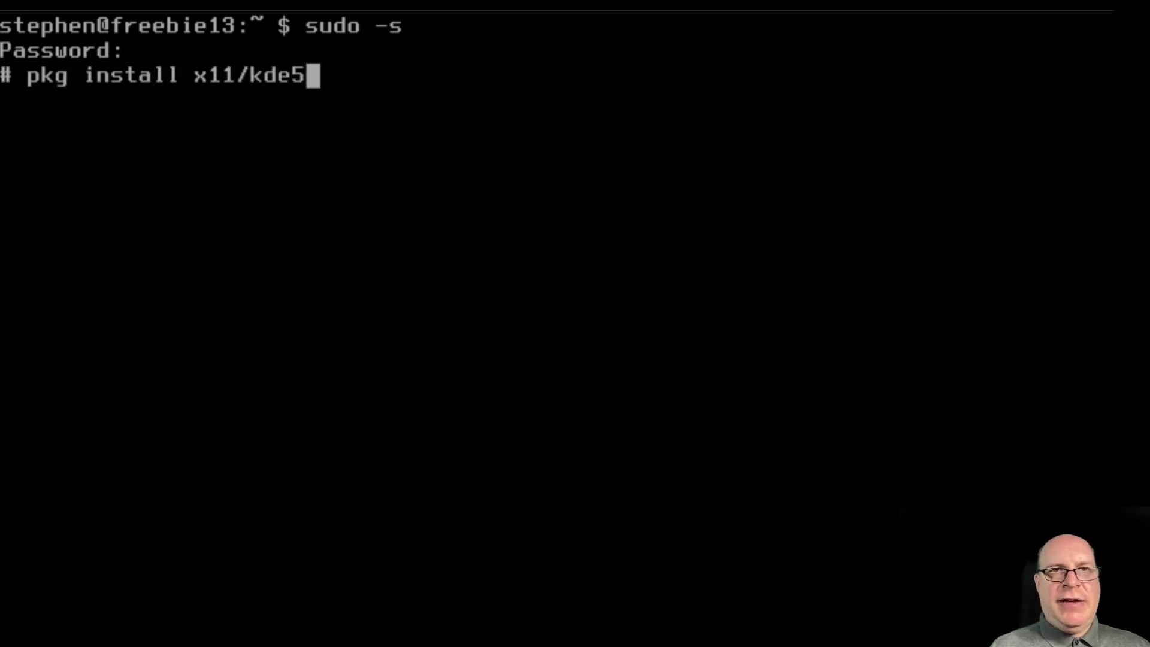
key(Return)
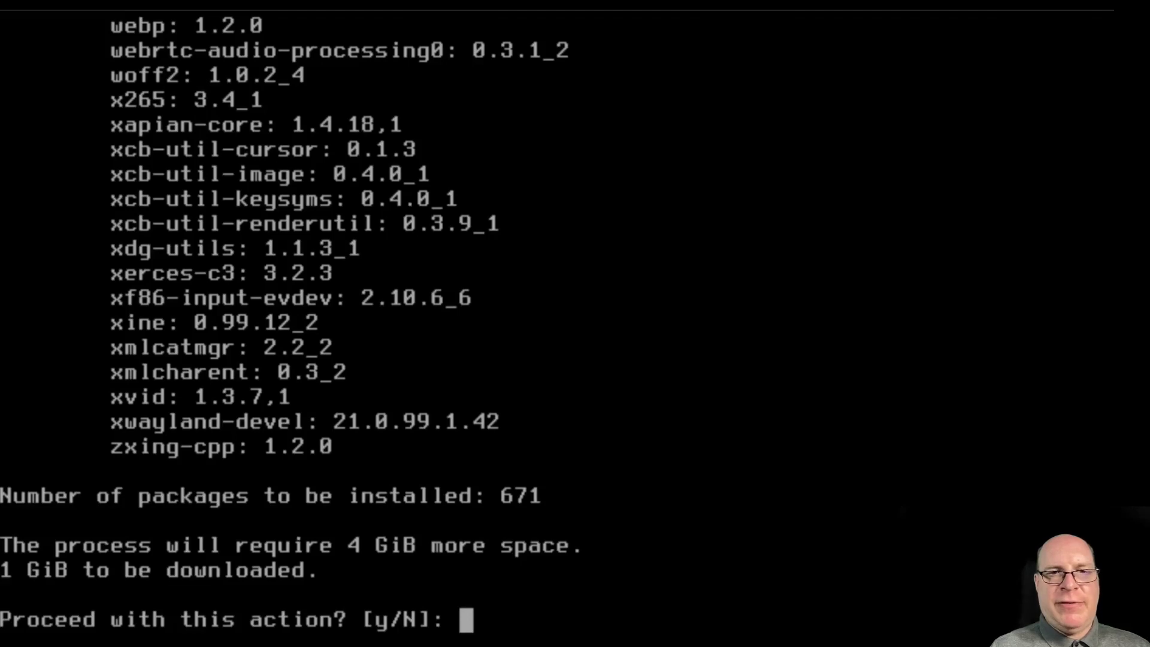
text(y)
key(Return)
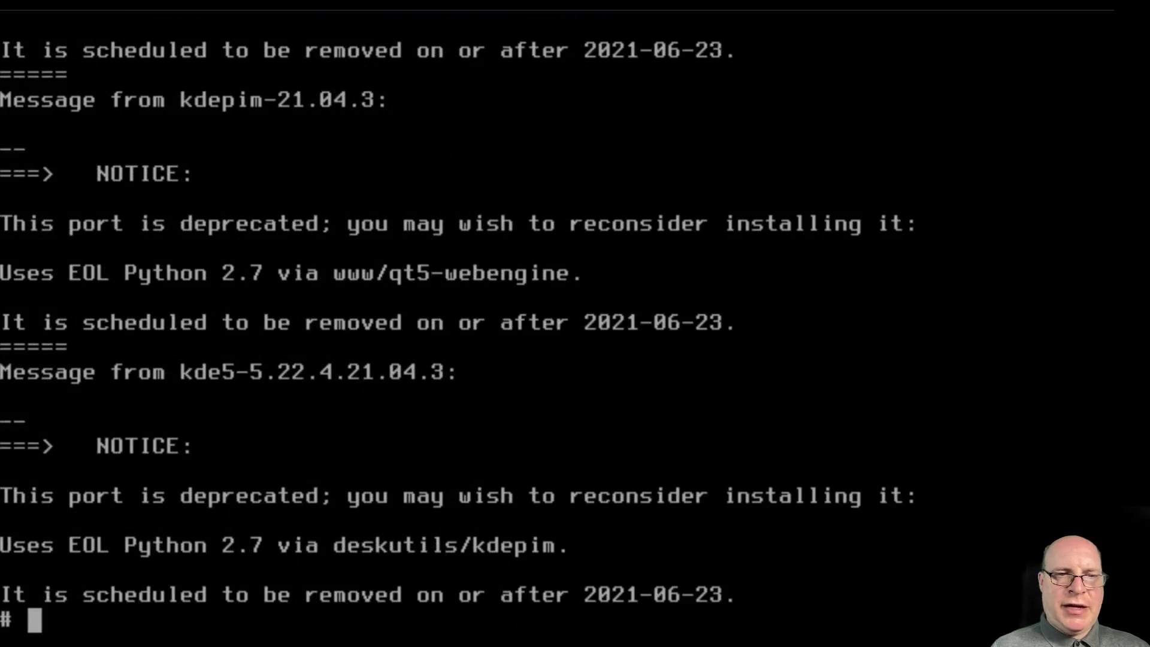
key(ctrl+l)
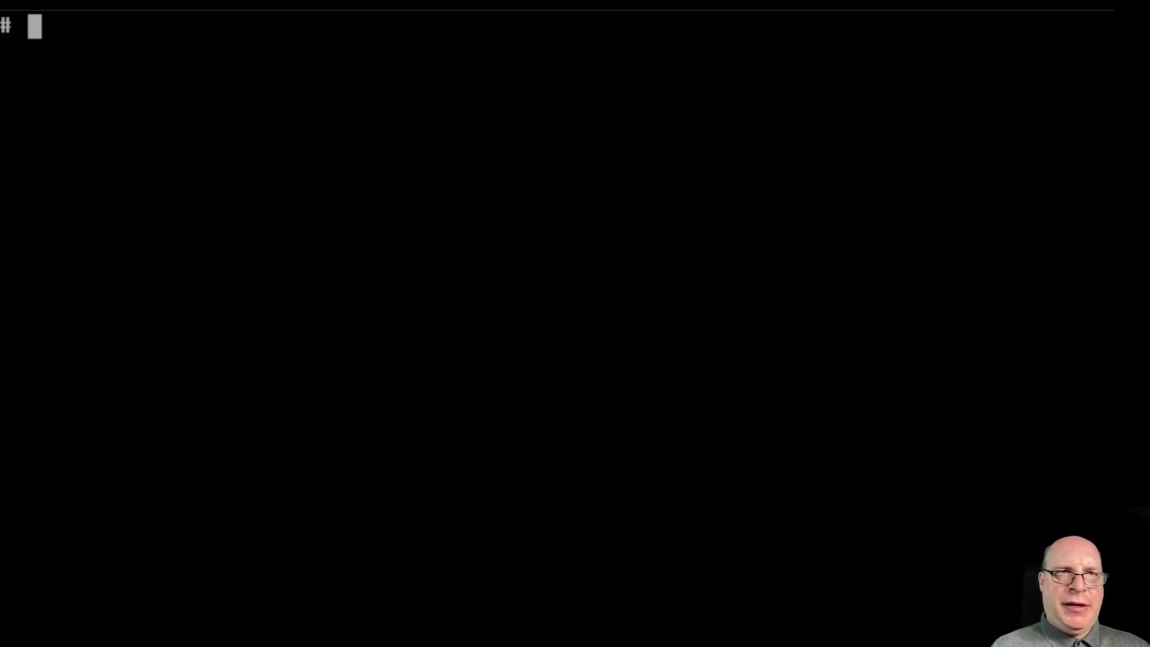
Open /etc/fstab in vi and add the comment line "# KDE" below the swap entry.
text(vi /etc/f)
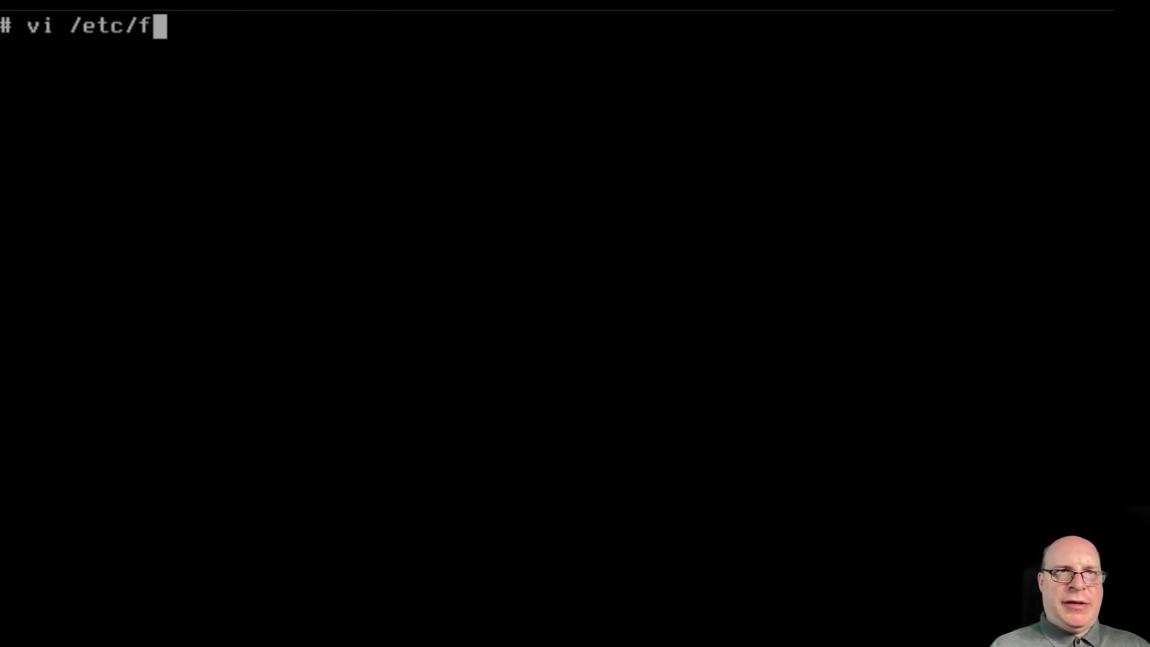
text(stab)
key(Return)
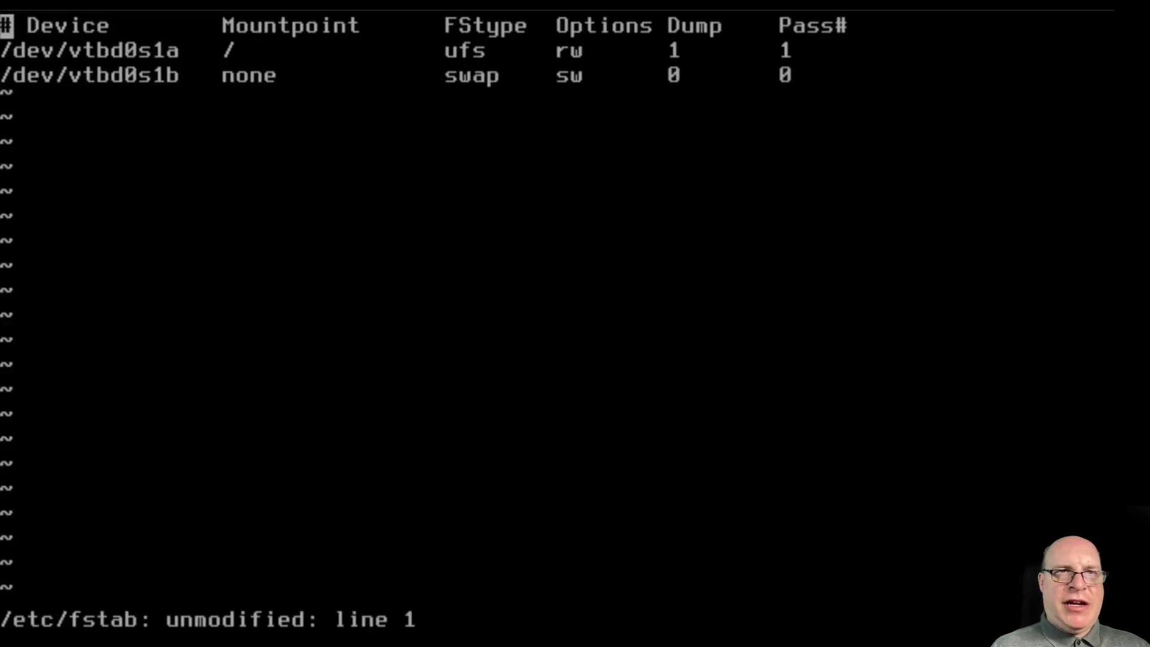
key(j)
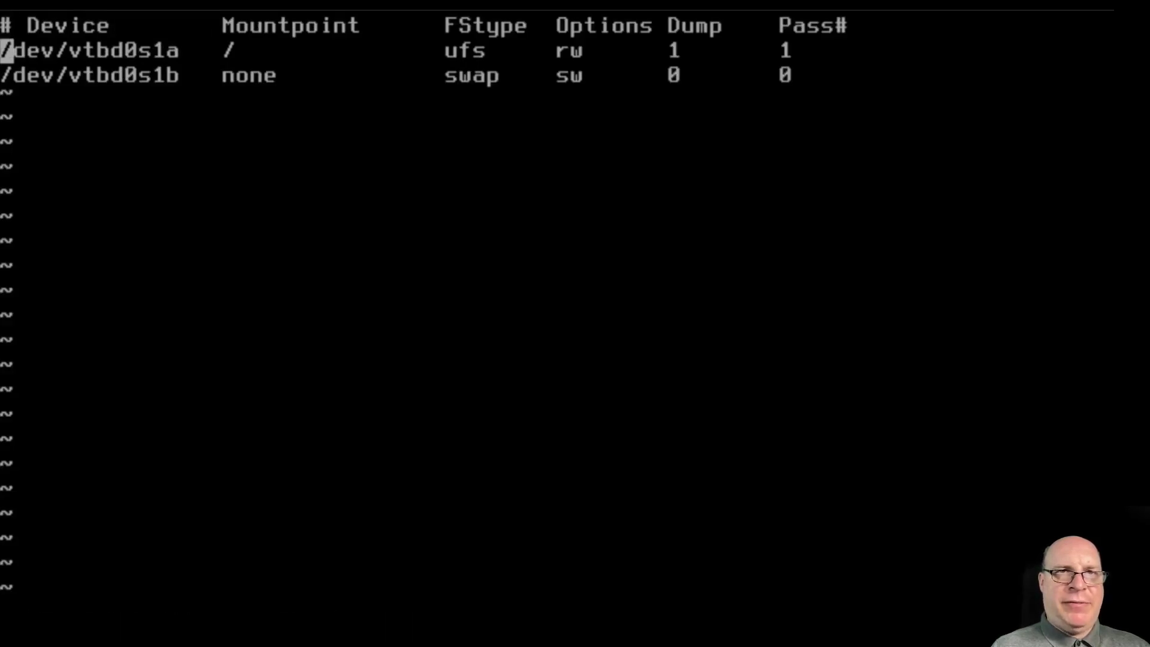
key(j)
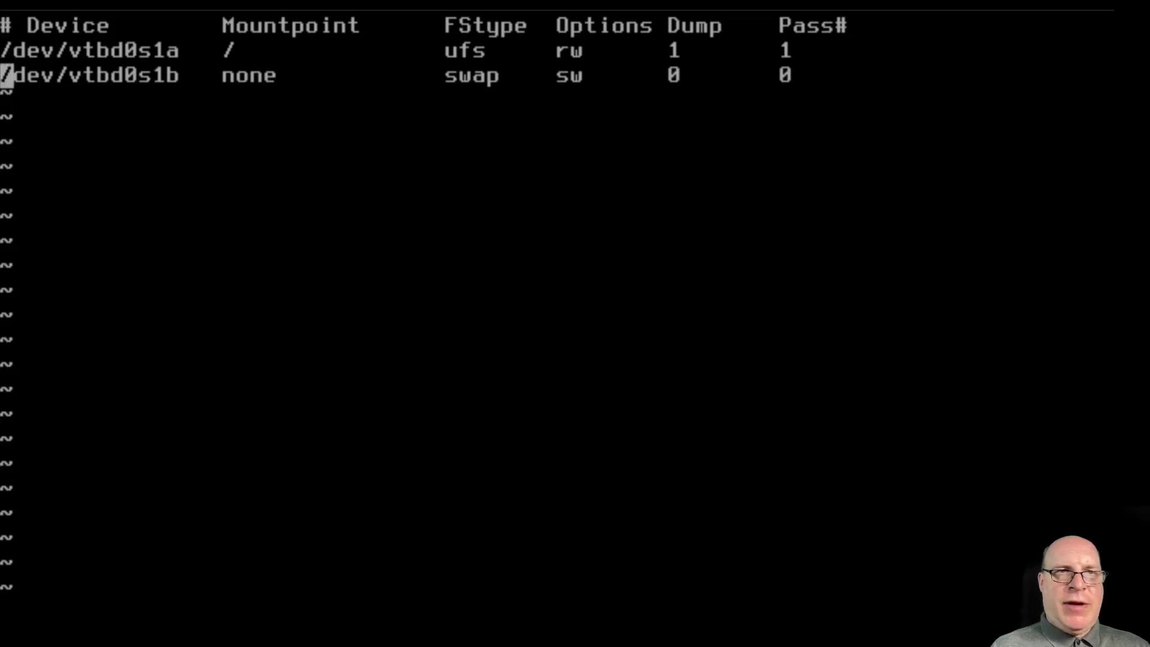
text(o)
text(#)
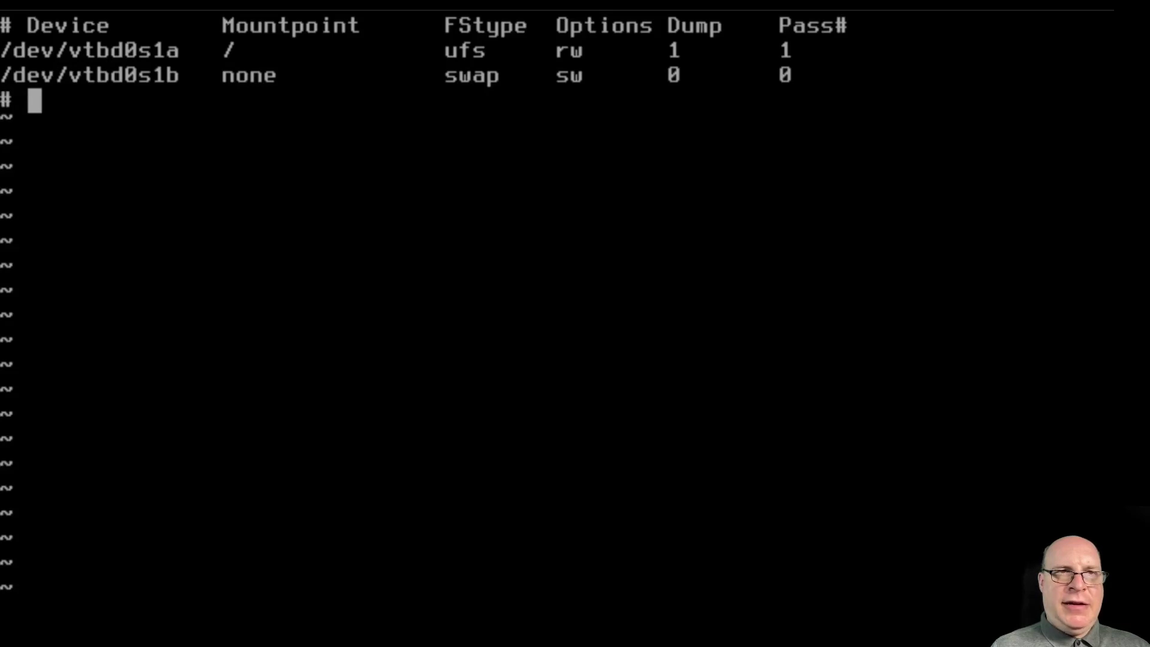
text( KDE)
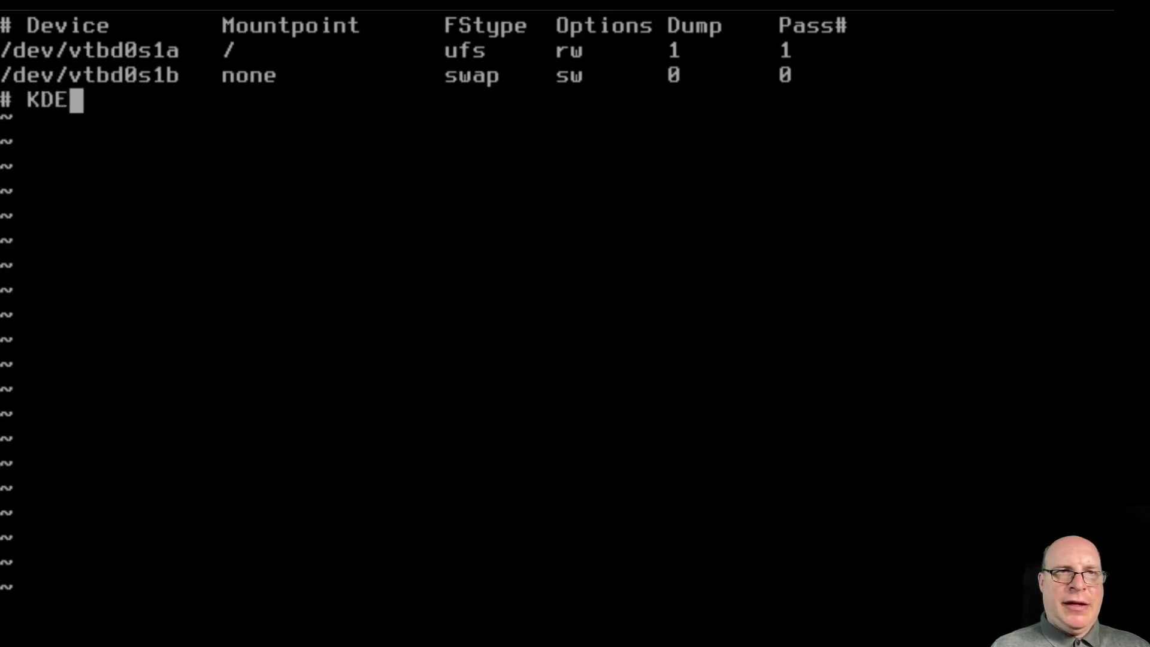
Add a tab-separated fstab entry under the KDE comment: device proc, mountpoint /proc, type procfs, options rw, dump 0, pass 0.
key(Return)
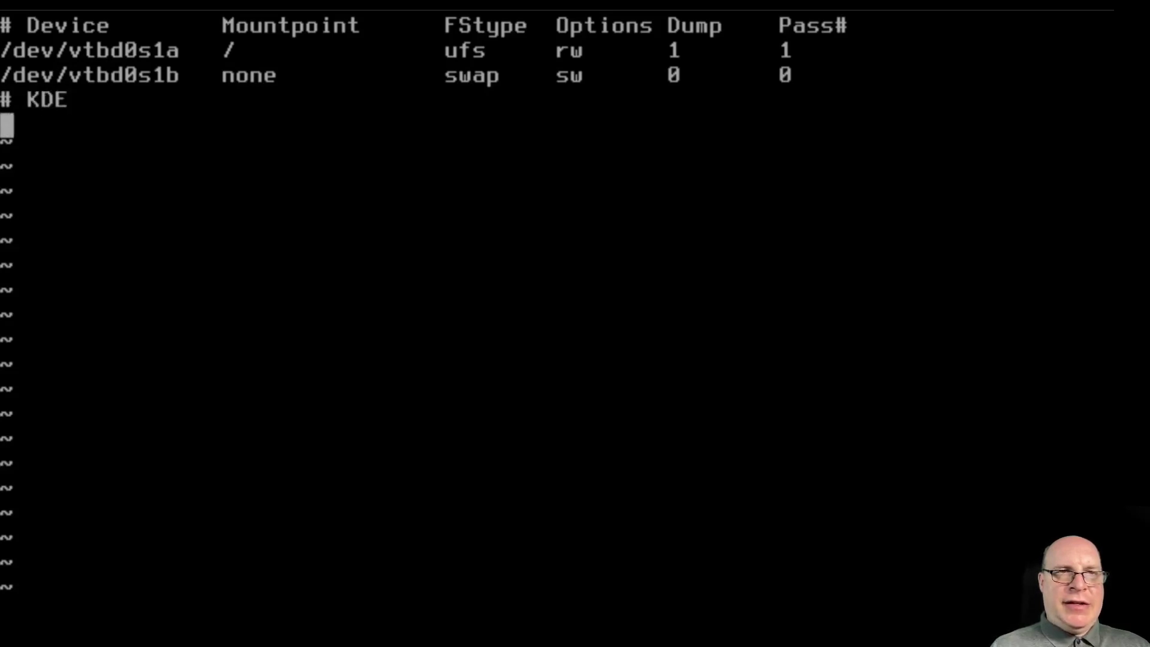
text(proc)
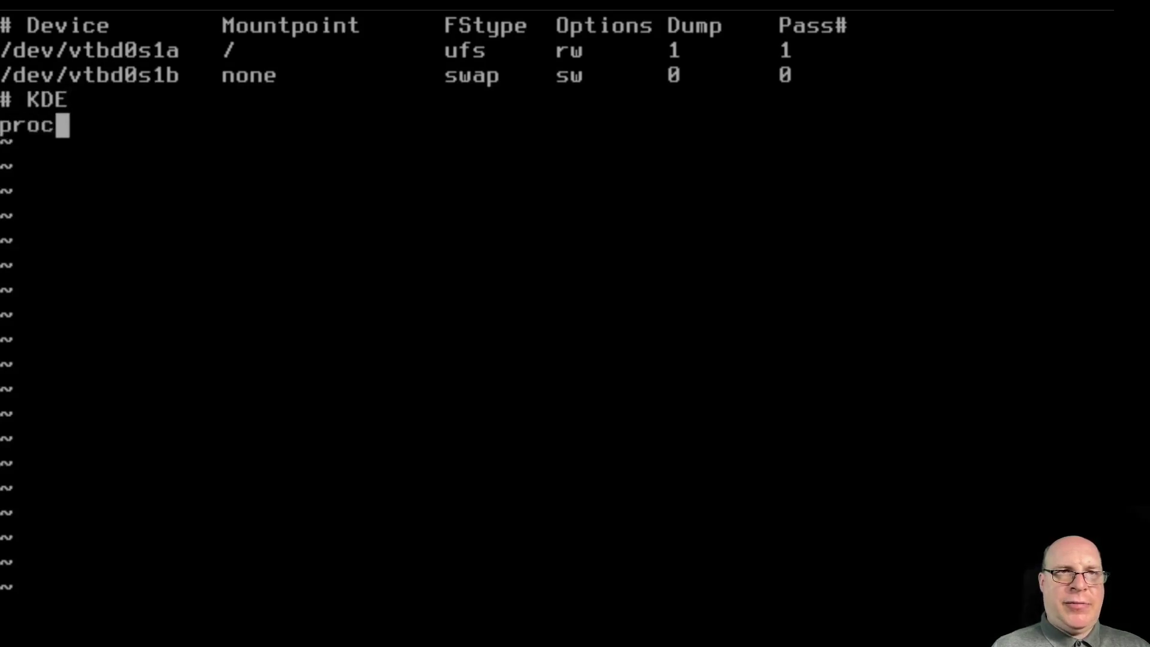
key(Tab)
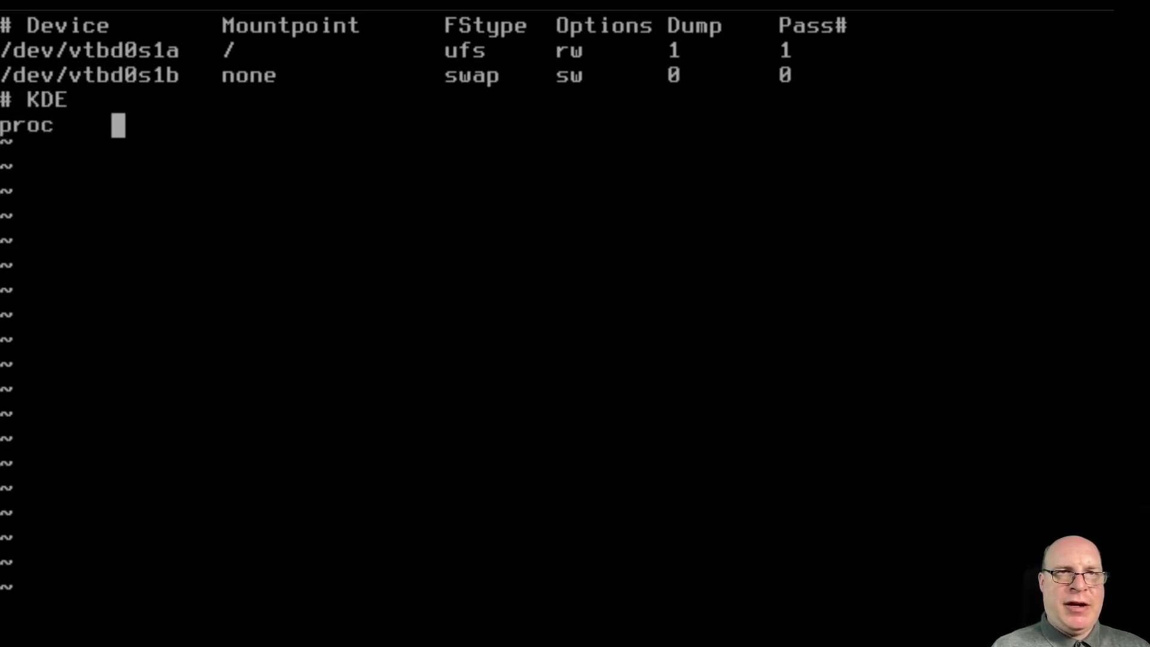
key(Tab)
text(/)
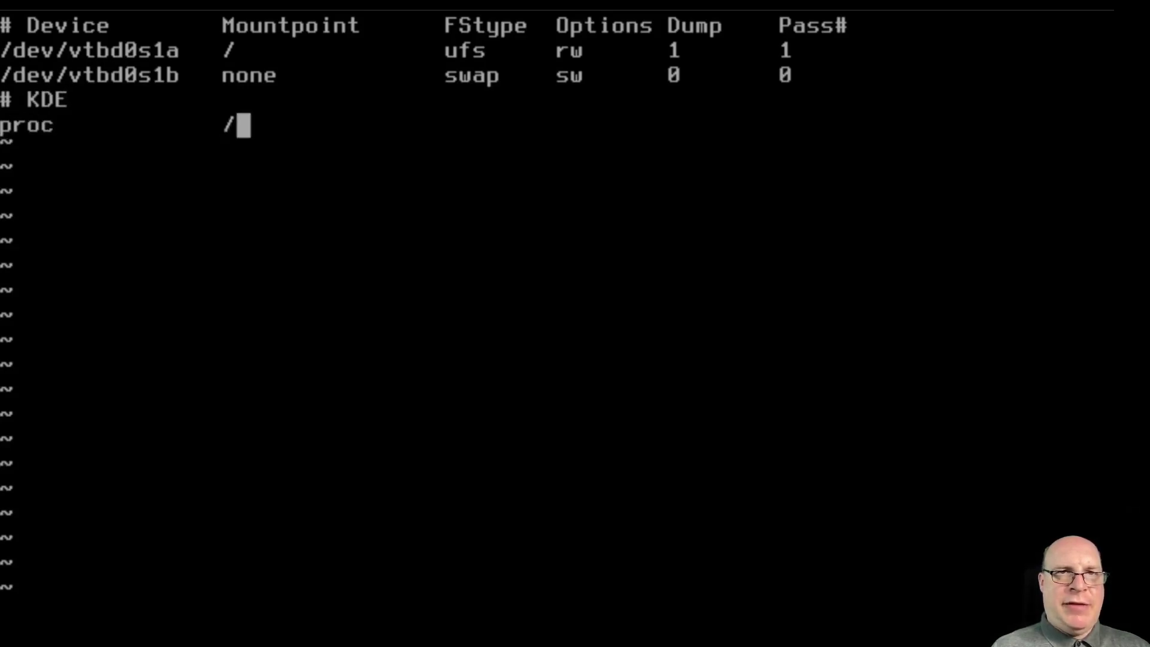
text(proc)
key(Tab)
key(Tab)
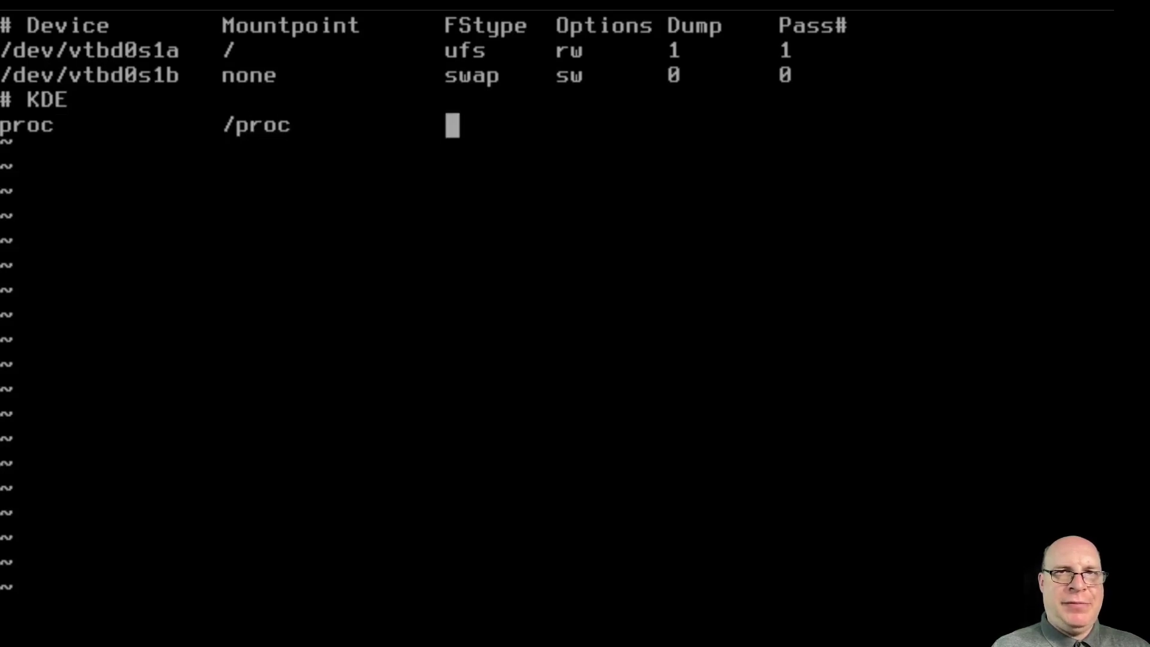
text(procfs)
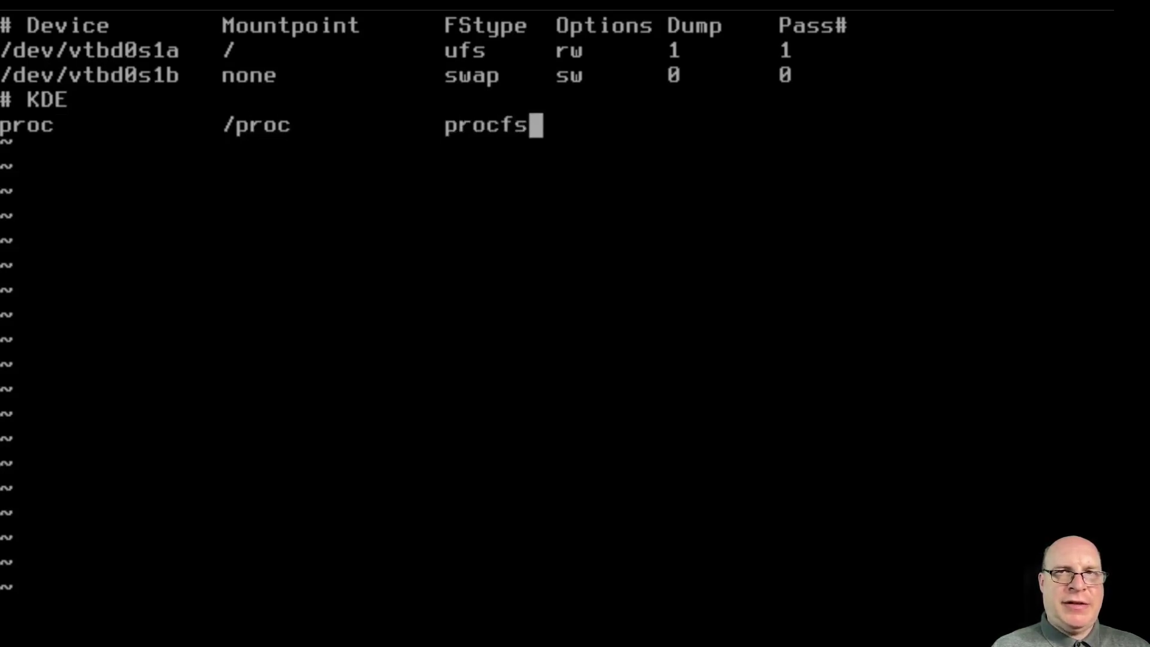
key(Tab)
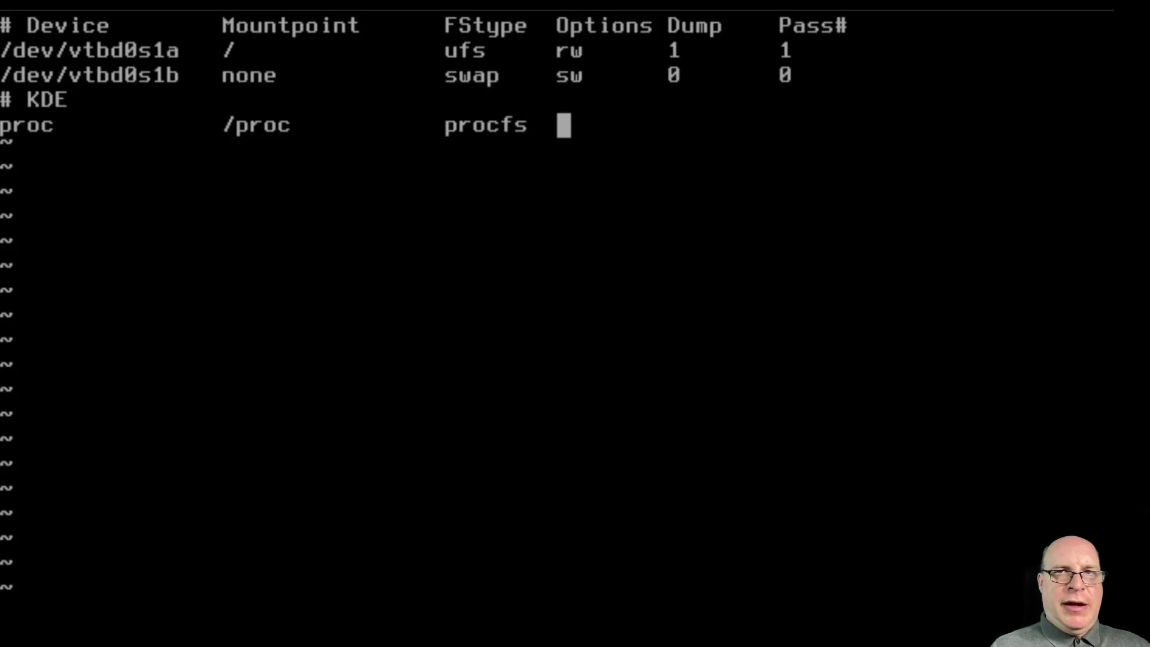
text(rw)
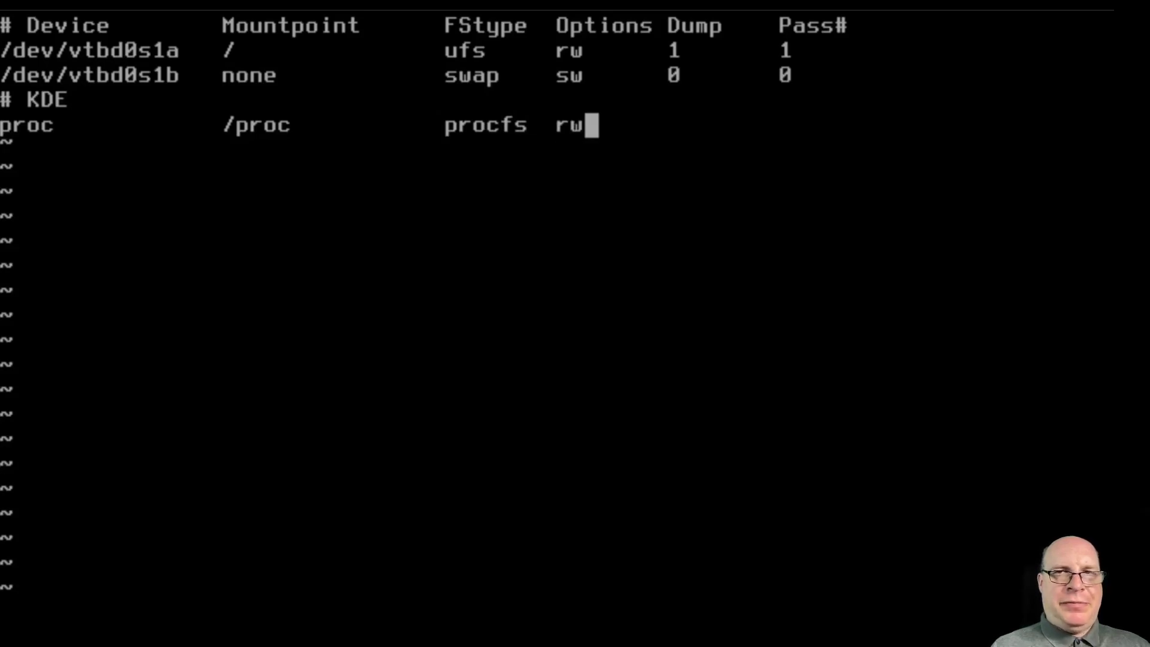
key(Tab)
text(0)
key(Tab)
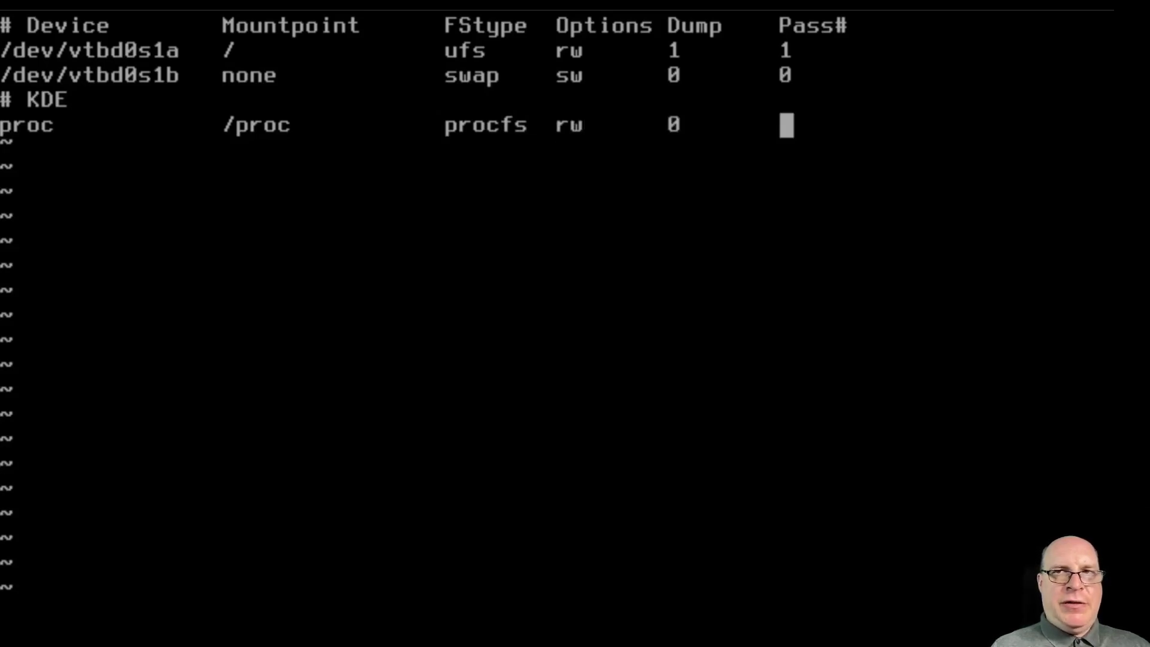
text(0)
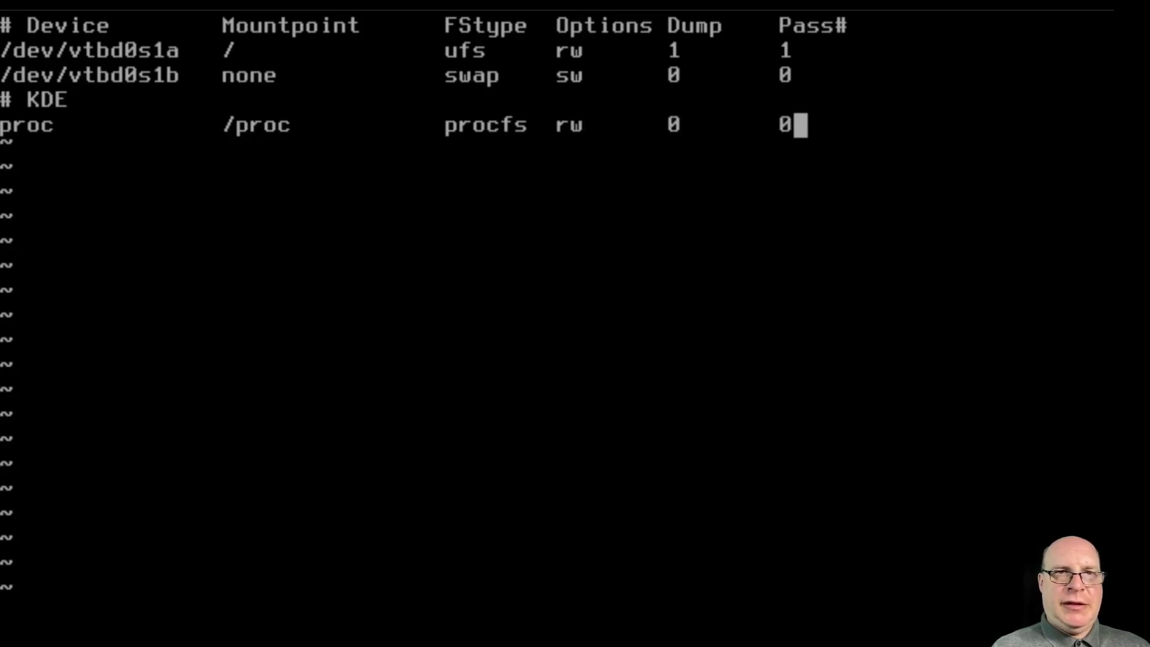
Save /etc/fstab, quit vi and clear the console.
key(Escape)
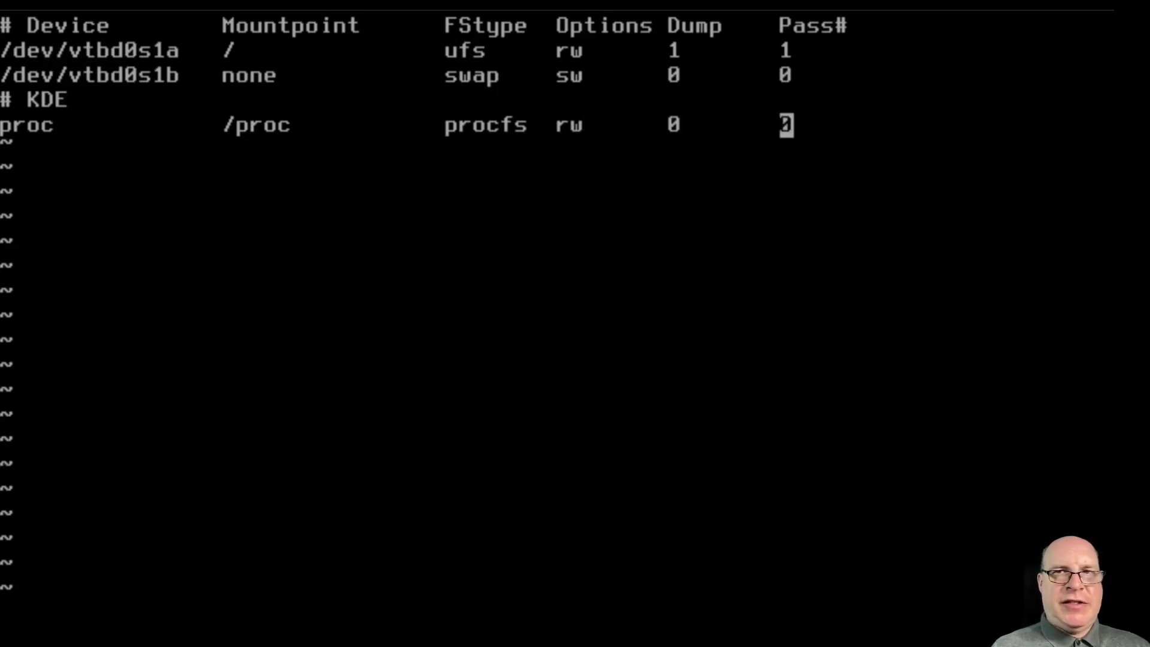
text(:wq)
key(Return)
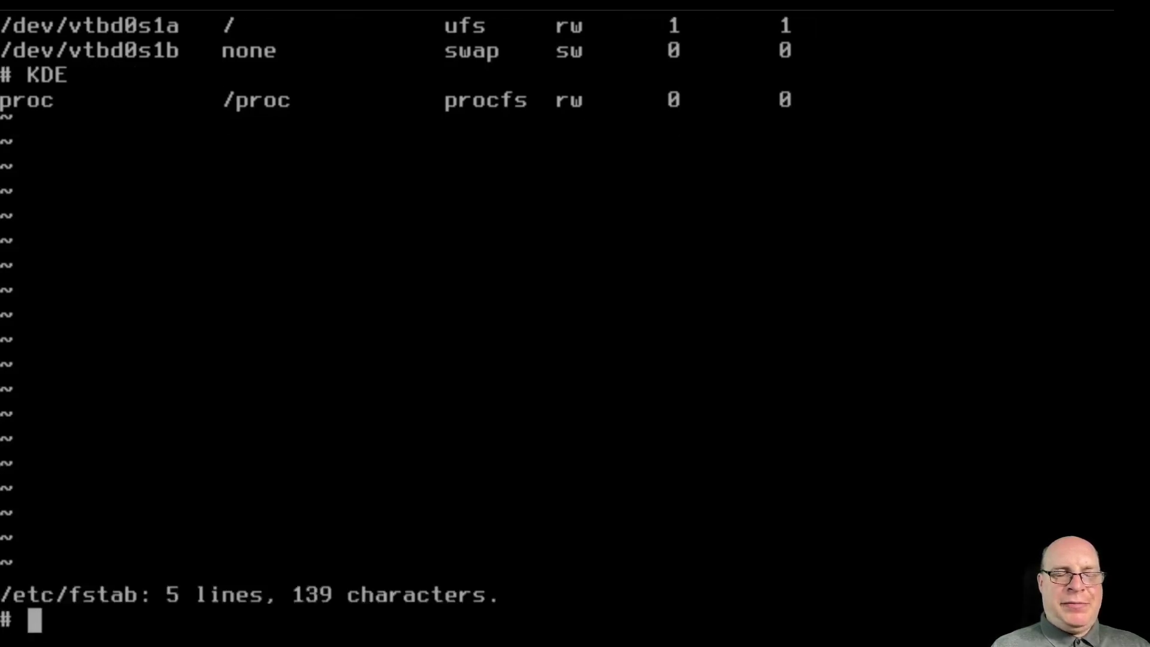
key(ctrl+l)
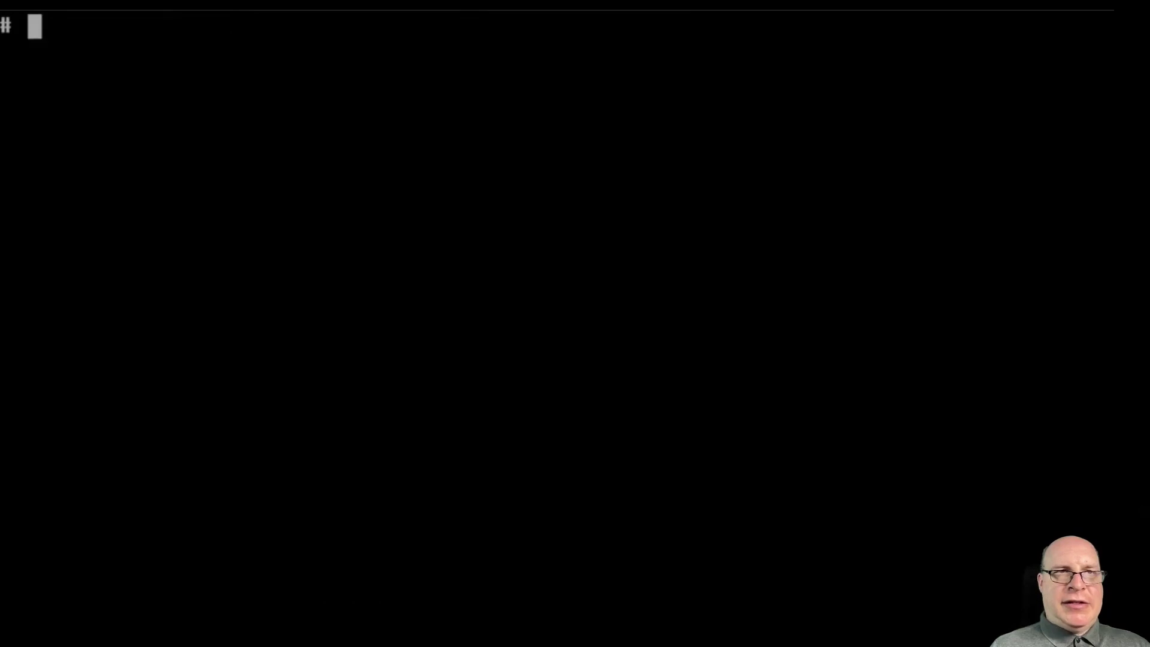
Install the SDDM display manager with pkg install x11/sddm, accepting the installation, and clear the console when it finishes.
text(pkg )
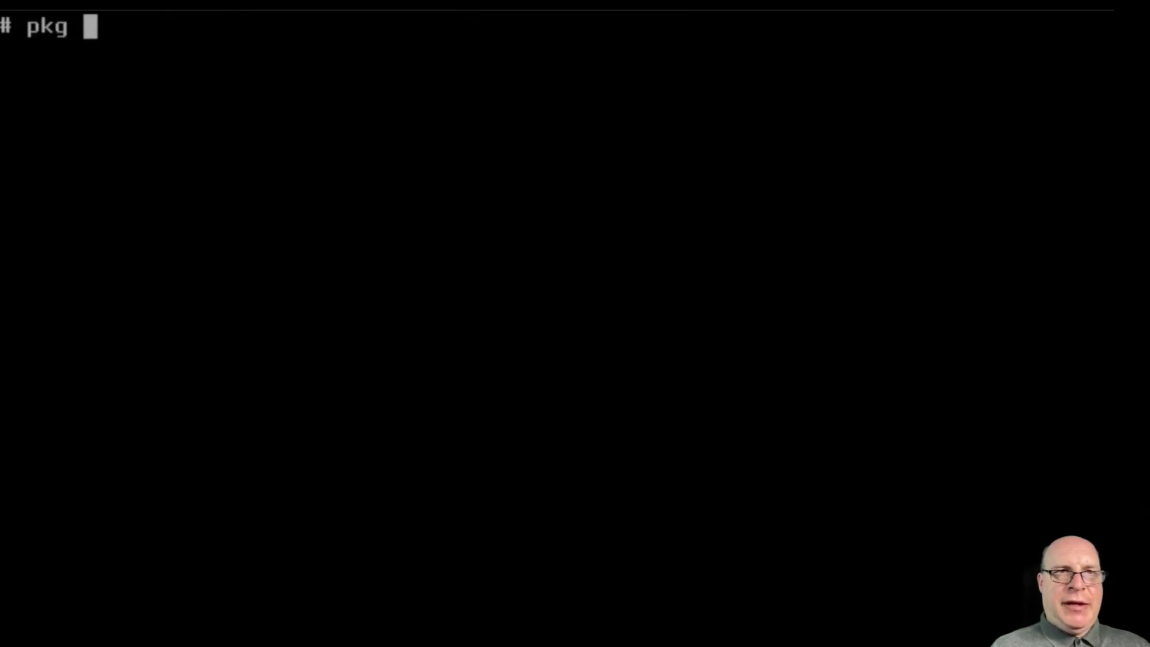
text(install )
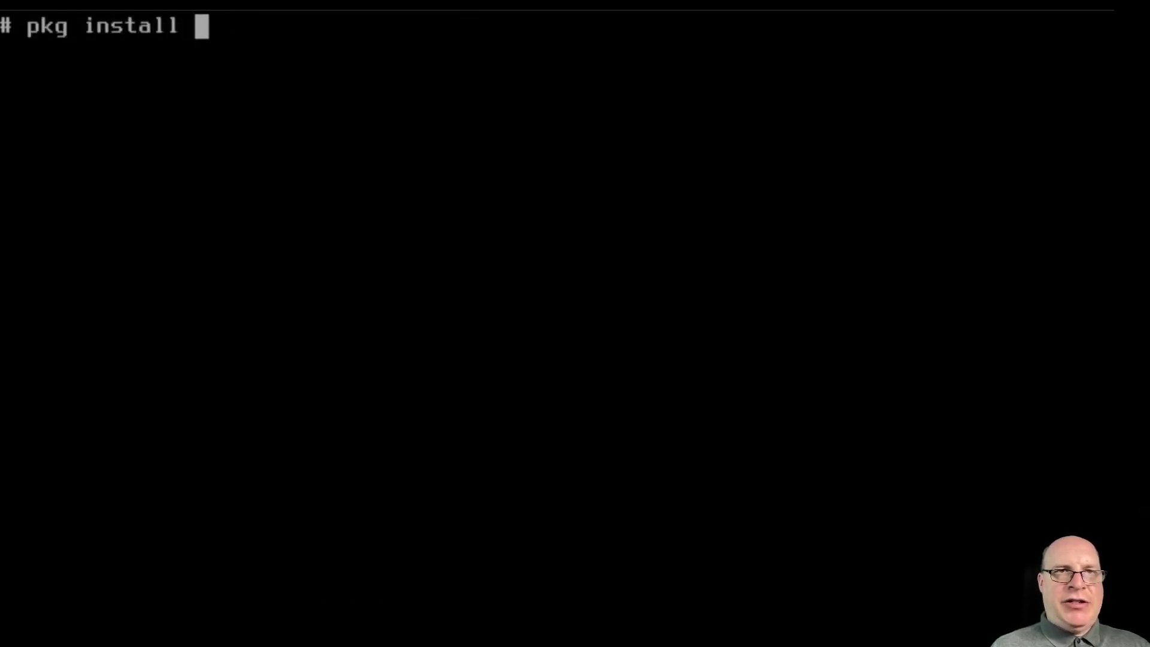
text(x11/sddm)
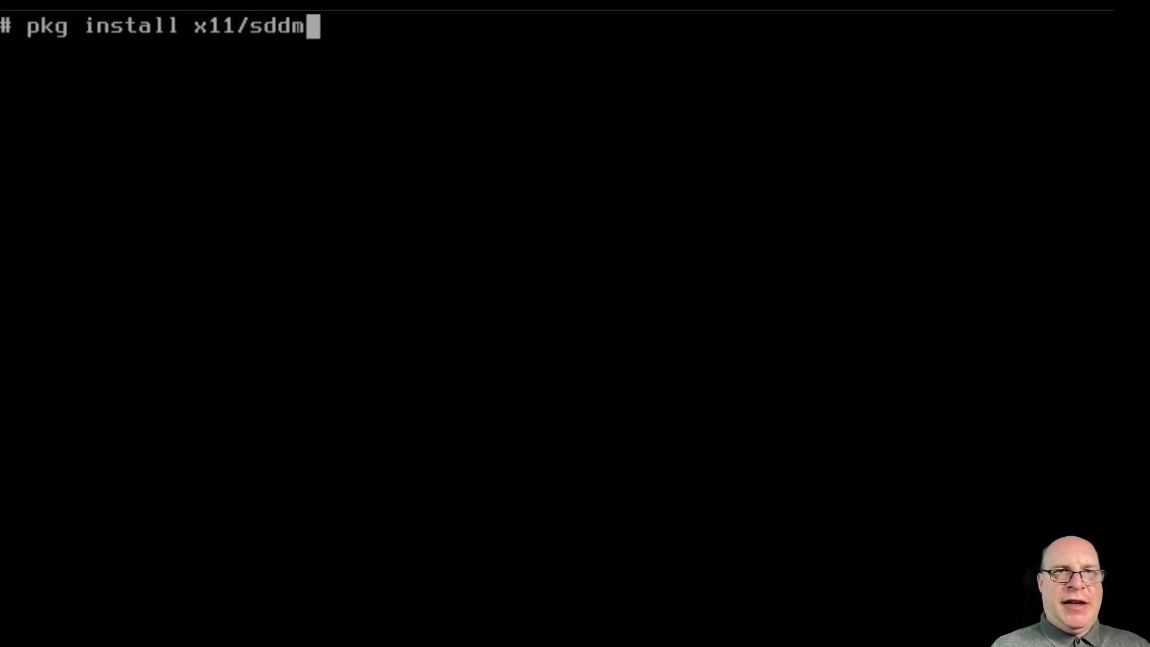
key(Return)
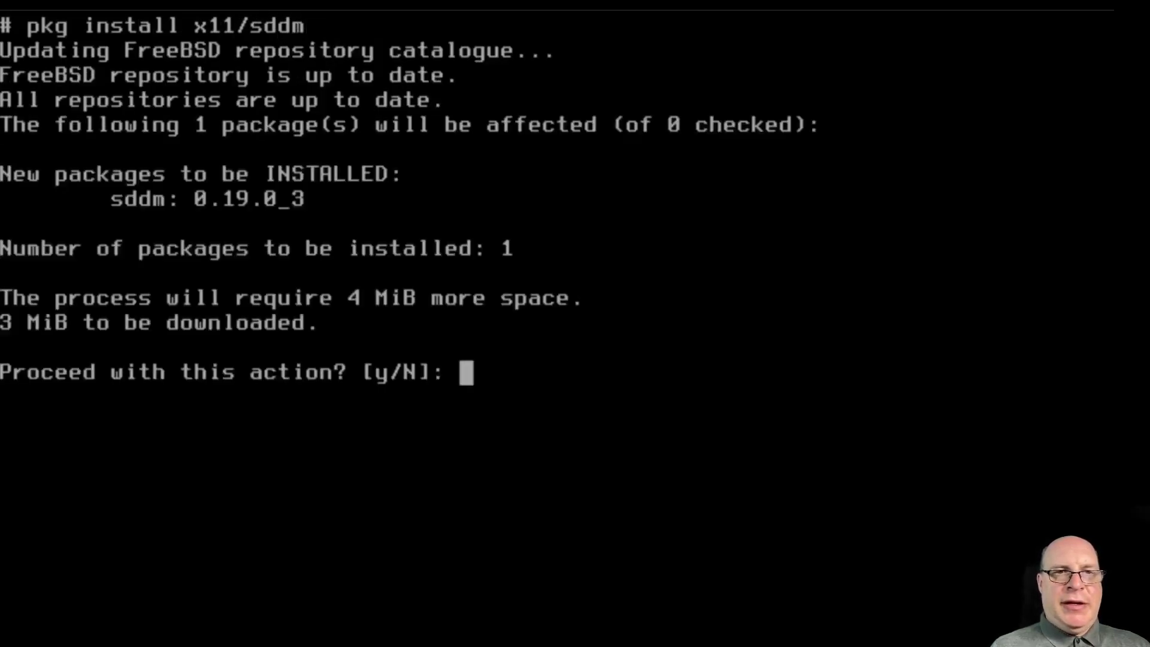
text(y)
key(Return)
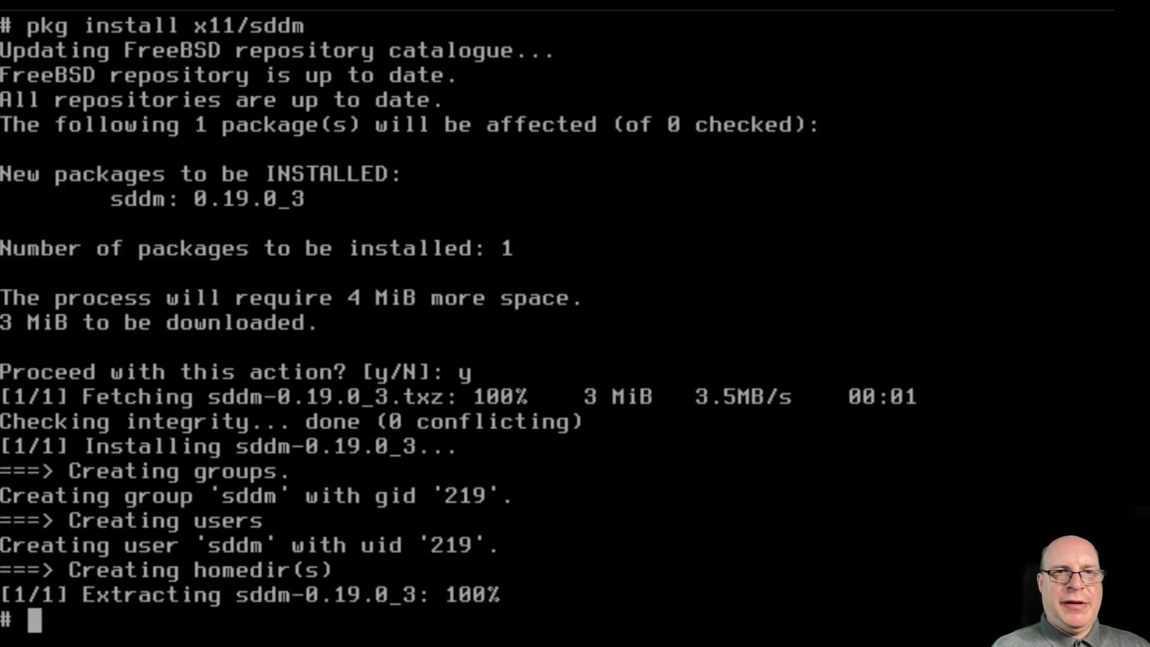
key(ctrl+l)
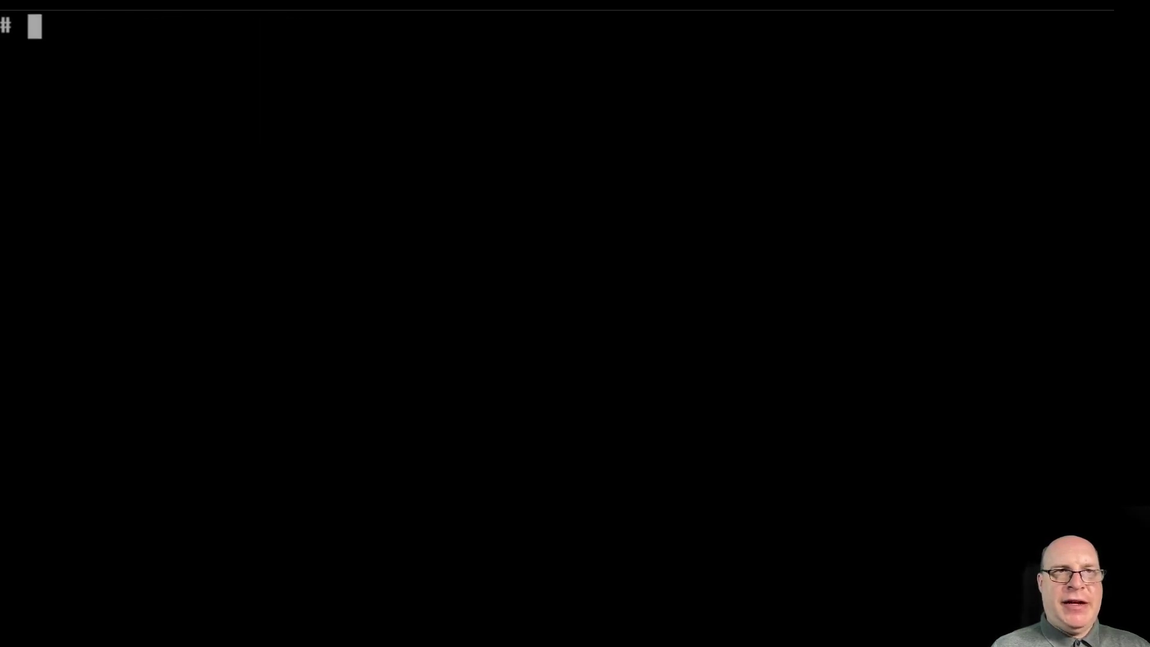
Open /etc/rc.conf in vi and add the comment line "# For KDE" below the dumpdev setting.
text(vi /et)
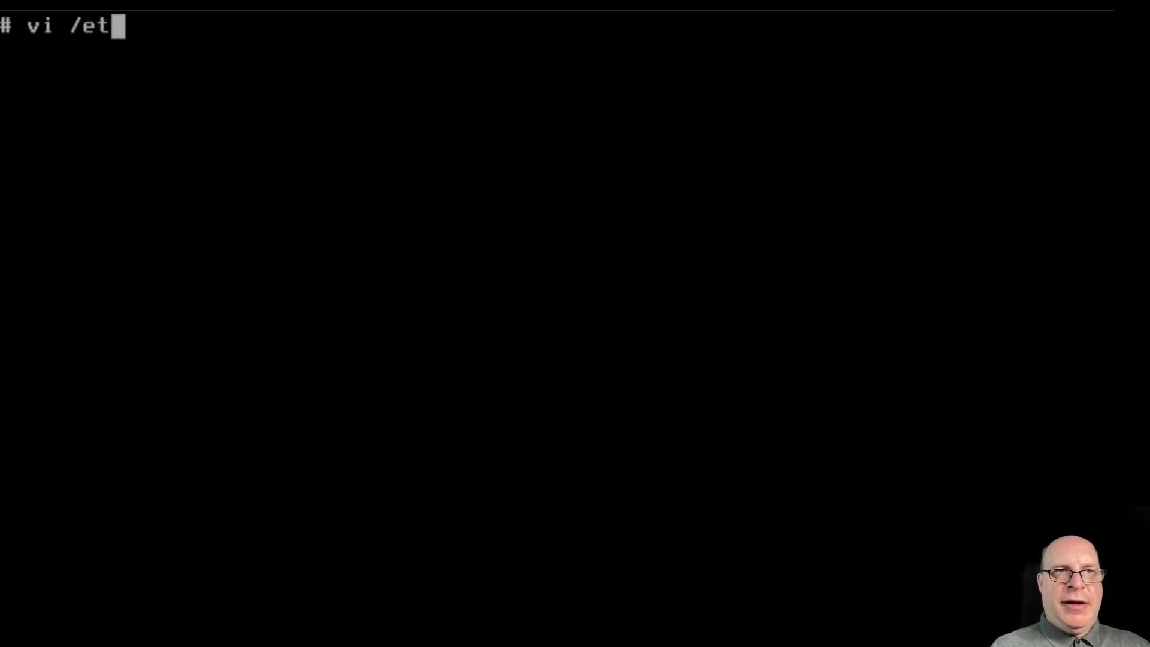
text(c/rc.conf)
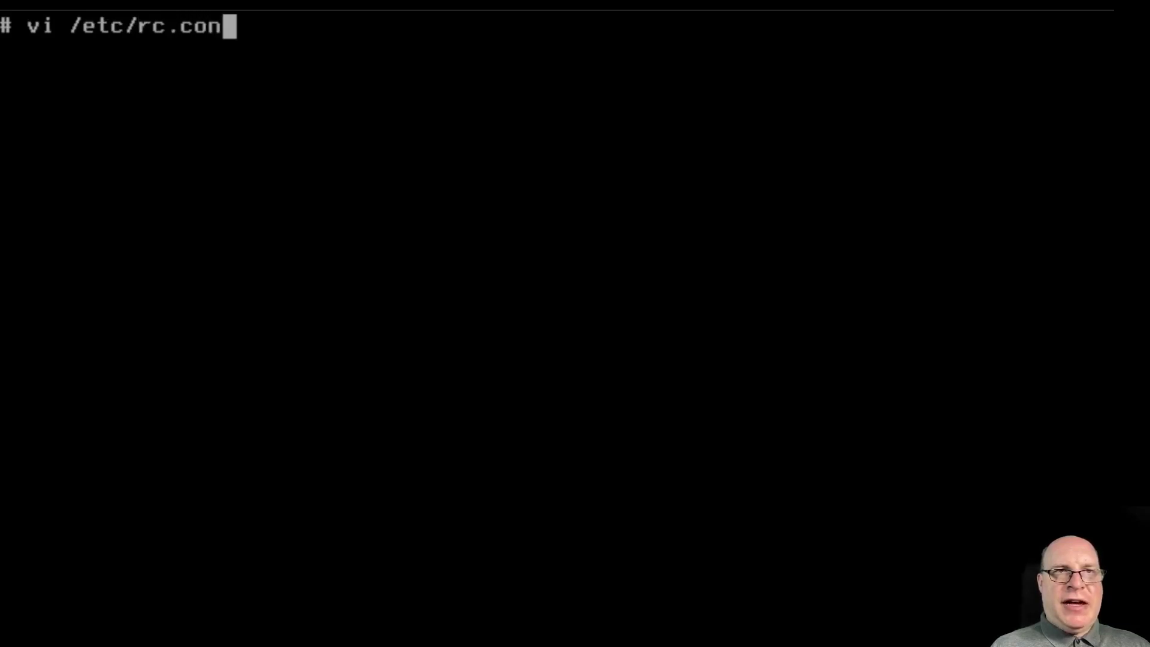
key(Return)
key(j)
key(j)
key(j)
key(j)
key(j)
key(j)
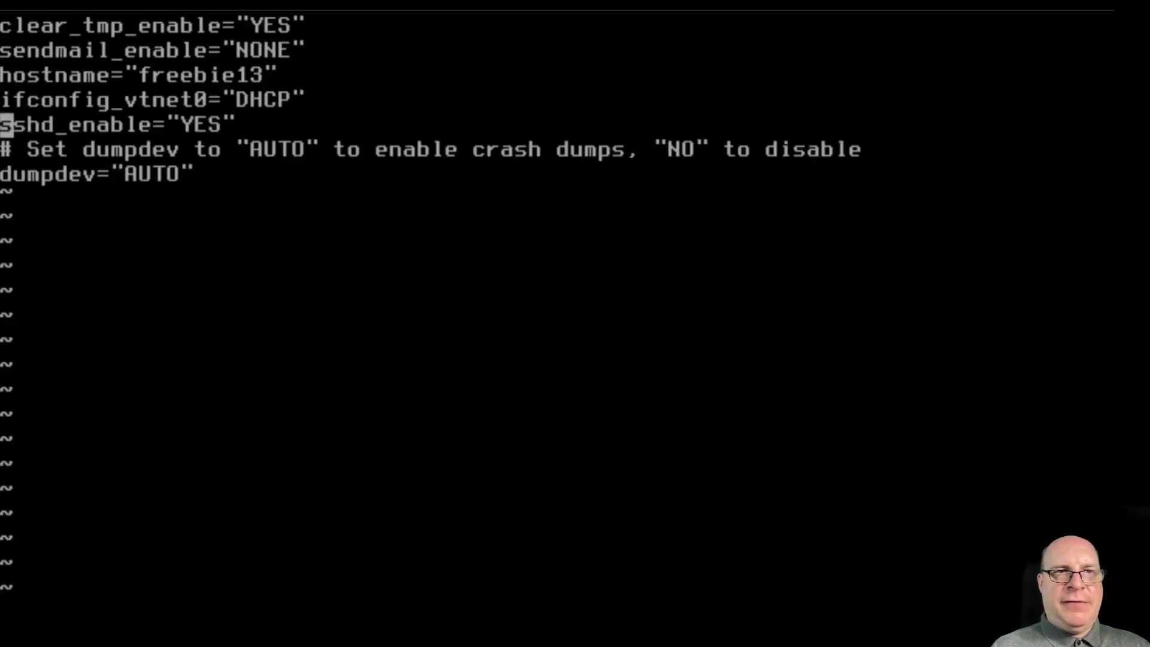
key(o)
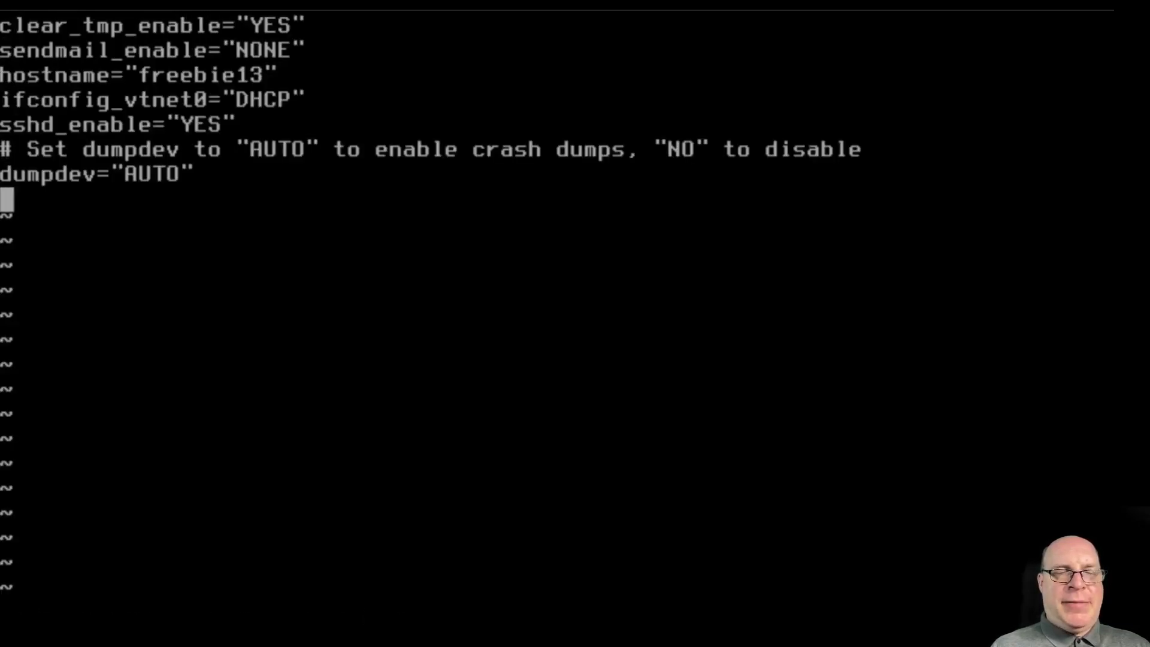
text(# )
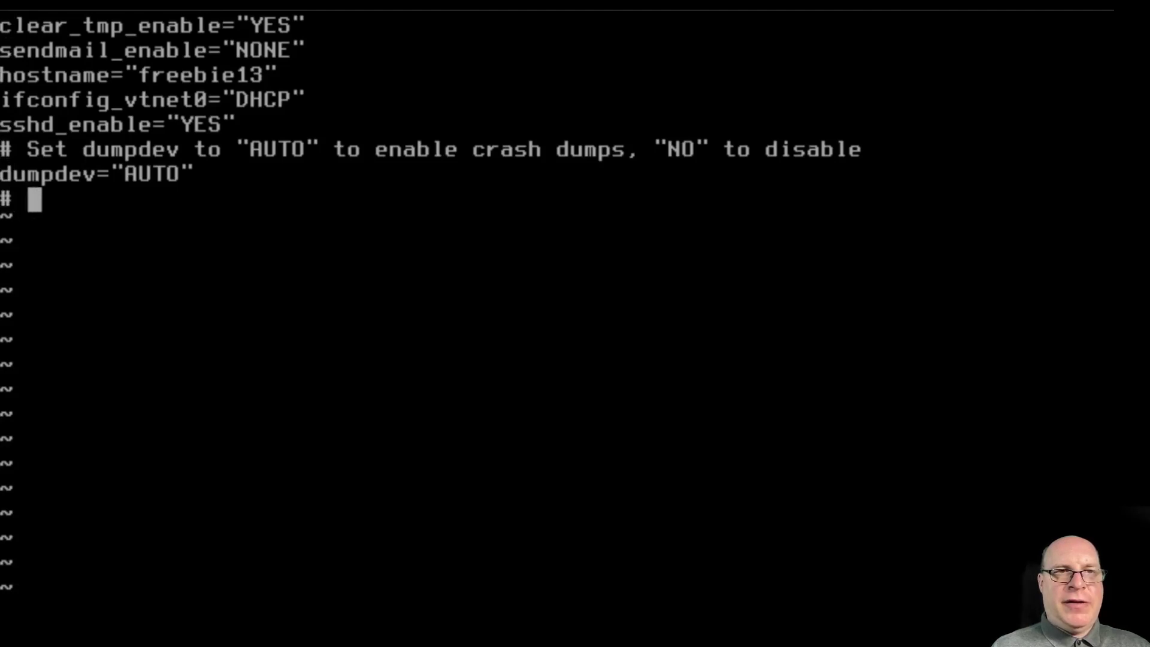
text(For KDE)
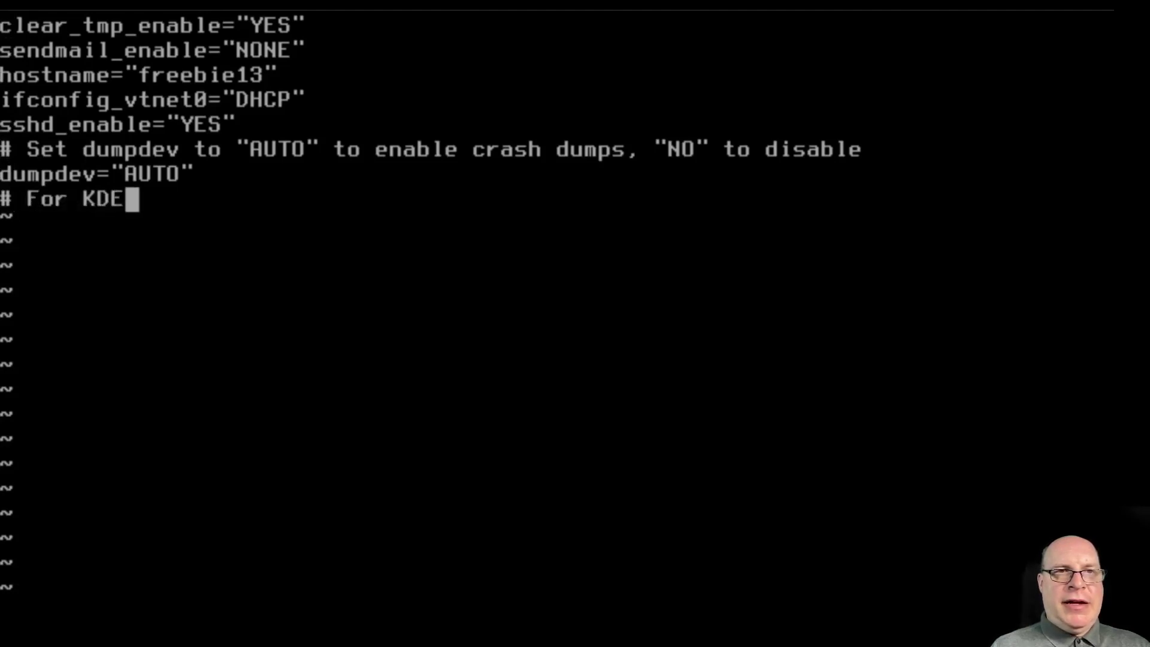
Add the lines dbus_enable="YES" and sddm_enable="YES" below the "# For KDE" comment in /etc/rc.conf.
key(Return)
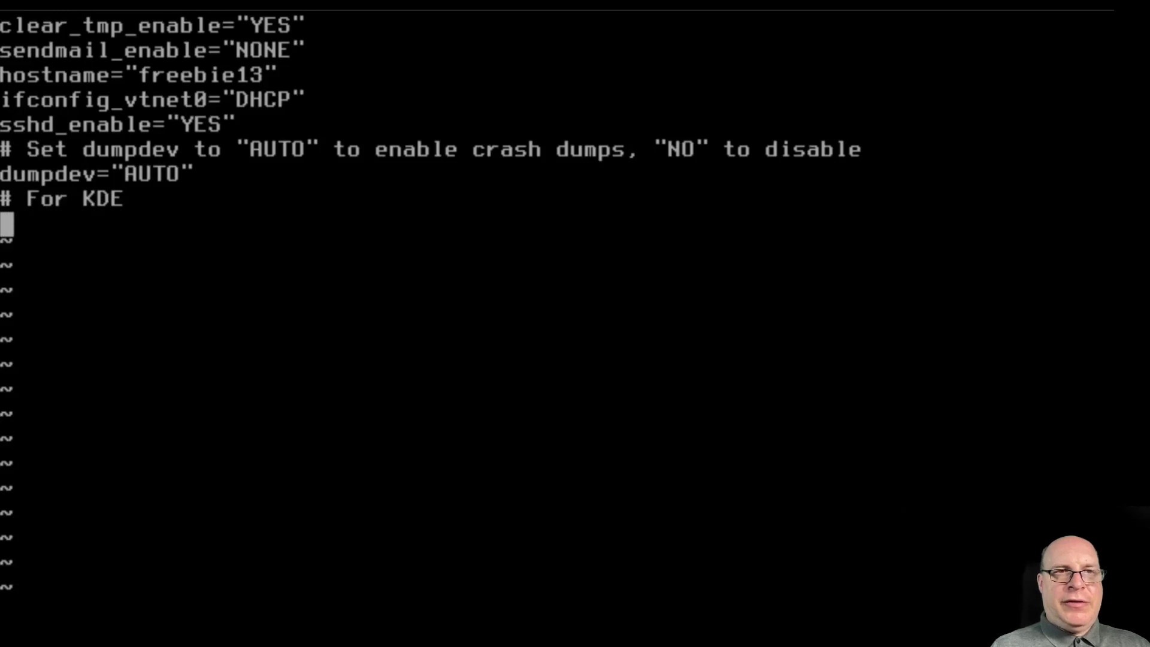
text(dbus)
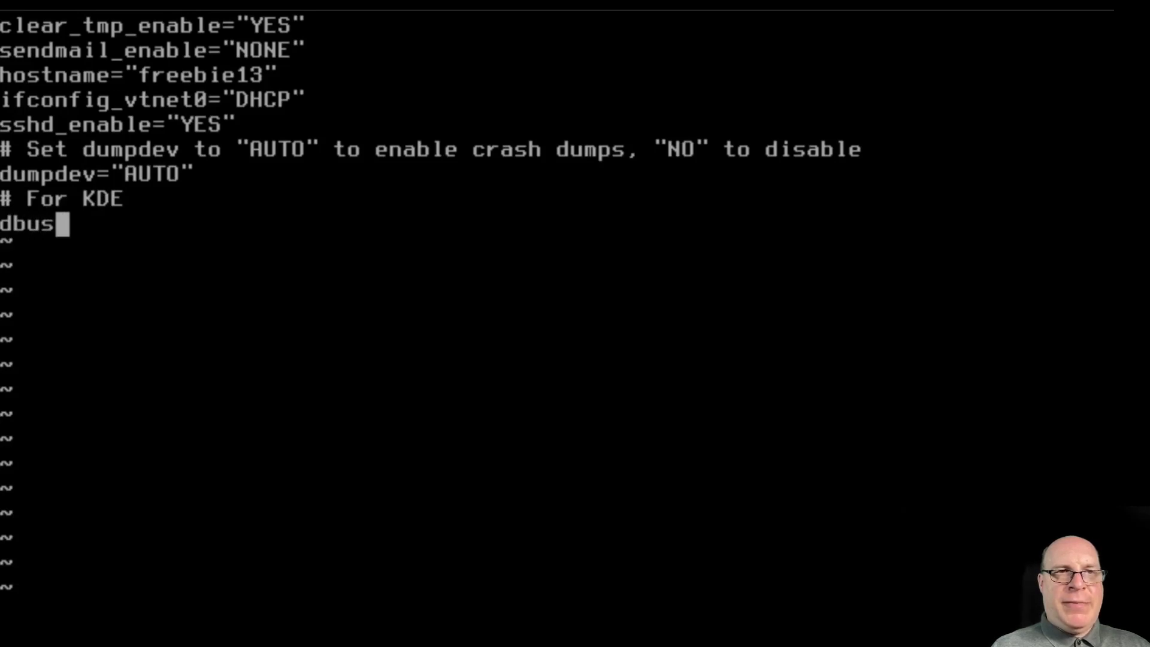
text(_enable)
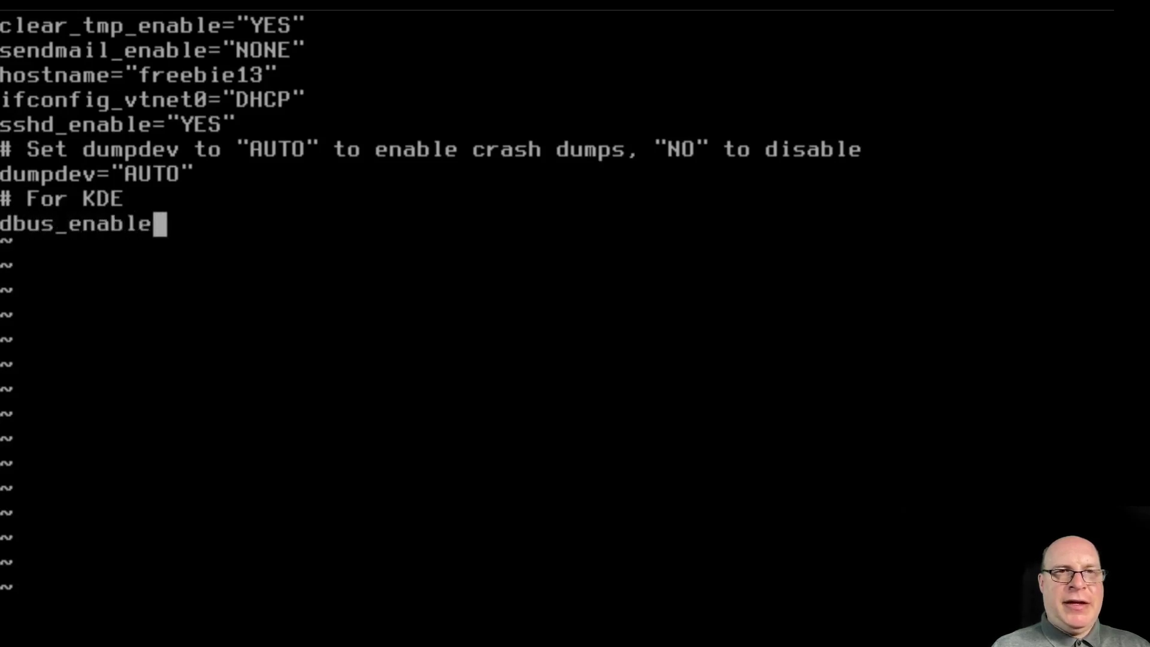
text(="YES)
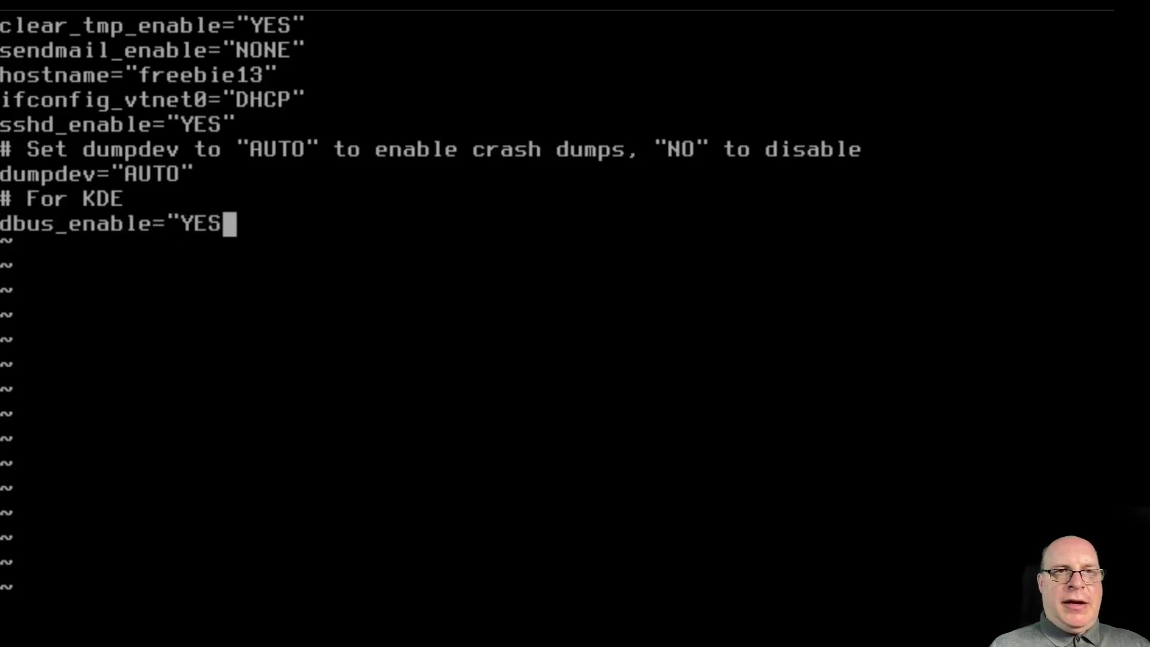
text(")
key(Return)
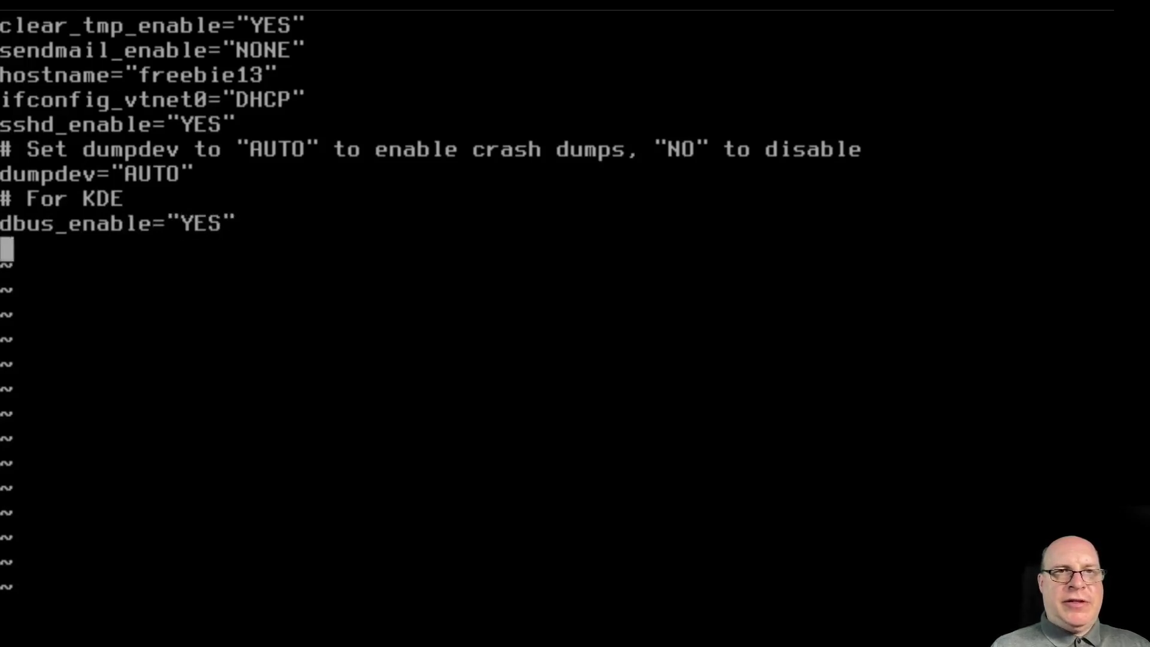
text(sddm)
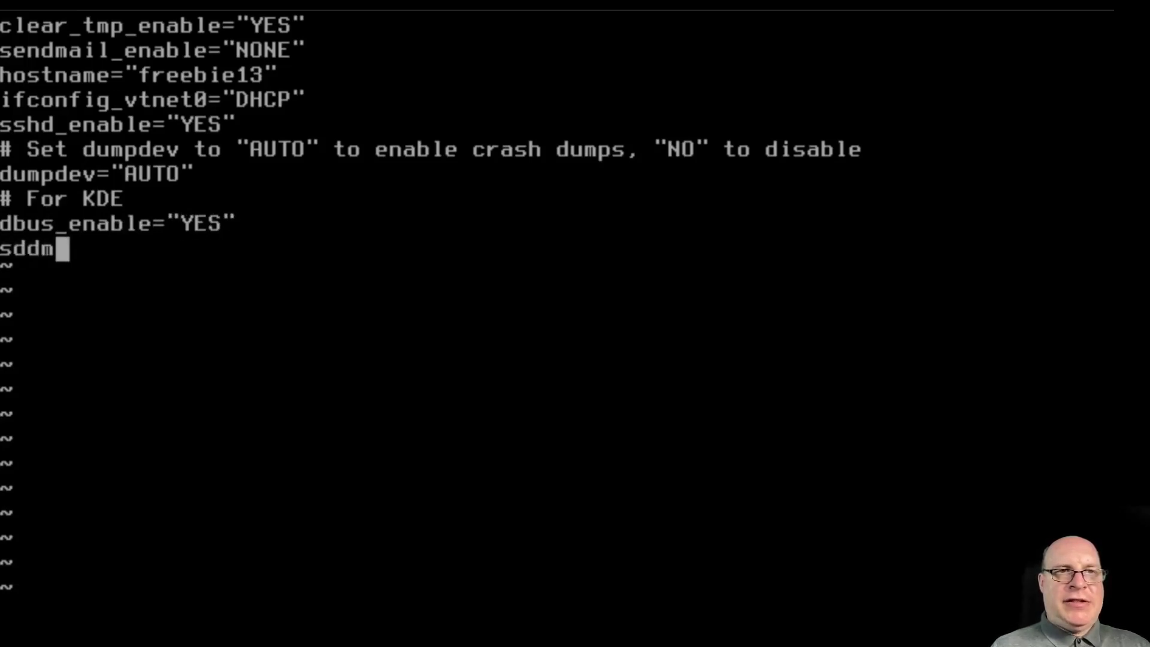
text(_enable)
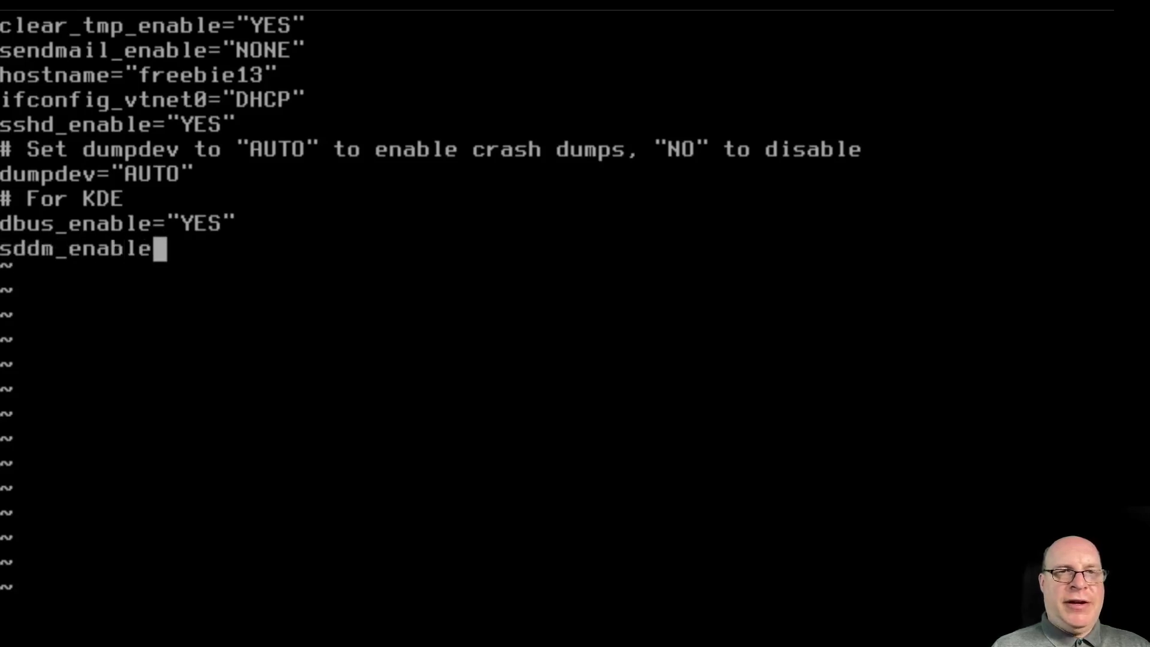
text(="YES")
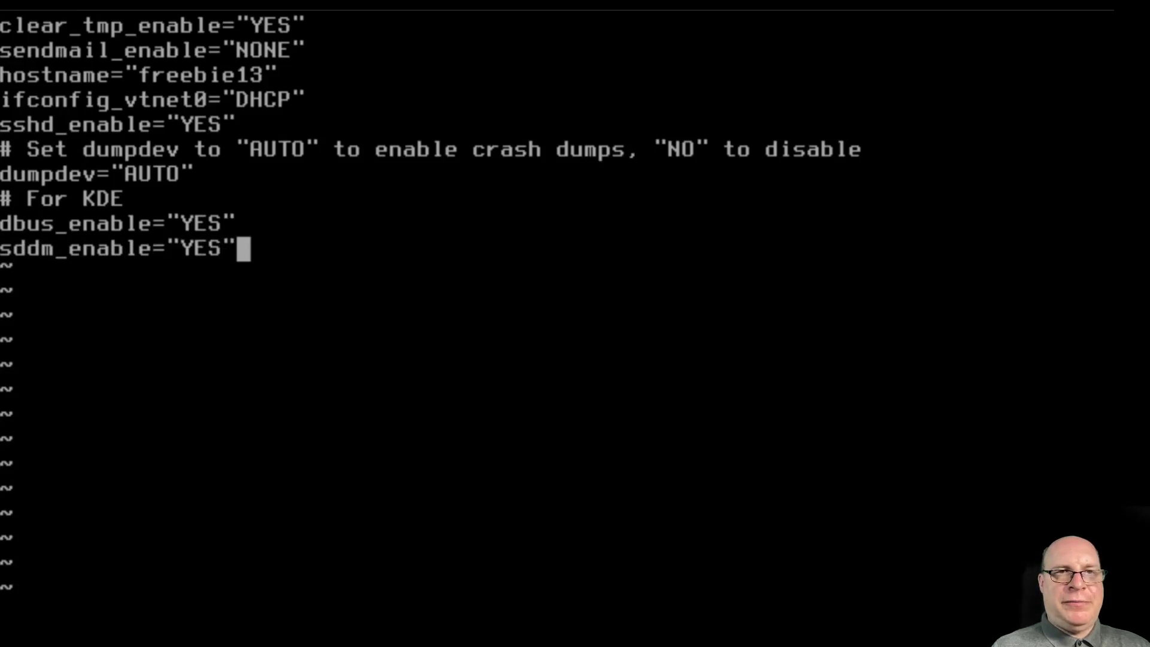
Save /etc/rc.conf, quit vi and reboot the system.
key(Escape)
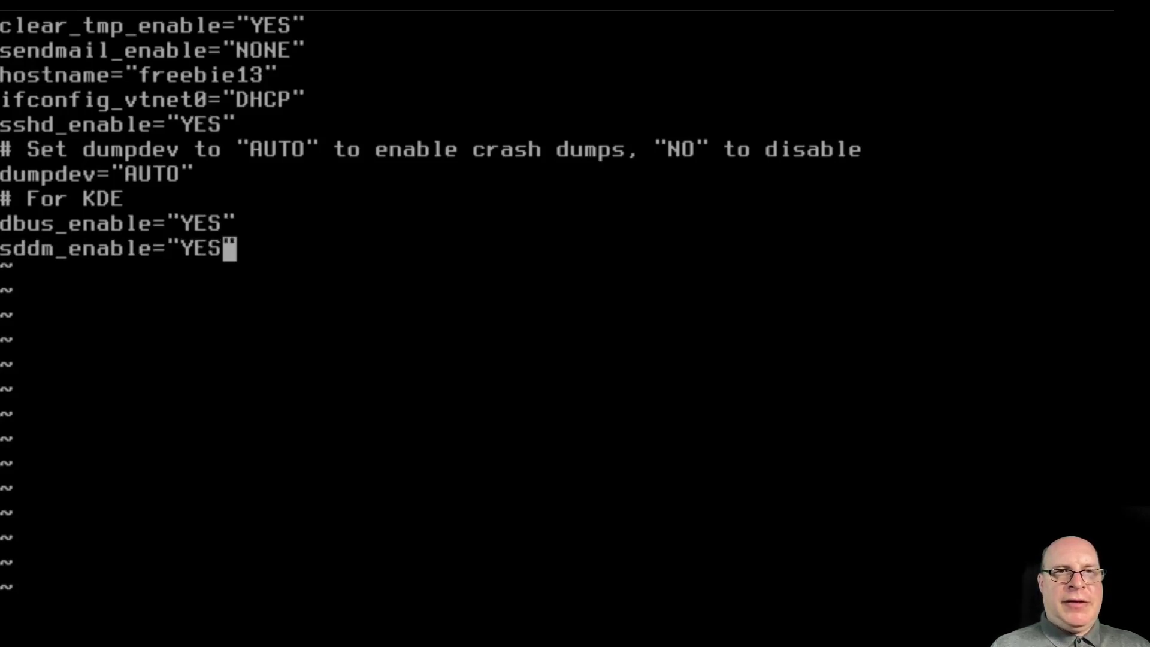
text(:wq)
key(Return)
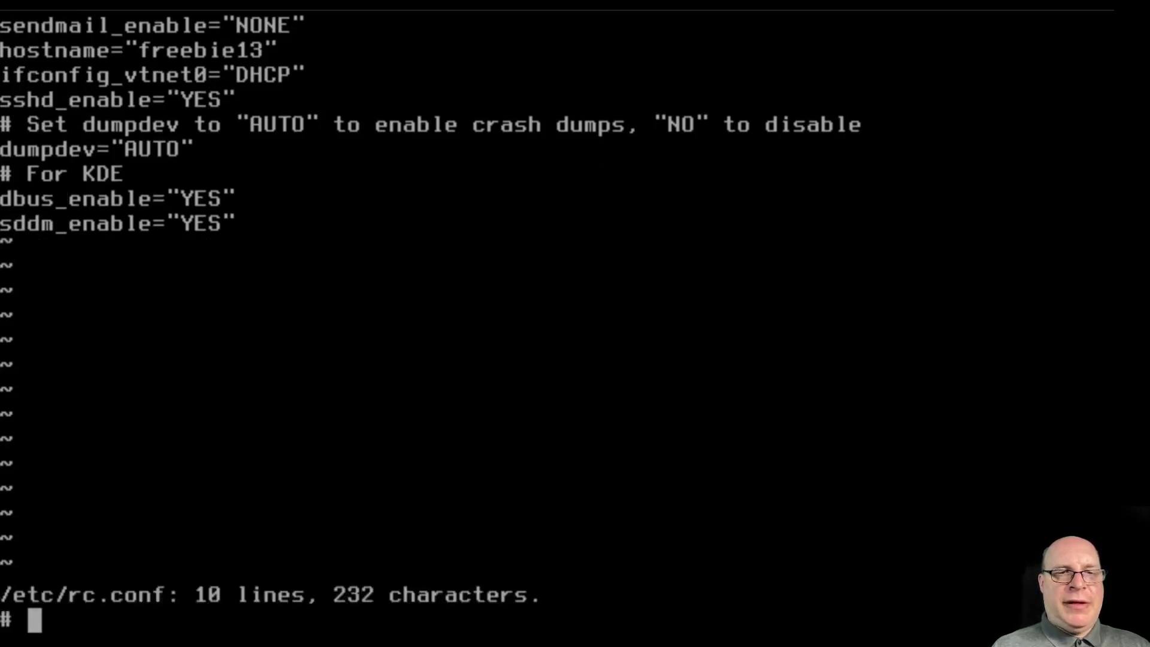
text(reboot)
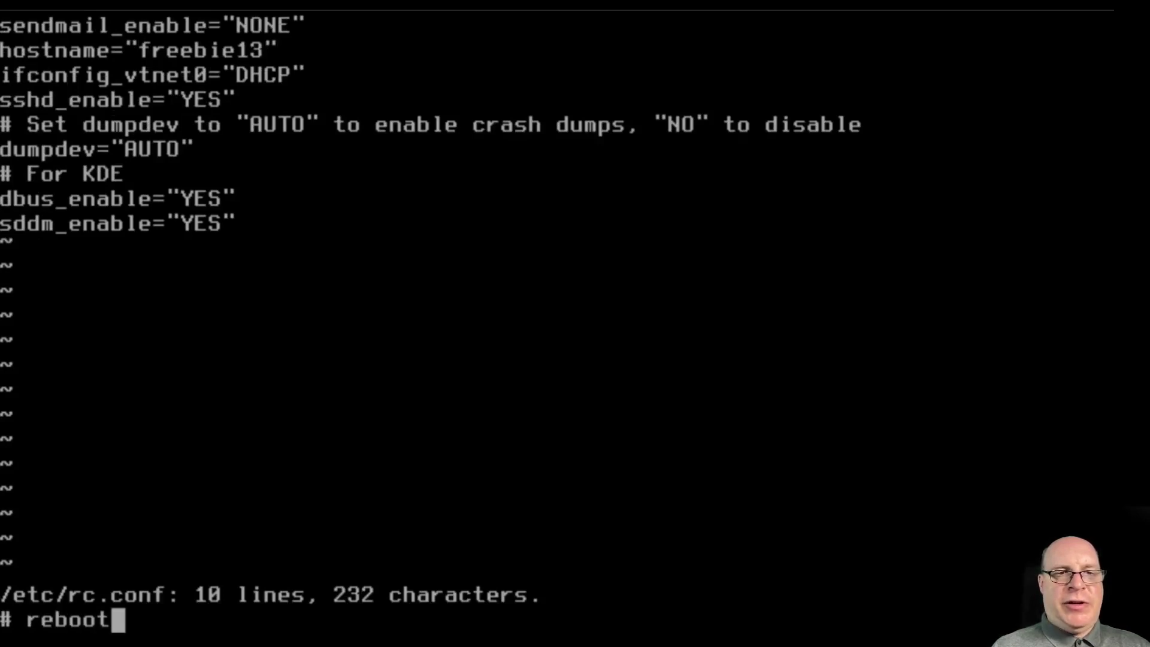
key(Return)
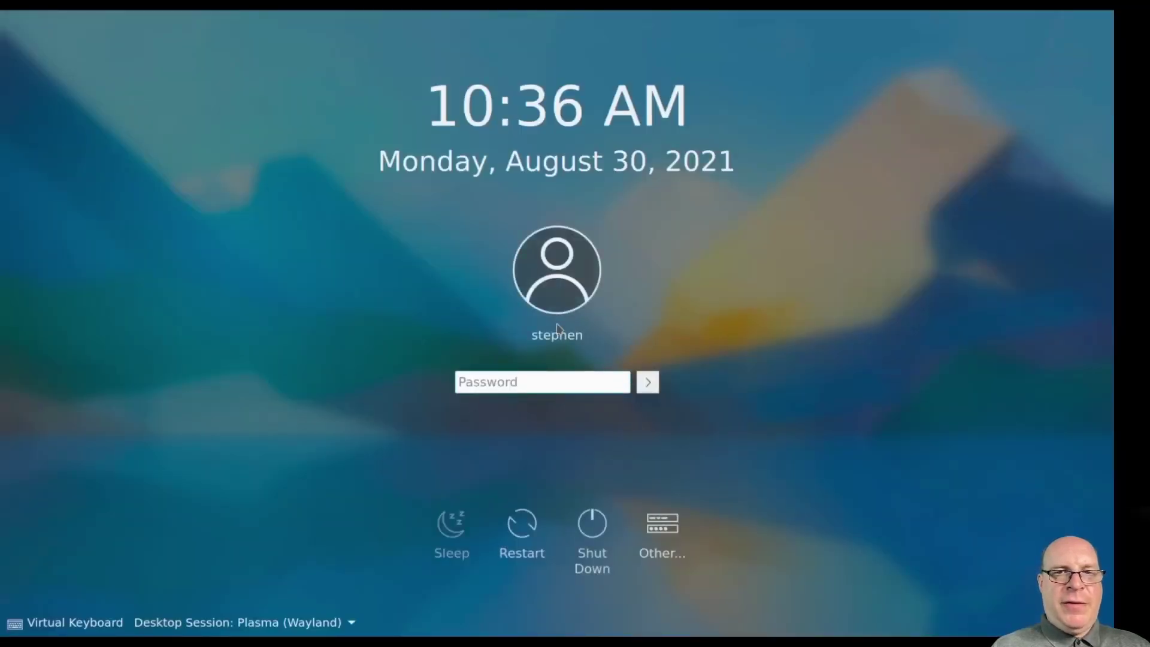
Choose the Plasma (X11) desktop session, enter the account password and log in.
click(349, 625)
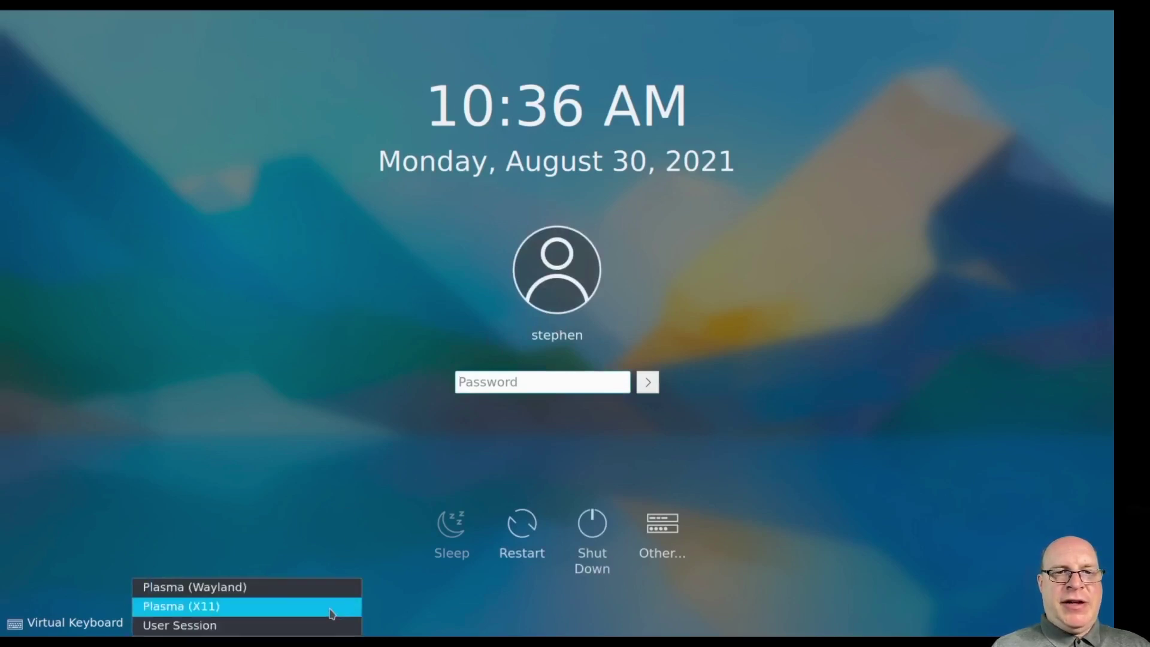
click(331, 607)
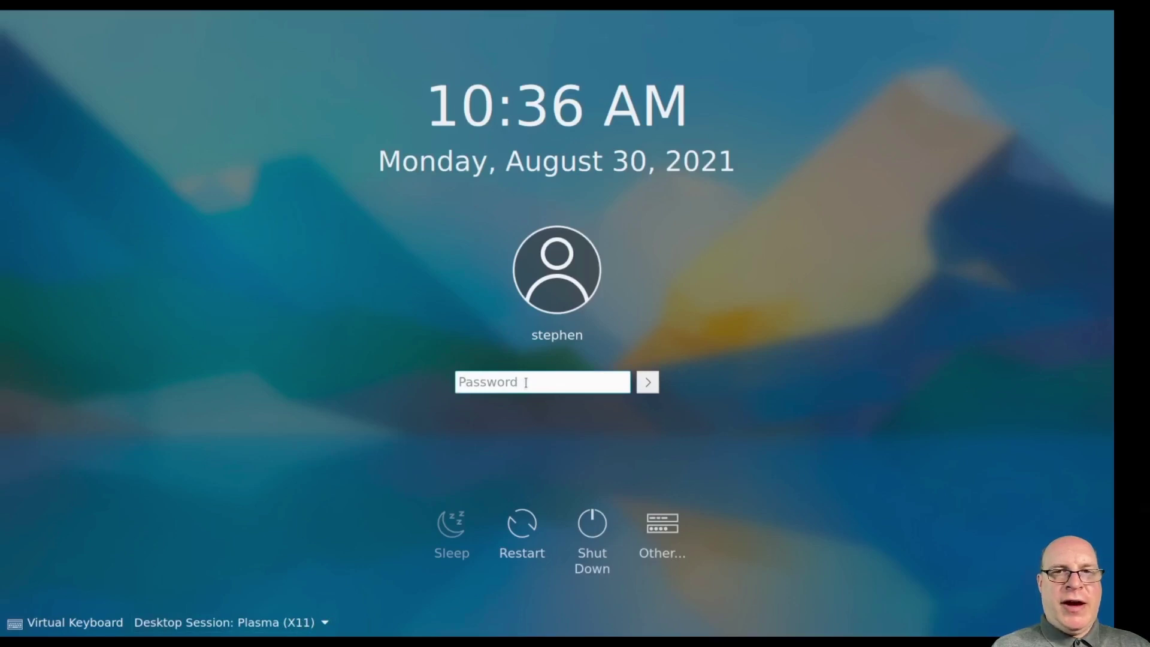
text(********)
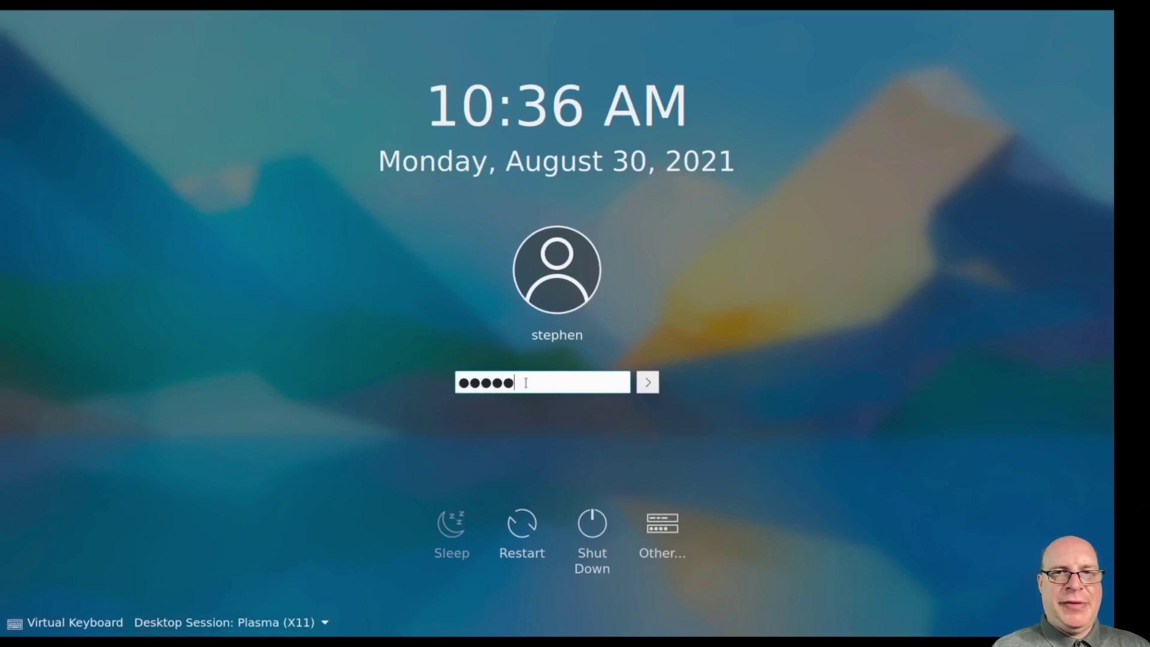
key(Return)
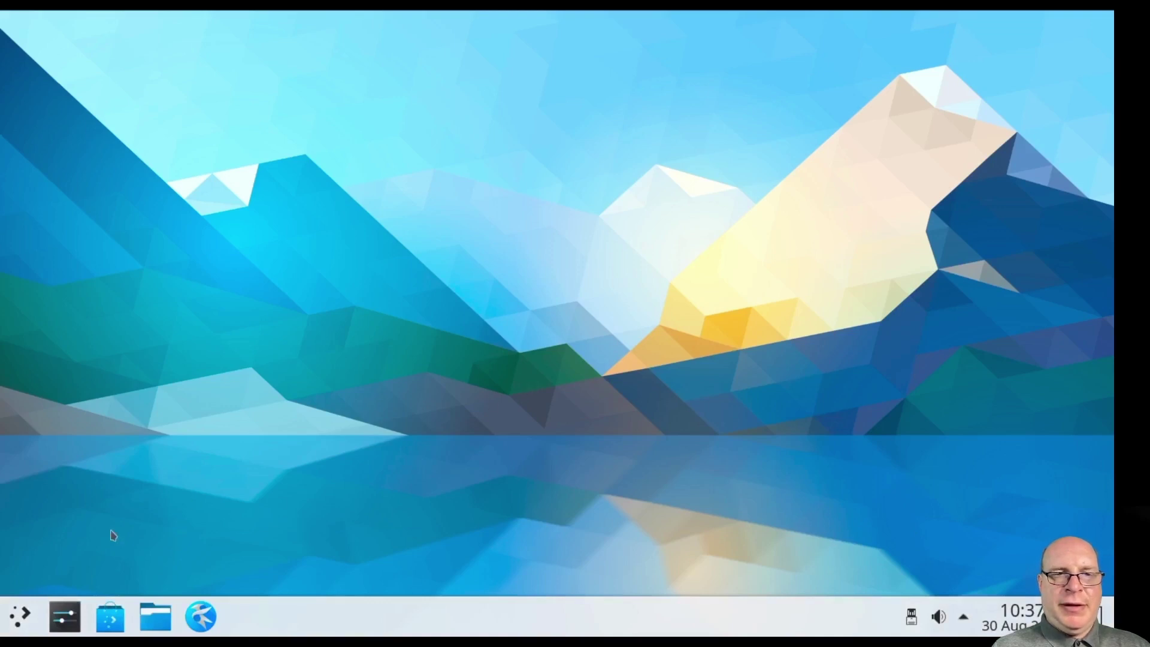
Open System Settings and apply the Dark Theme in Quick Settings.
click(65, 616)
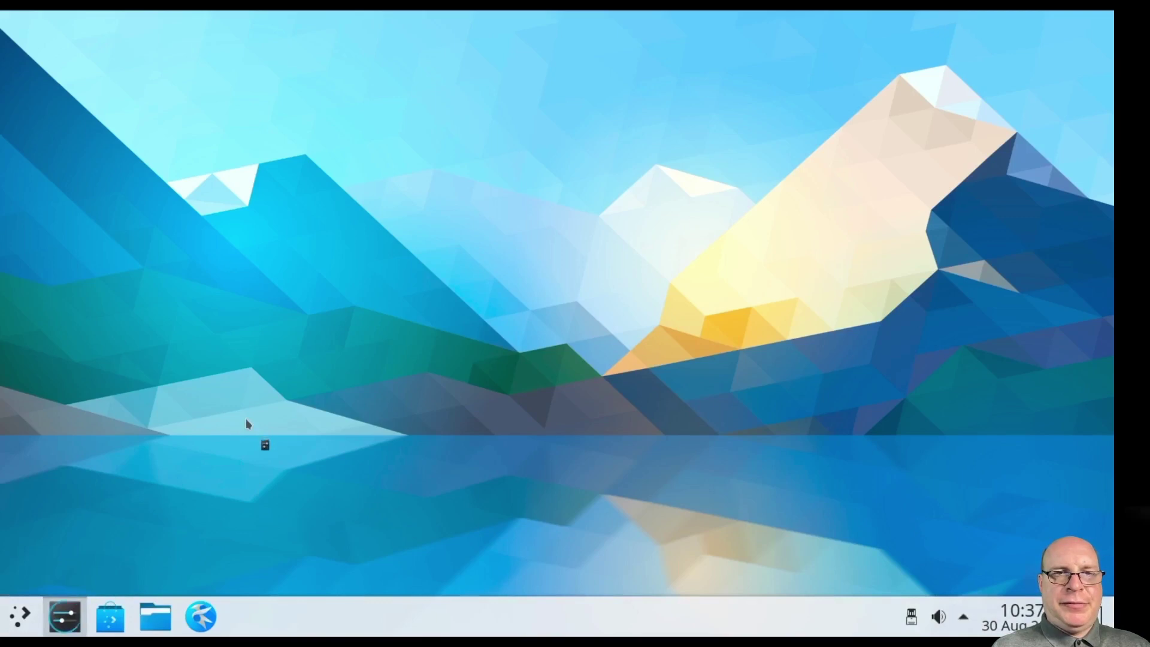
click(485, 150)
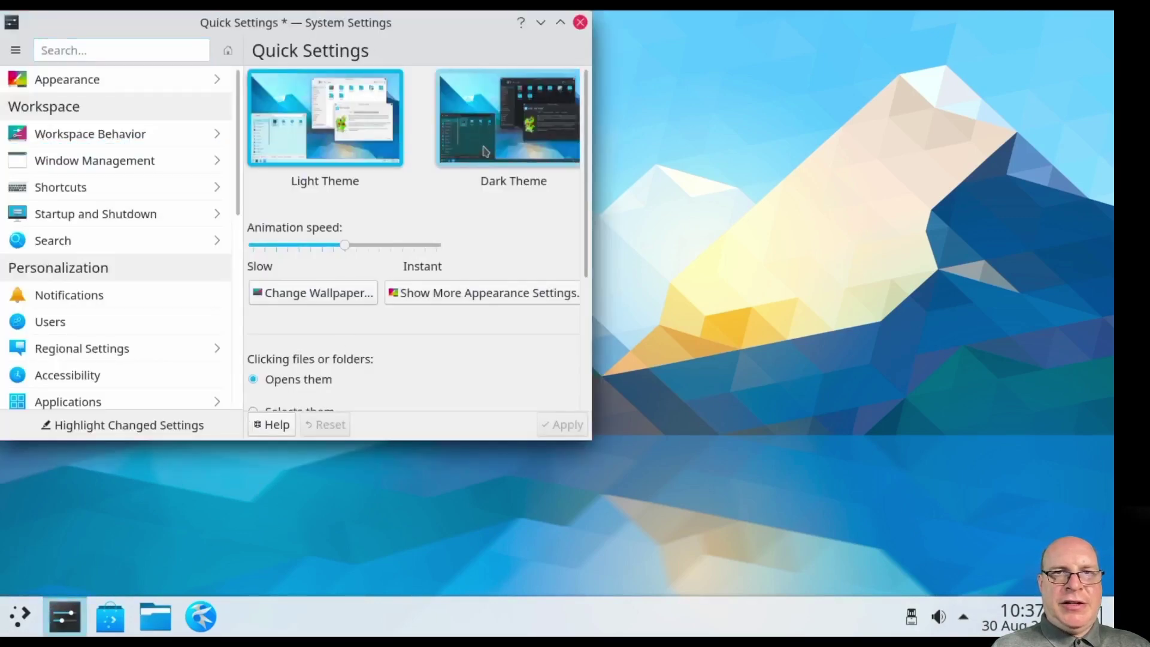
click(553, 424)
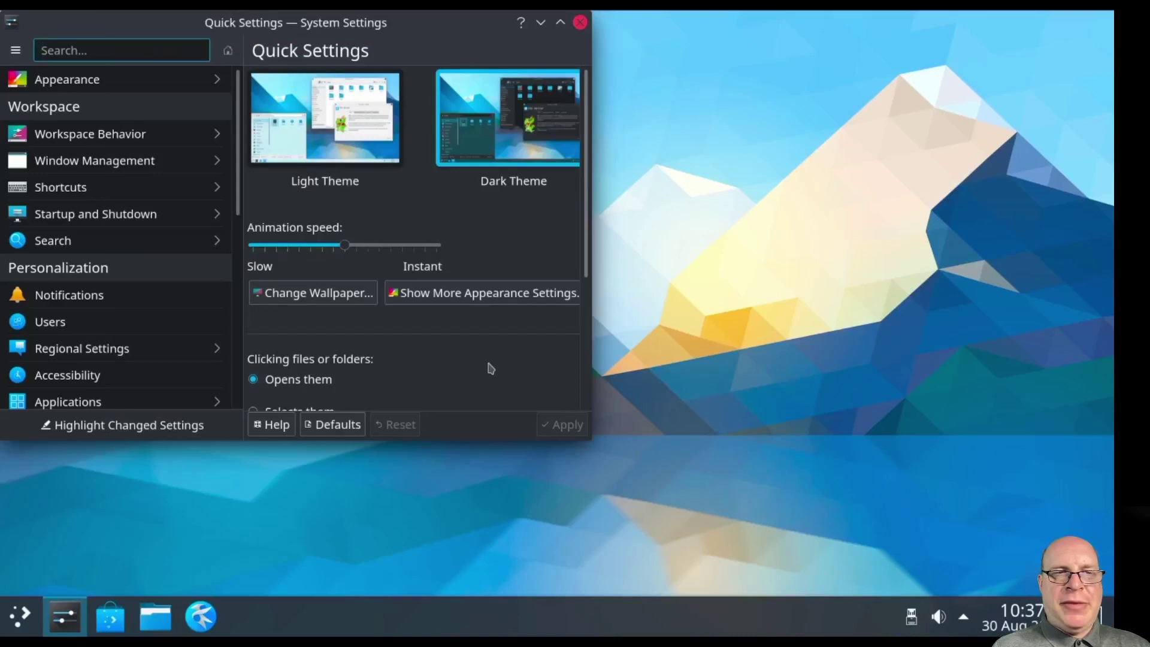
Change the desktop wallpaper to Elarun, apply it and close the wallpaper settings.
click(329, 296)
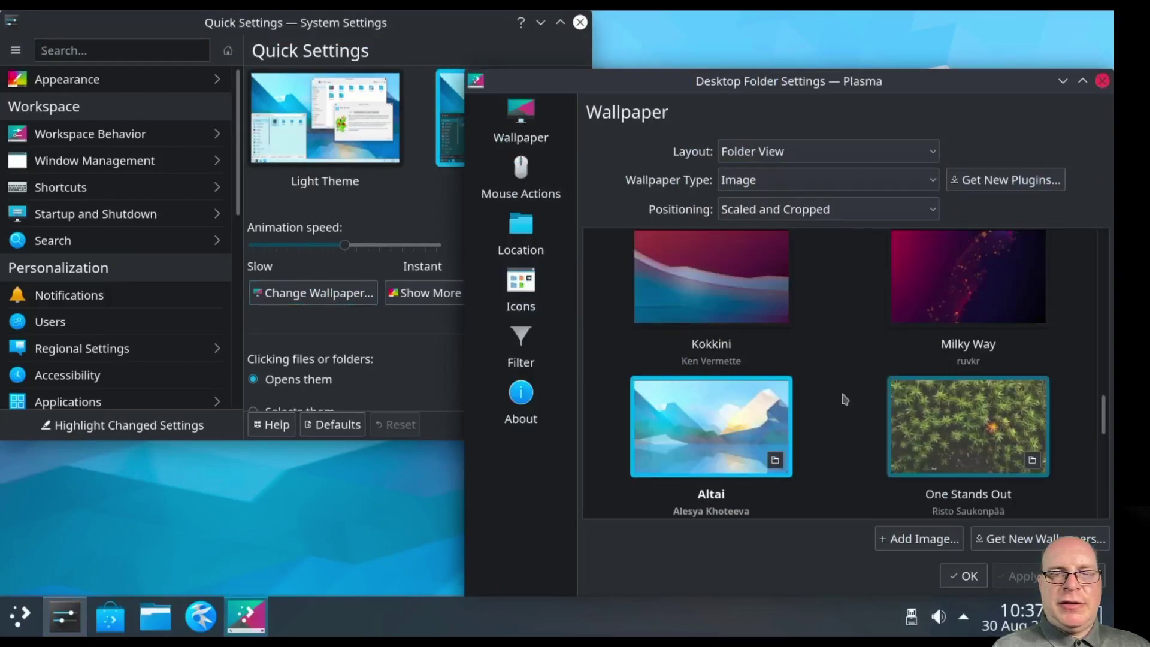
scroll(844, 396, down, 3)
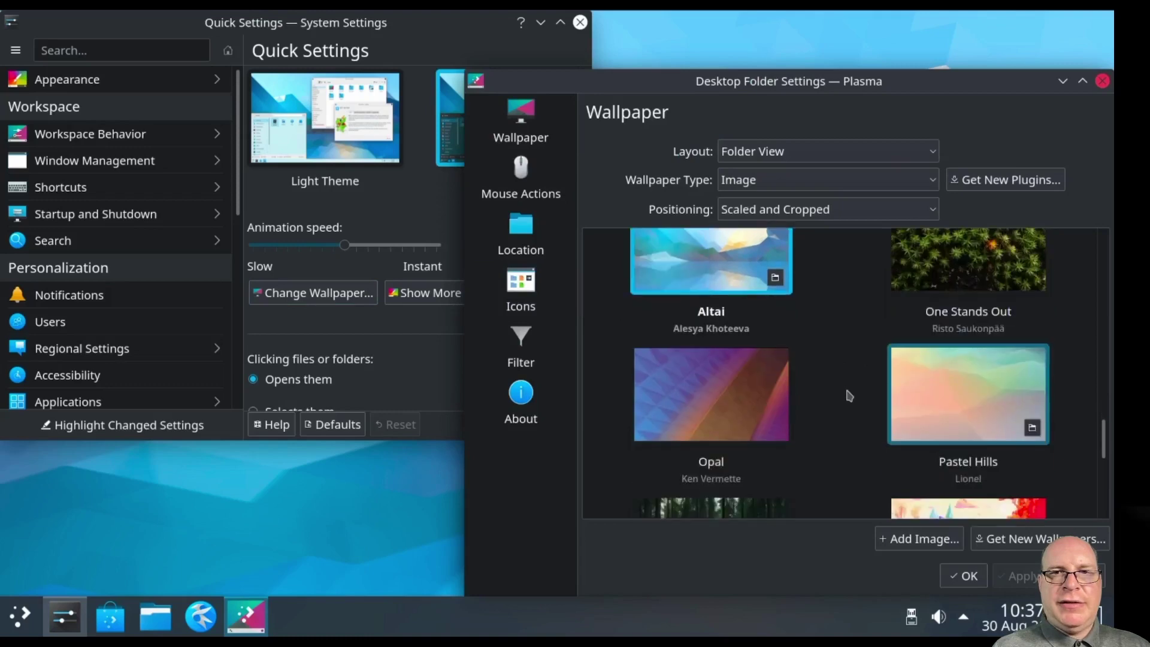
scroll(849, 396, down, 4)
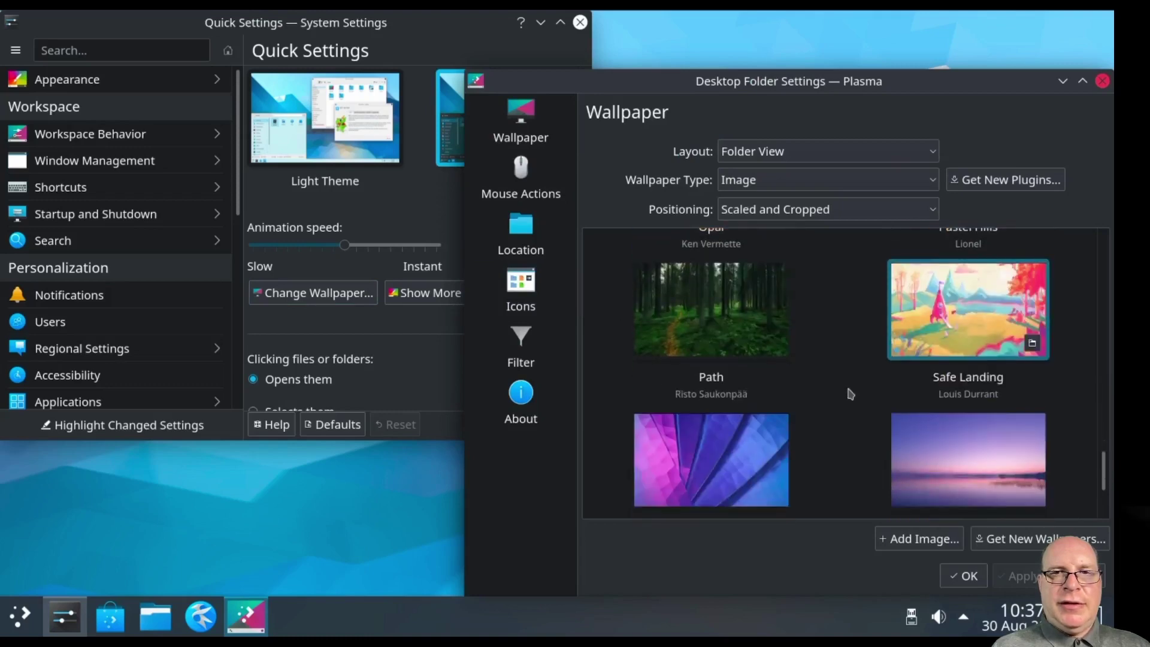
scroll(850, 393, down, 3)
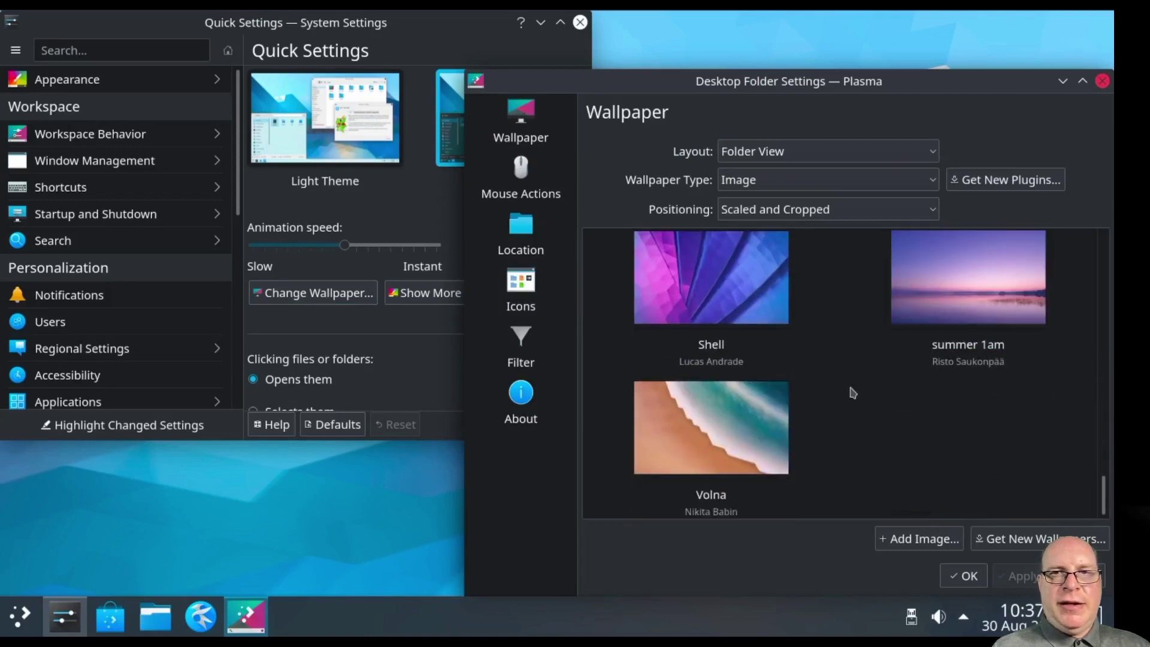
scroll(852, 392, up, 10)
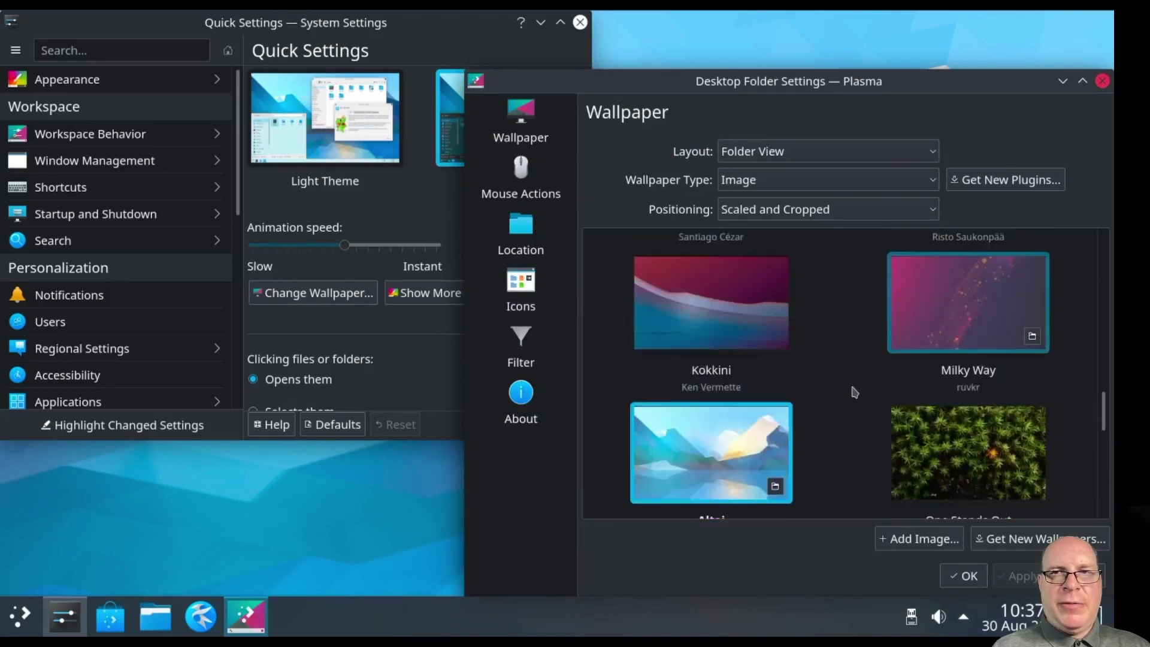
scroll(854, 392, up, 10)
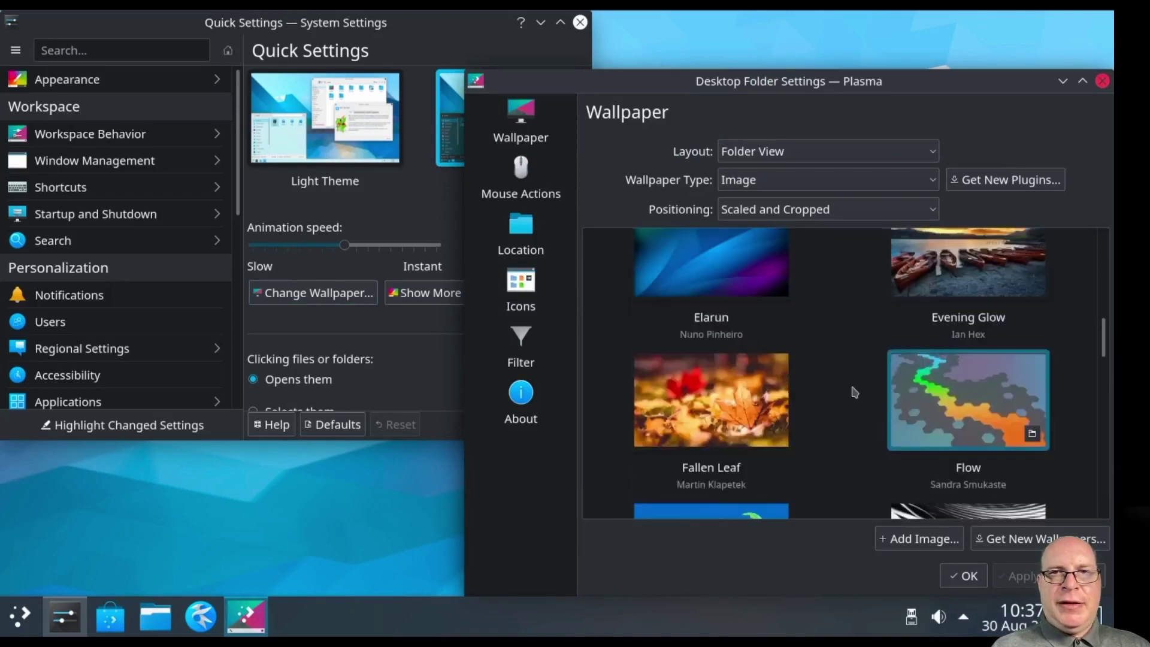
scroll(854, 393, up, 2)
scroll(854, 392, up, 5)
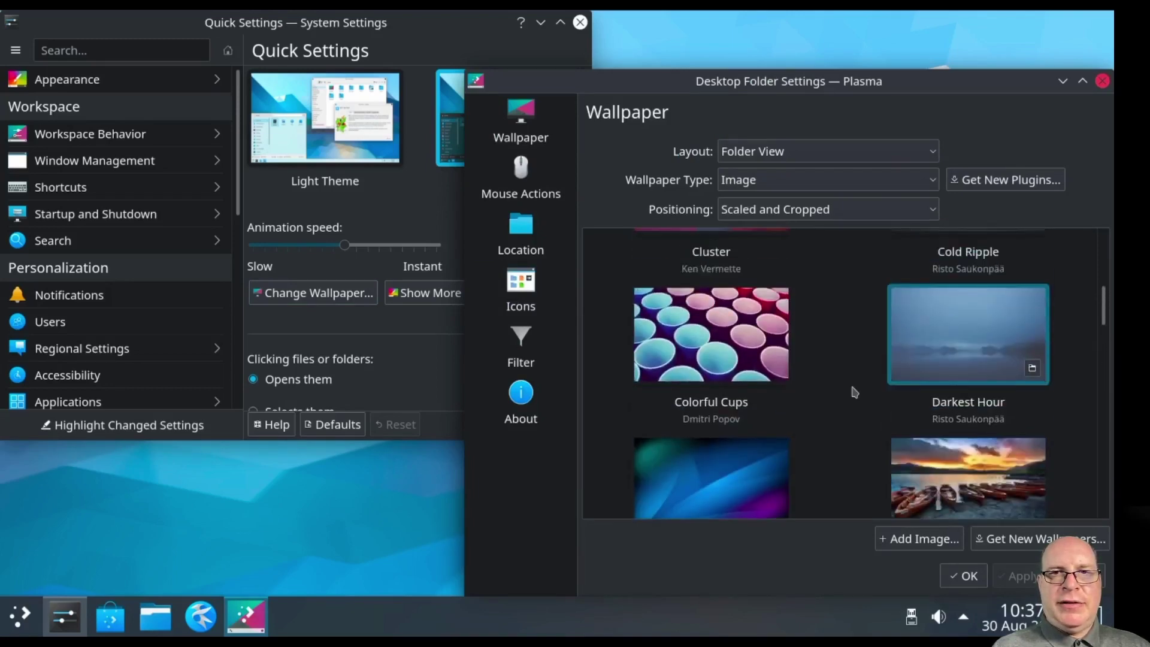
scroll(853, 390, down, 5)
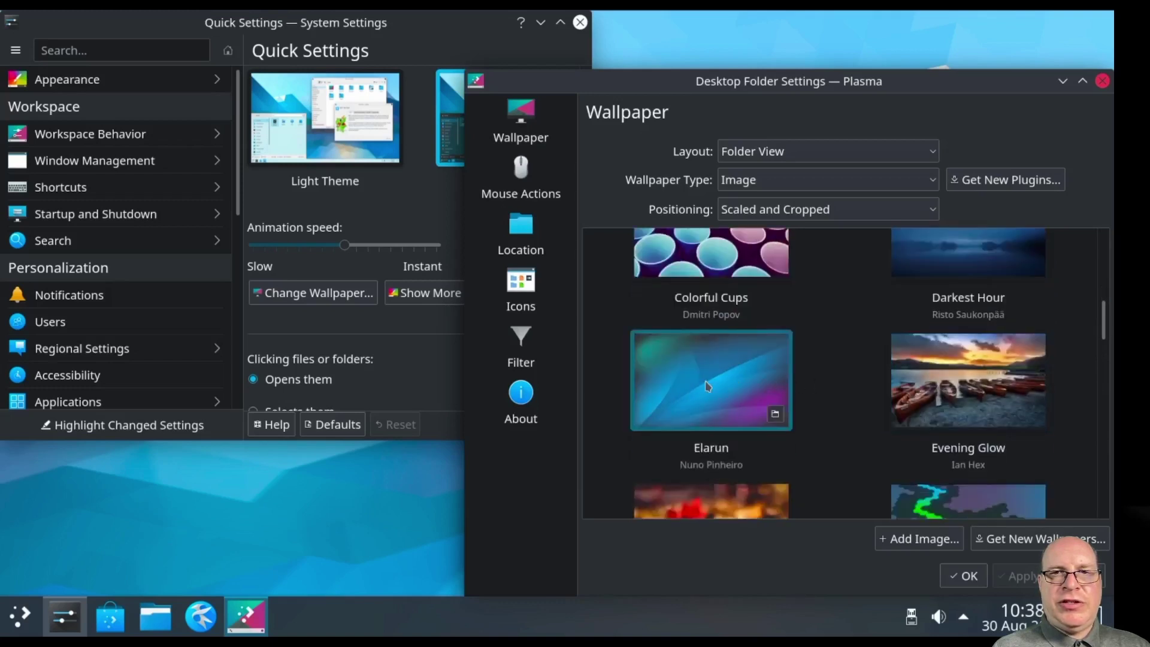
click(708, 387)
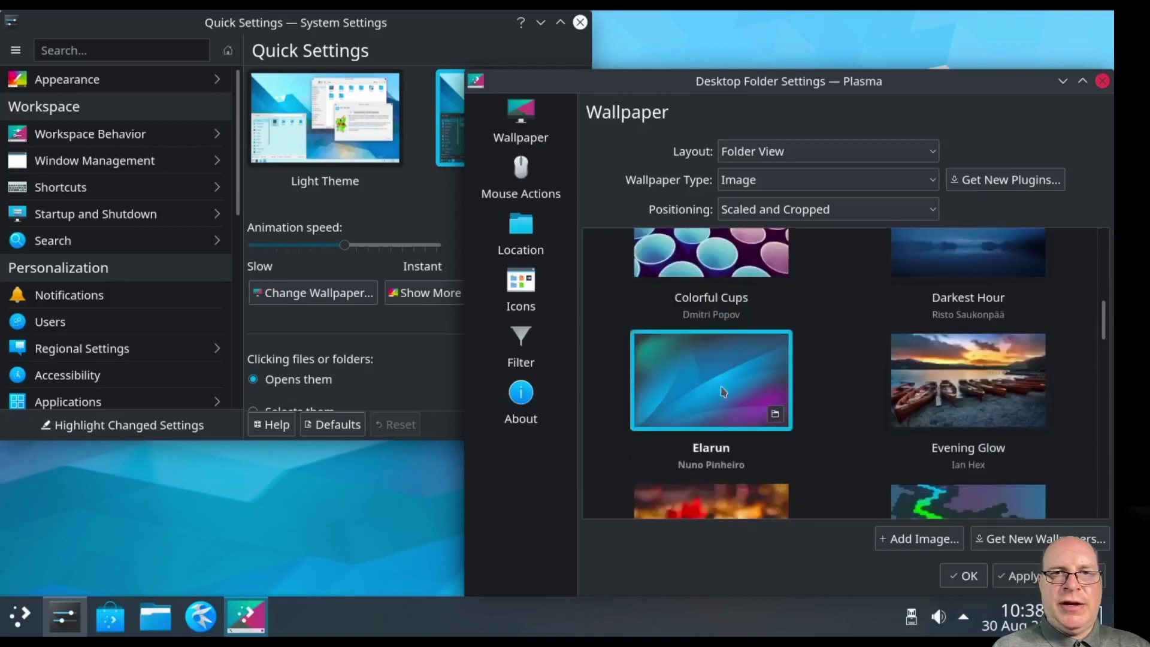
click(1017, 578)
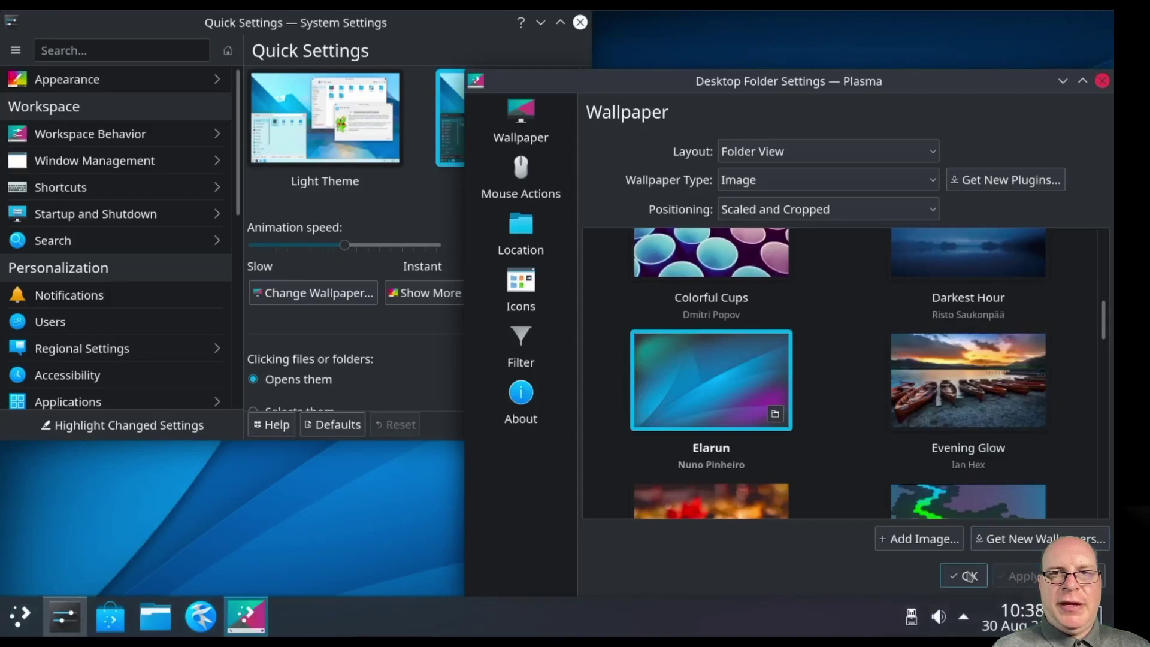
click(967, 576)
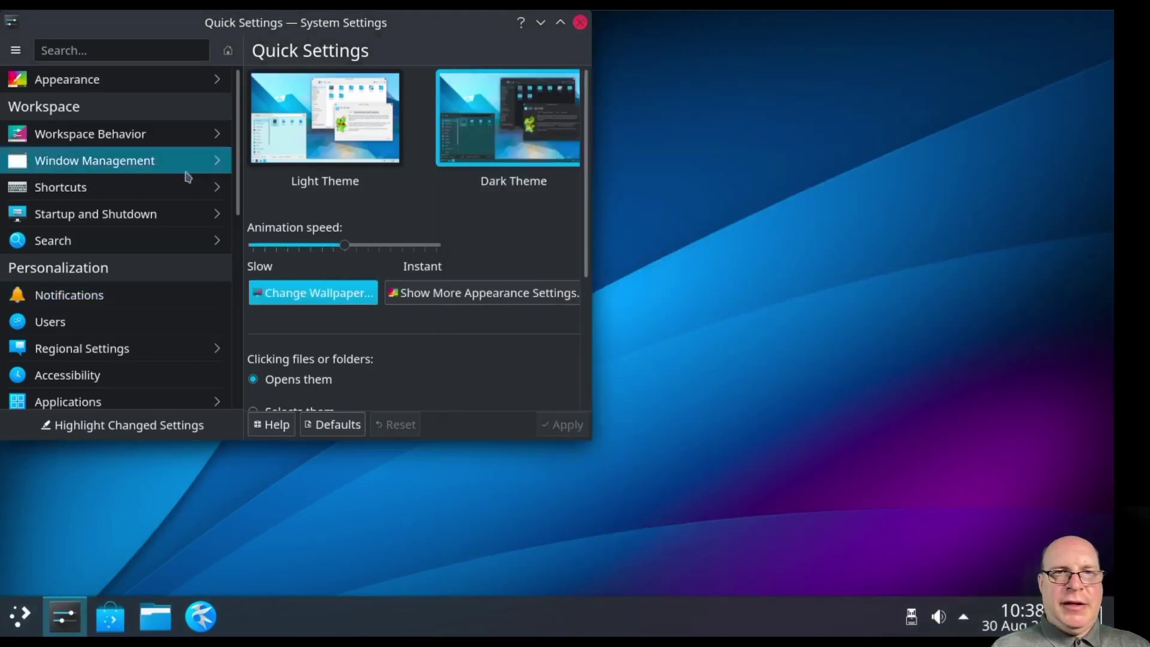
Examine the System Information page under System Administration, then close System Settings.
scroll(148, 235, down, 5)
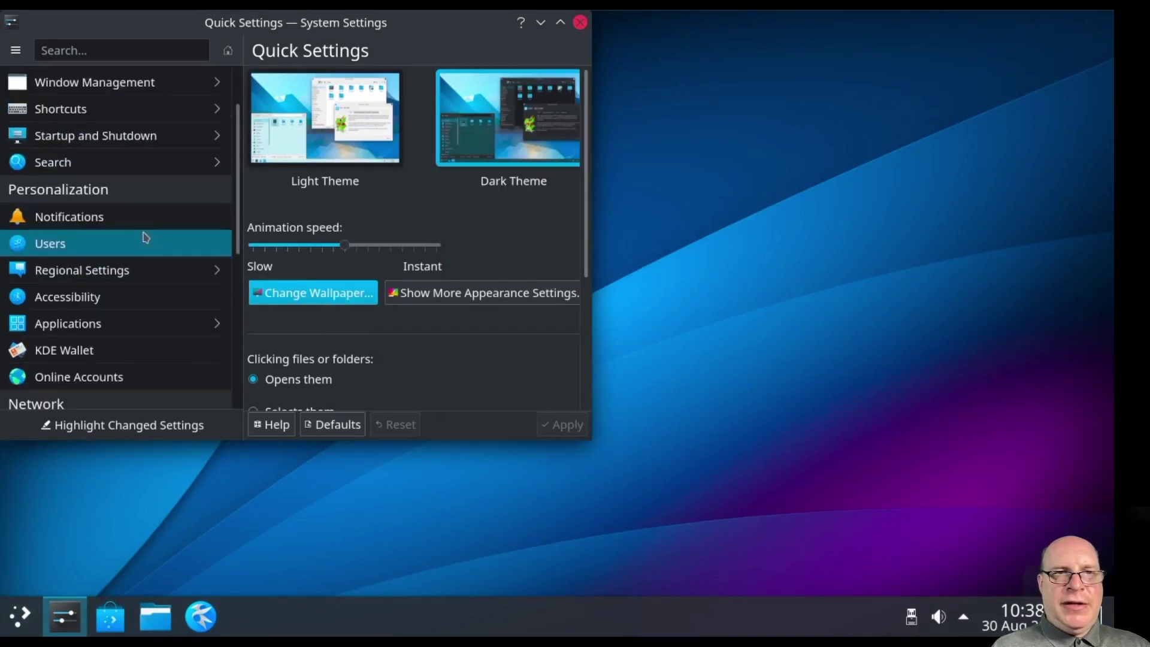
scroll(145, 235, down, 5)
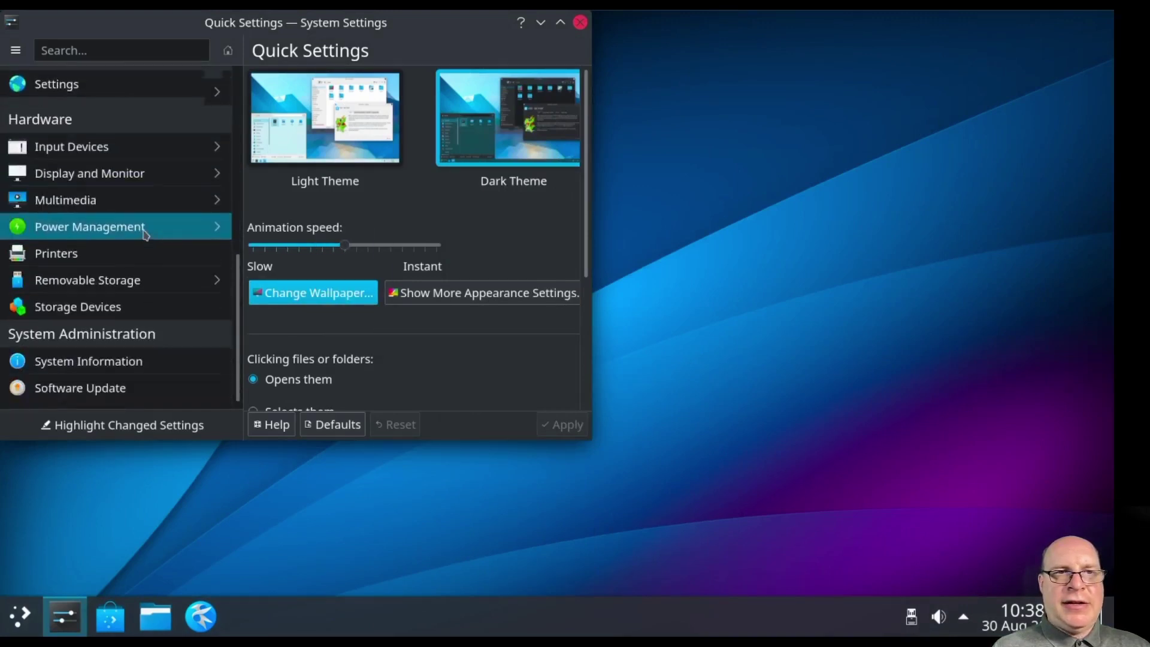
click(51, 357)
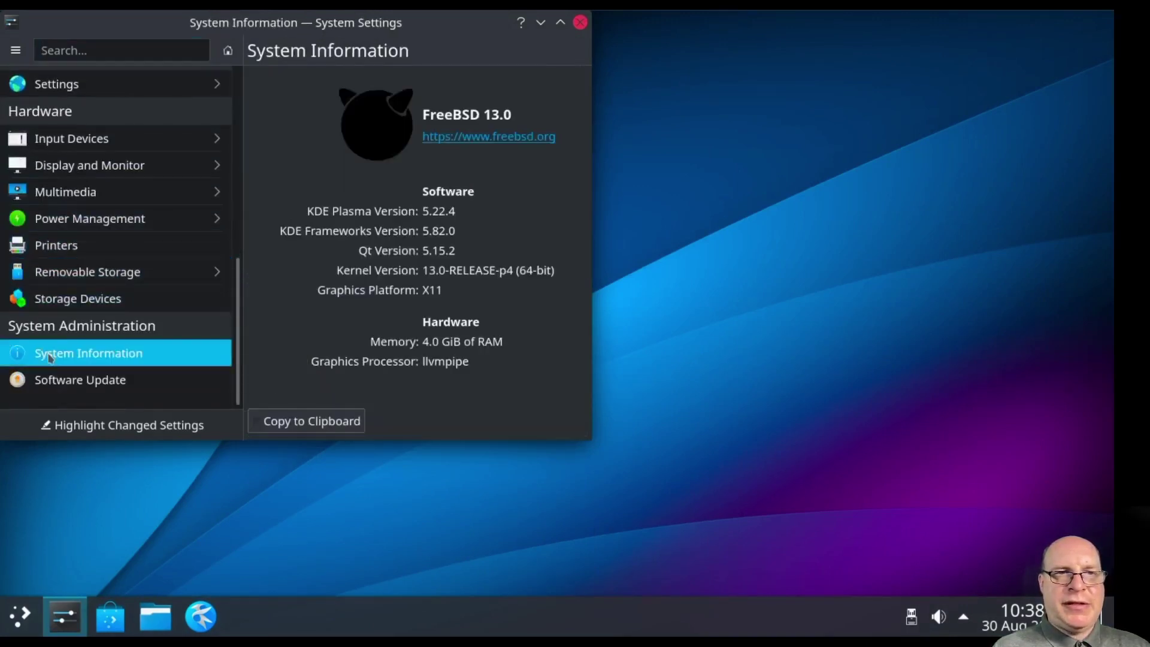
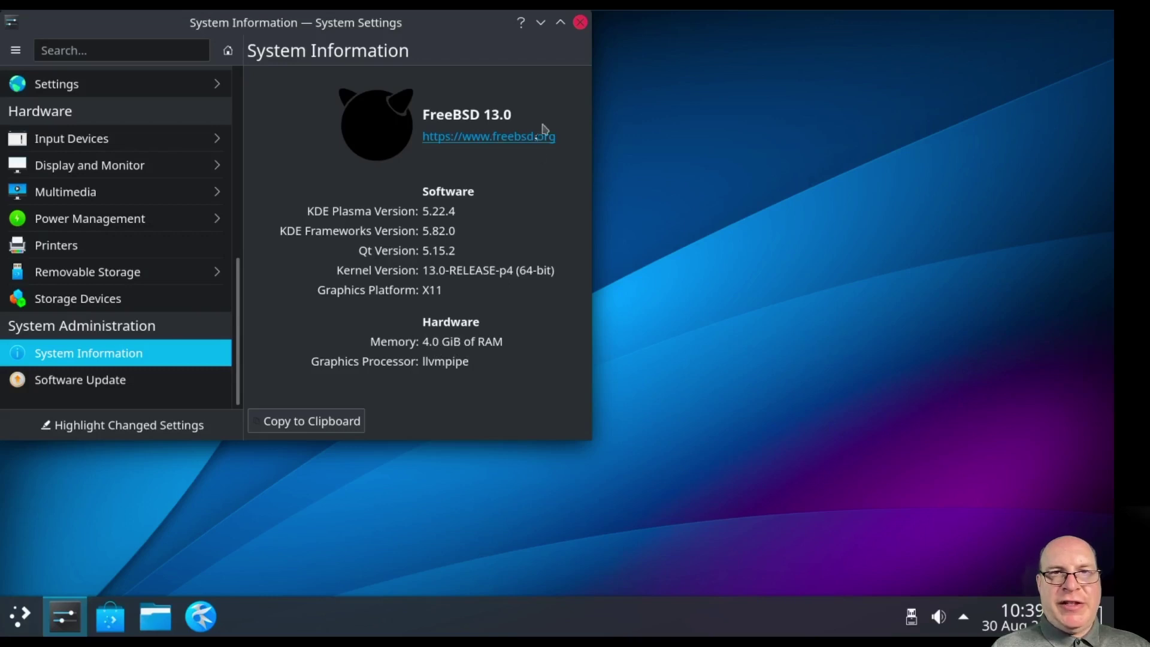
click(579, 23)
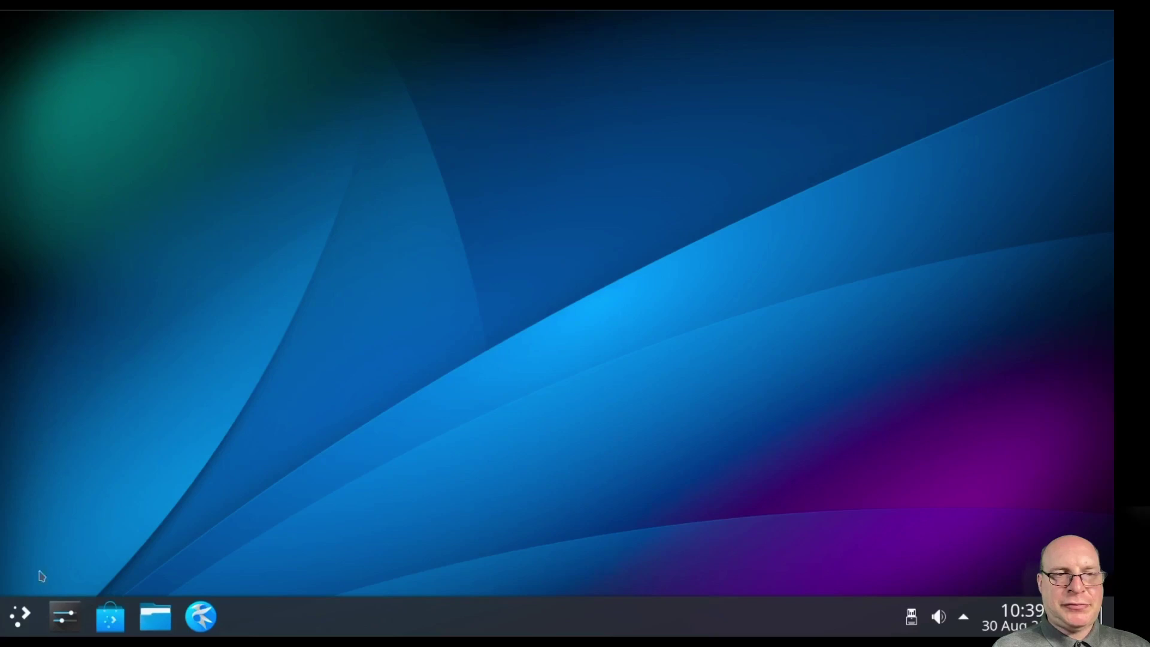
Examine the full alphabetical list of installed applications in the application launcher.
click(19, 617)
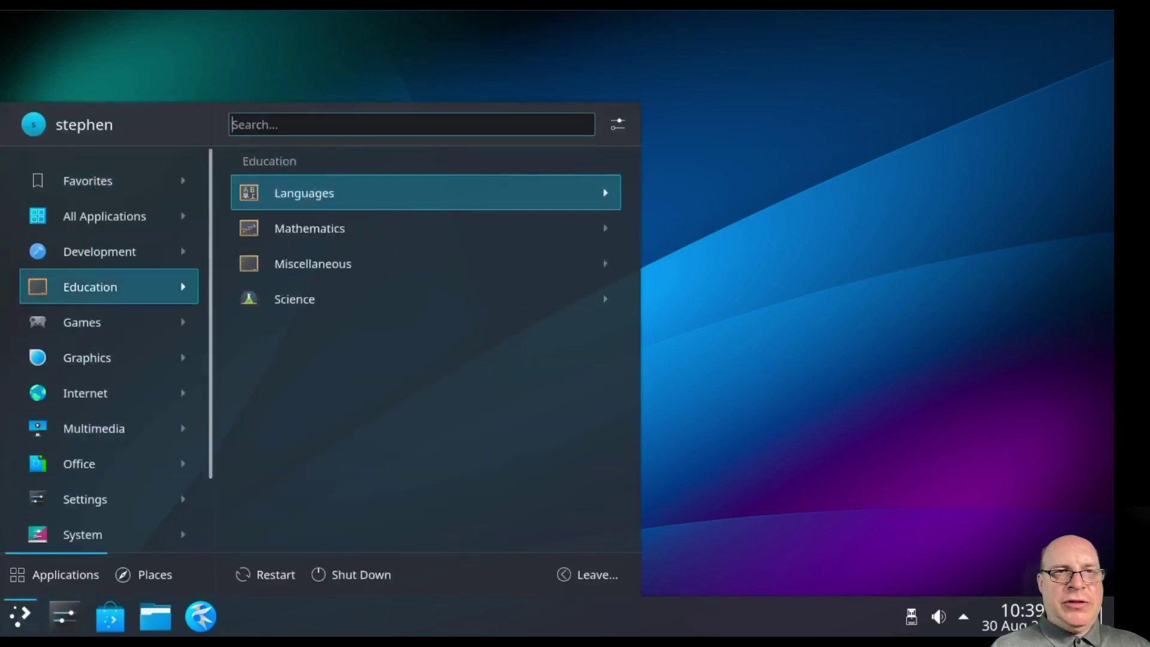
mouse_move(122, 214)
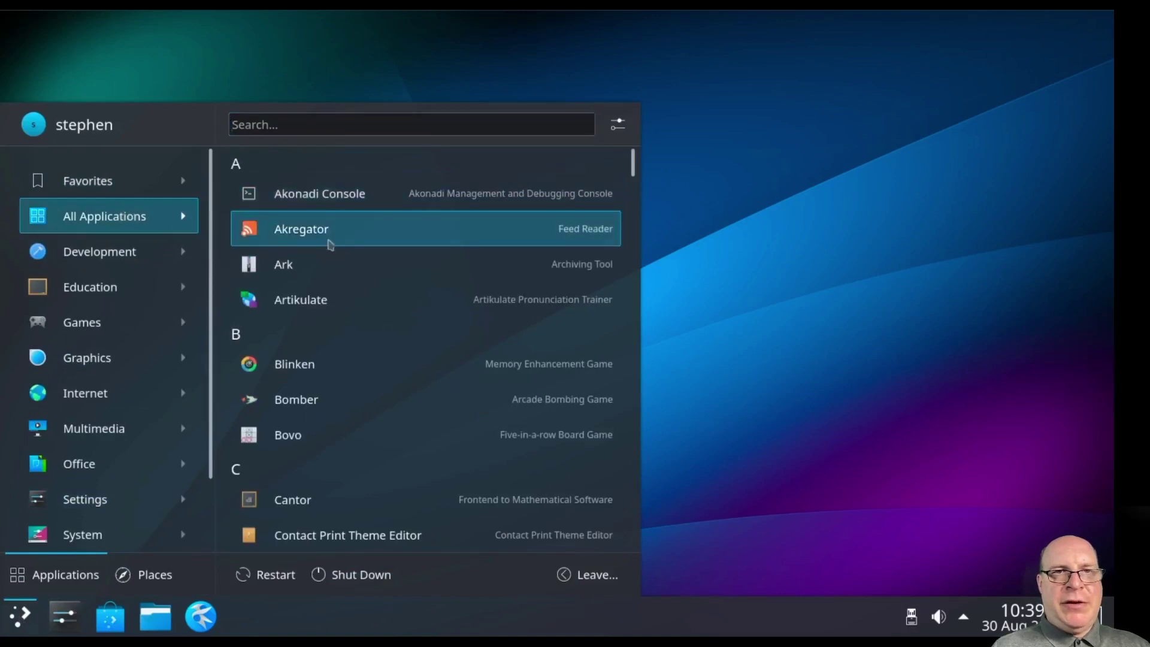
scroll(393, 280, down, 1)
scroll(397, 288, down, 2)
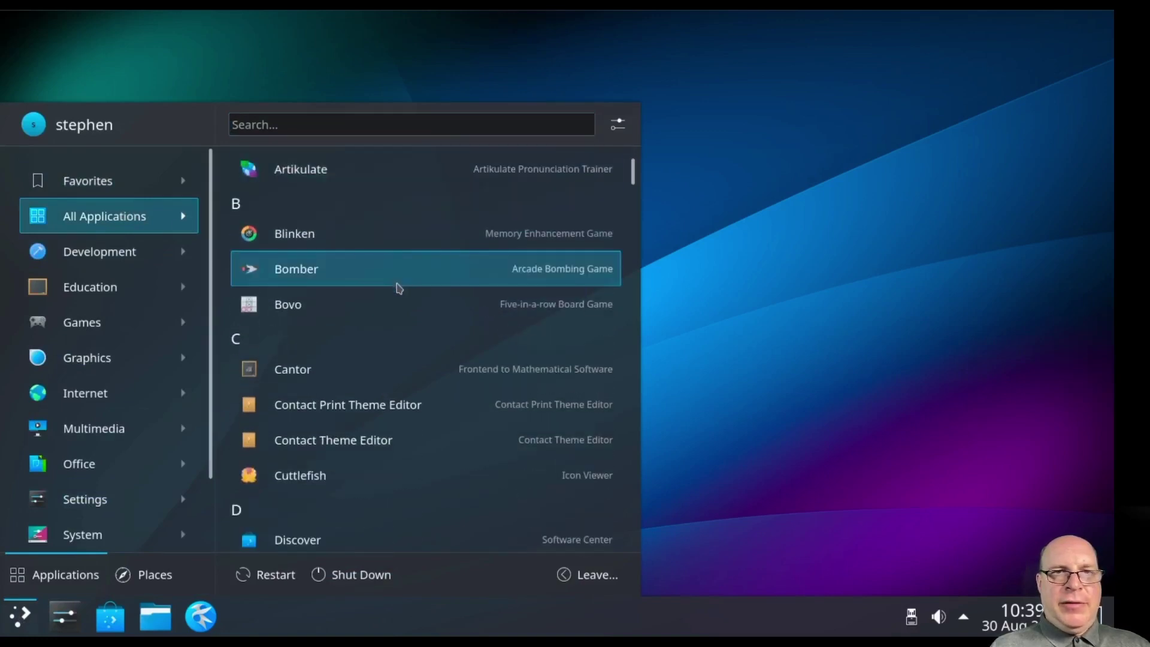
scroll(394, 327, down, 3)
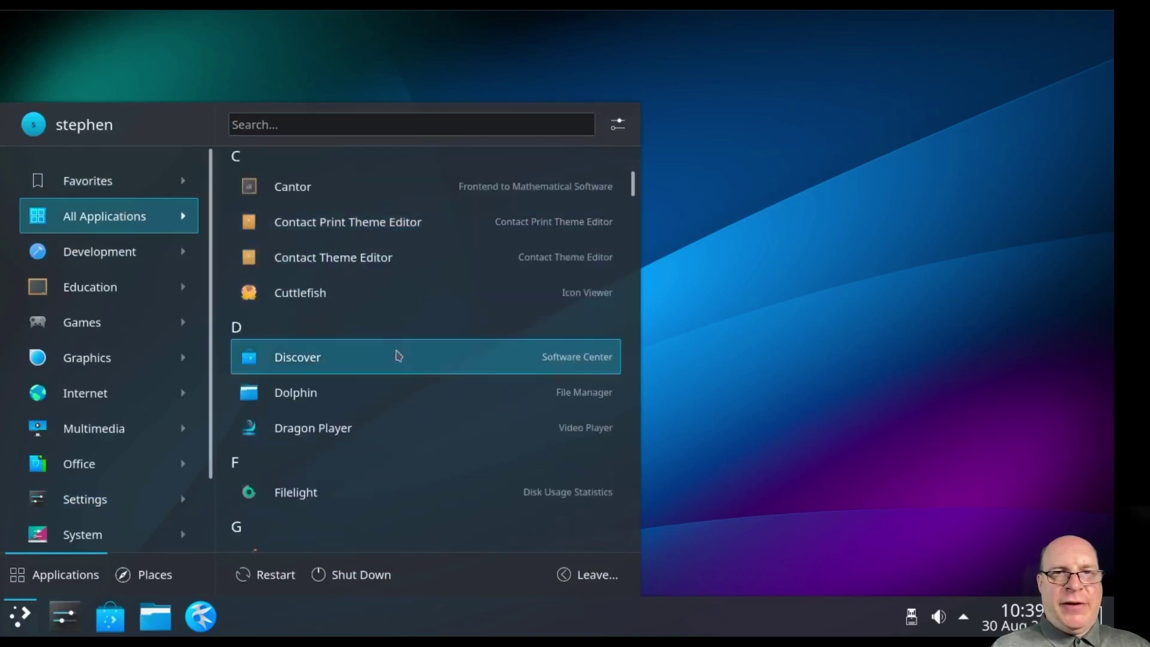
scroll(398, 356, down, 2)
scroll(398, 356, down, 6)
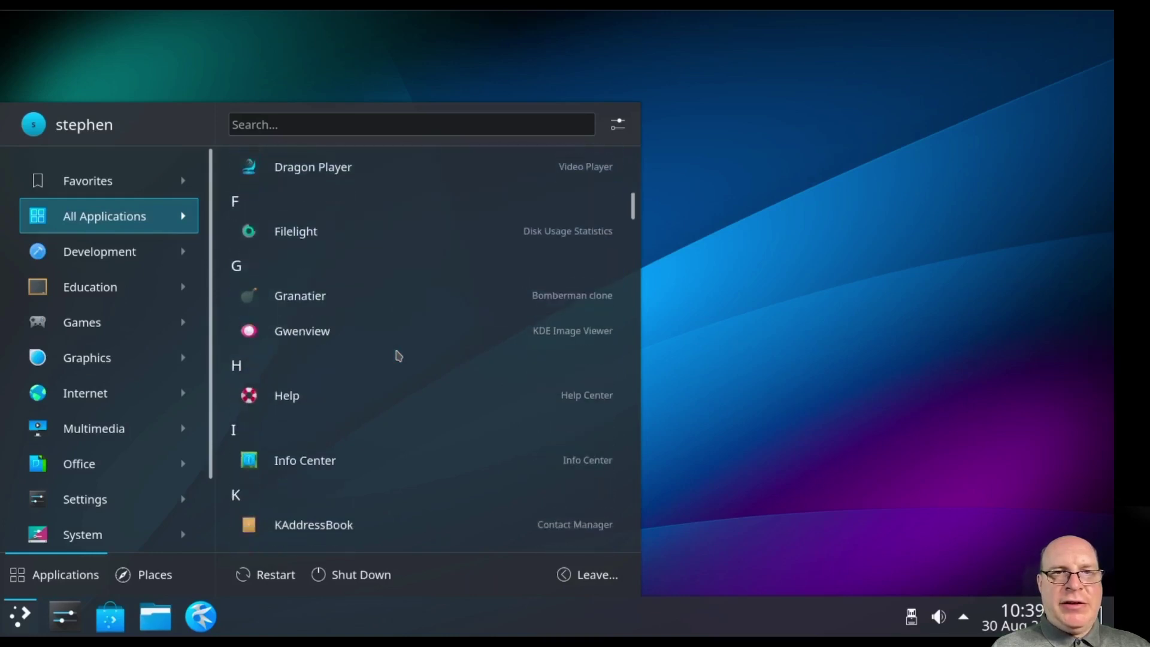
scroll(398, 356, down, 4)
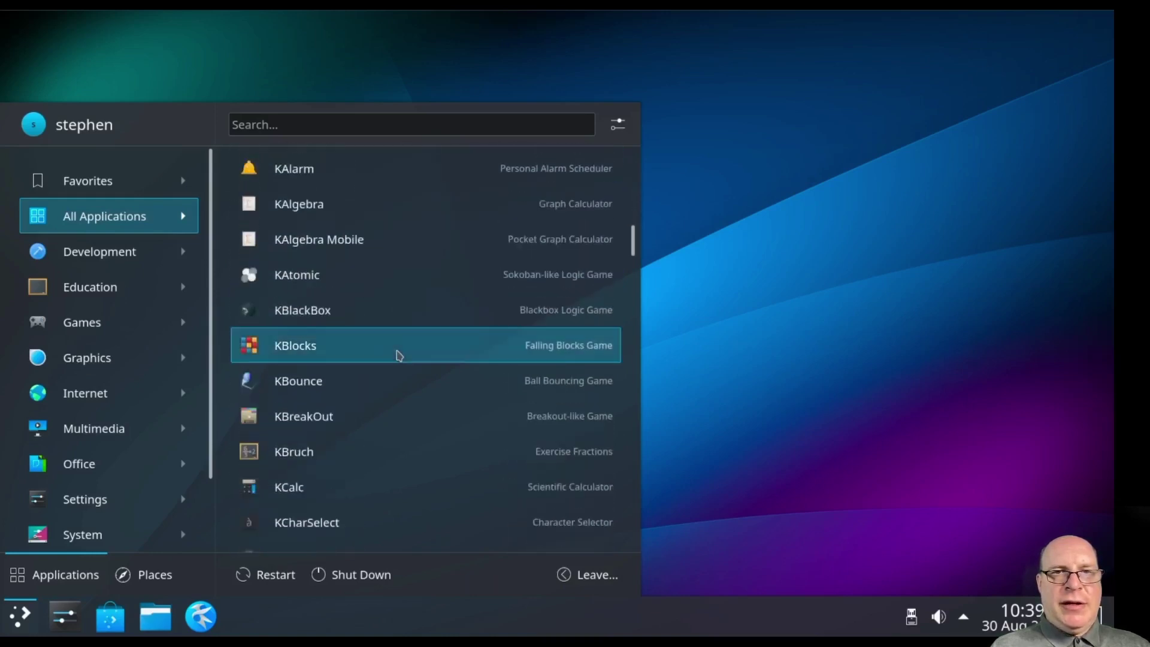
scroll(413, 379, down, 4)
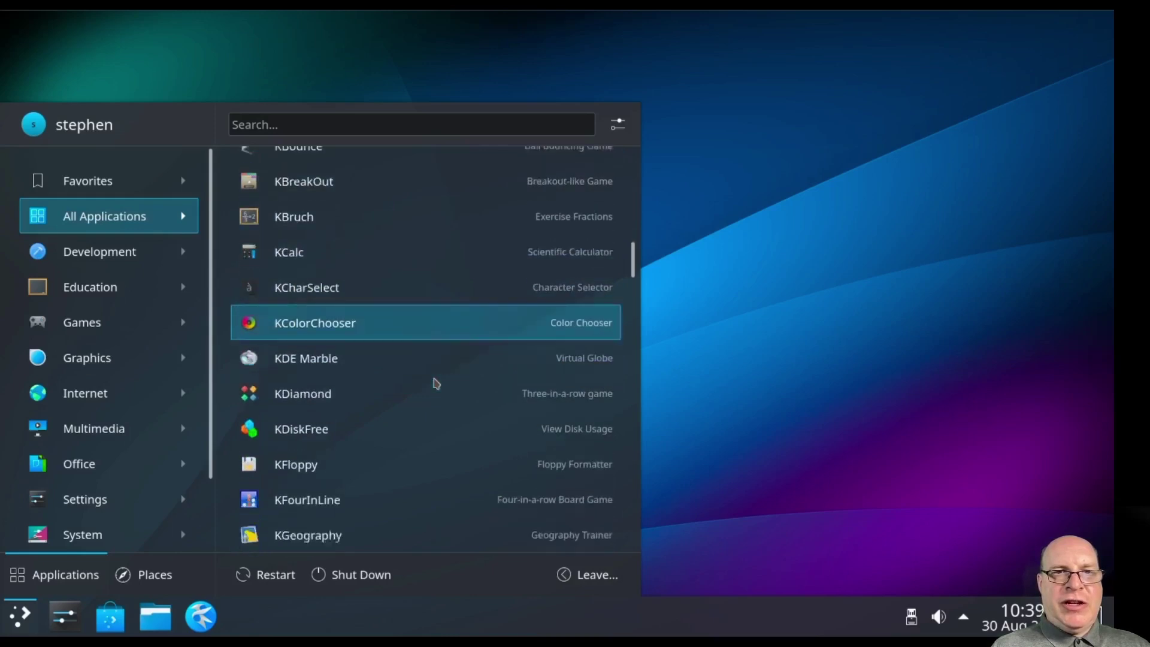
scroll(436, 382, down, 5)
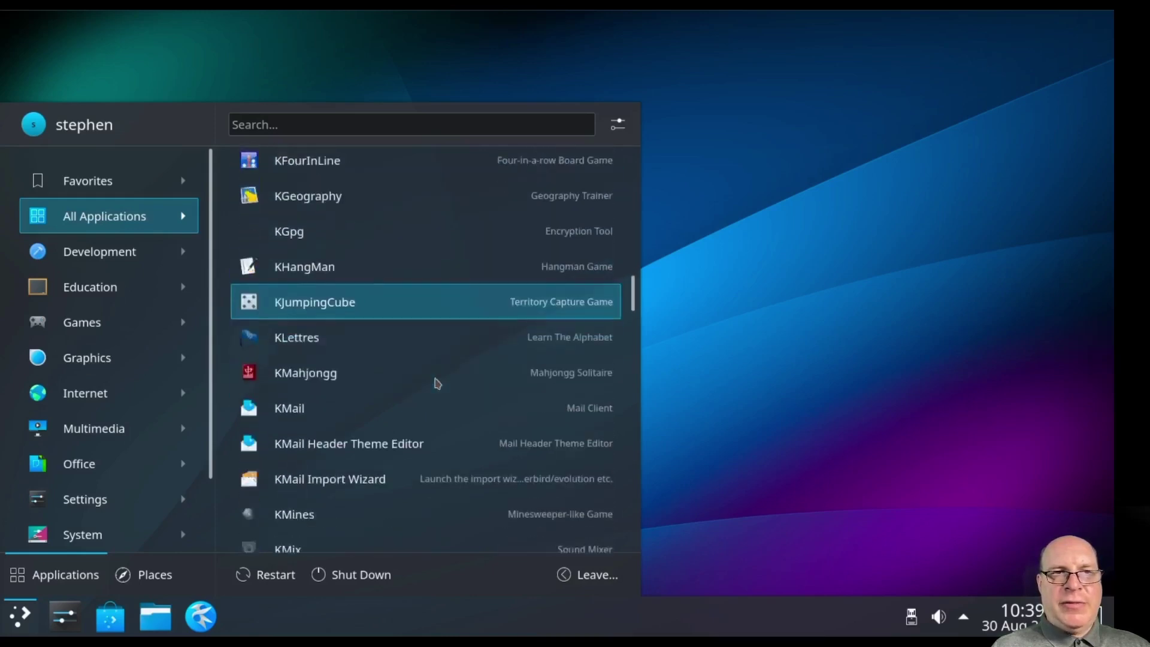
scroll(437, 382, down, 5)
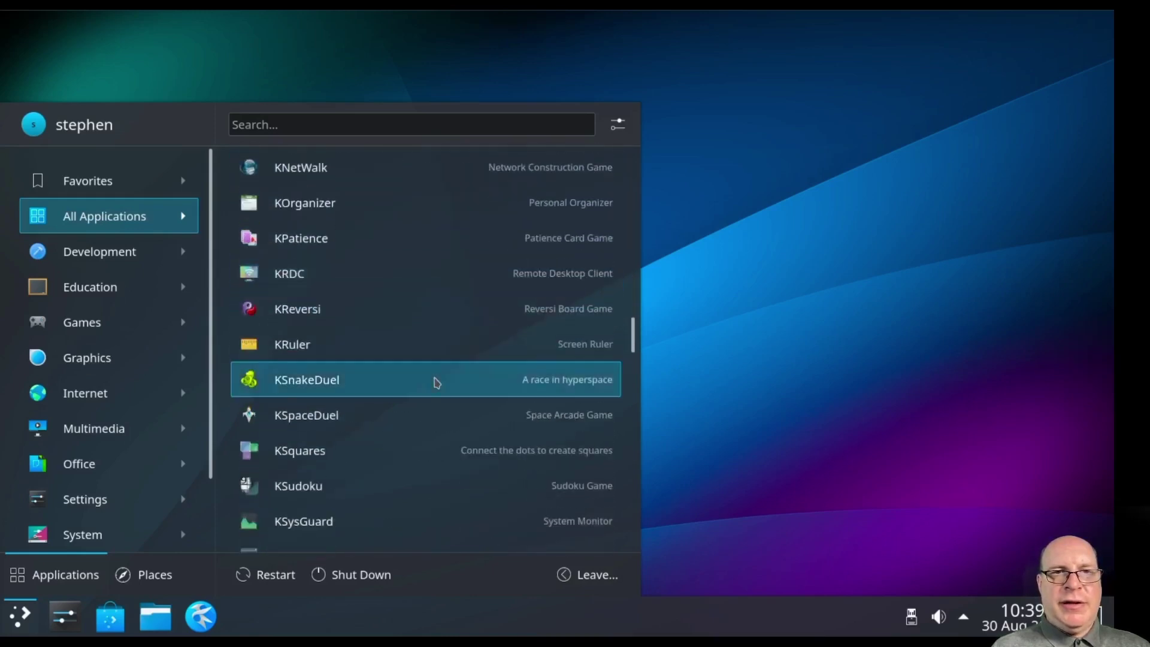
scroll(437, 379, down, 5)
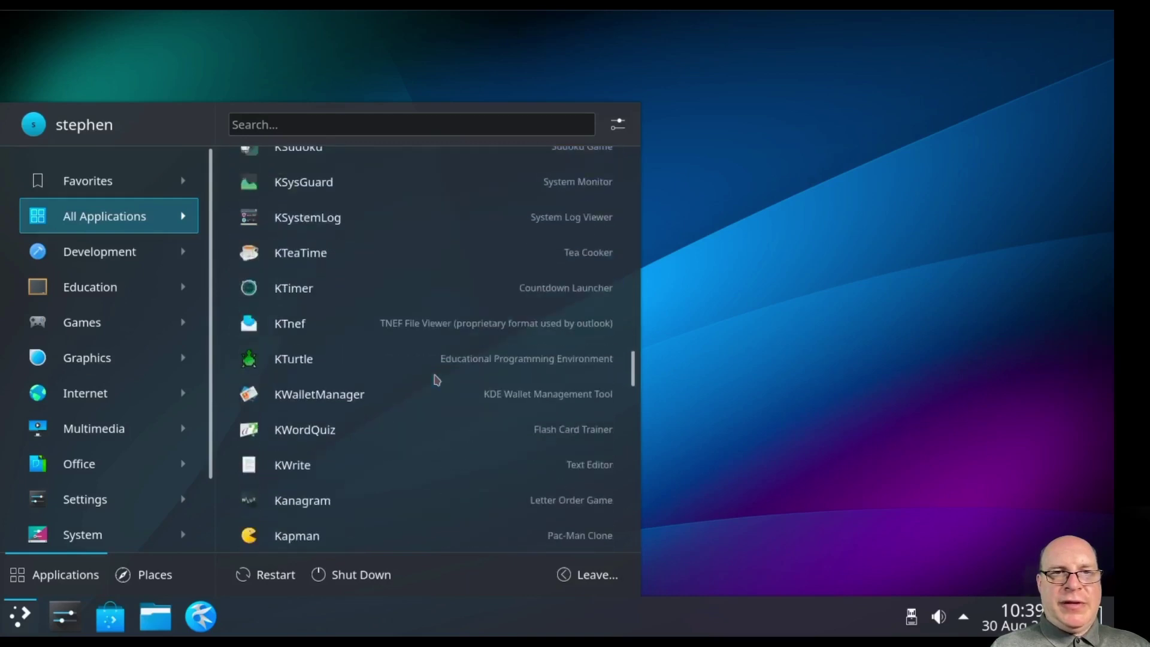
scroll(437, 380, down, 5)
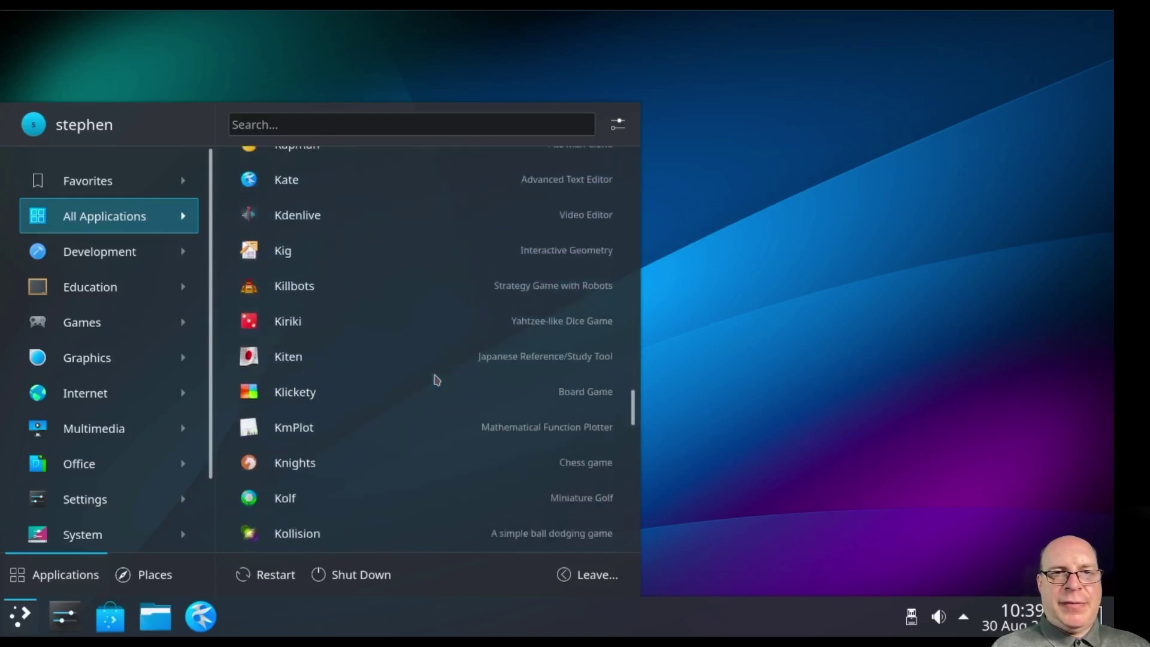
scroll(437, 380, down, 5)
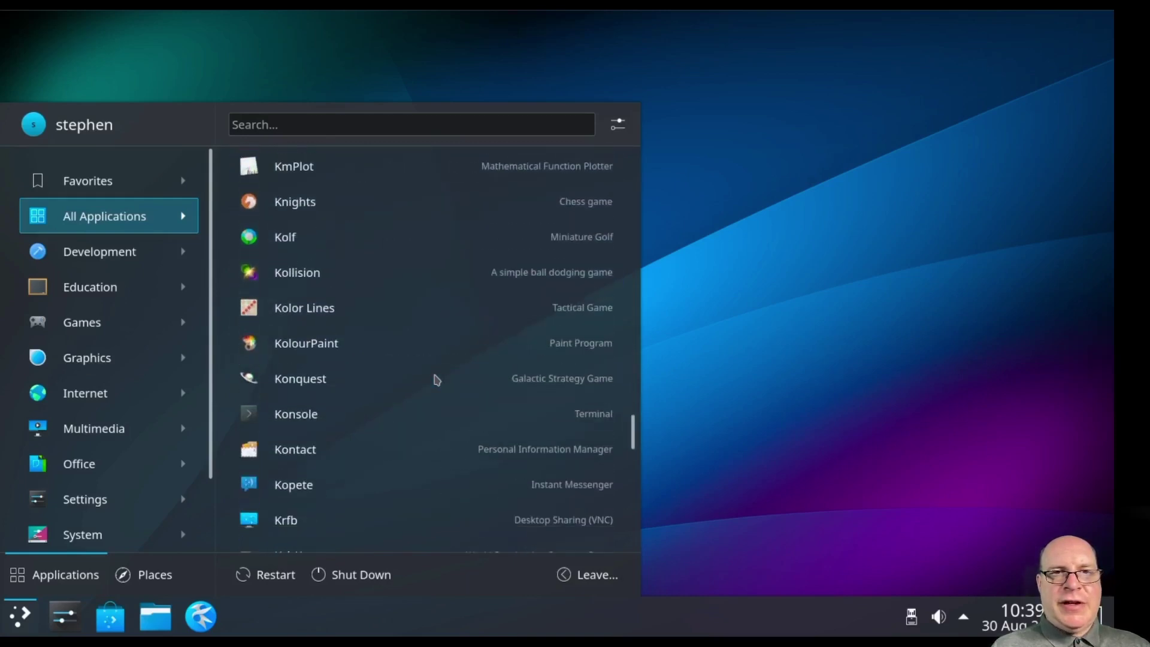
scroll(437, 380, down, 5)
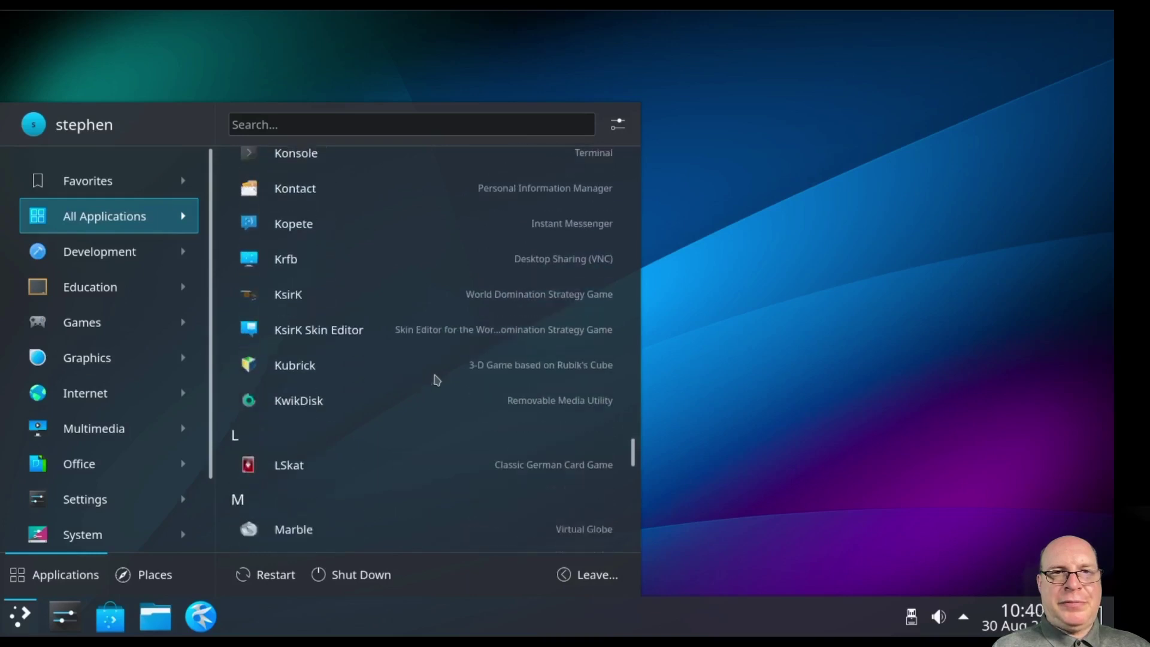
scroll(437, 380, down, 5)
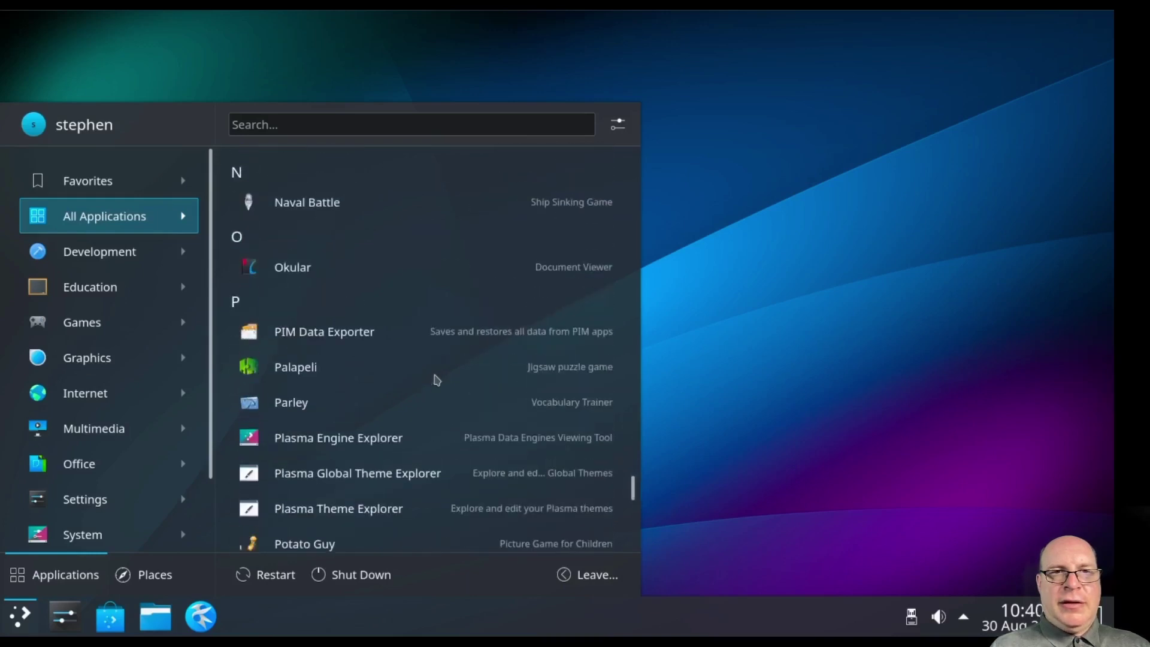
scroll(437, 380, down, 4)
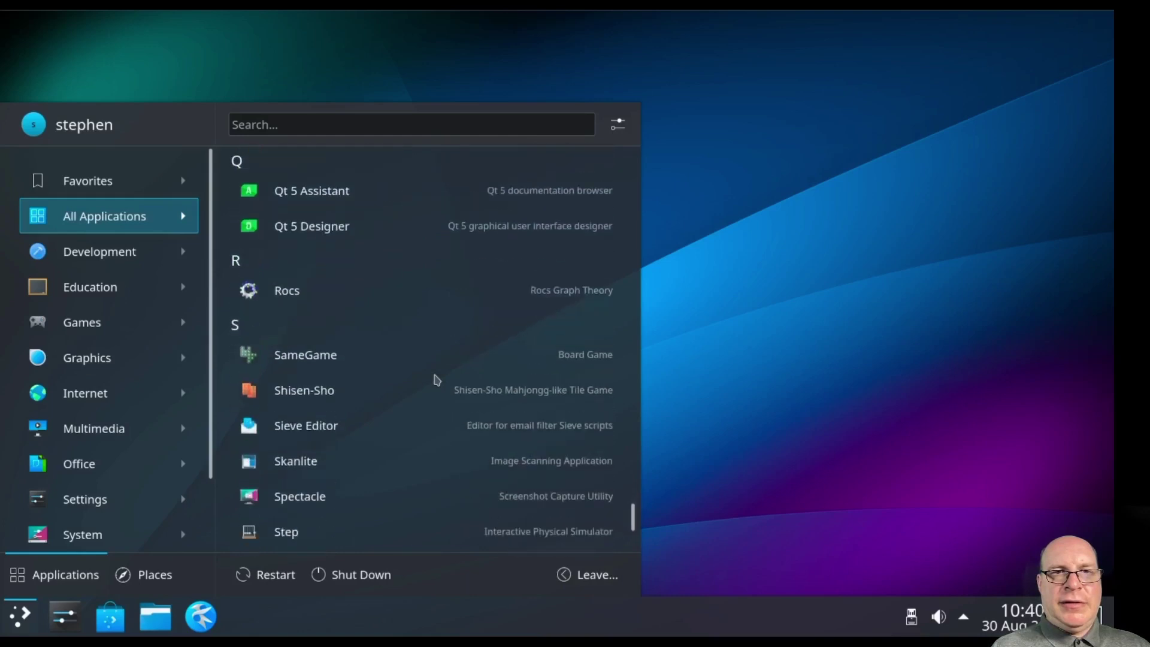
scroll(437, 380, down, 2)
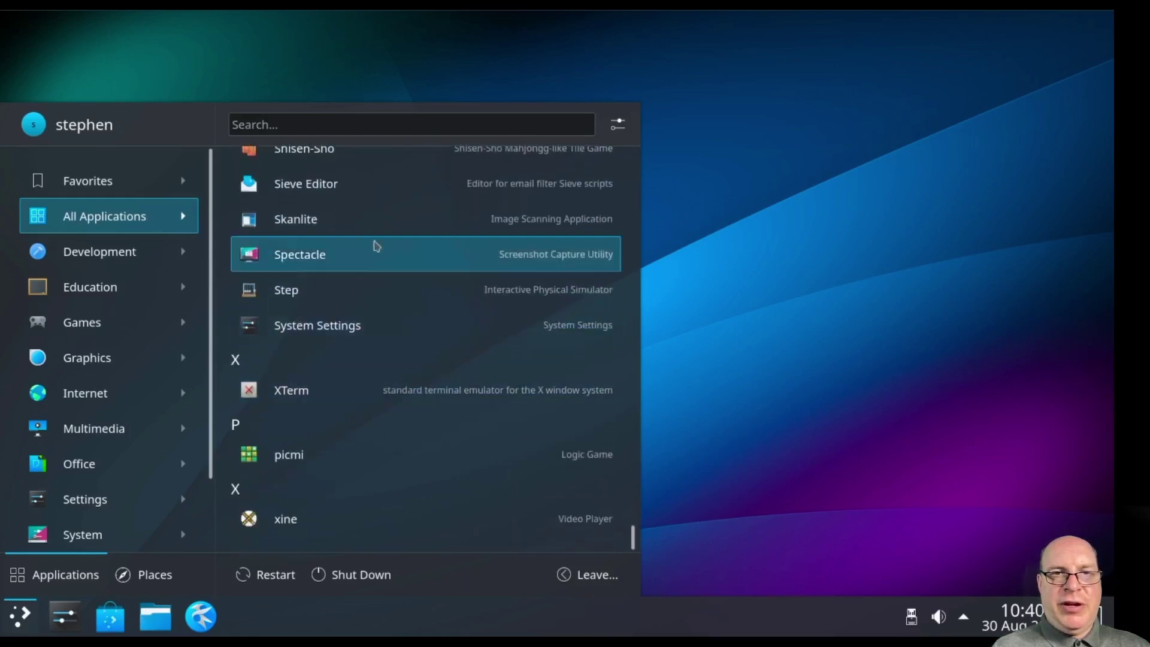
Search the application launcher for konsole, open the Konsole terminal and enlarge its window to about half the desktop width.
text(konsole)
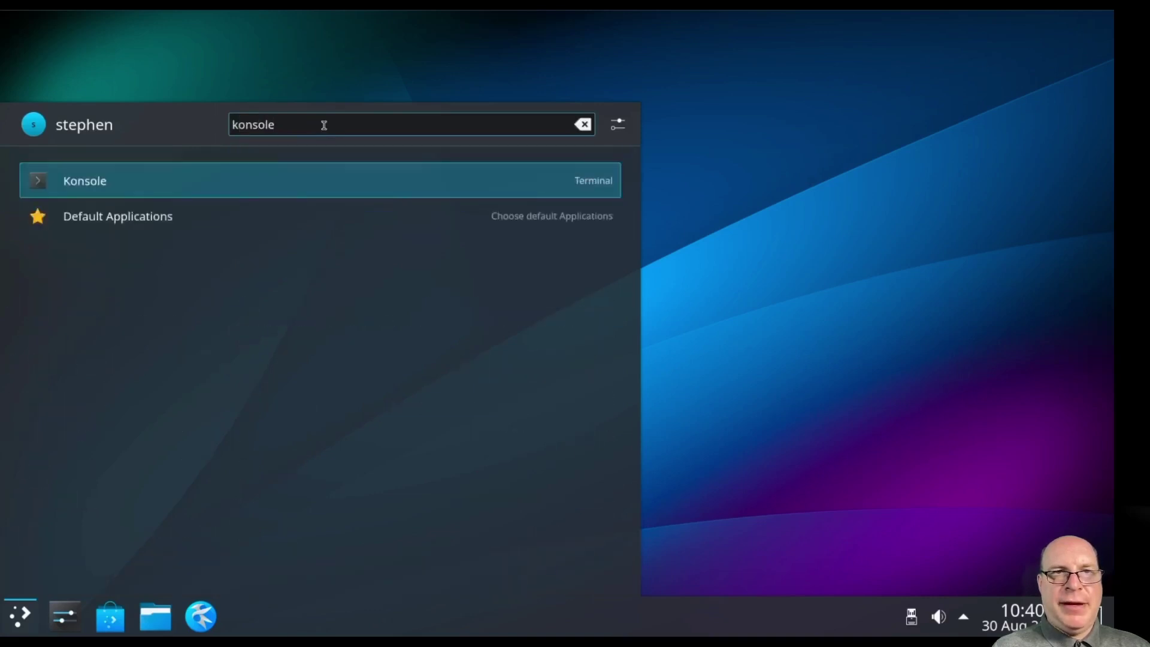
key(Return)
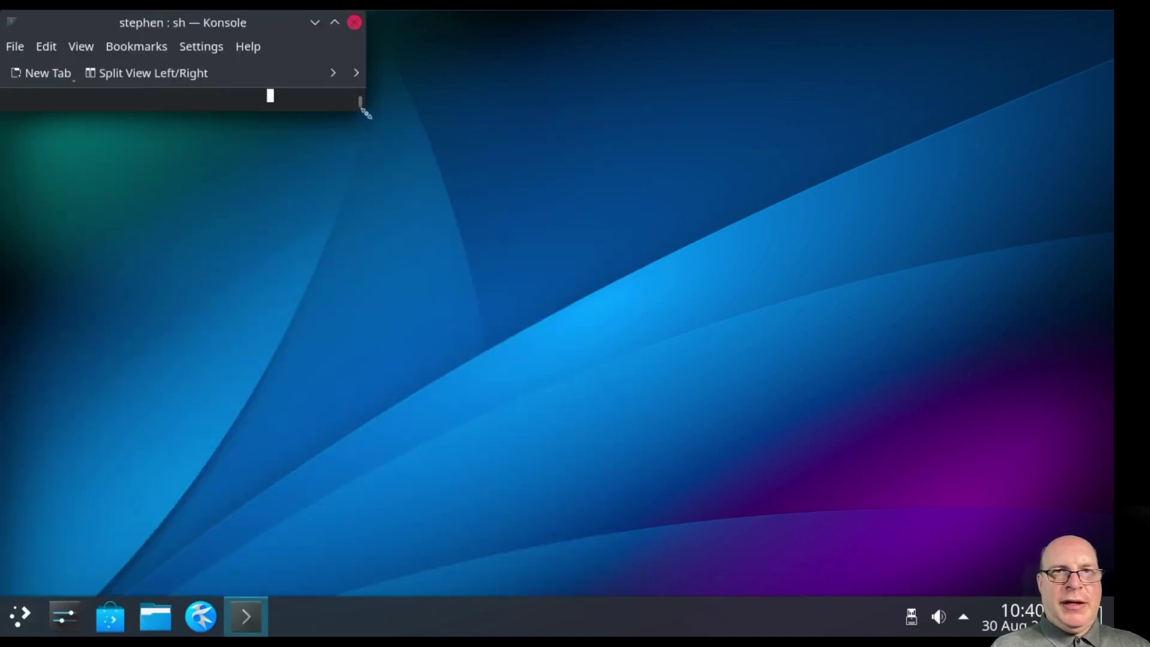
drag(363, 109, 633, 476)
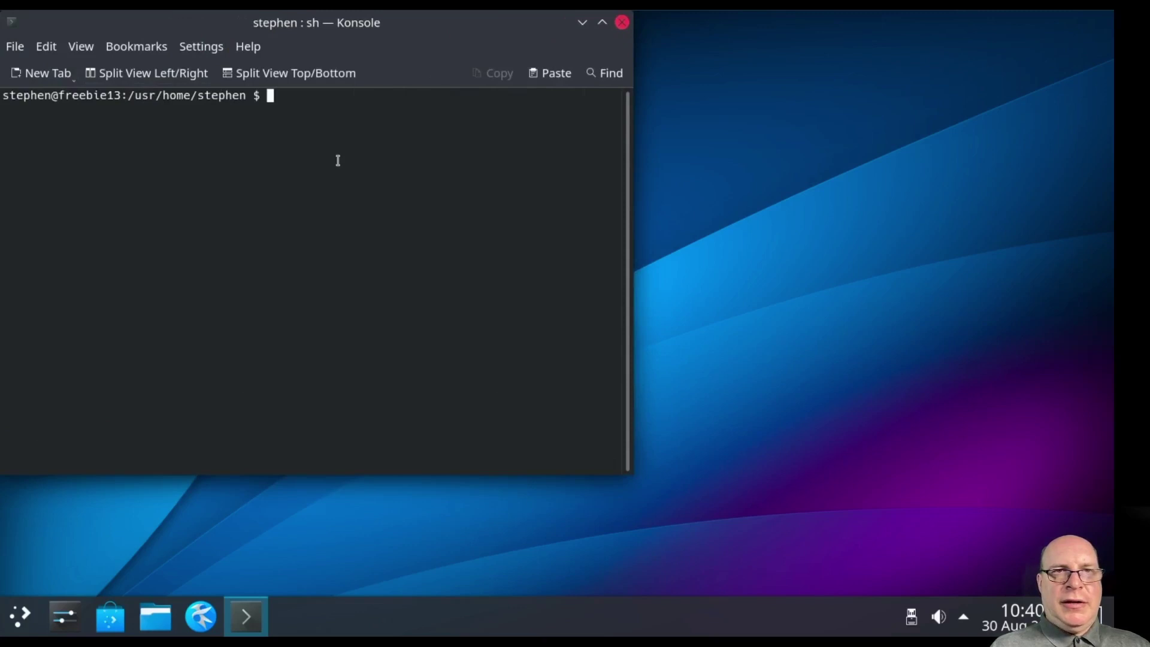
Run neofetch to check the system details, highlight the memory figures and clear the terminal.
text(neofetch)
key(Return)
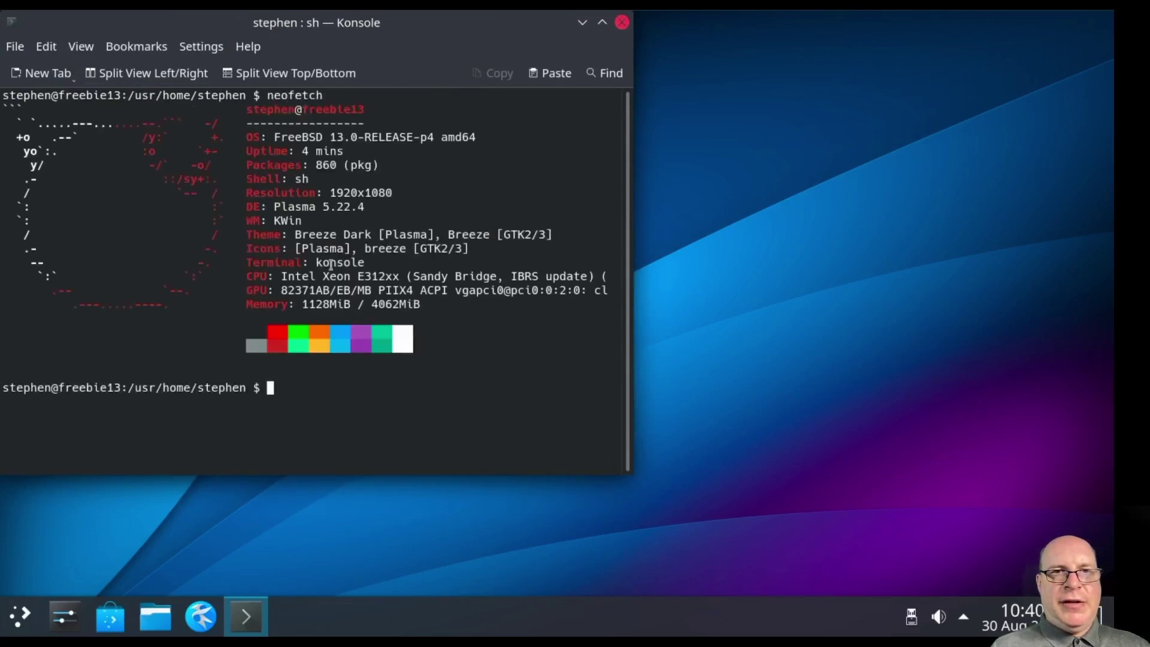
drag(301, 304, 423, 309)
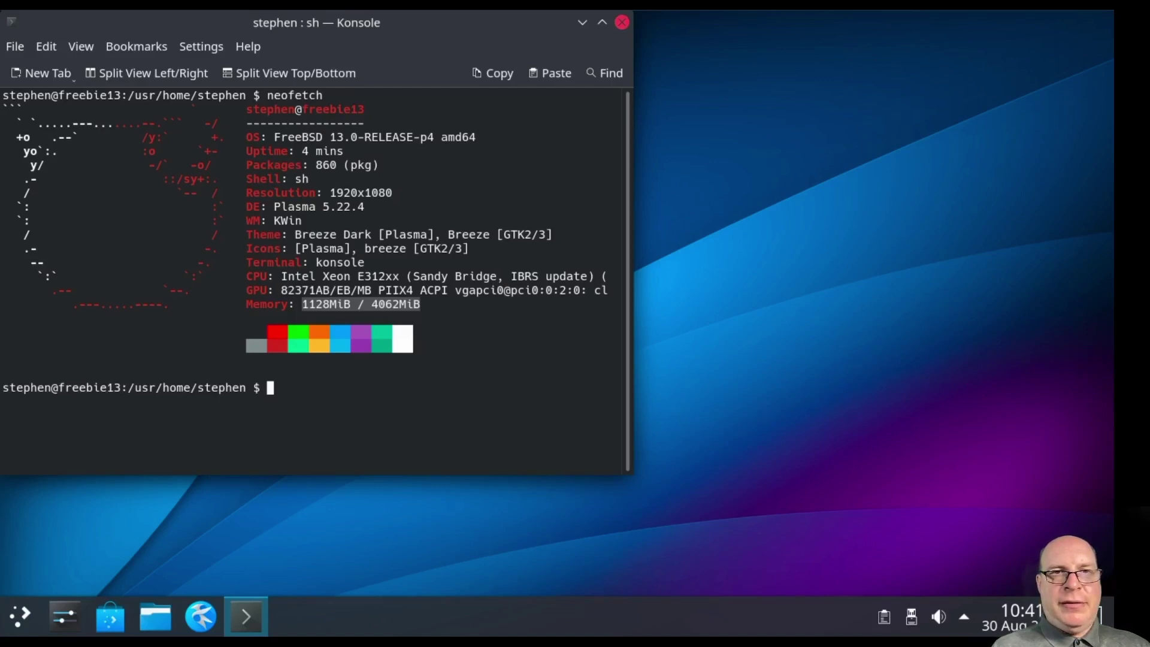
key(ctrl+l)
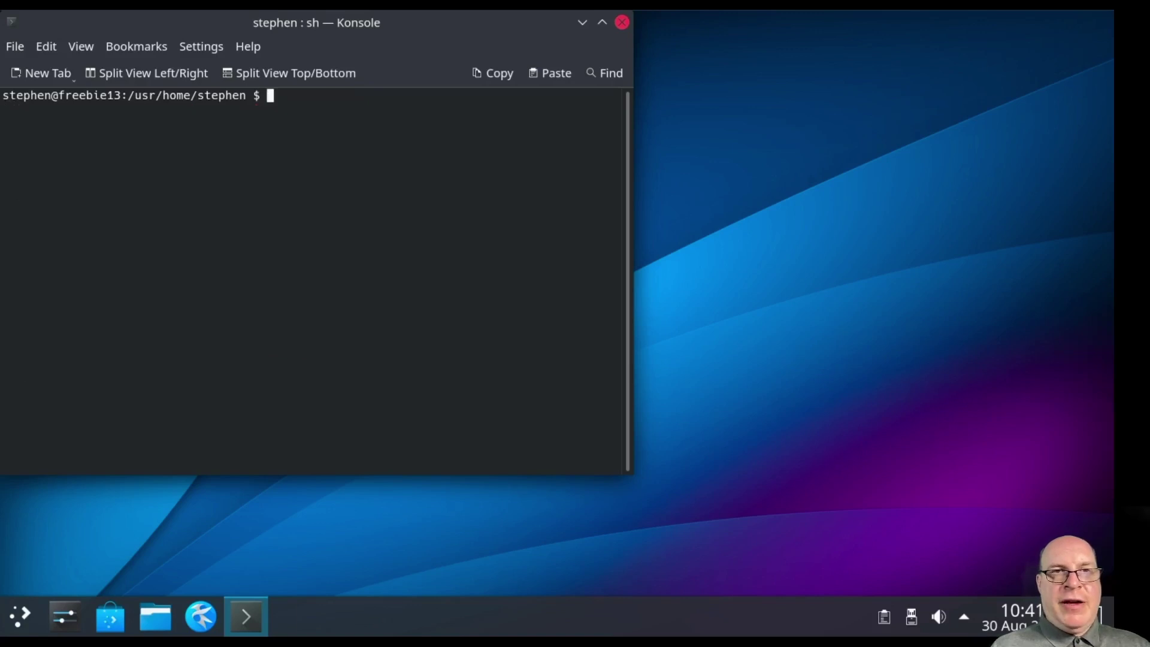
Install the firefox package with sudo pkg install, entering the account password and confirming with y, and review the package message.
text(sudo pkg)
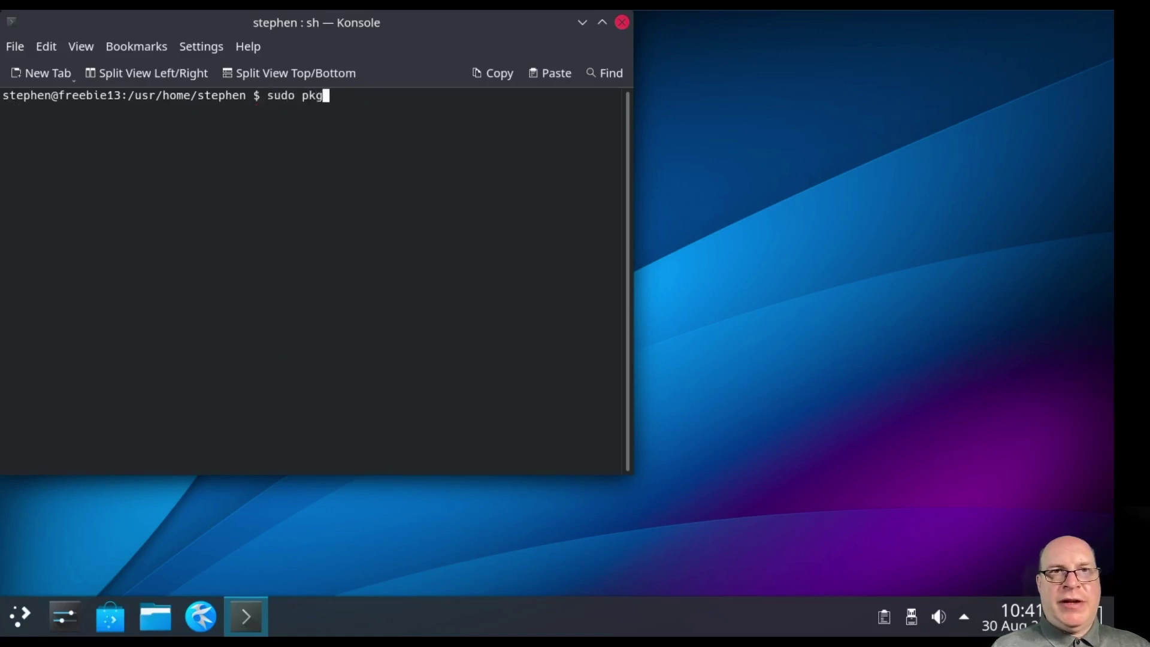
text( install firefox)
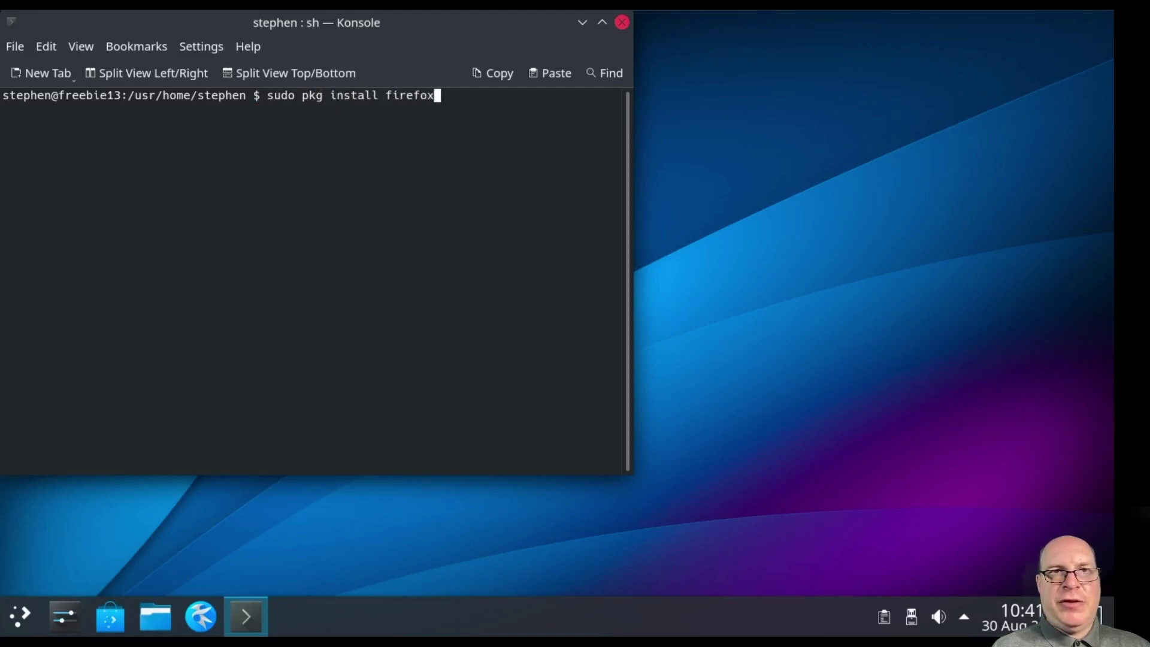
key(Return)
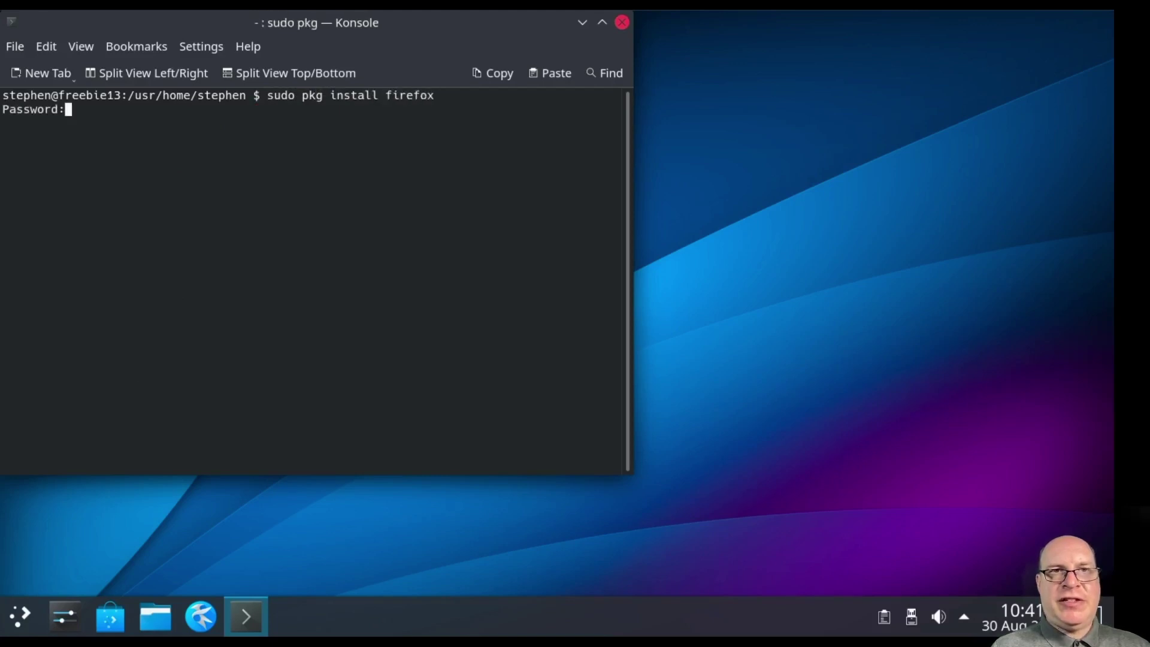
key(Return)
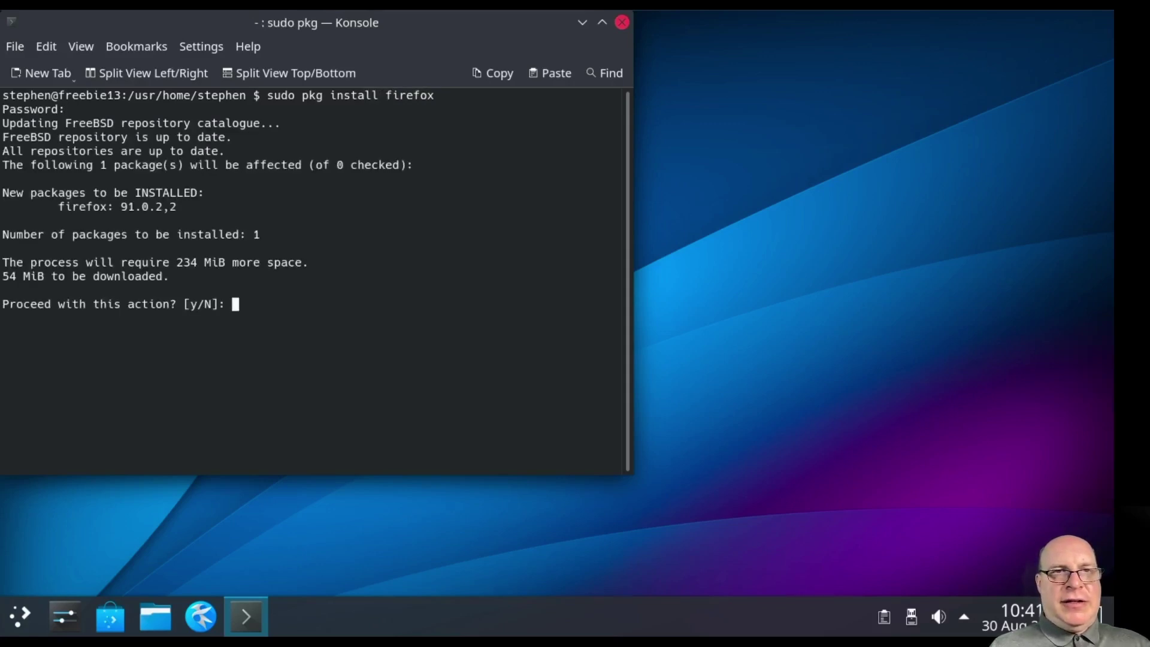
text(y)
key(Return)
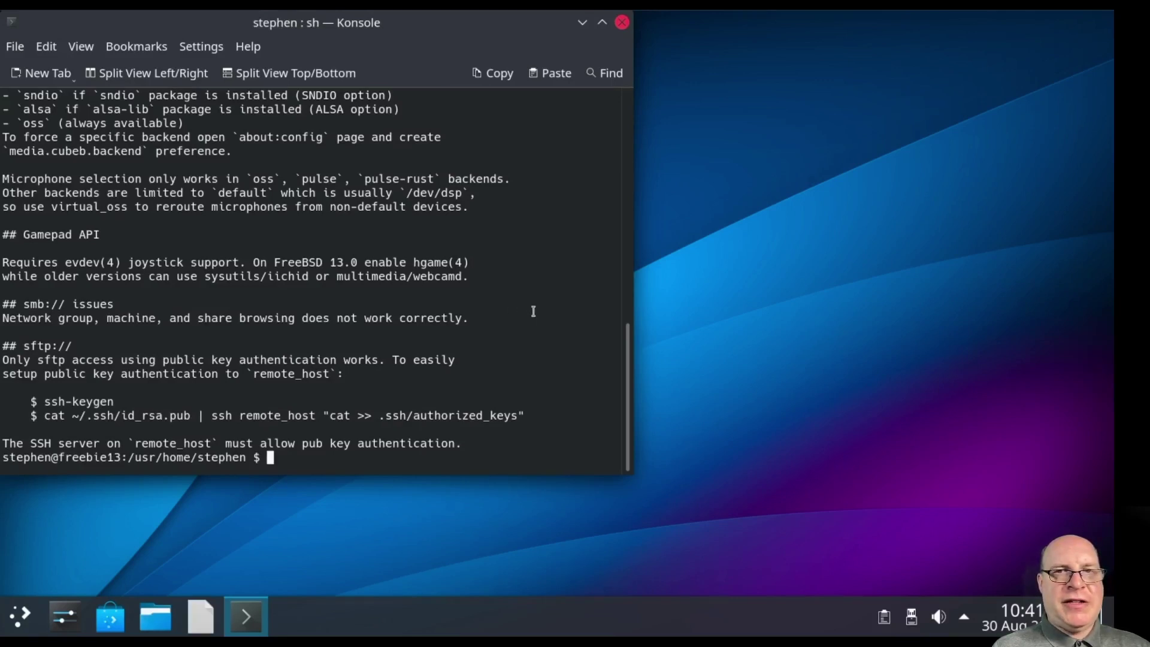
scroll(533, 311, up, 4)
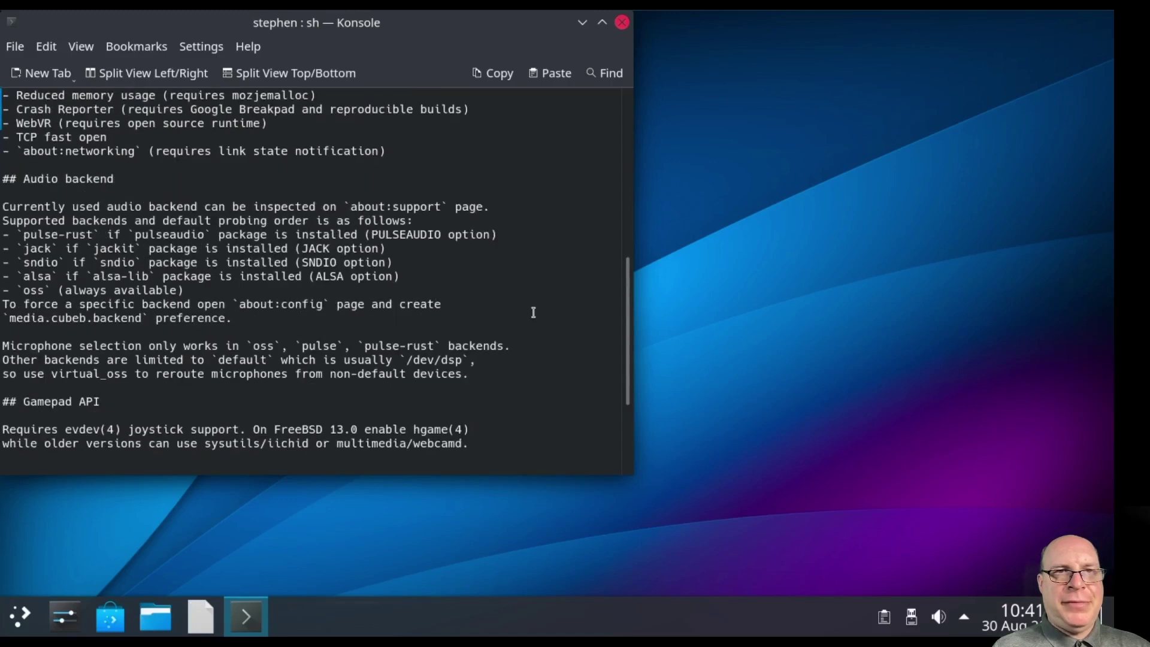
scroll(533, 312, up, 3)
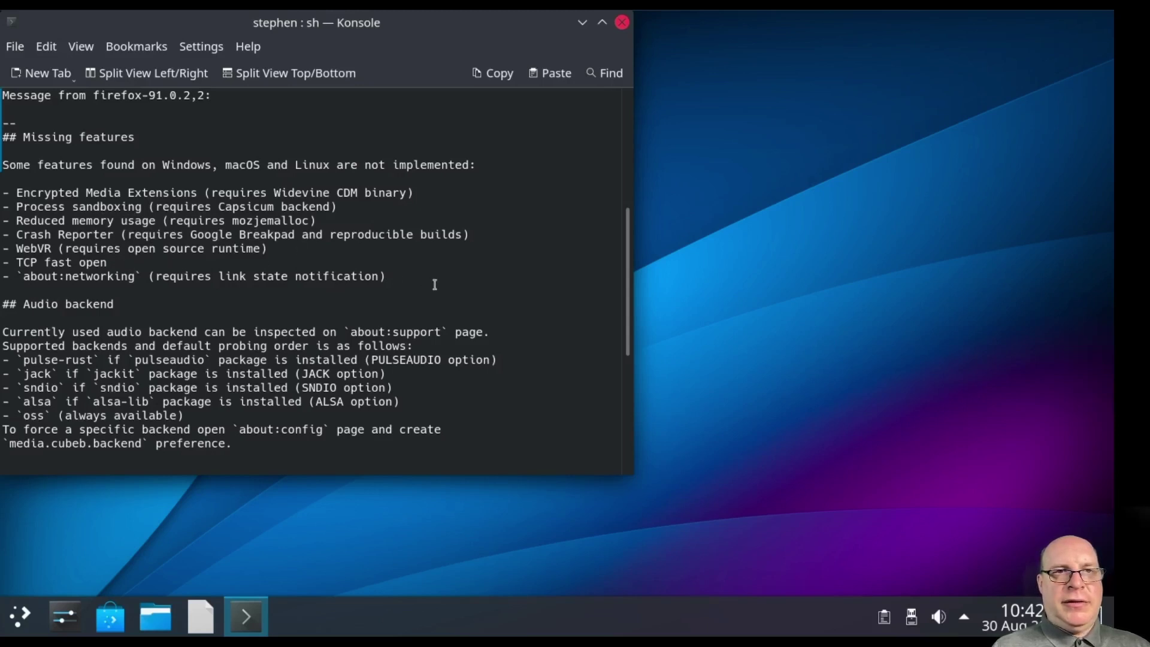
scroll(438, 283, down, 7)
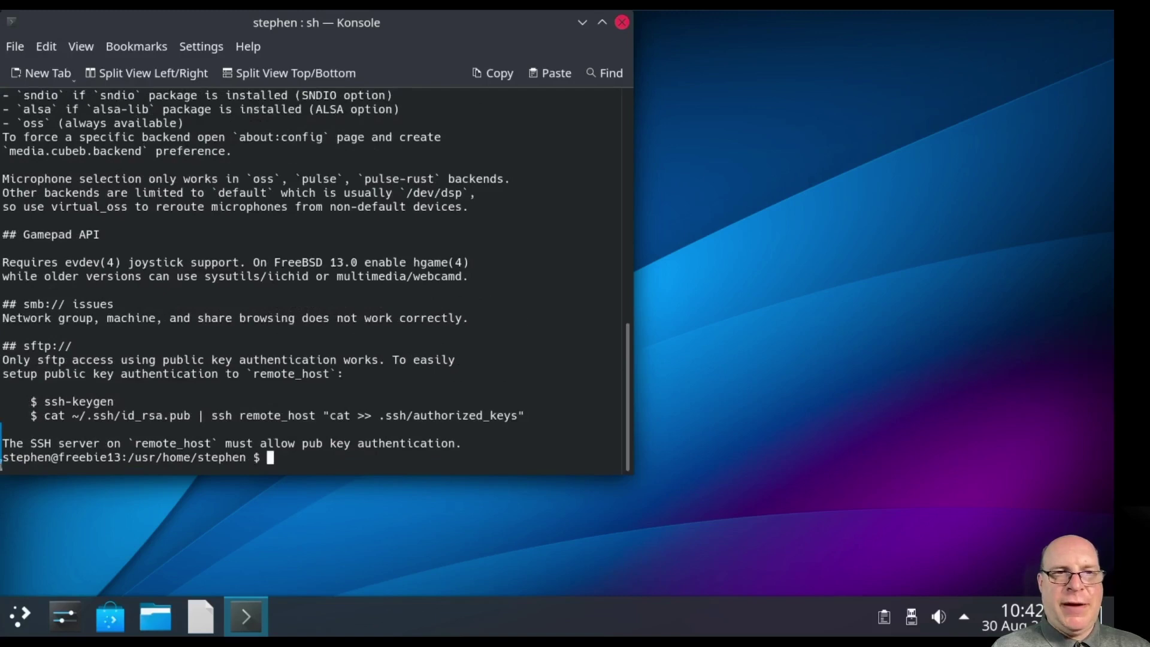
Launch Firefox Web Browser, move its window towards the middle of the desktop and close the Firefox Privacy Notice page.
click(19, 615)
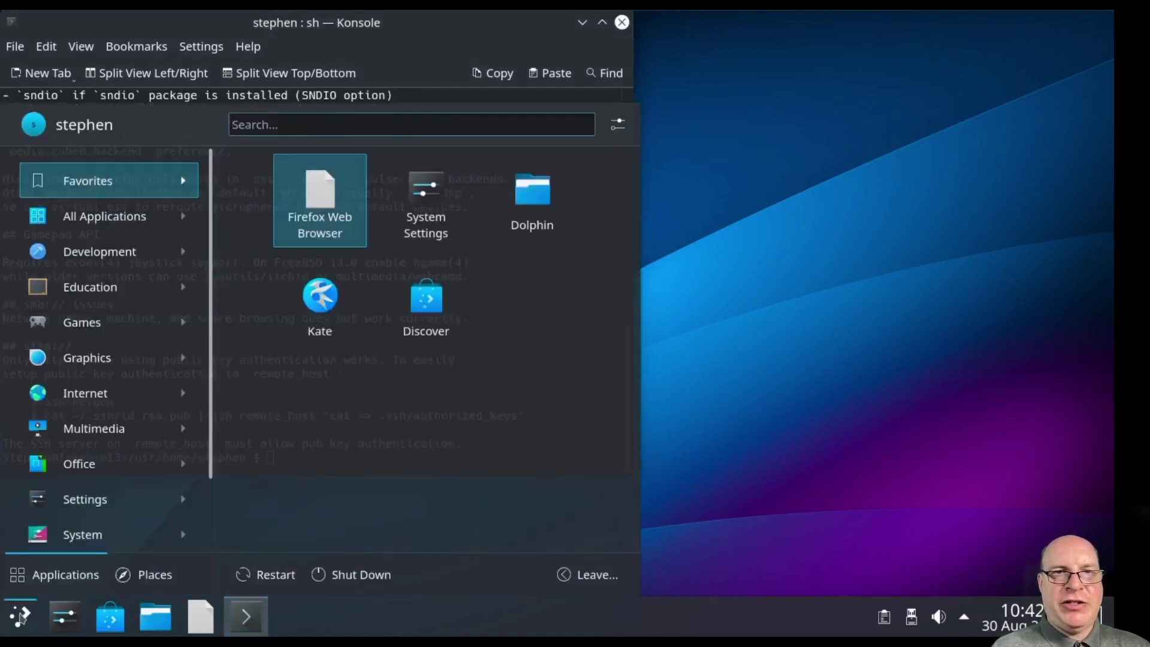
text(fire)
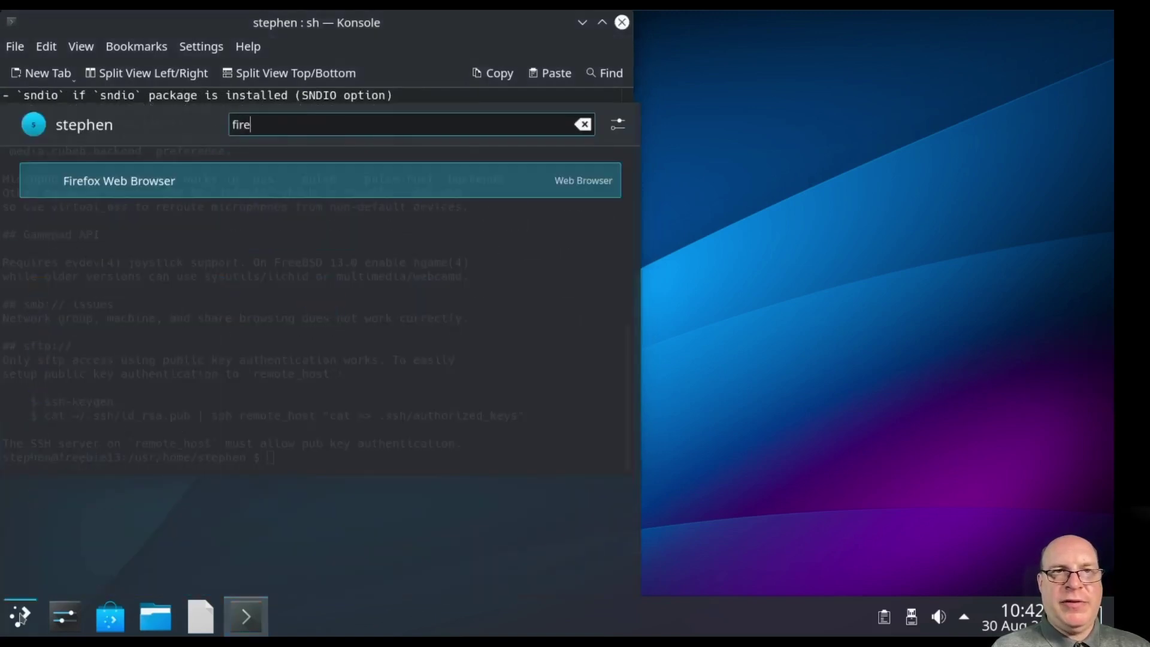
key(Return)
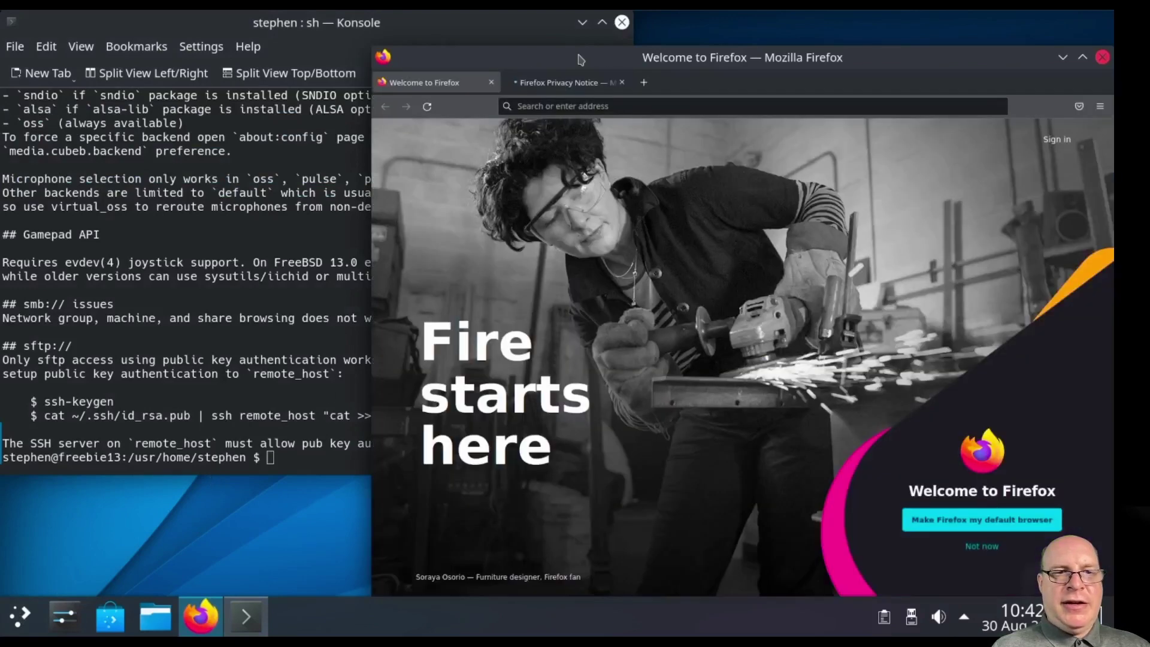
drag(580, 59, 374, 41)
click(408, 61)
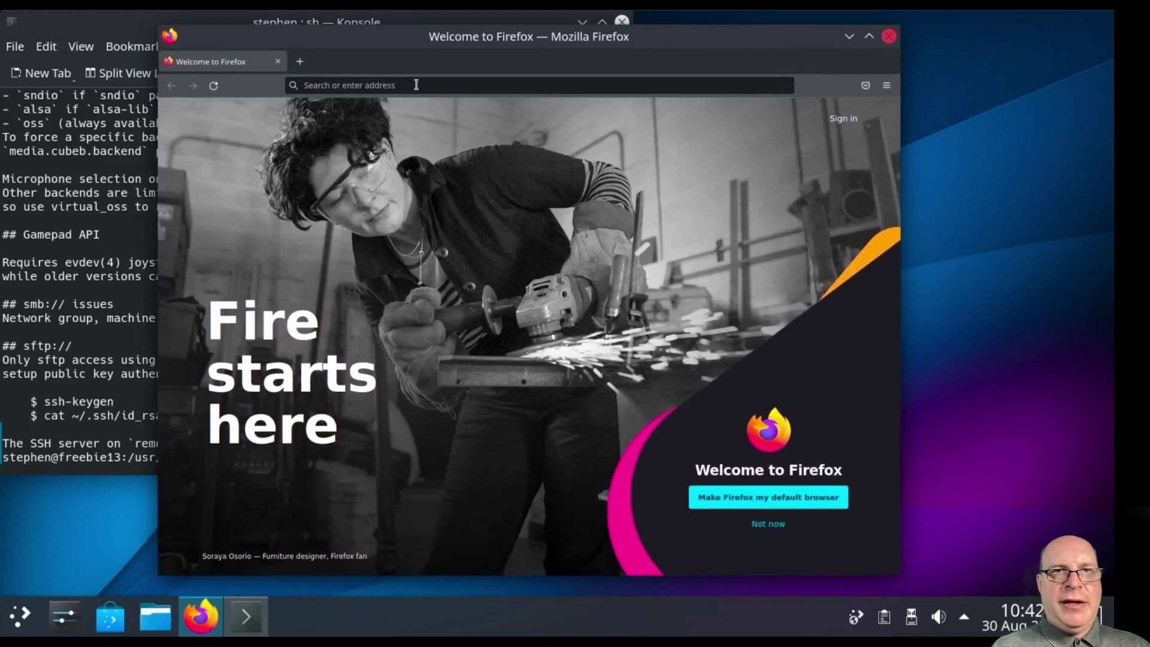
click(417, 84)
text(http)
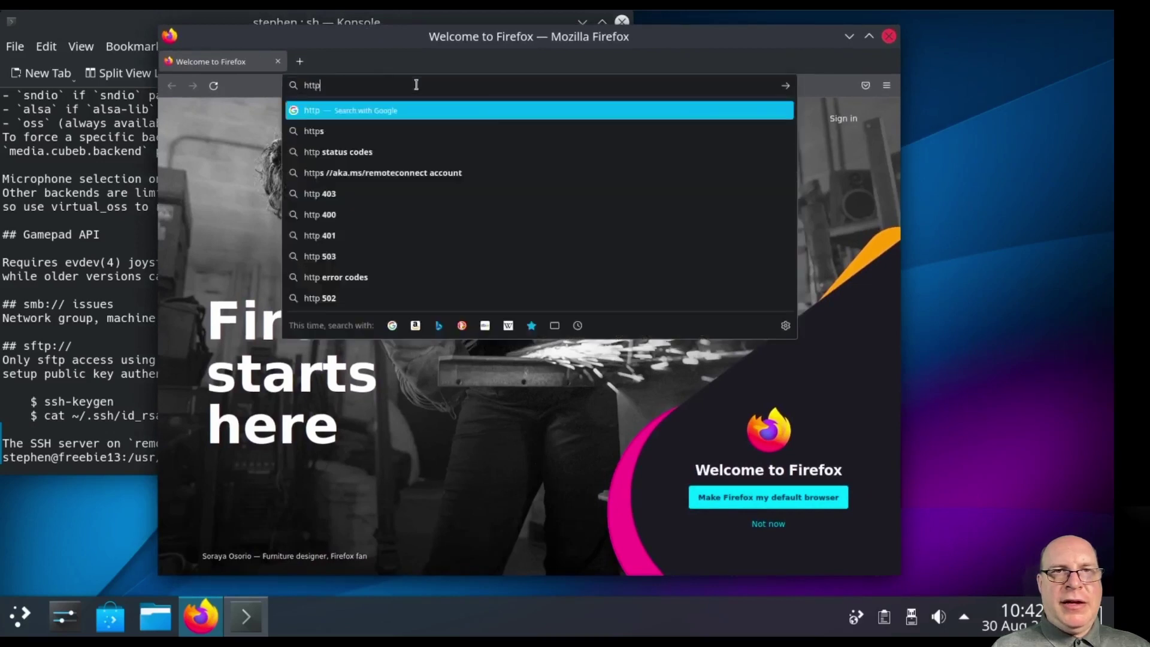
text(s://)
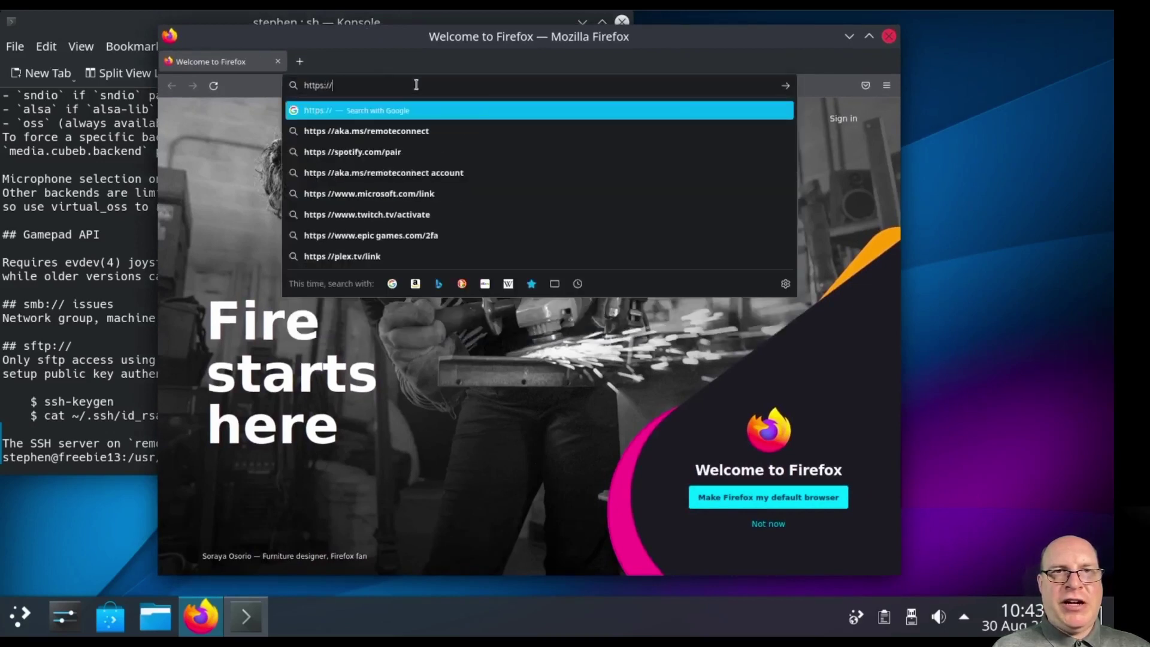
text(www.freebsd.)
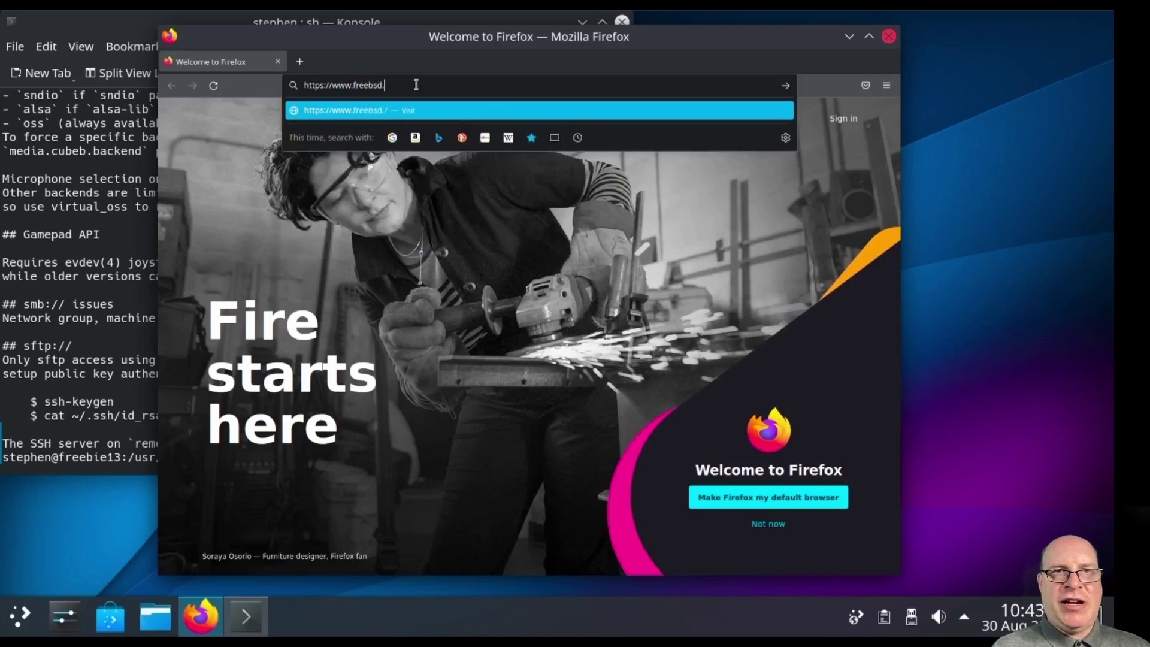
text(org)
key(Return)
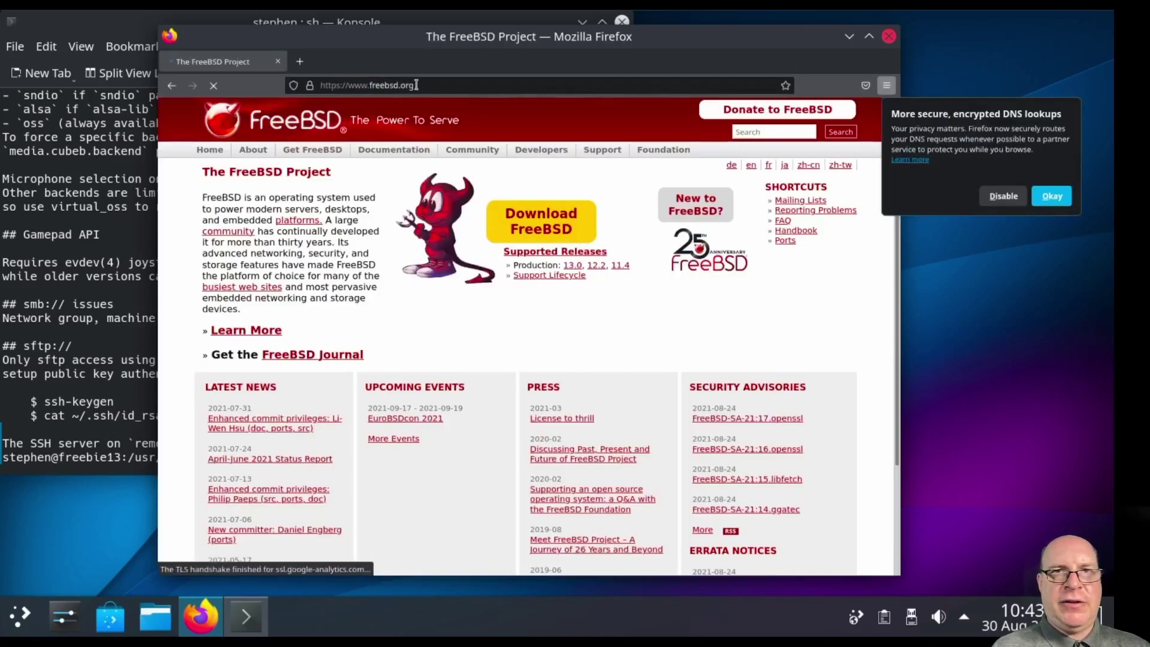
click(1052, 196)
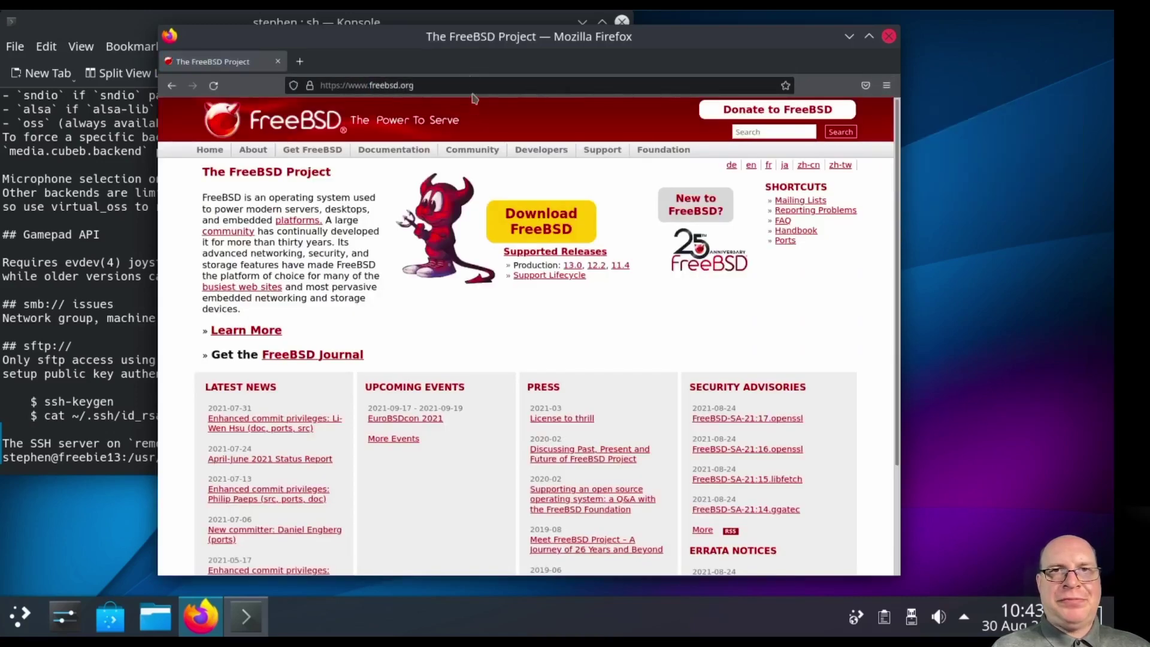
Shift the browser window slightly to the left and enlarge the FreeBSD page to 120%.
drag(448, 45, 406, 46)
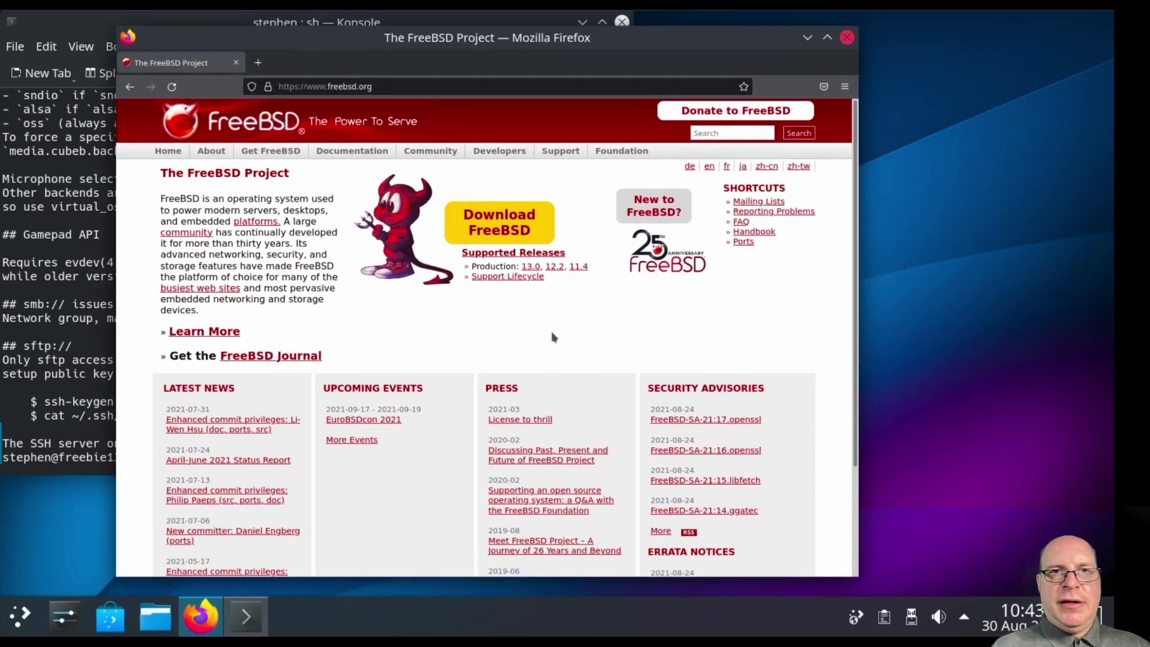
key(ctrl+plus)
key(ctrl+plus)
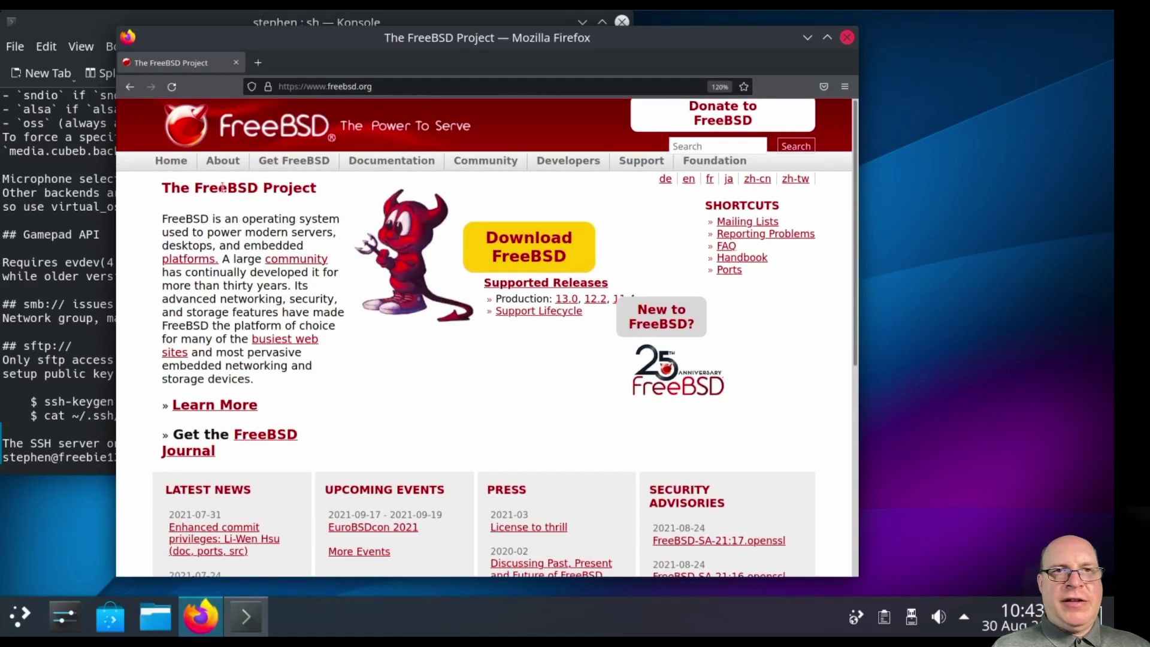
Open the FreeBSD Handbook from the site's documentation links and maximise the browser window.
mouse_move(222, 166)
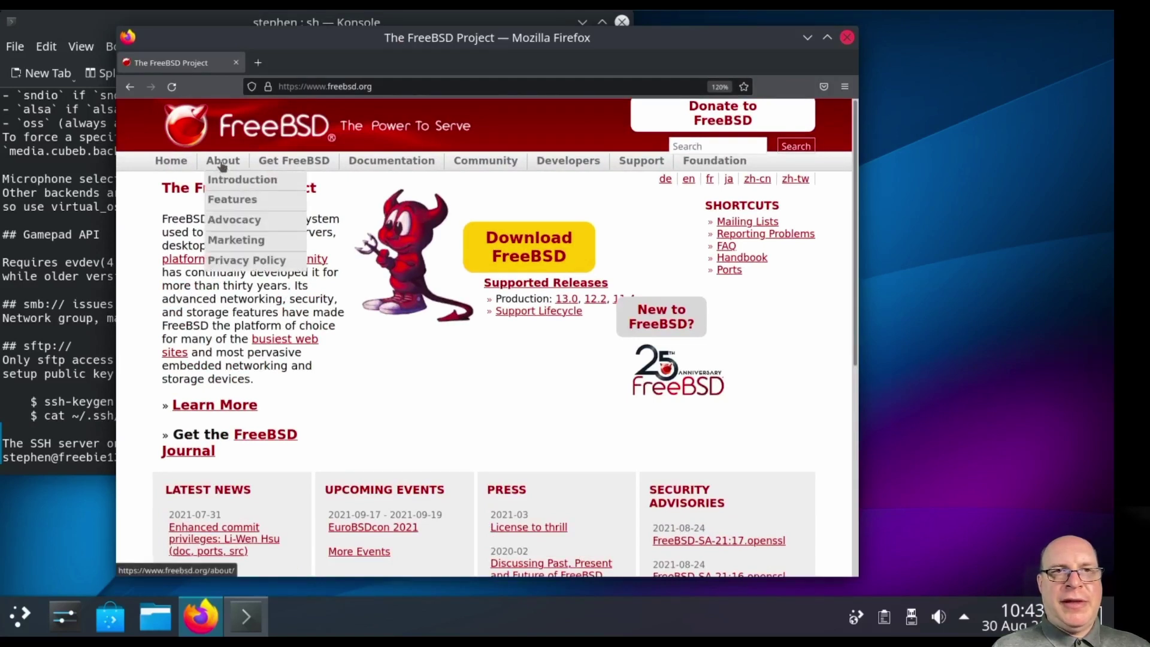
mouse_move(279, 166)
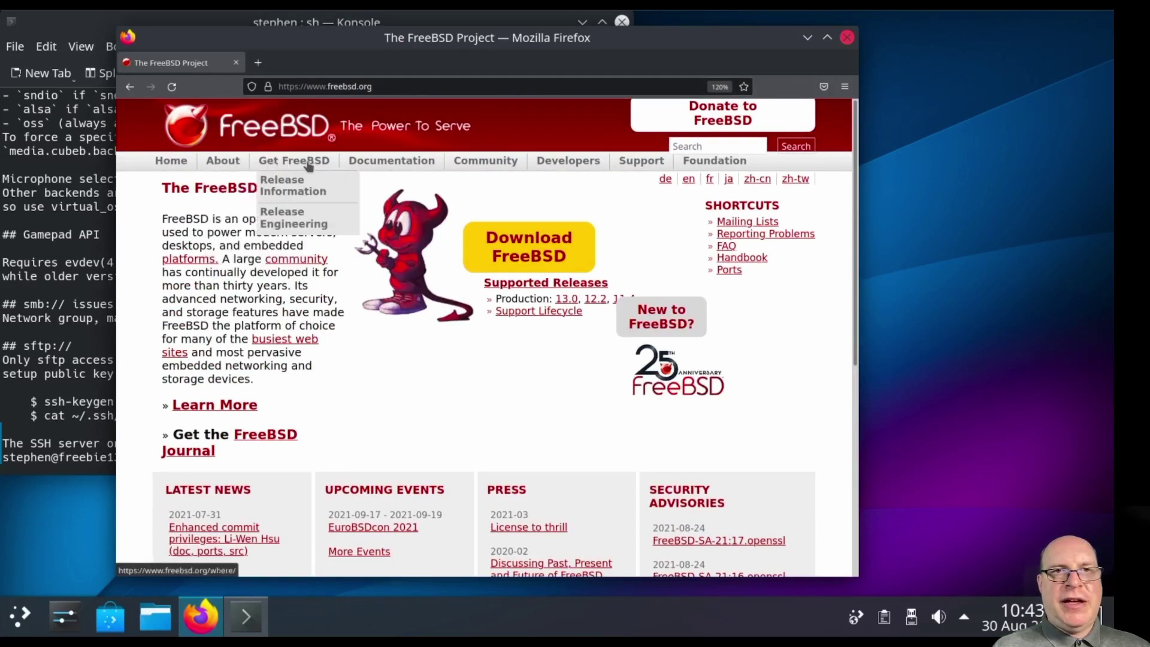
mouse_move(375, 166)
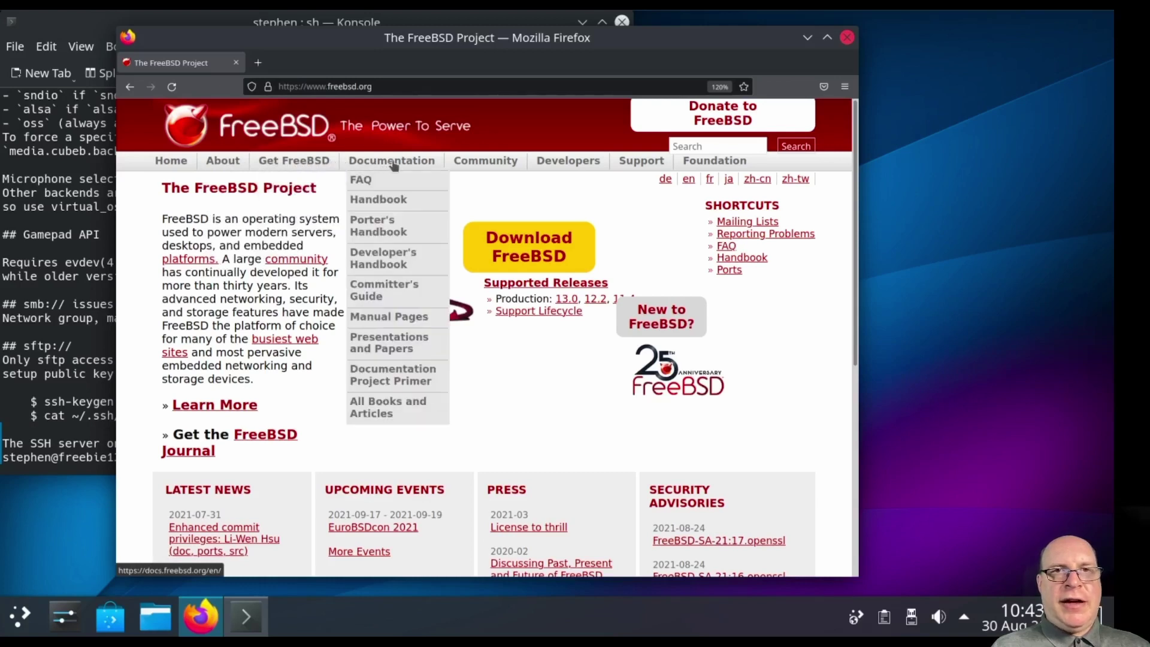
click(379, 200)
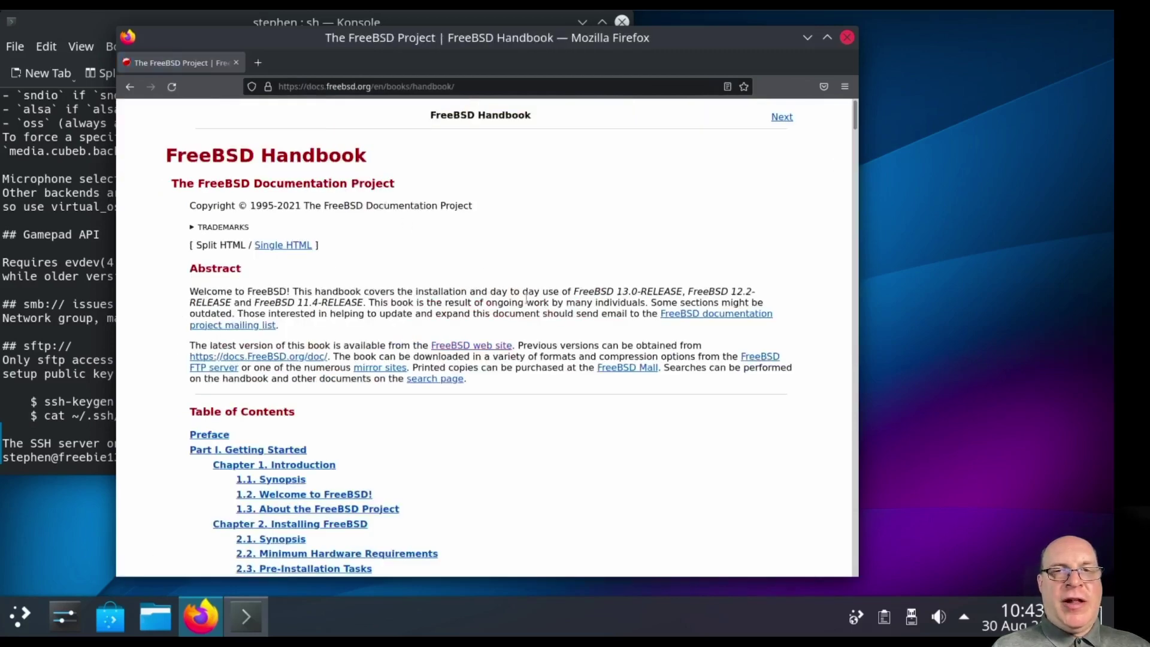
click(826, 38)
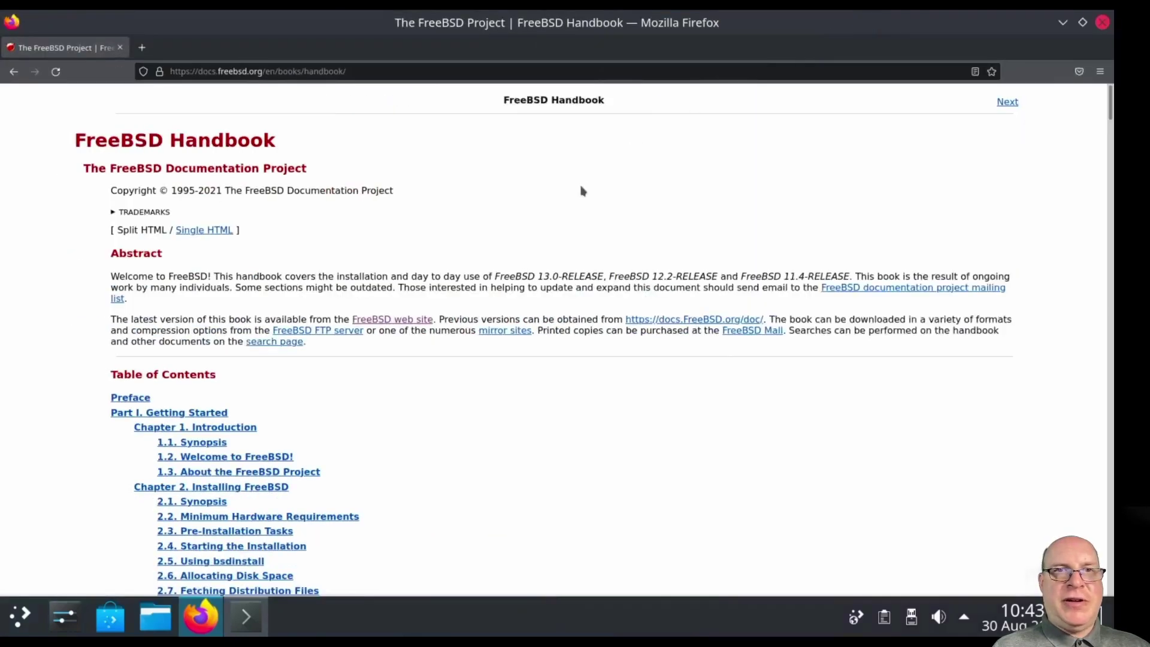
Look through the FreeBSD Handbook's table of contents, from Getting Started through the appendices to the List of Figures.
scroll(541, 477, down, 4)
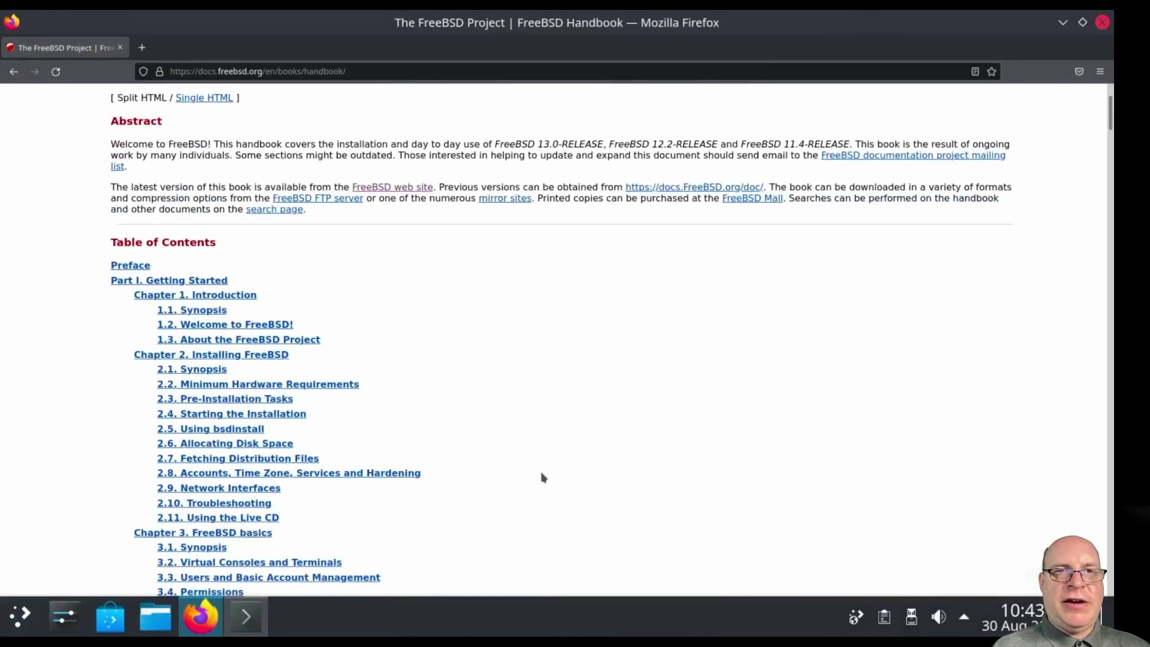
scroll(545, 478, down, 5)
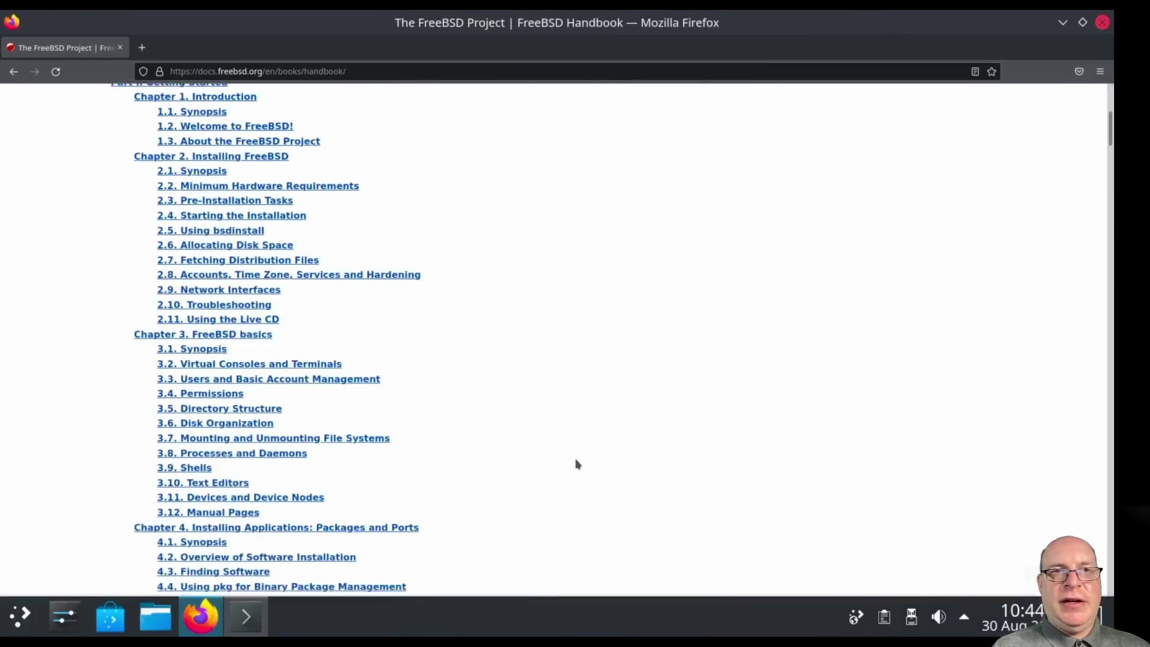
scroll(576, 465, down, 3)
scroll(577, 466, down, 13)
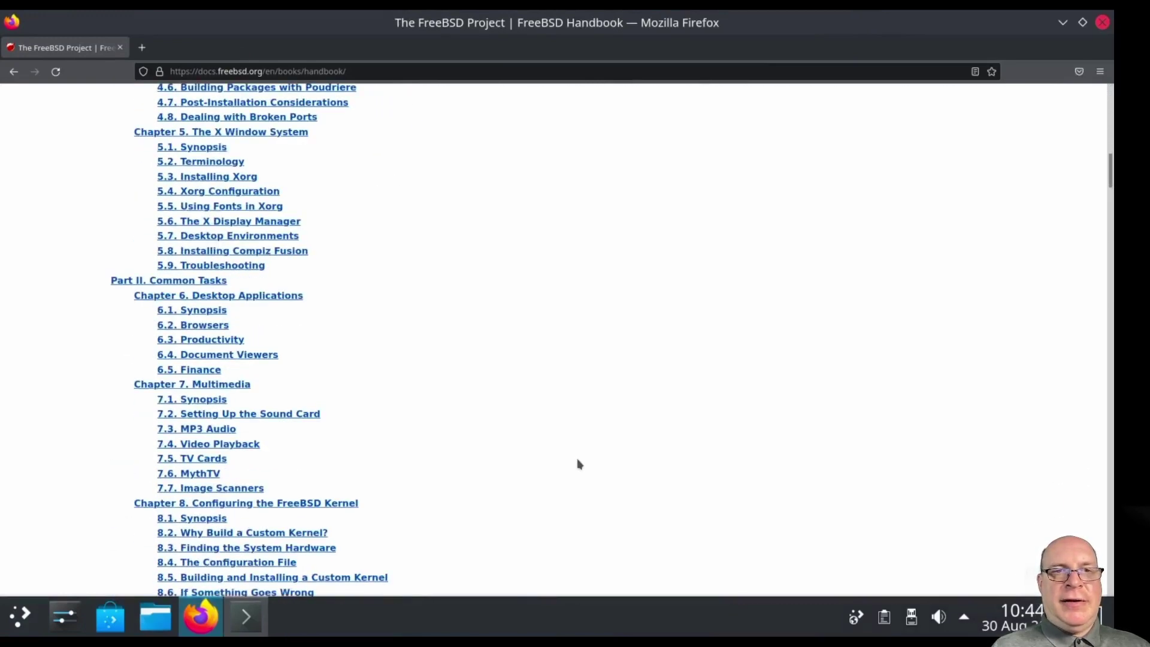
scroll(581, 462, down, 6)
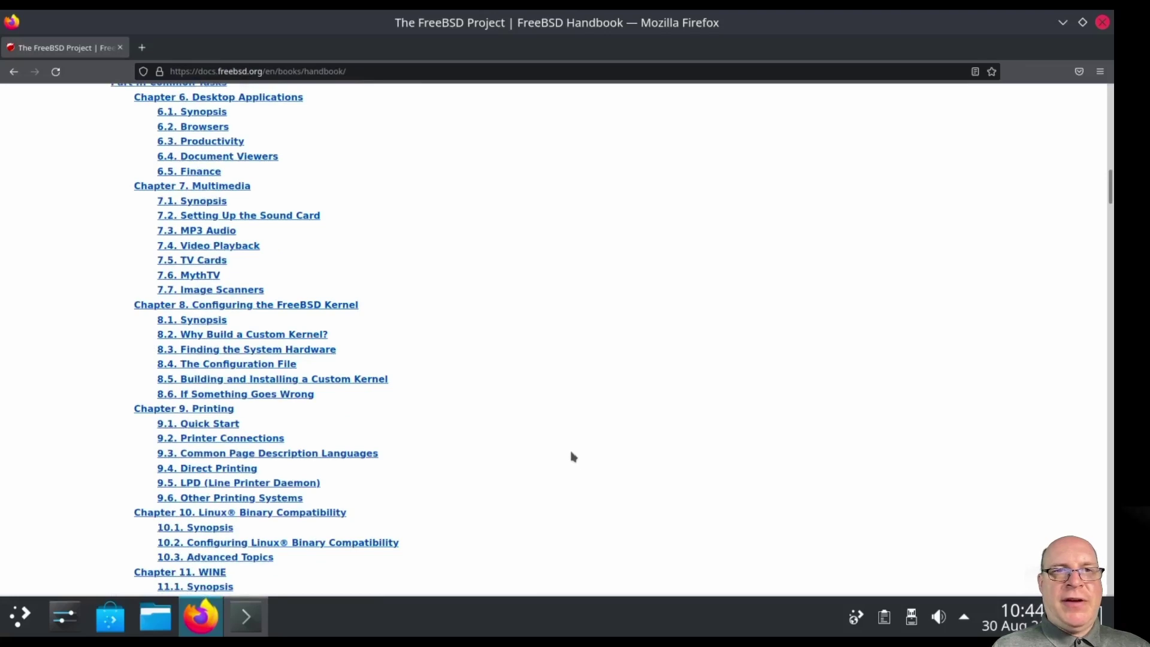
scroll(572, 454, down, 10)
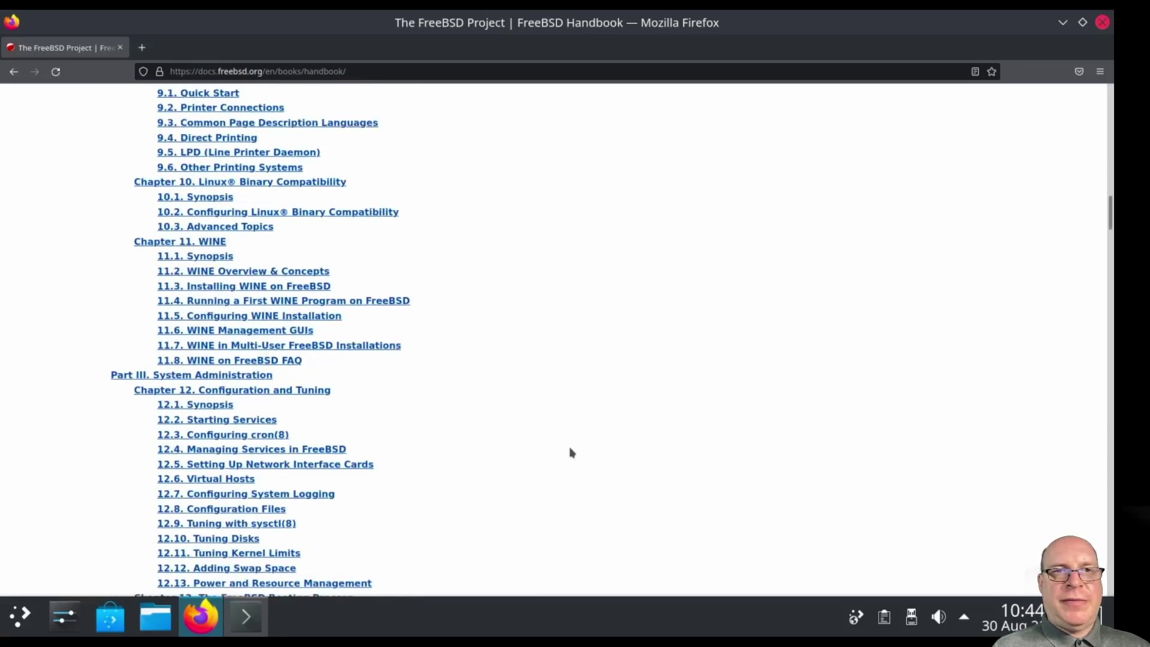
scroll(571, 453, down, 8)
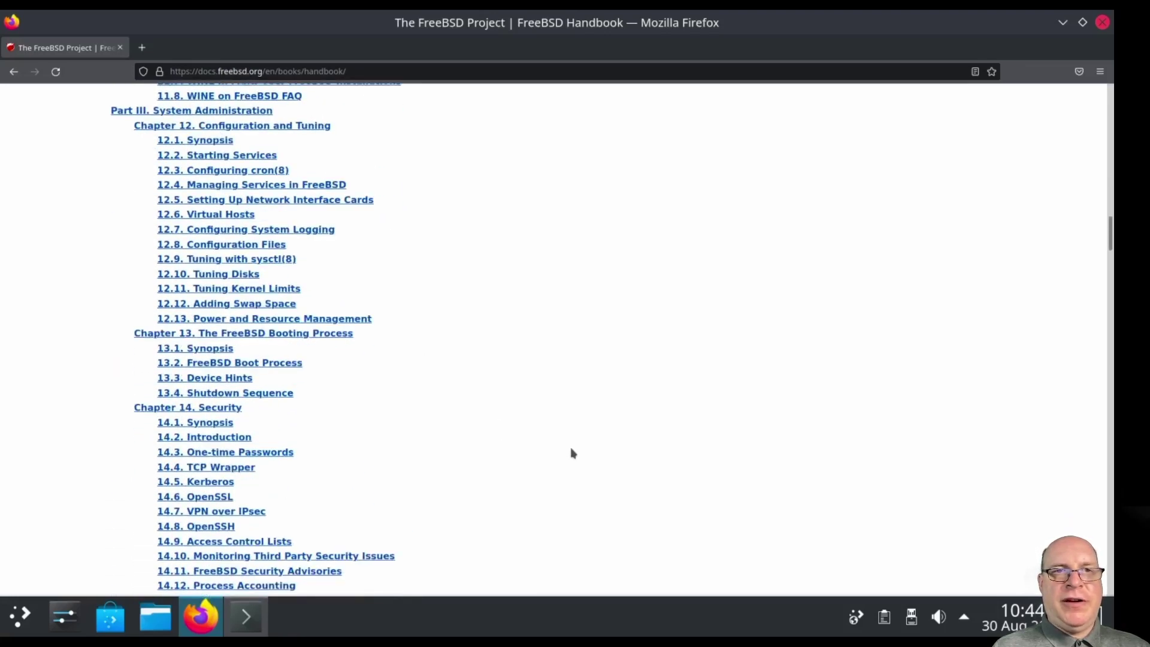
scroll(572, 453, down, 8)
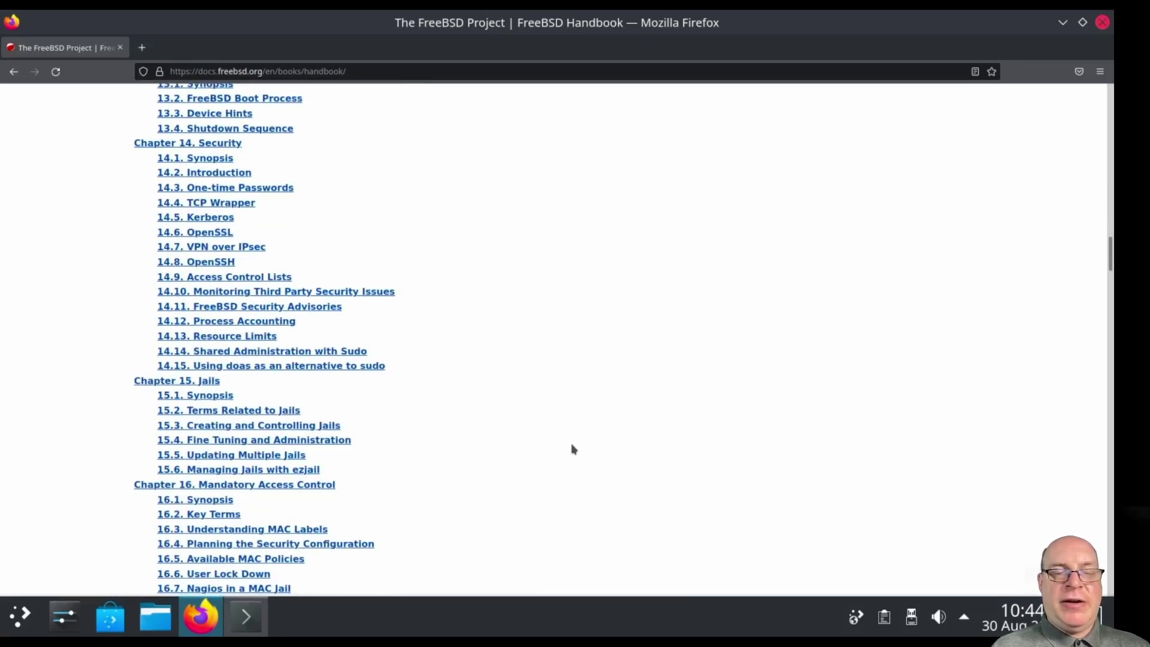
scroll(572, 449, down, 2)
scroll(571, 453, down, 8)
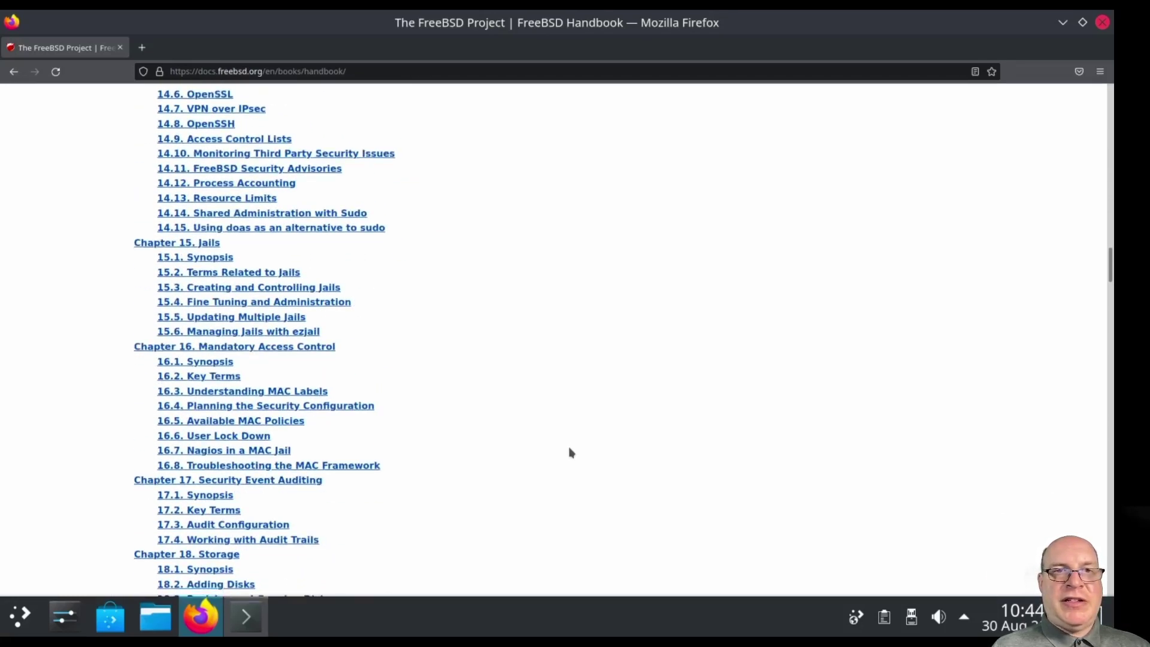
scroll(571, 453, down, 12)
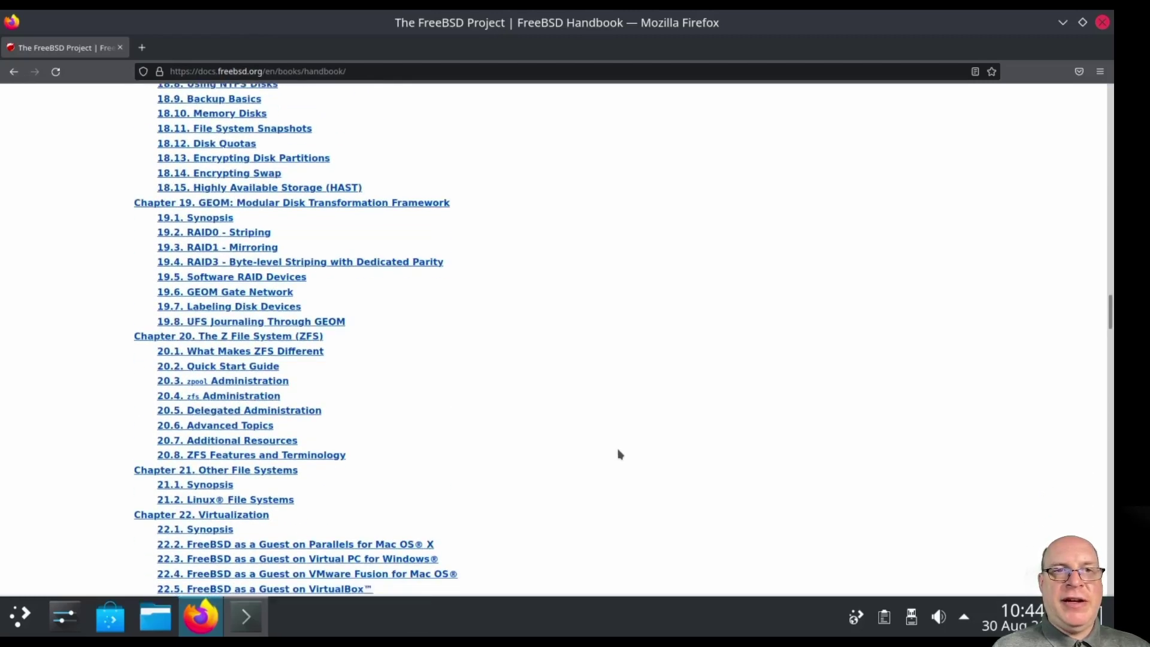
scroll(611, 454, down, 8)
scroll(620, 455, down, 18)
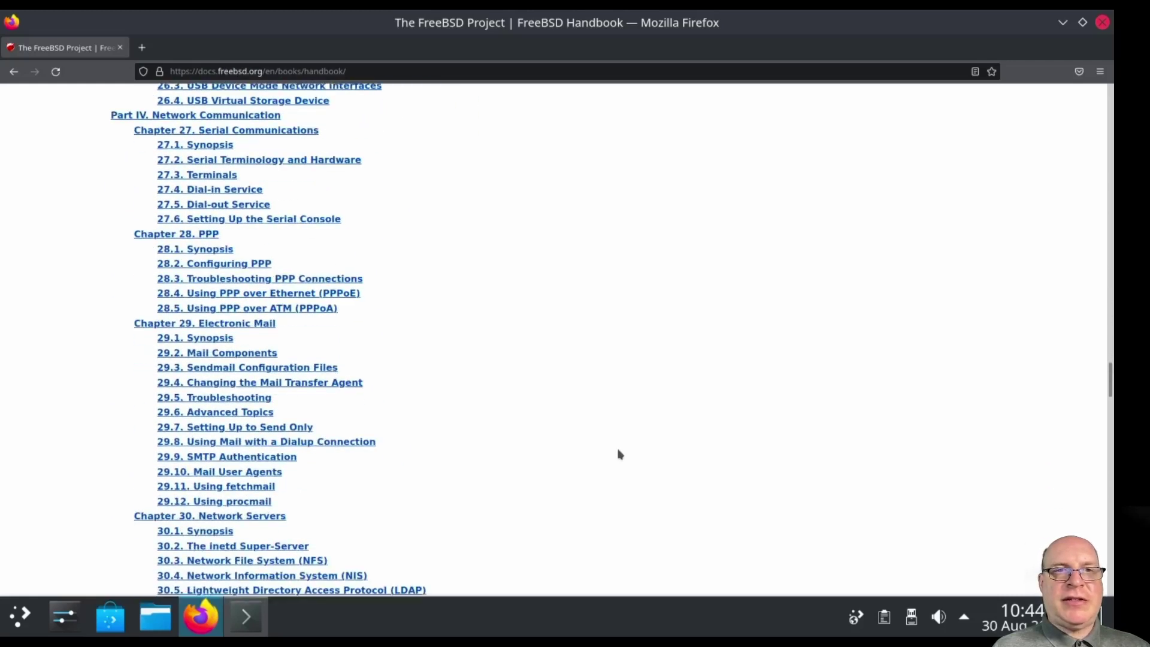
scroll(620, 455, down, 8)
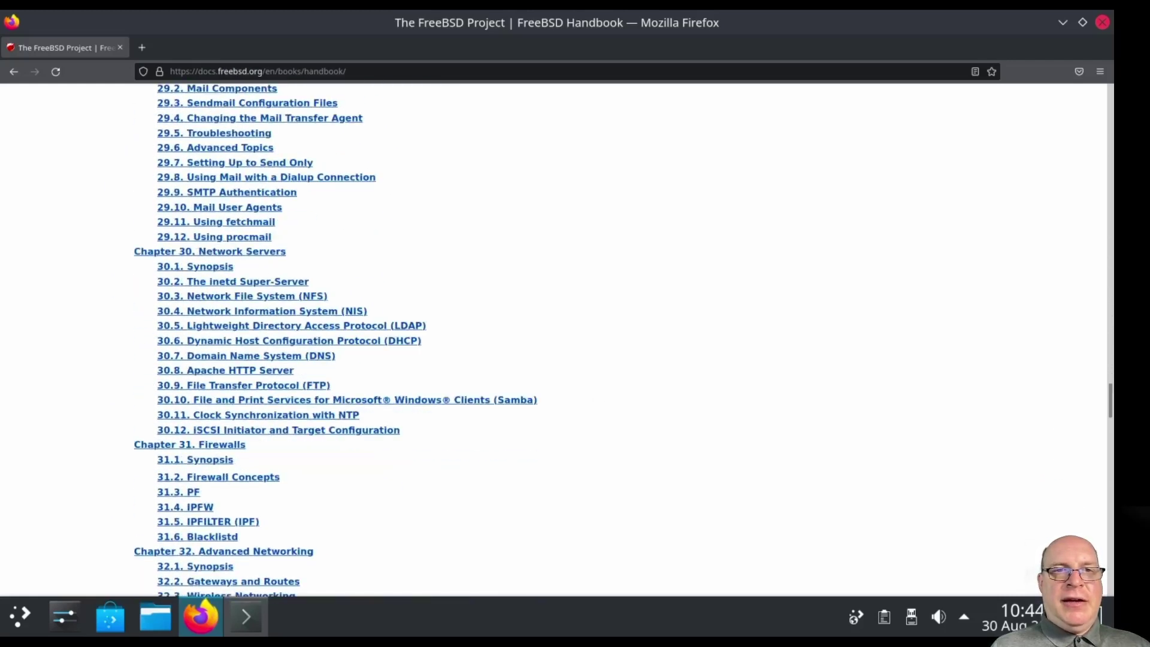
scroll(620, 455, down, 18)
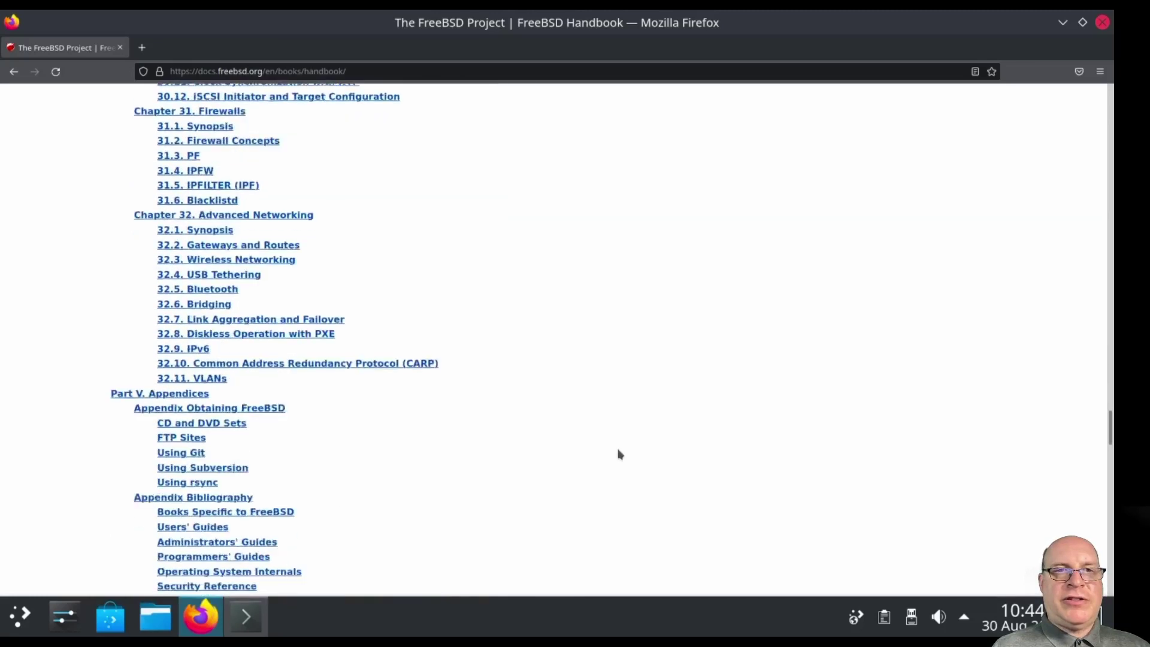
scroll(620, 454, down, 10)
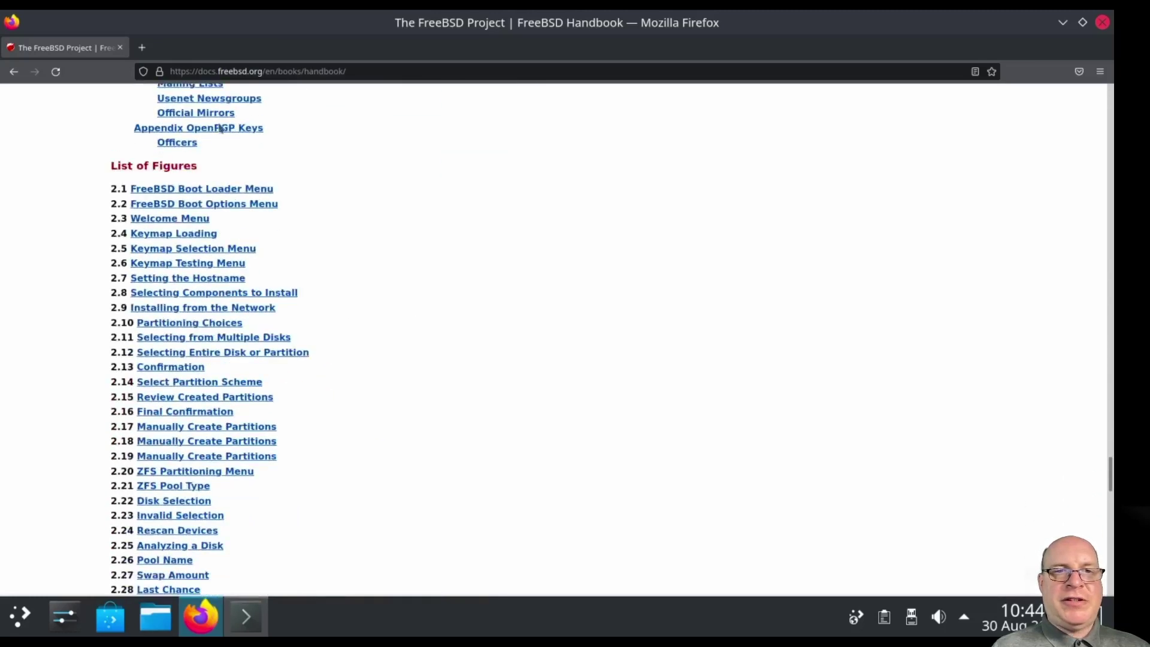
Return to the FreeBSD home page, open the community Forums and accept the site's cookies.
click(14, 73)
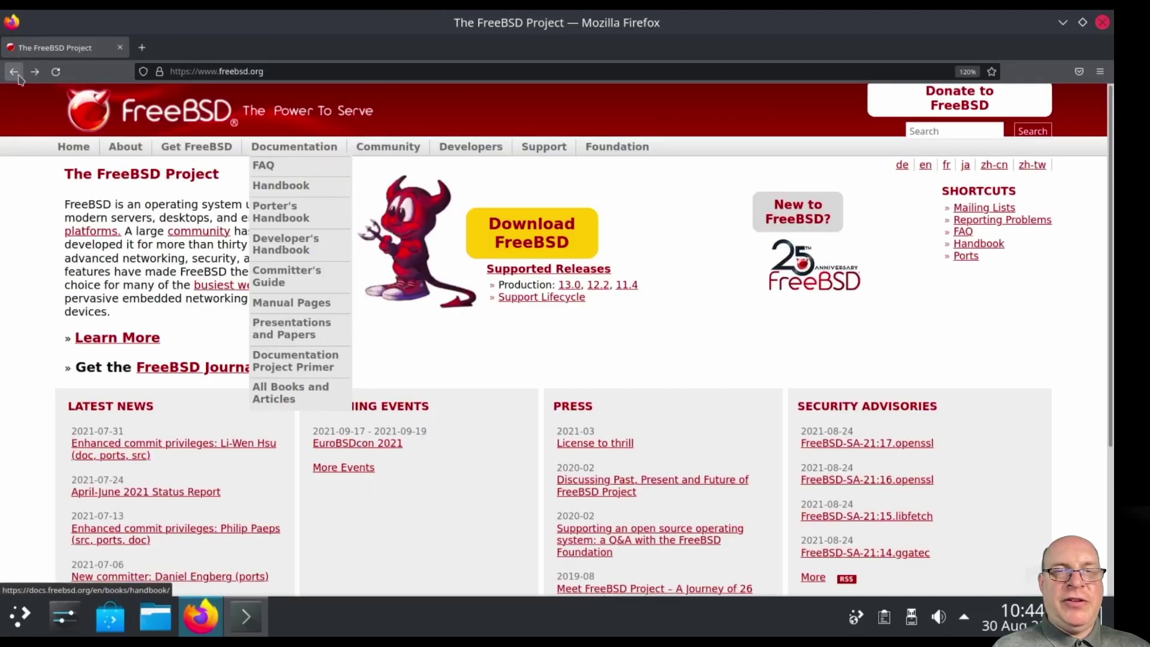
mouse_move(290, 147)
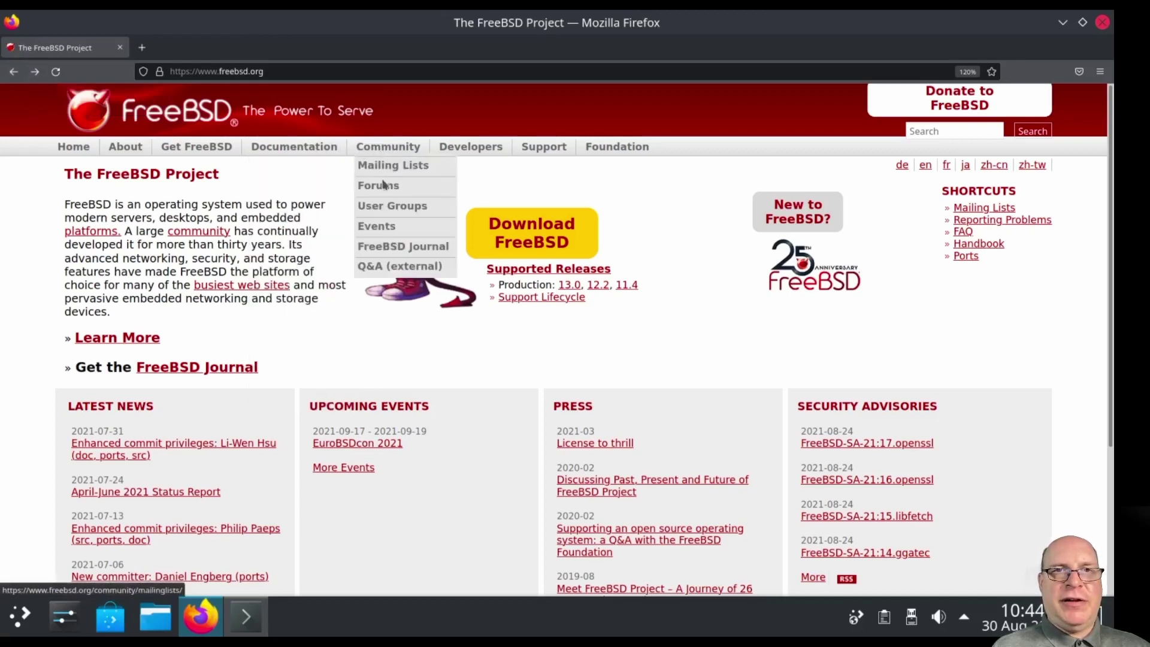
click(380, 185)
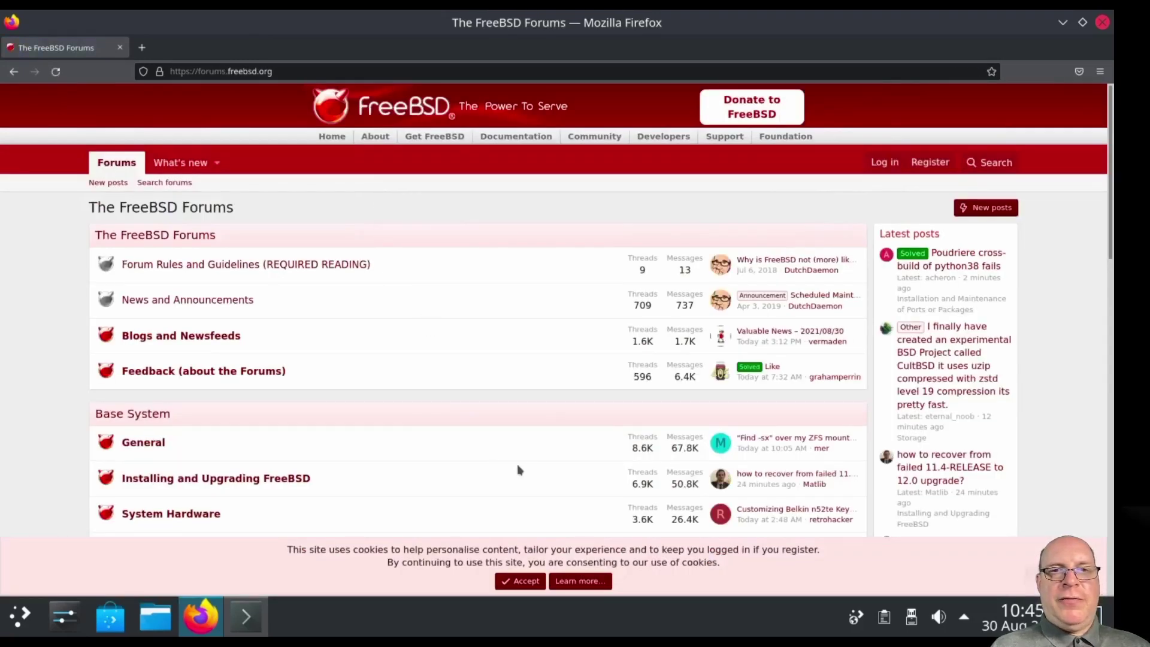
scroll(519, 476, down, 1)
click(511, 579)
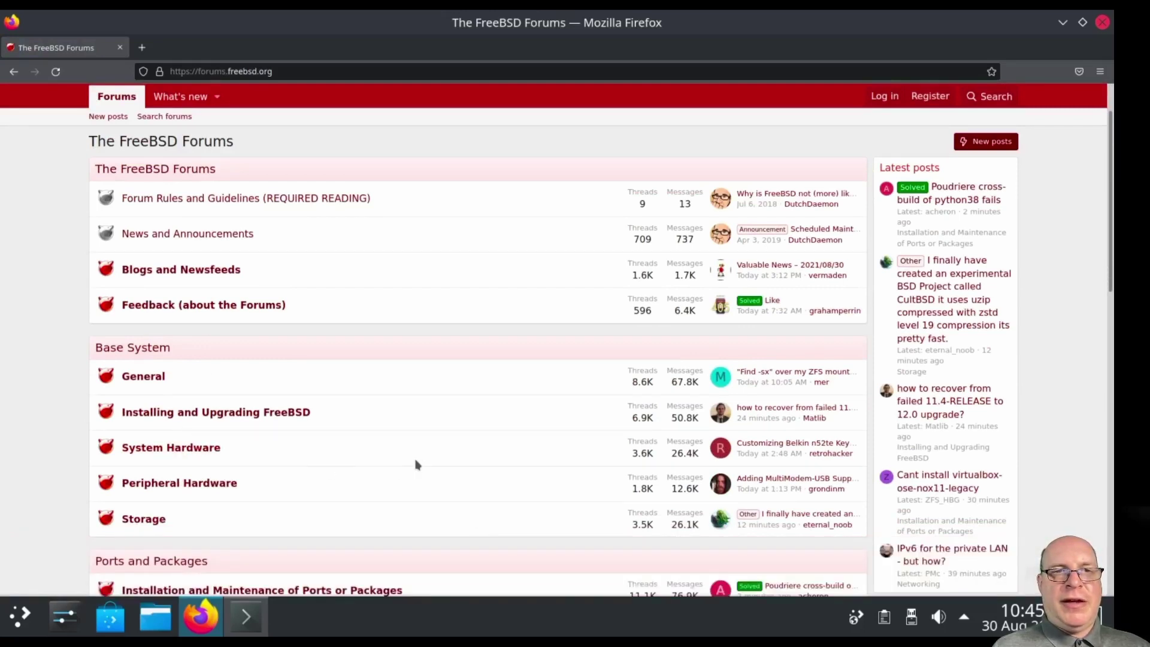
Look through the forum categories from Base System down to Miscellaneous, and return to the FreeBSD home page.
scroll(416, 462, down, 3)
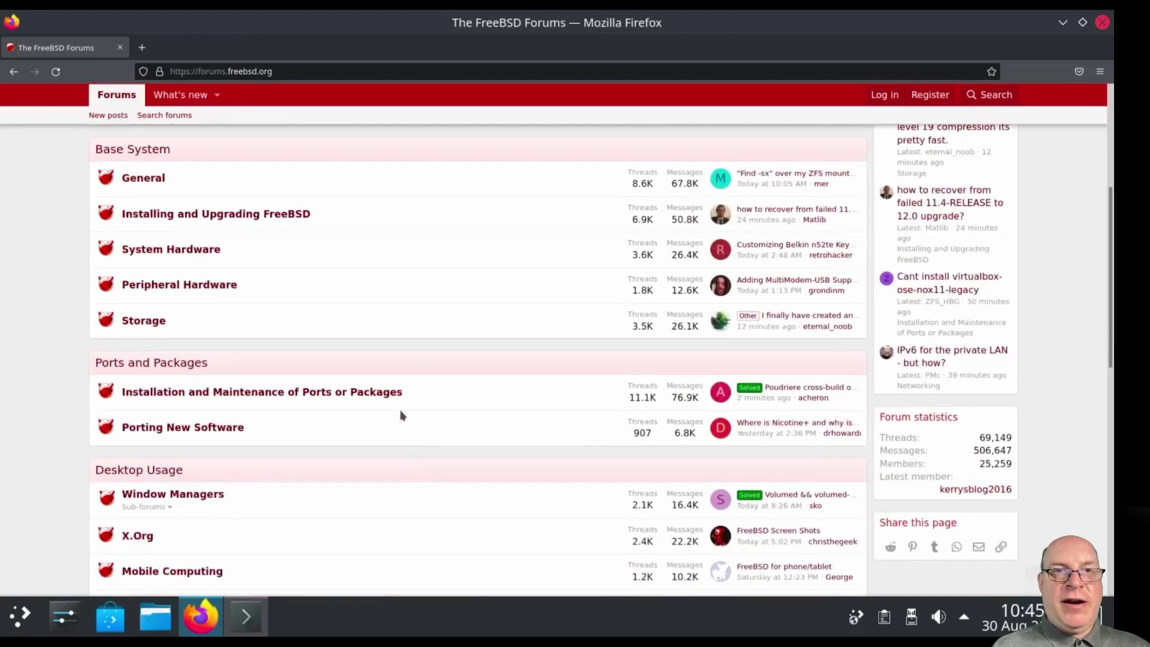
scroll(401, 414, down, 2)
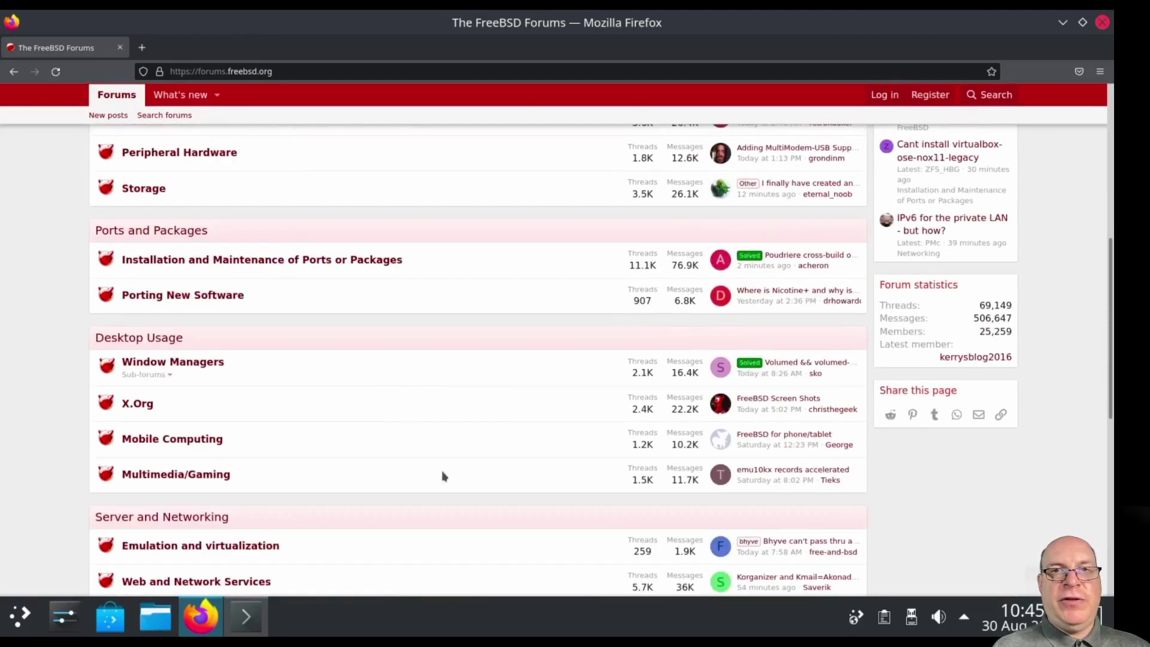
scroll(473, 424, down, 1)
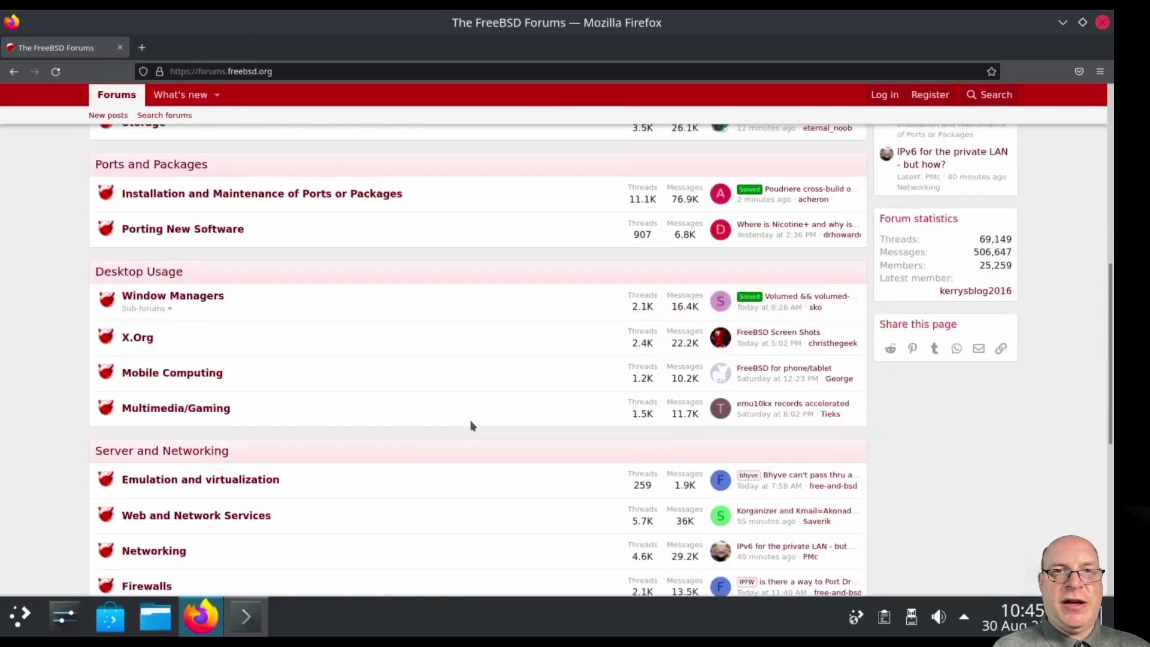
scroll(473, 426, down, 4)
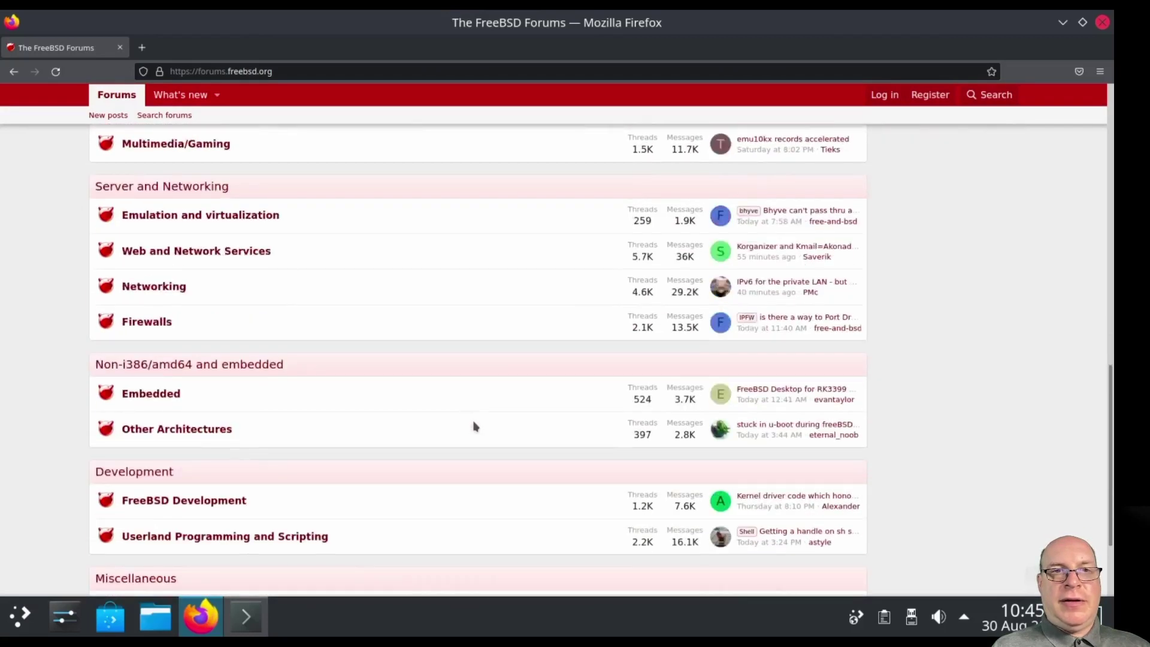
scroll(473, 425, down, 2)
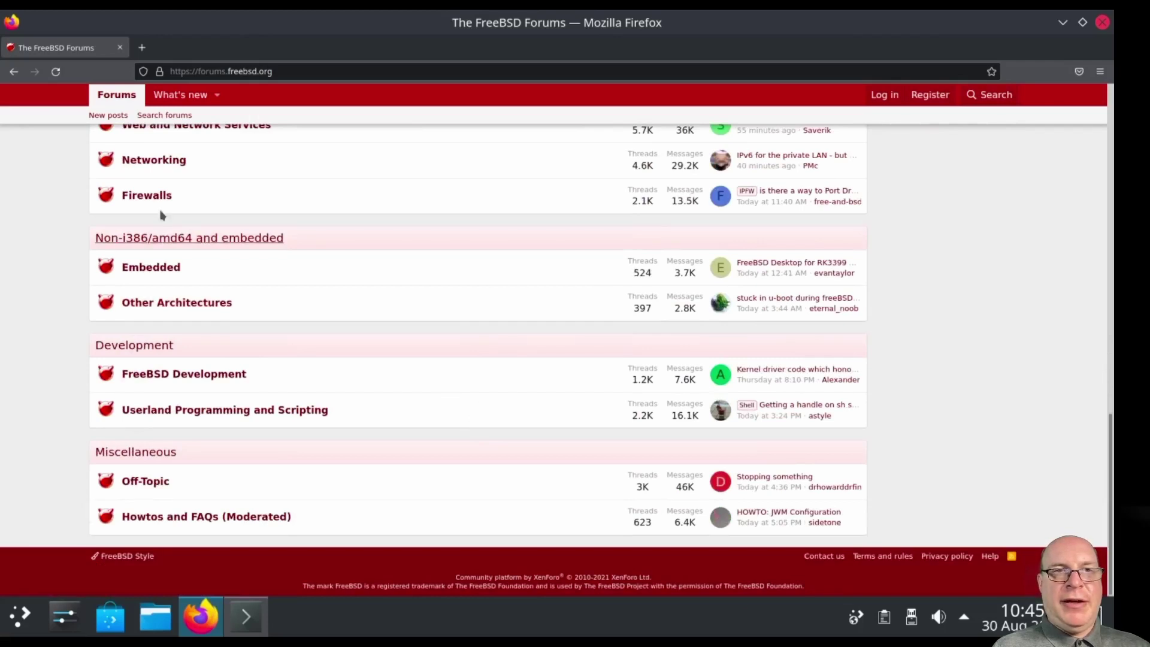
click(13, 71)
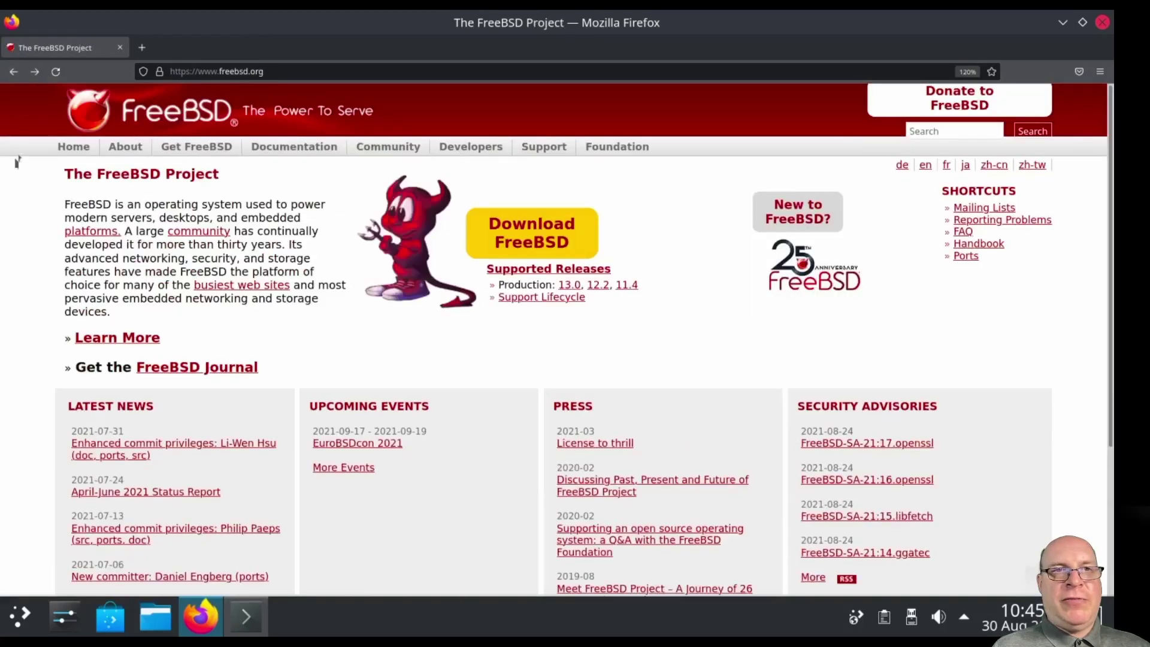